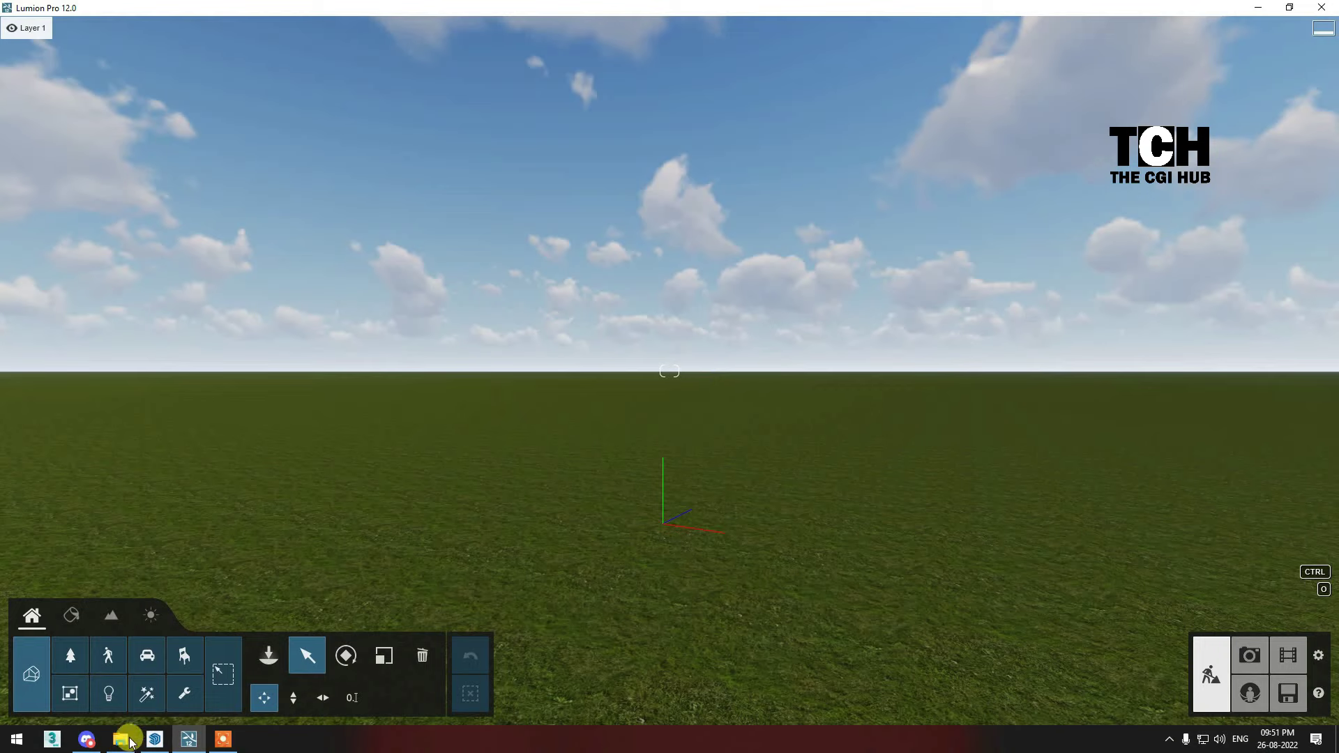
# Import the ext+21.skp model into the 2022_TUTORIAL category.
pyautogui.click(130, 743)
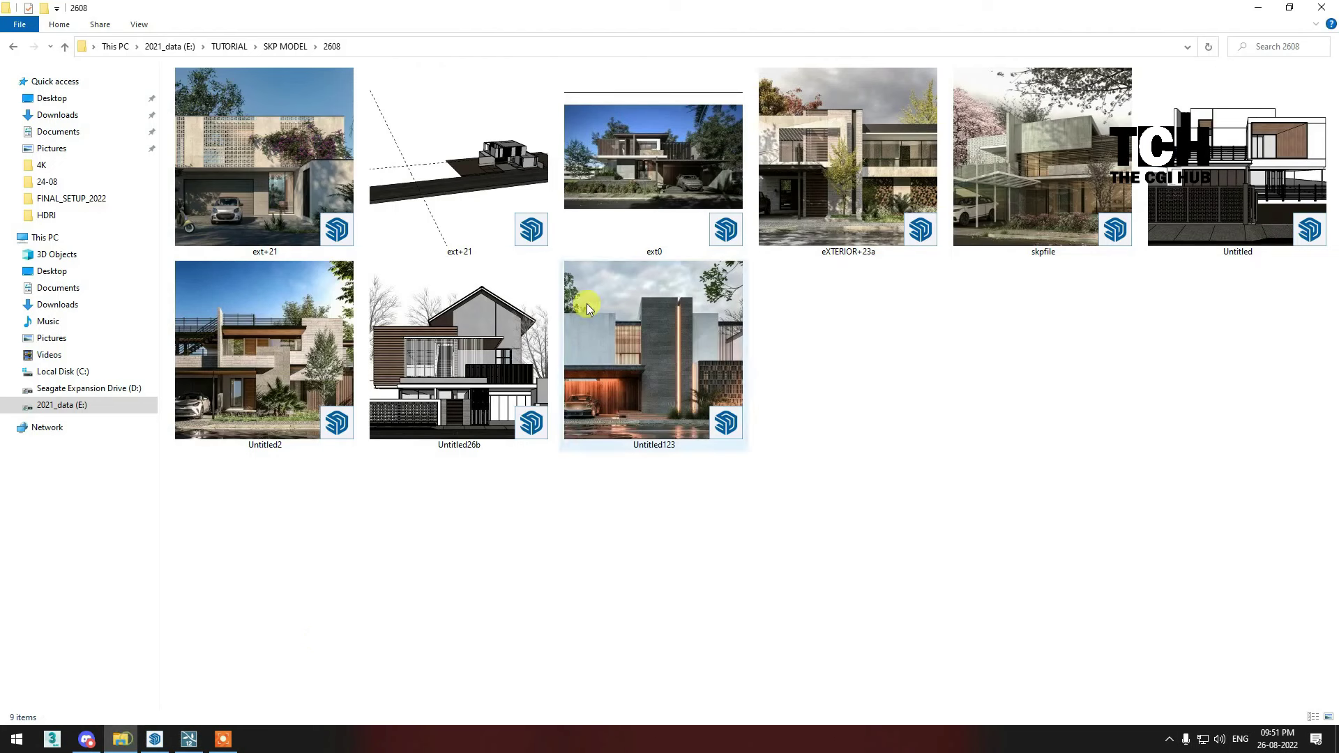
pyautogui.click(189, 740)
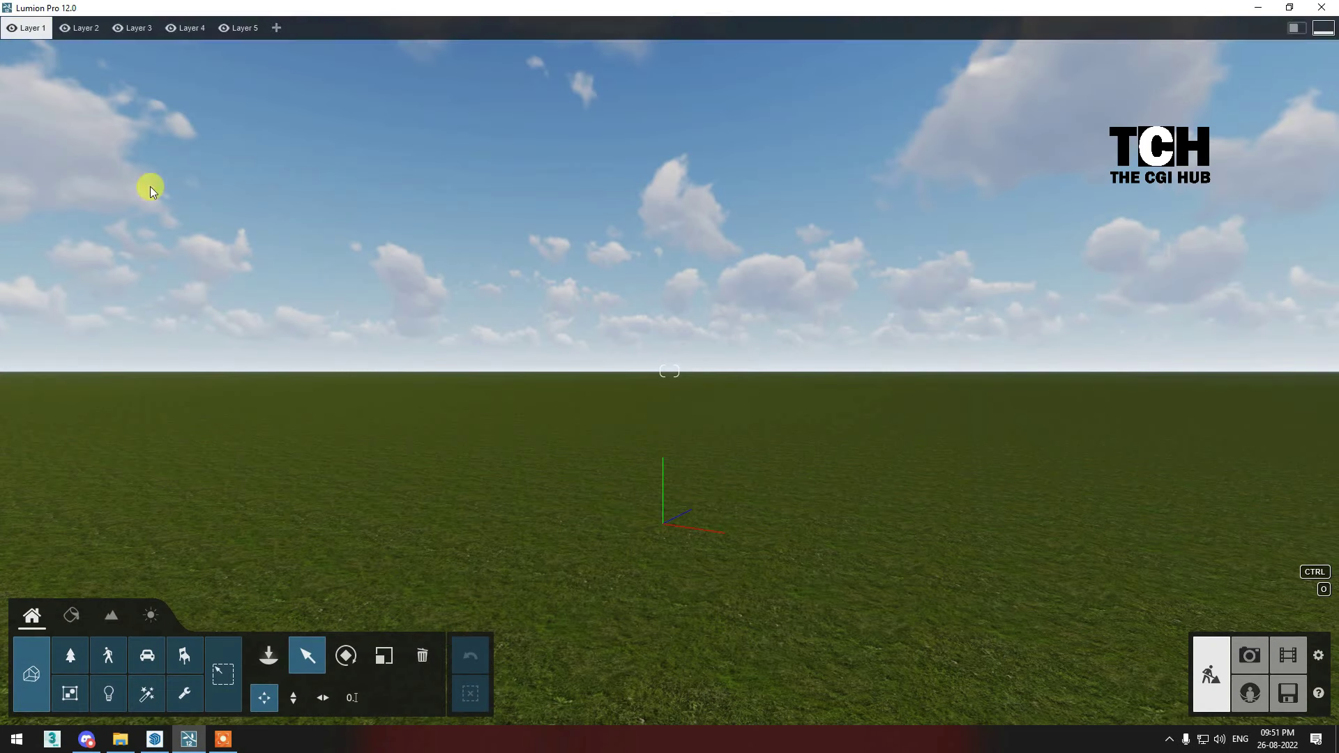
pyautogui.click(267, 656)
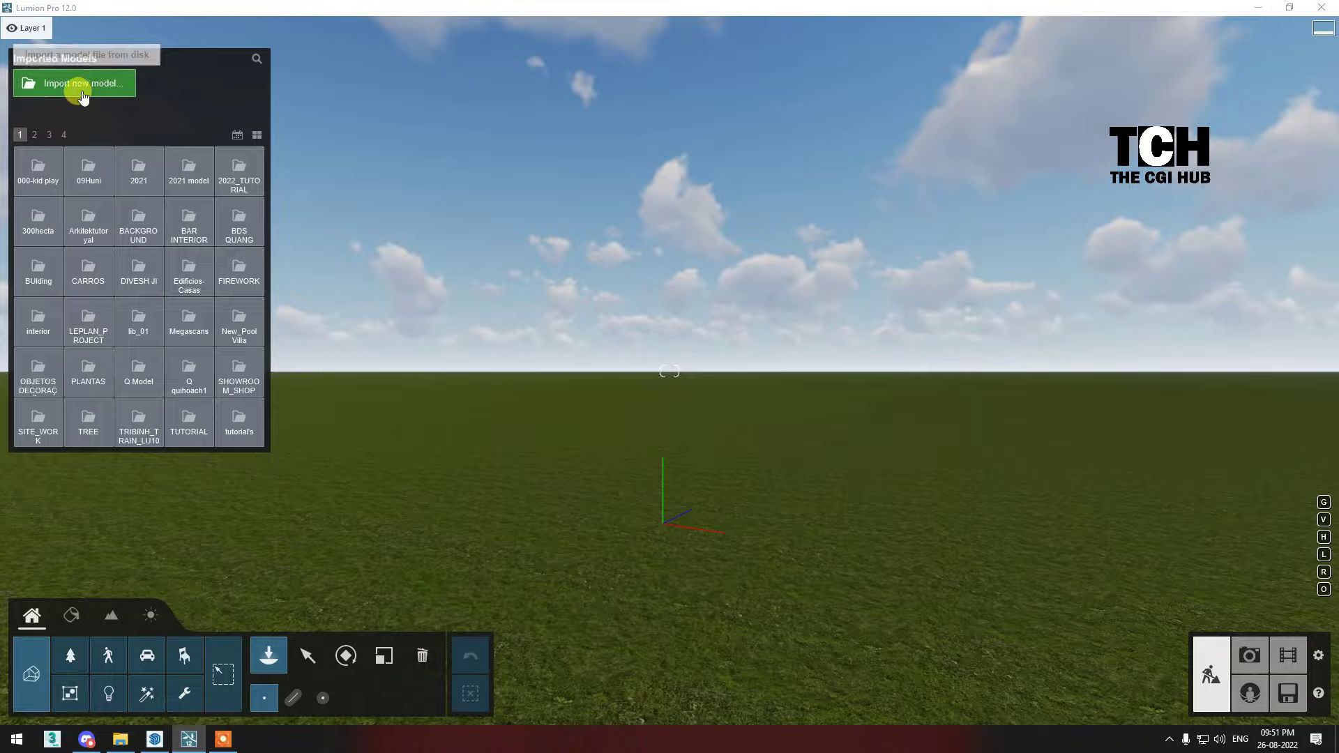
pyautogui.click(83, 98)
pyautogui.rightClick(412, 321)
pyautogui.click(555, 366)
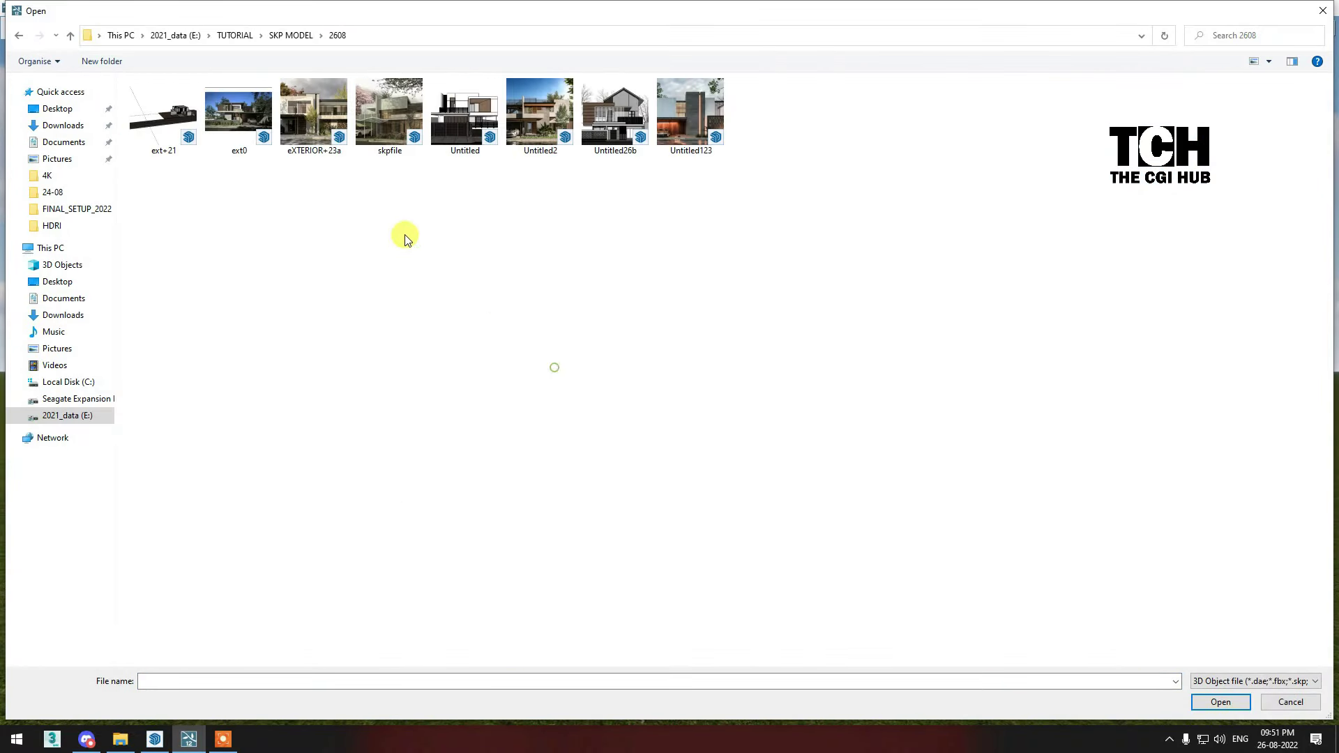
pyautogui.doubleClick(156, 102)
pyautogui.click(704, 331)
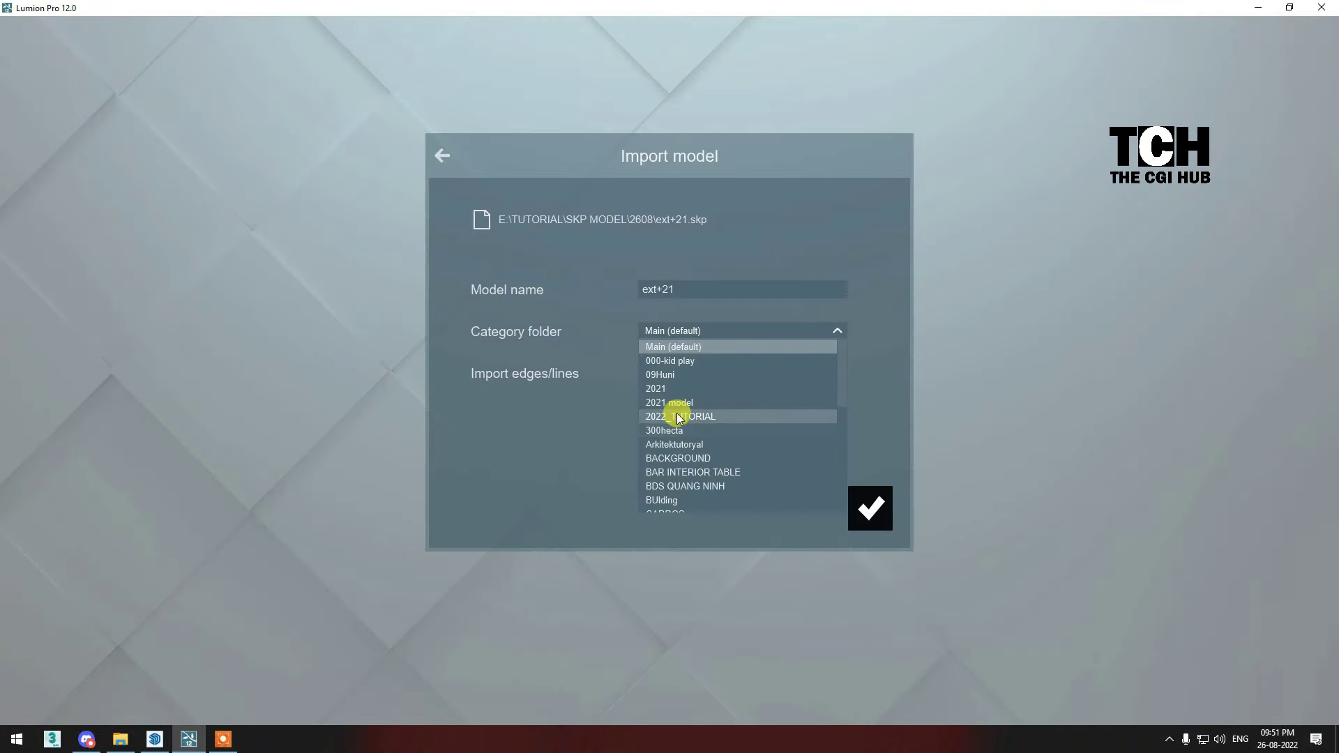
pyautogui.click(679, 417)
pyautogui.click(869, 509)
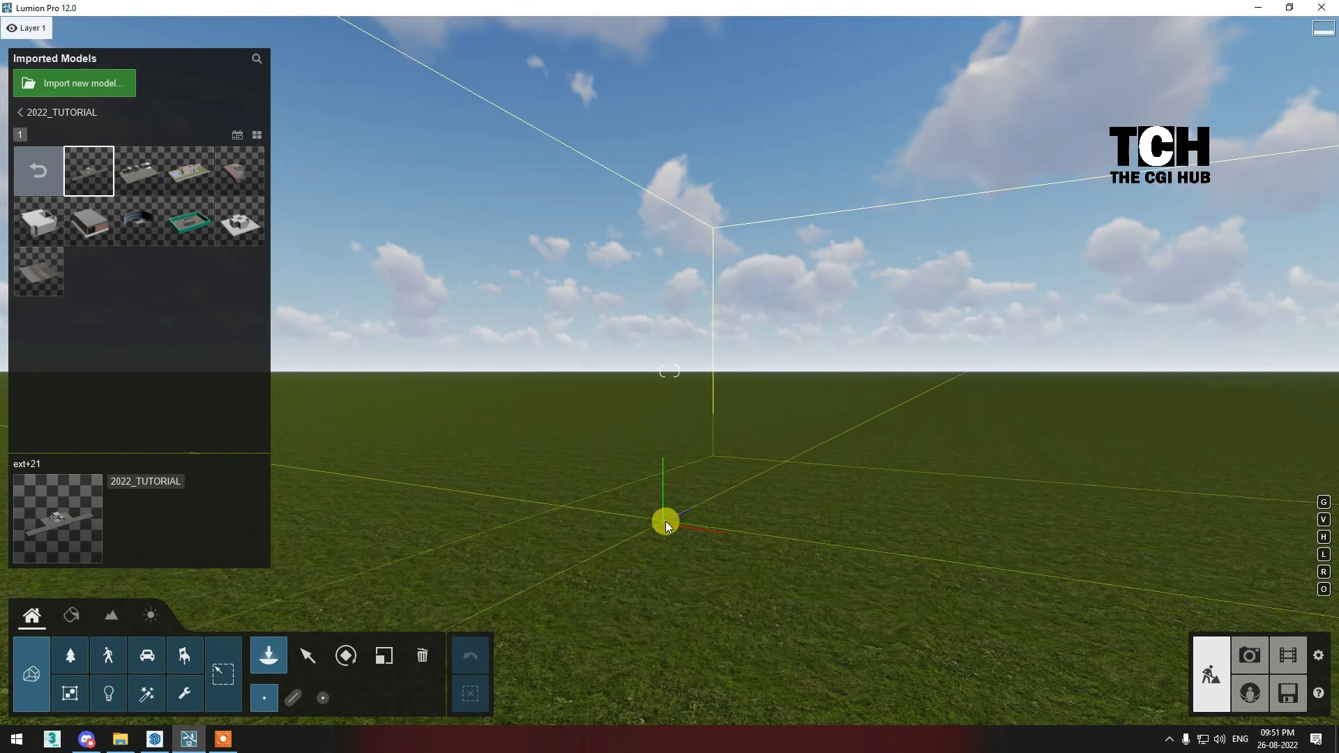
# Place the imported house in the scene and tilt the view down to the ground.
pyautogui.click(666, 521)
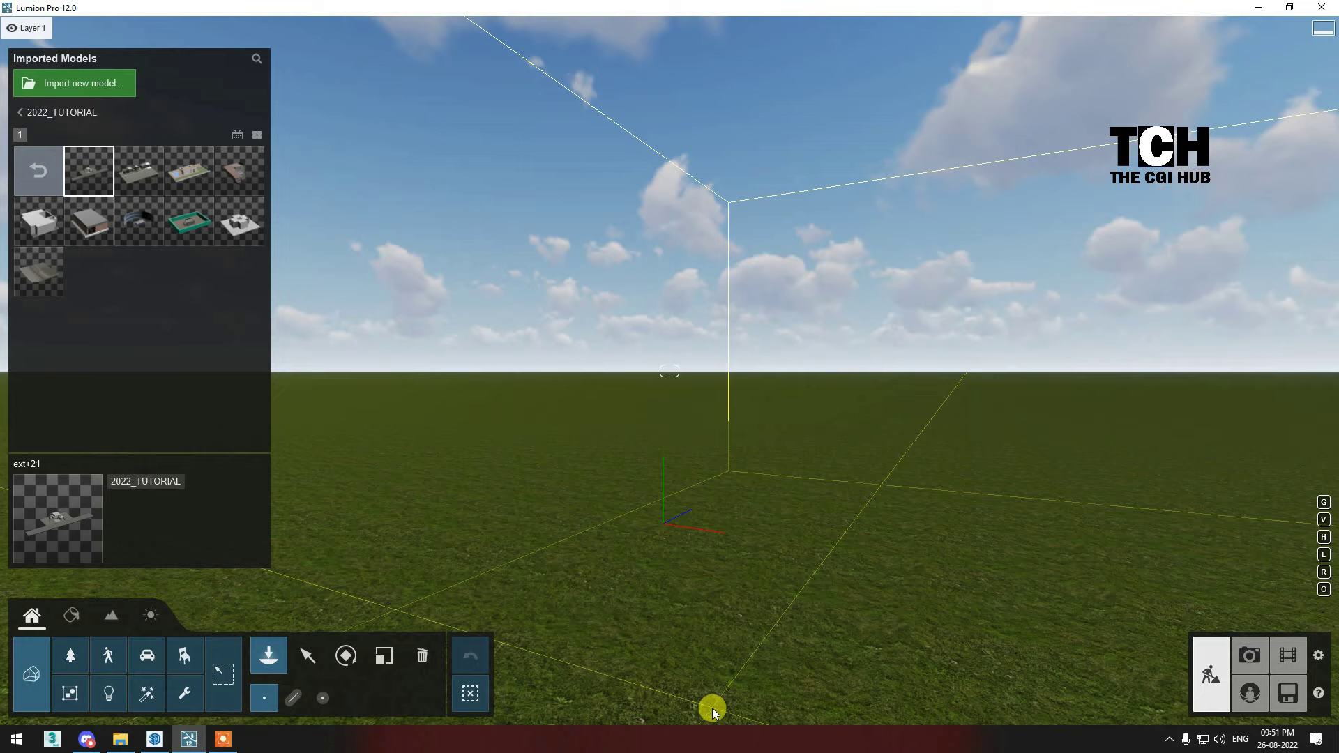
pyautogui.click(312, 655)
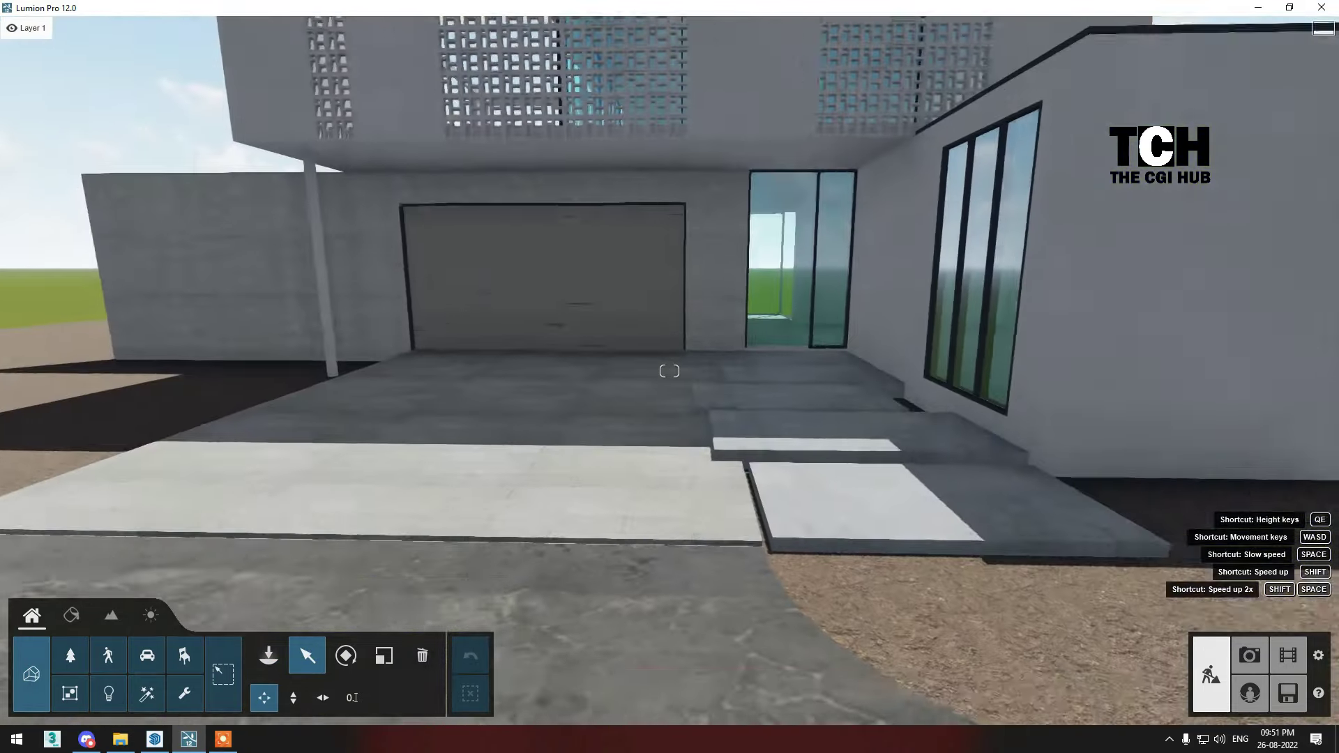
pyautogui.moveTo(670, 371); pyautogui.dragTo(670, 371, button='right')
pyautogui.click(72, 615)
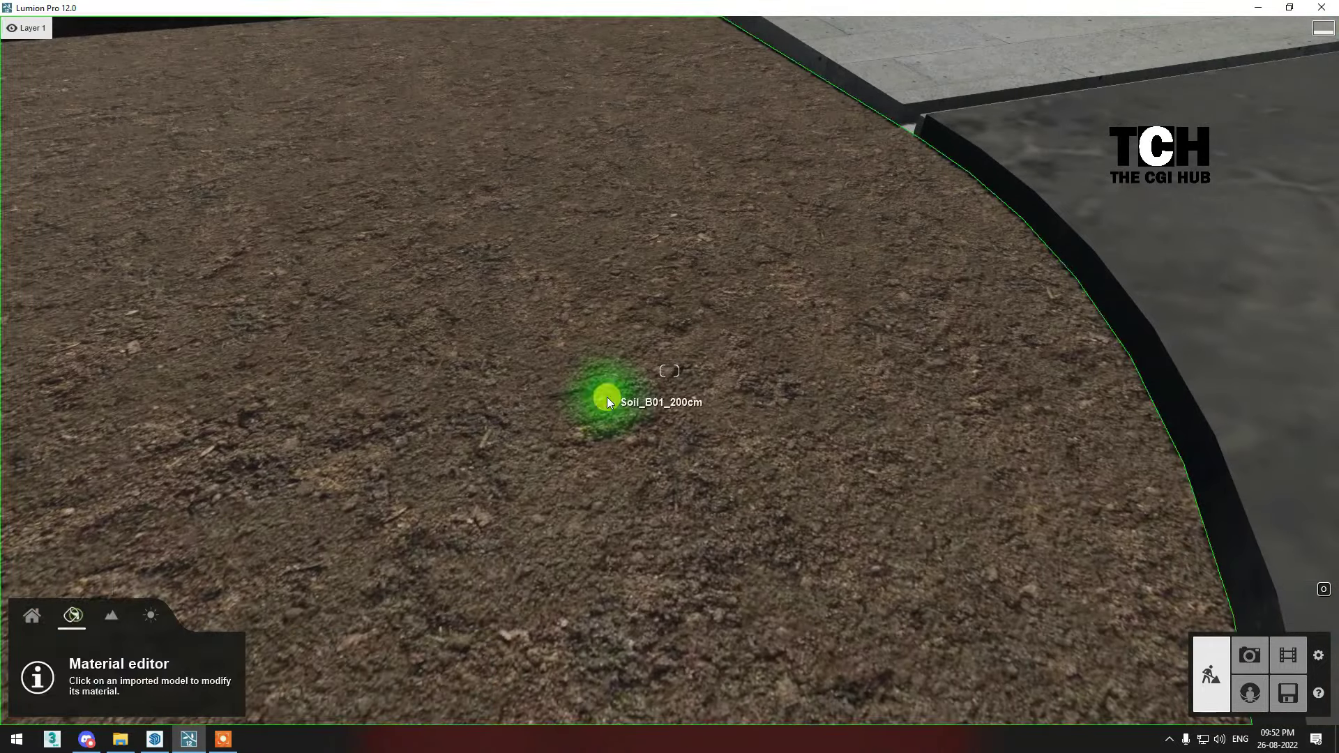
# Cover the soil with Wild Grass 01 and lengthen the grass blades.
pyautogui.click(607, 402)
pyautogui.click(75, 111)
pyautogui.click(46, 443)
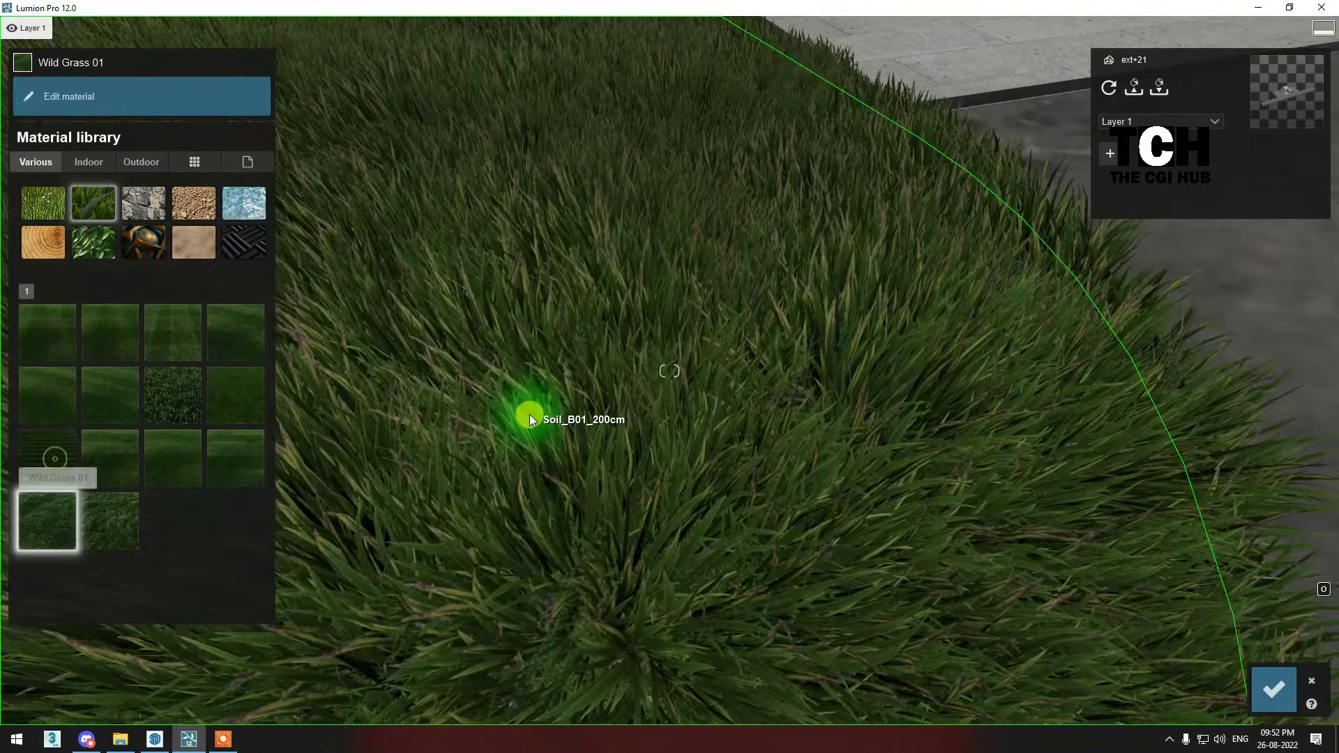
pyautogui.click(529, 419)
pyautogui.press('s')
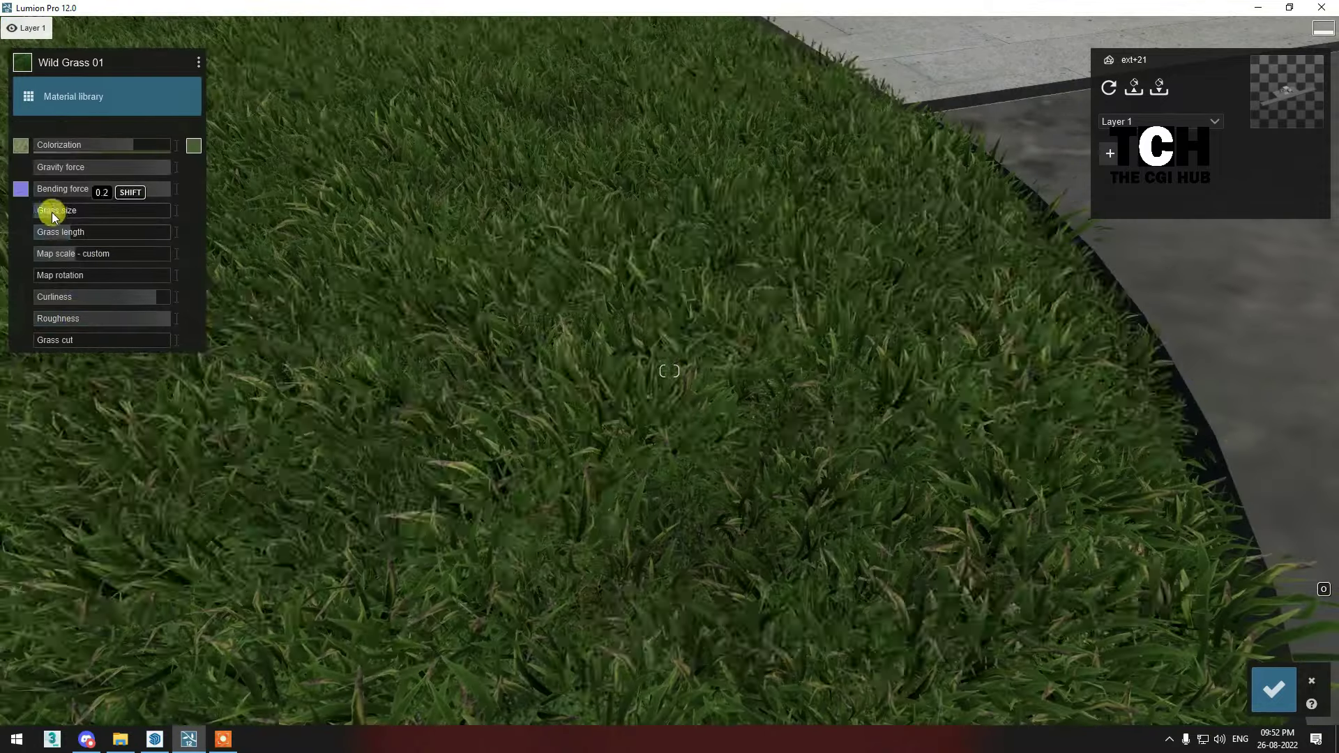
pyautogui.press('s')
pyautogui.moveTo(62, 253); pyautogui.dragTo(62, 210, button='right')
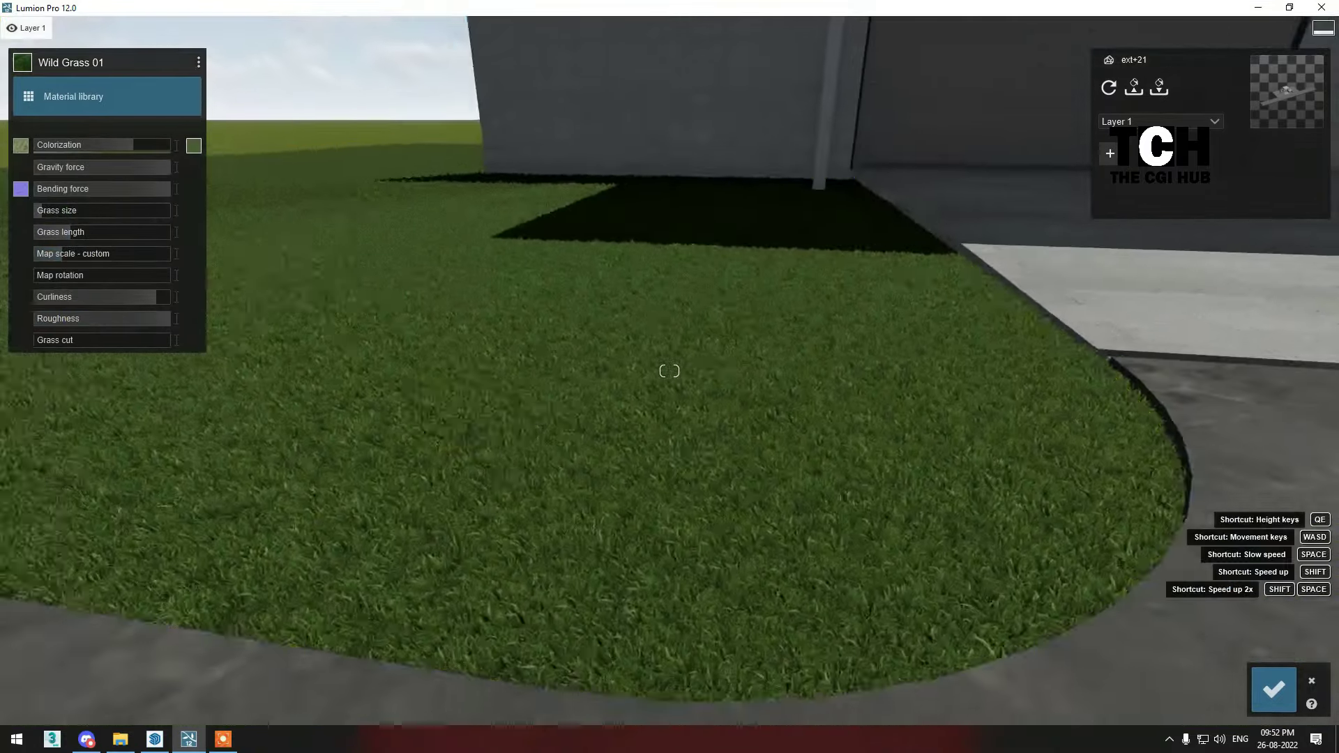
pyautogui.moveTo(113, 233); pyautogui.dragTo(154, 240)
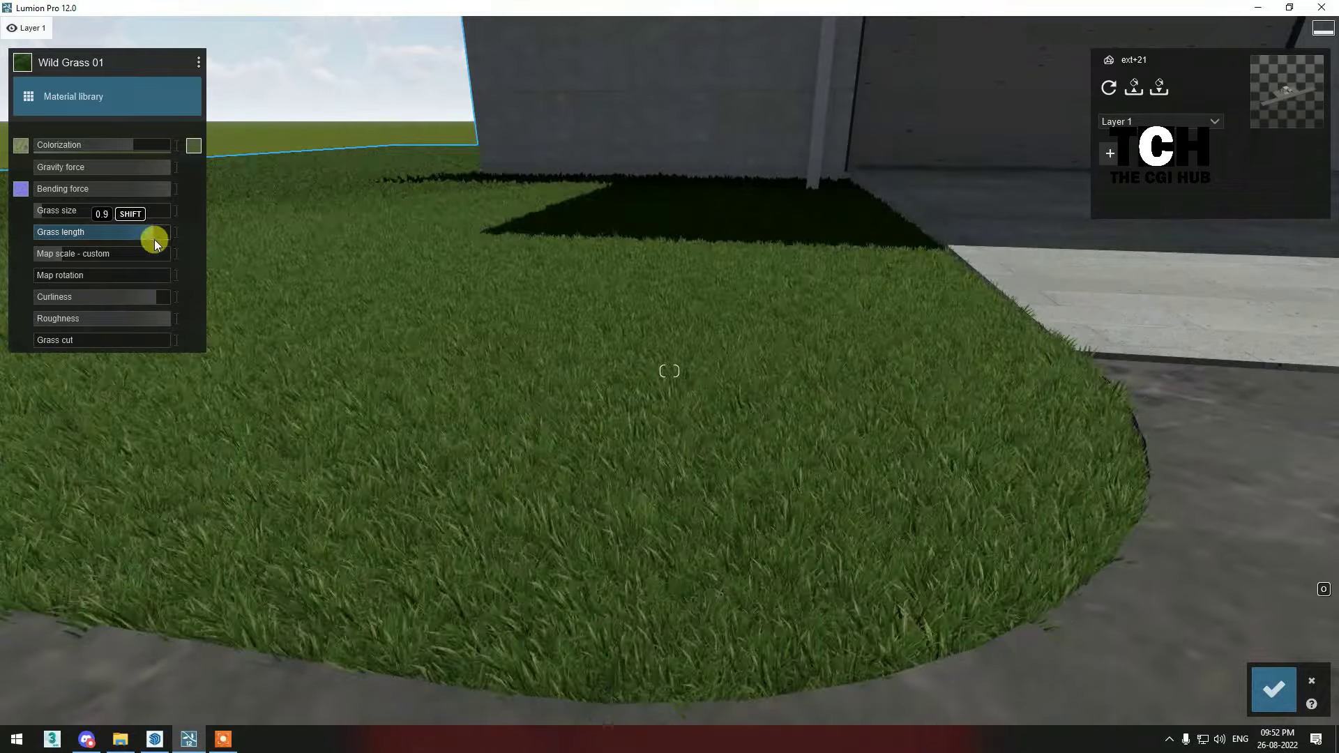
# Give the road the Standard material.
pyautogui.moveTo(313, 251); pyautogui.dragTo(174, 251, button='right')
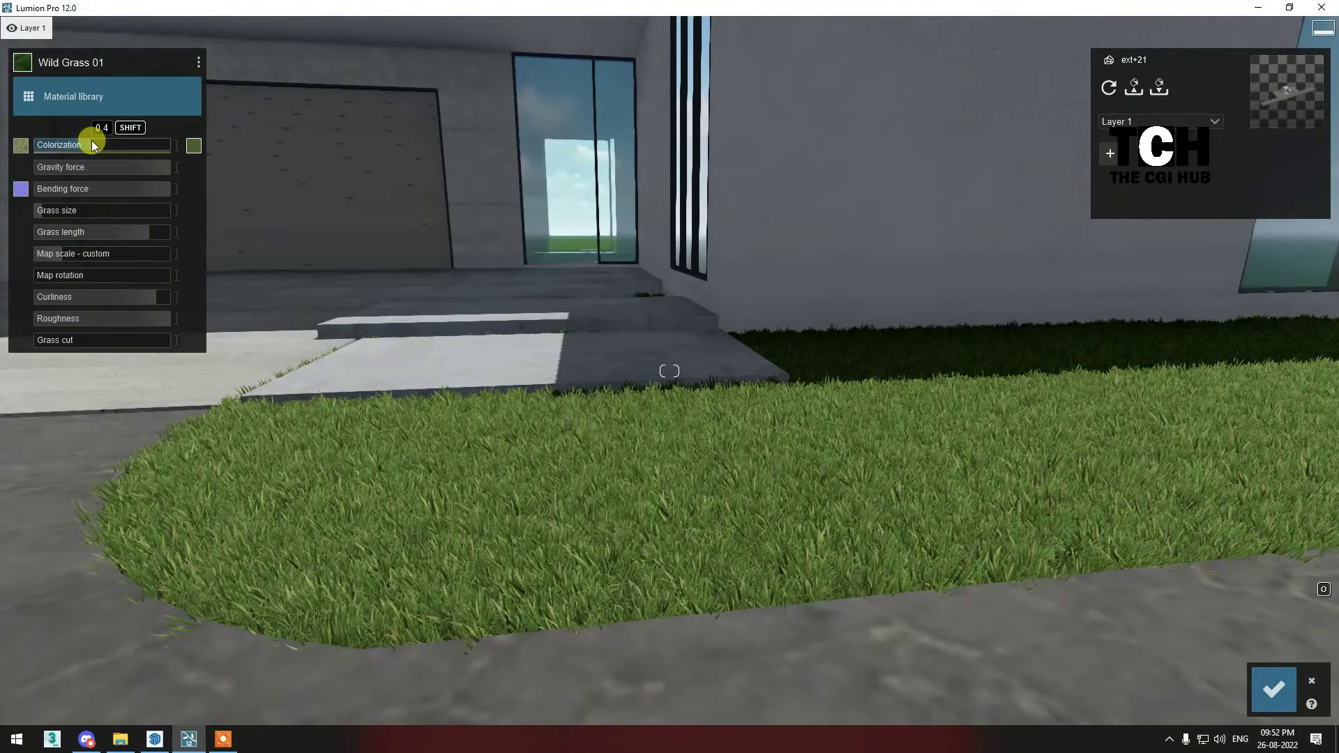
pyautogui.moveTo(91, 140); pyautogui.dragTo(42, 160, button='right')
pyautogui.press('w')
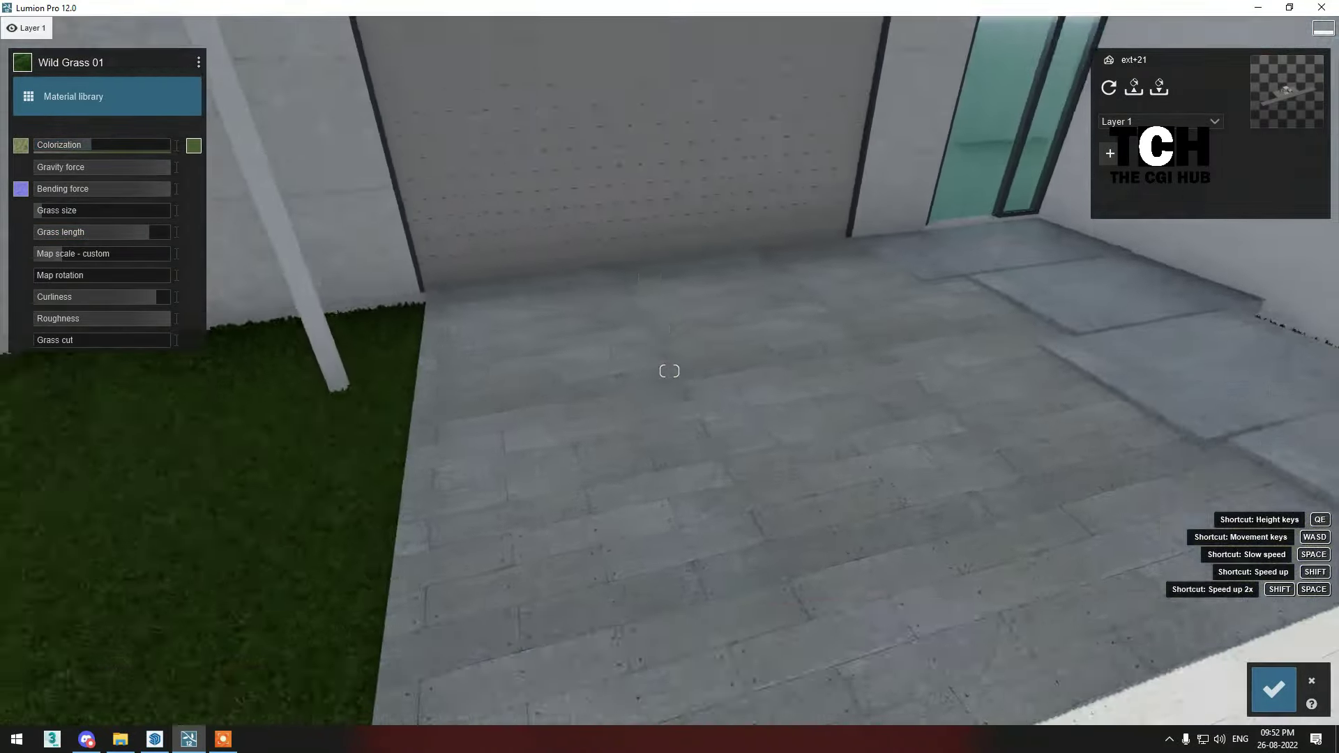
pyautogui.moveTo(411, 405); pyautogui.dragTo(411, 404, button='right')
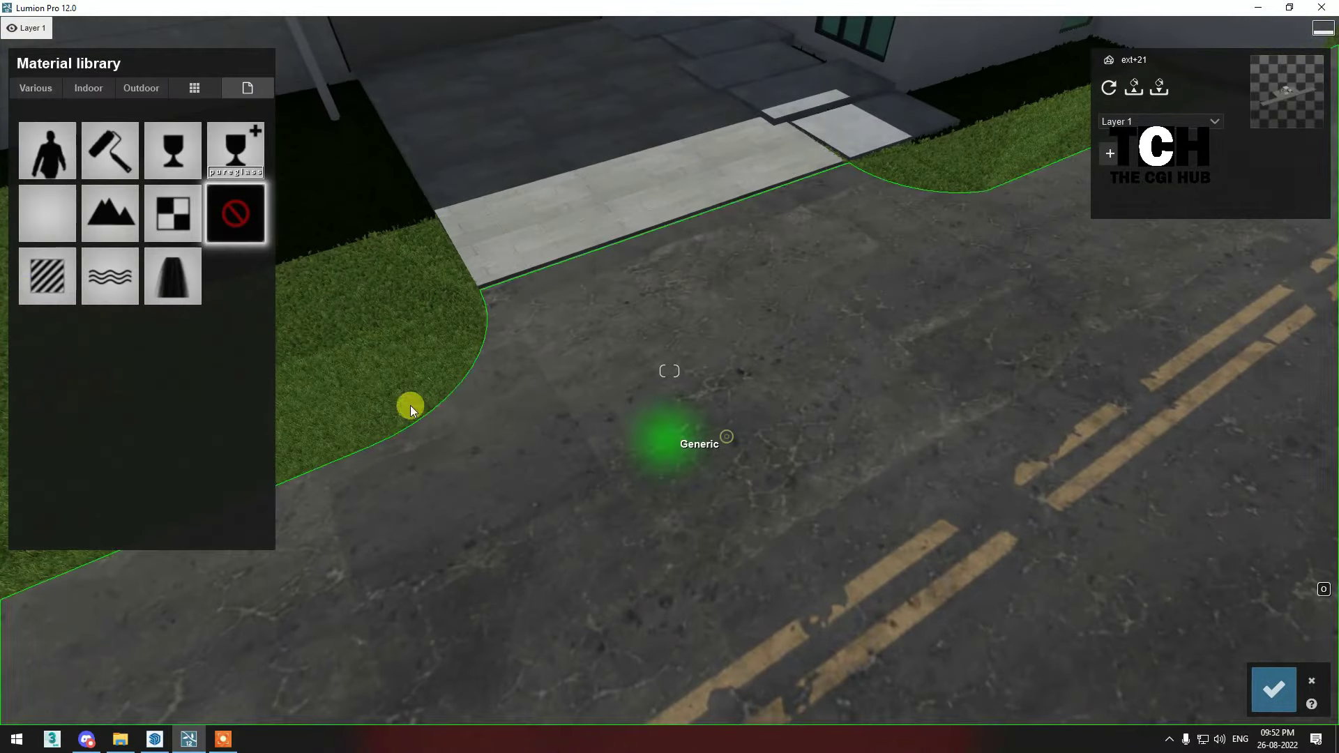
pyautogui.click(42, 277)
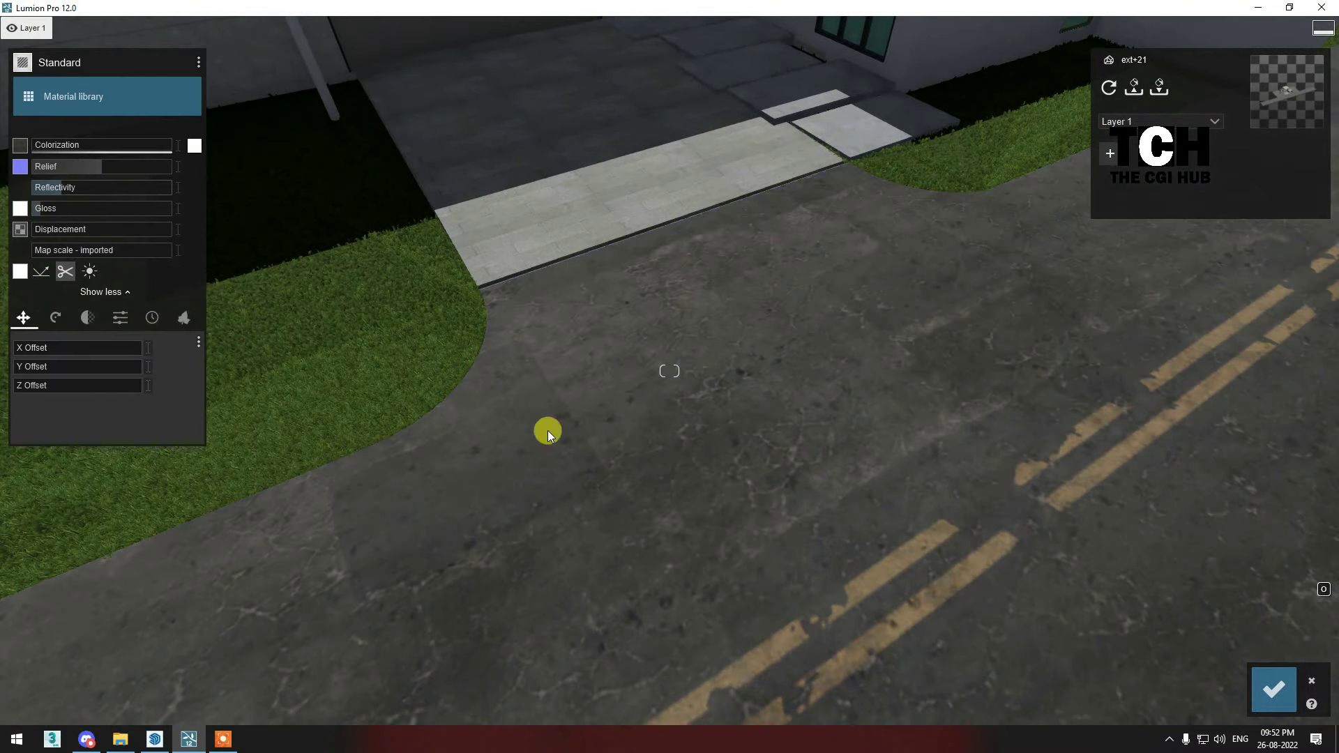
# Tint the window glass and give the window frame the Standard material.
pyautogui.moveTo(547, 430); pyautogui.dragTo(605, 445, button='right')
pyautogui.press('w')
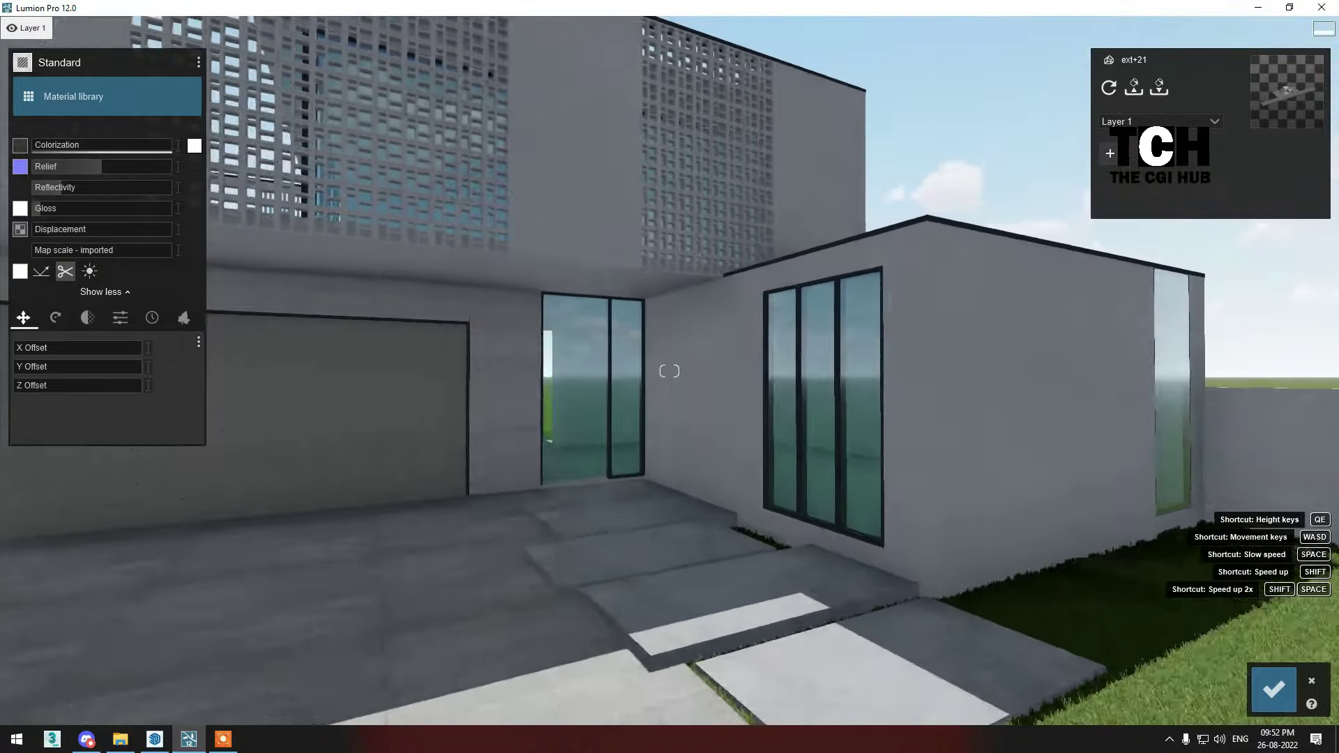
pyautogui.click(606, 445)
pyautogui.click(195, 145)
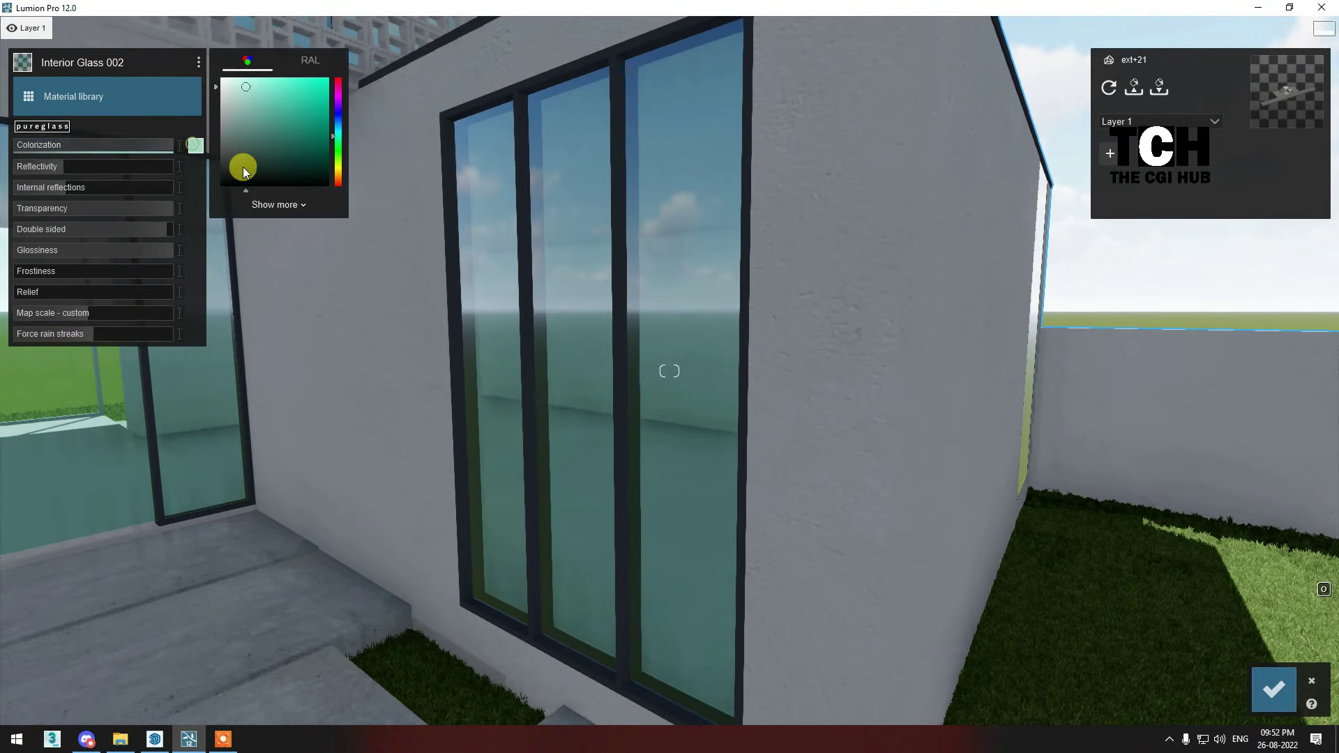
pyautogui.click(220, 78)
pyautogui.moveTo(442, 191); pyautogui.dragTo(491, 214, button='right')
pyautogui.click(607, 344)
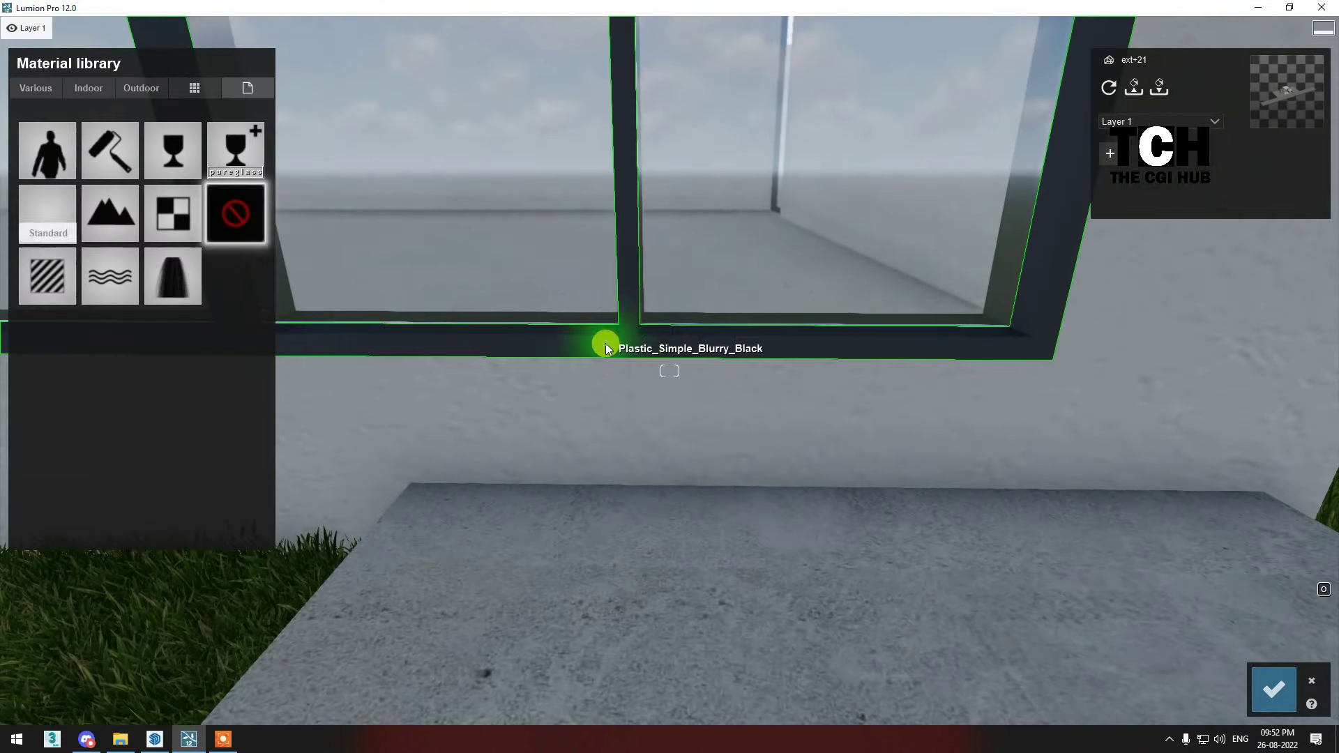
pyautogui.click(51, 150)
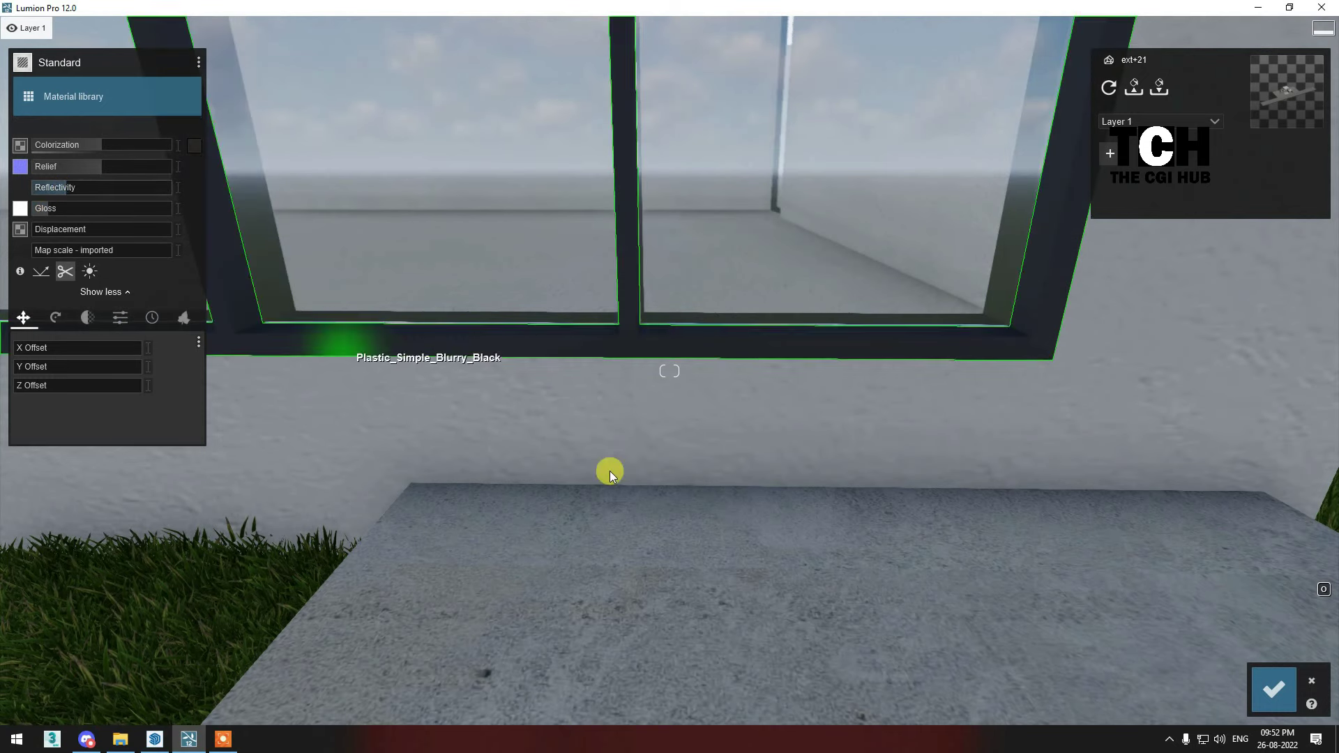
# Apply the Indoor Polii Stucco 06 3k material to the house wall.
pyautogui.click(607, 470)
pyautogui.click(167, 174)
pyautogui.click(45, 217)
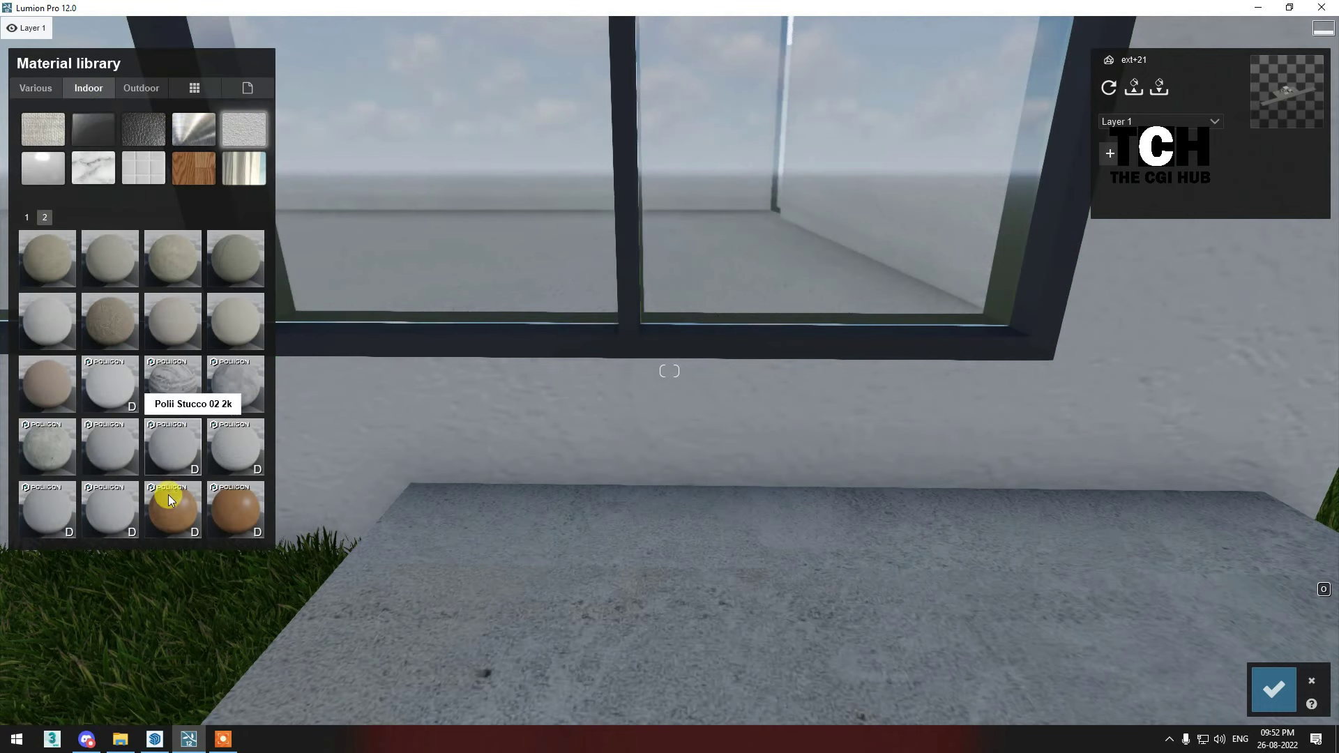
pyautogui.click(110, 509)
pyautogui.moveTo(459, 447); pyautogui.dragTo(741, 439, button='right')
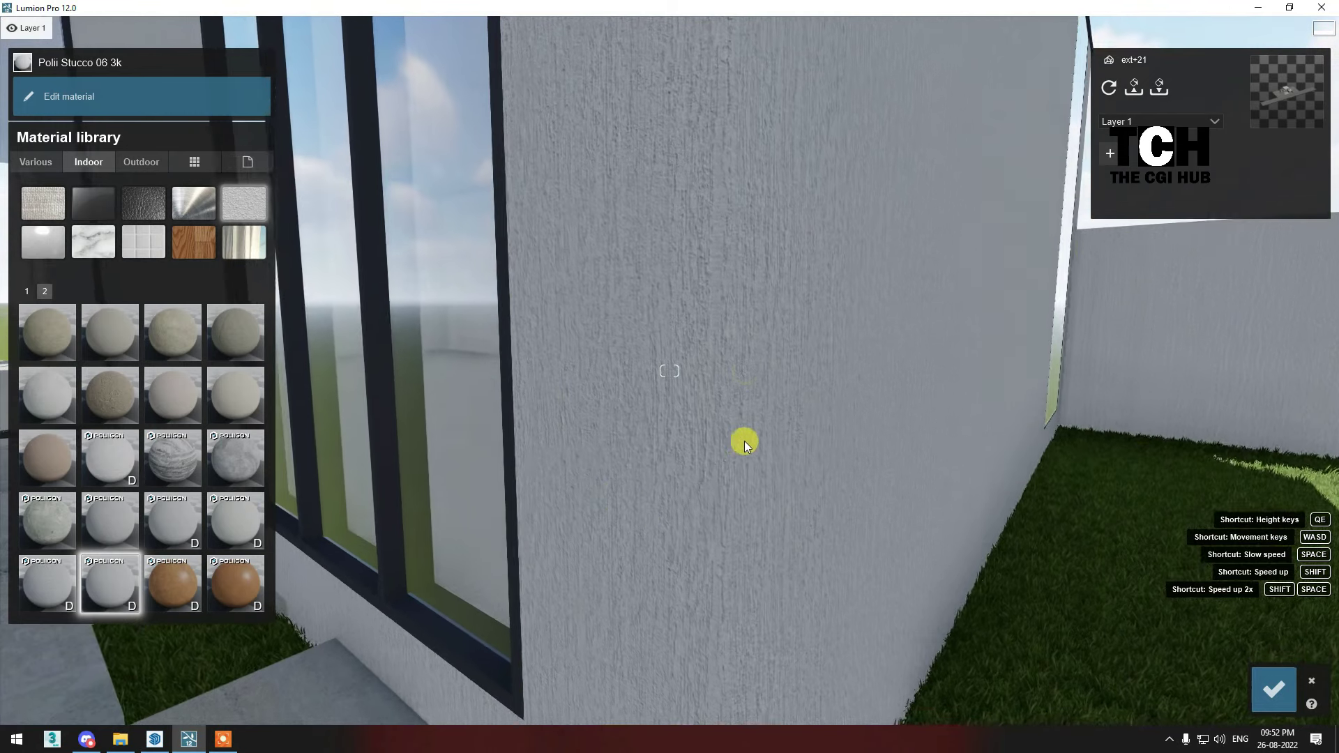
# Brighten the colour of the stucco wall material.
pyautogui.click(126, 96)
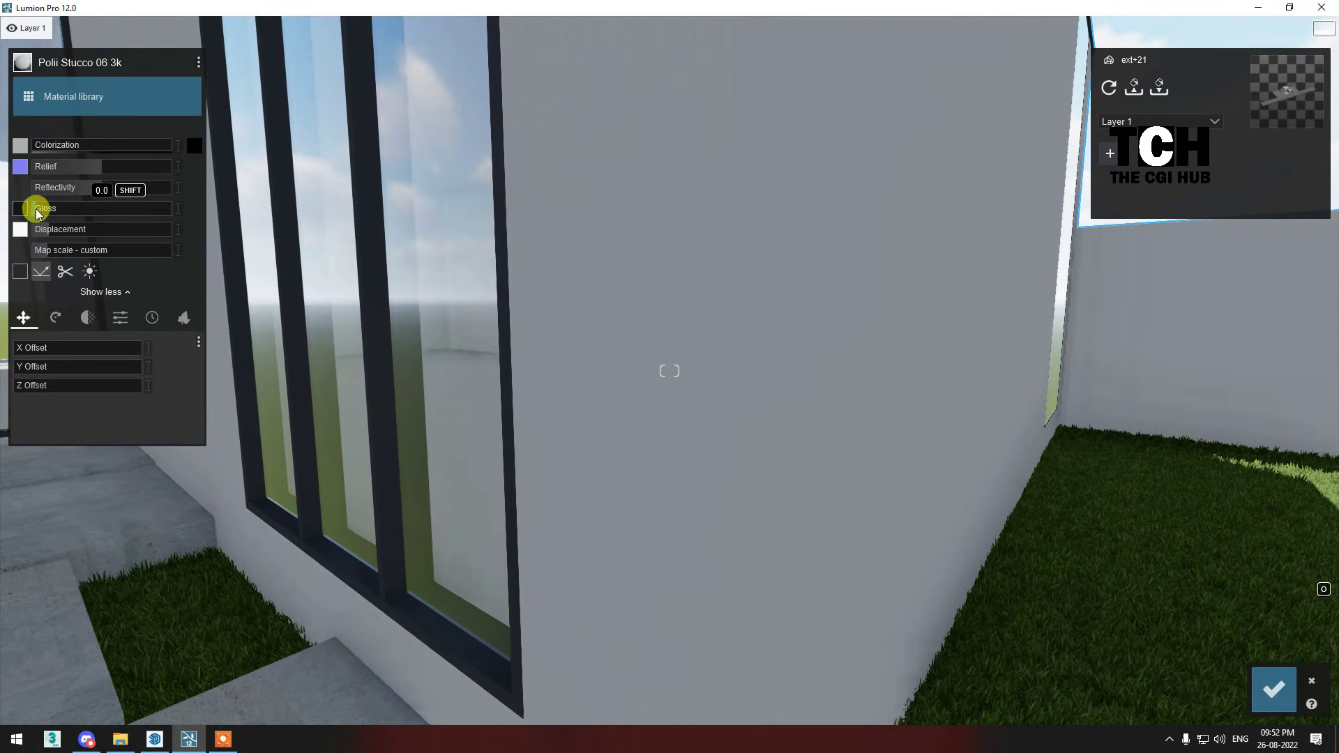
pyautogui.click(196, 145)
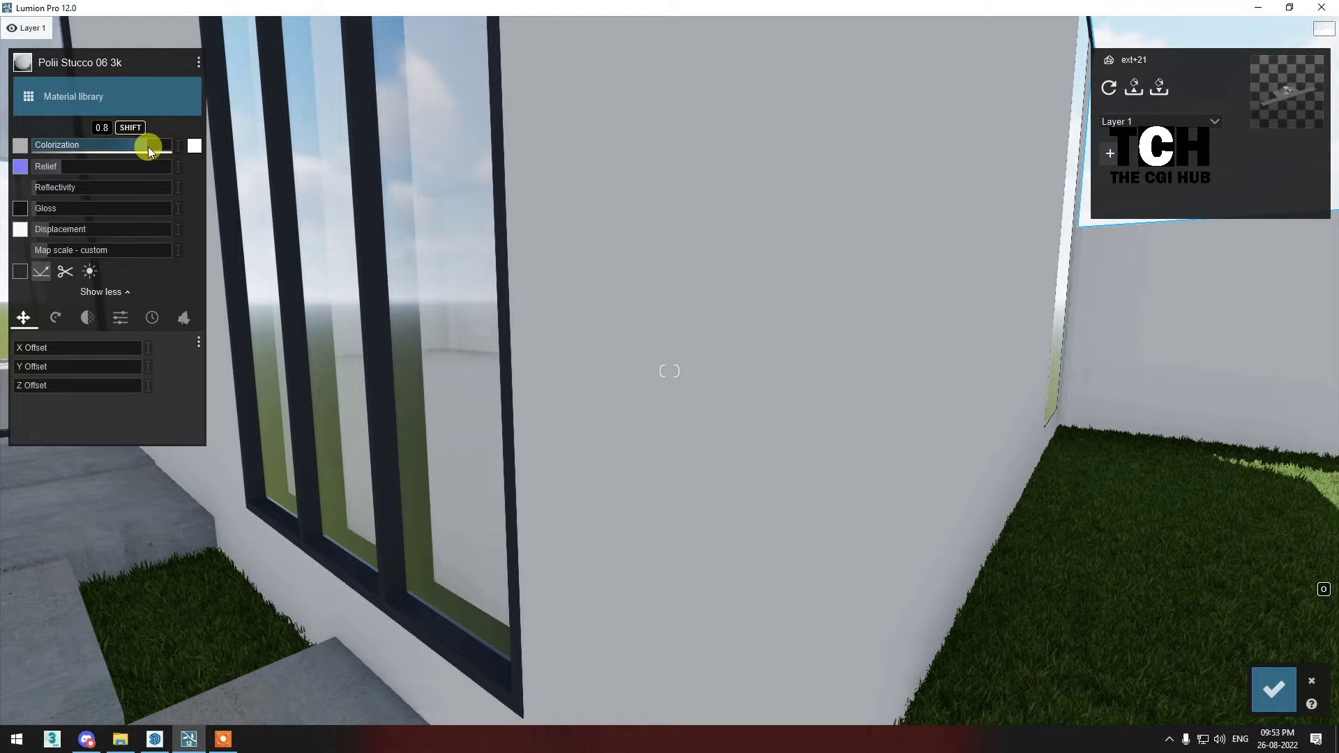
pyautogui.moveTo(119, 150); pyautogui.dragTo(132, 145)
pyautogui.moveTo(131, 145); pyautogui.dragTo(98, 147, button='right')
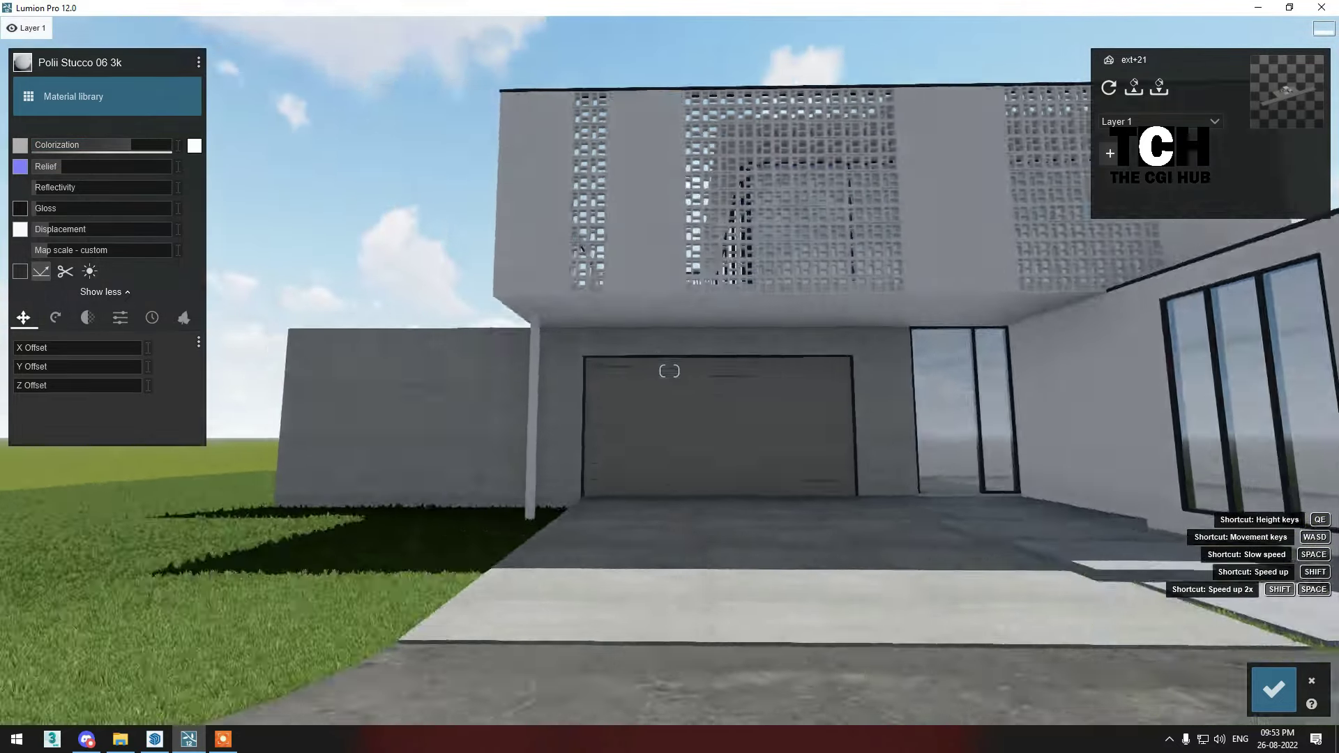
# Give the garage door a matte Standard material in dark grey.
pyautogui.moveTo(669, 371); pyautogui.dragTo(325, 286, button='right')
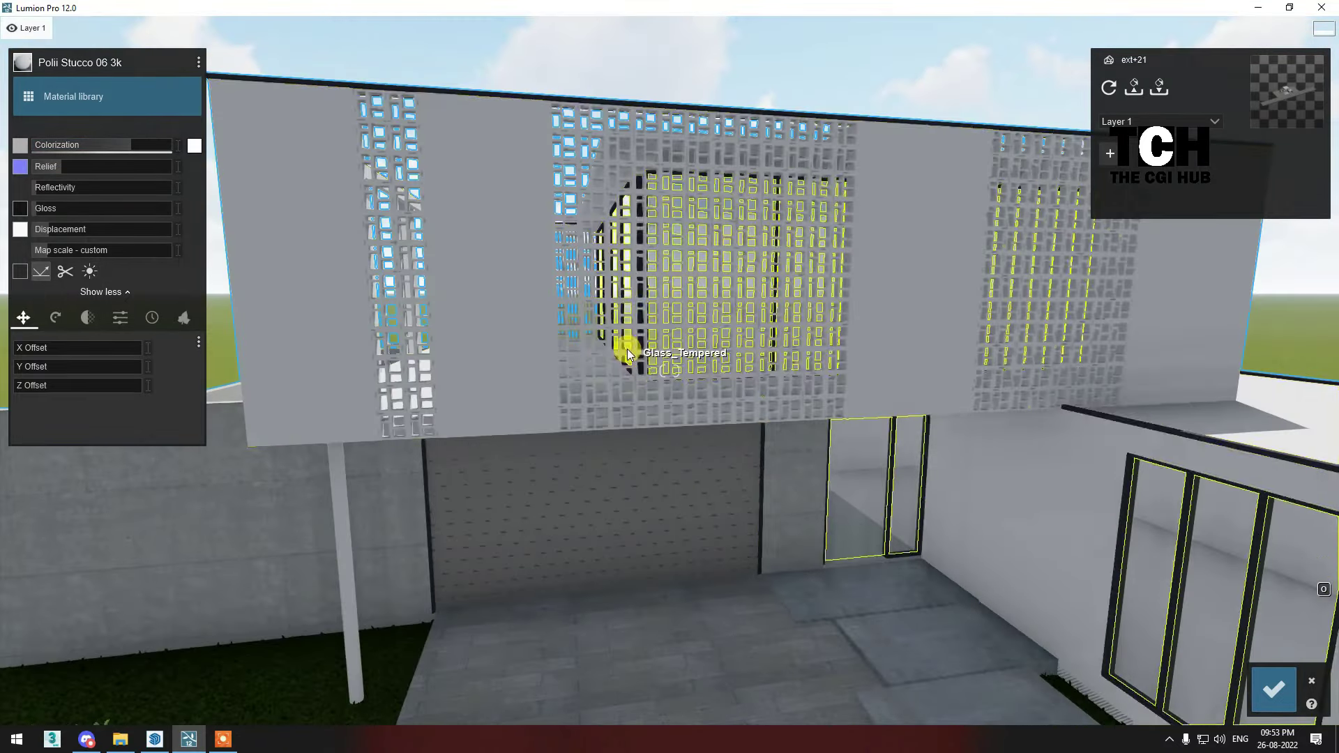
pyautogui.press('w')
pyautogui.click(715, 353)
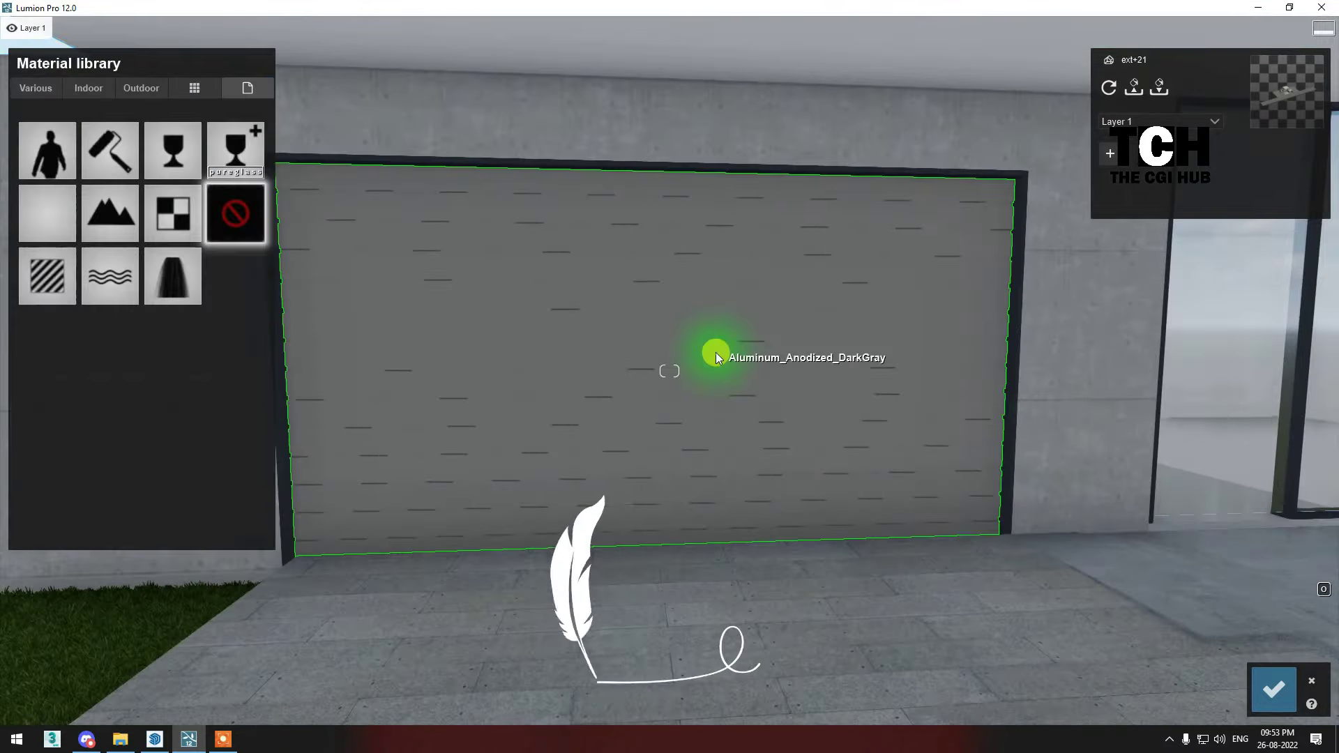
pyautogui.click(53, 276)
pyautogui.click(64, 210)
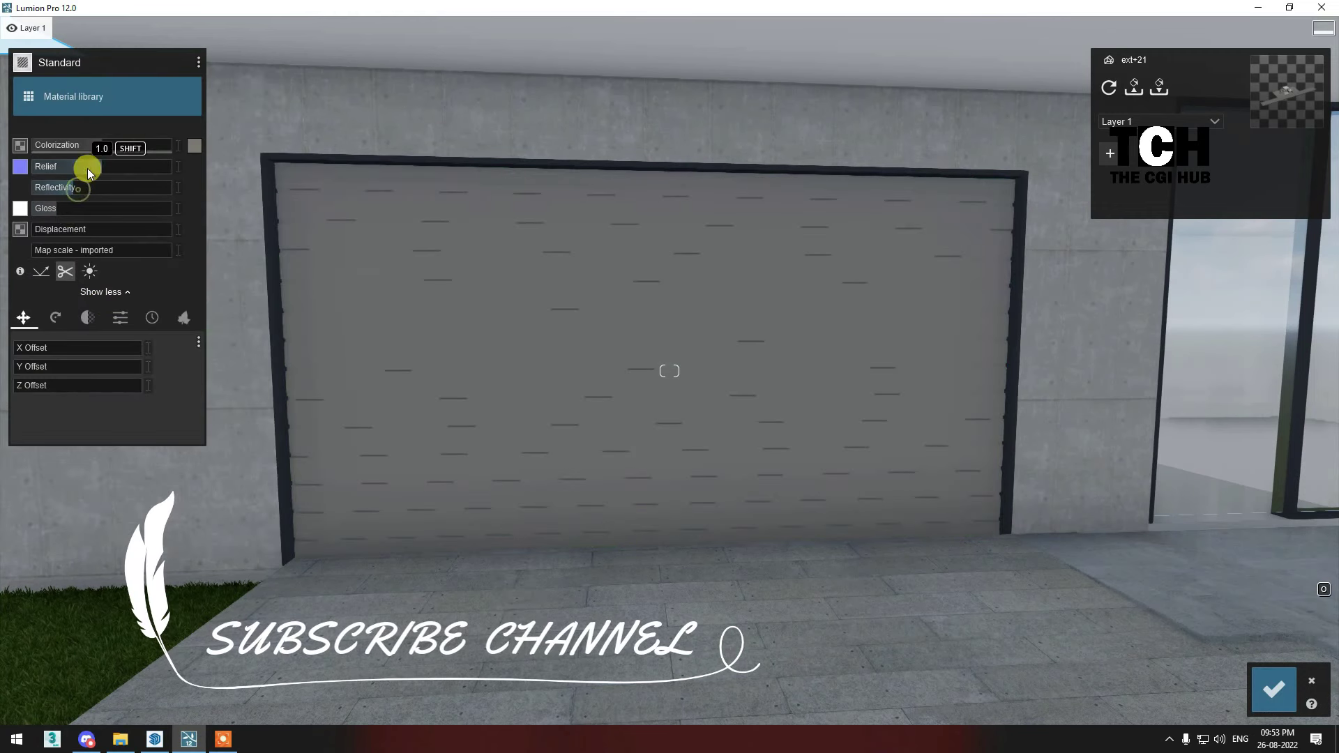
pyautogui.click(195, 148)
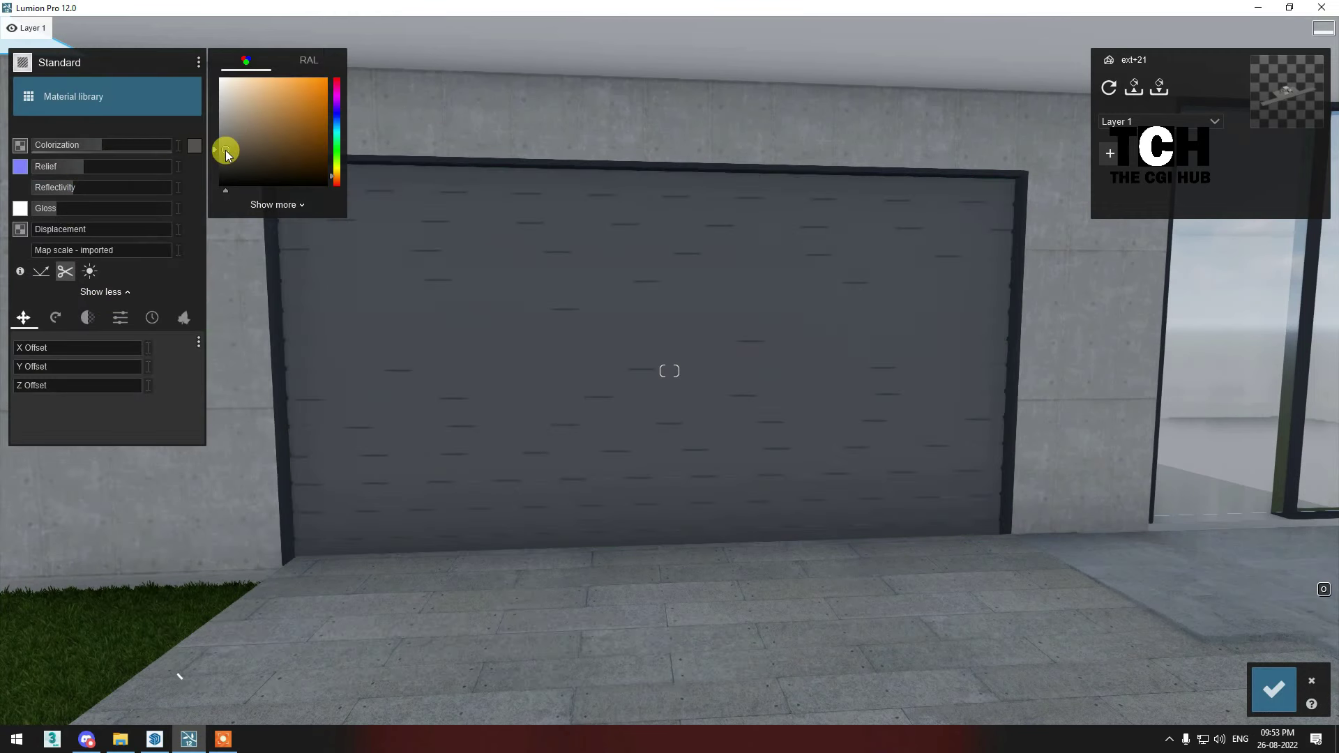
# Fly to the glass doorway and select its glass for material editing.
pyautogui.press('s')
pyautogui.press('d')
pyautogui.press('w')
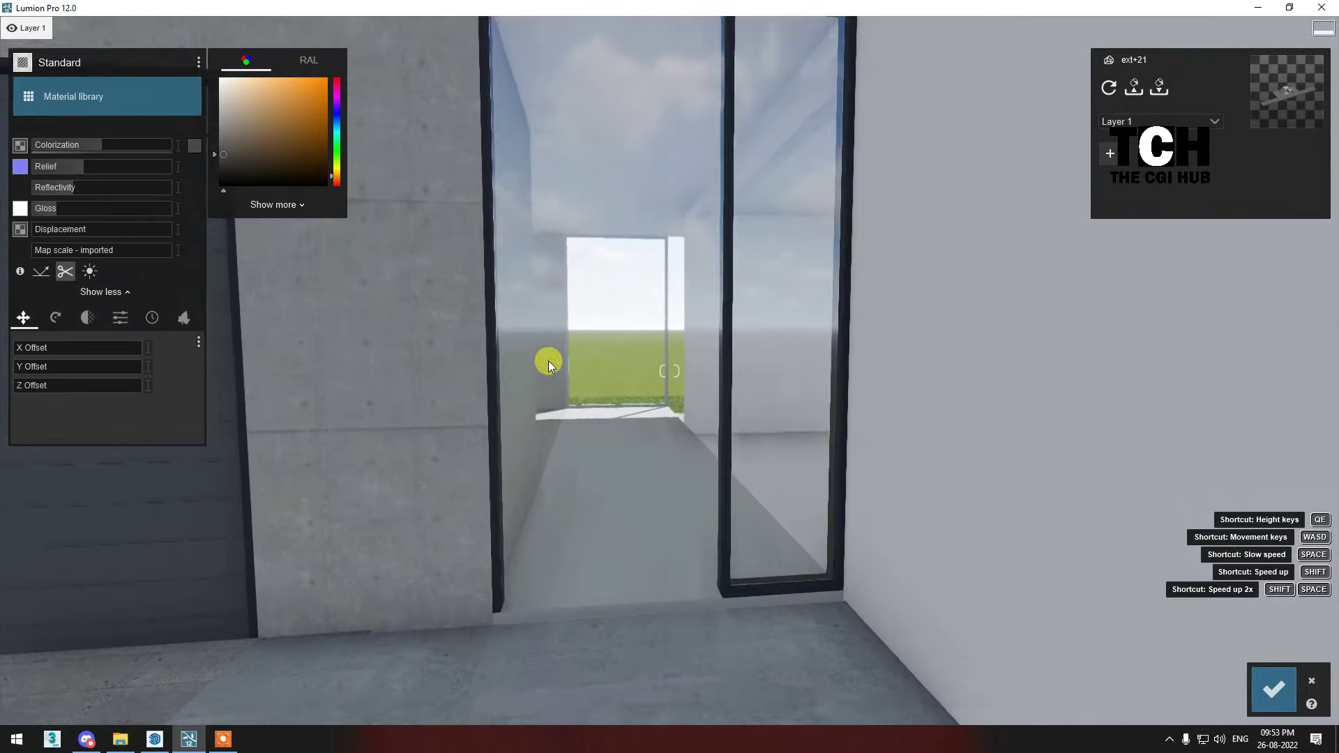
pyautogui.click(575, 340)
pyautogui.press('s')
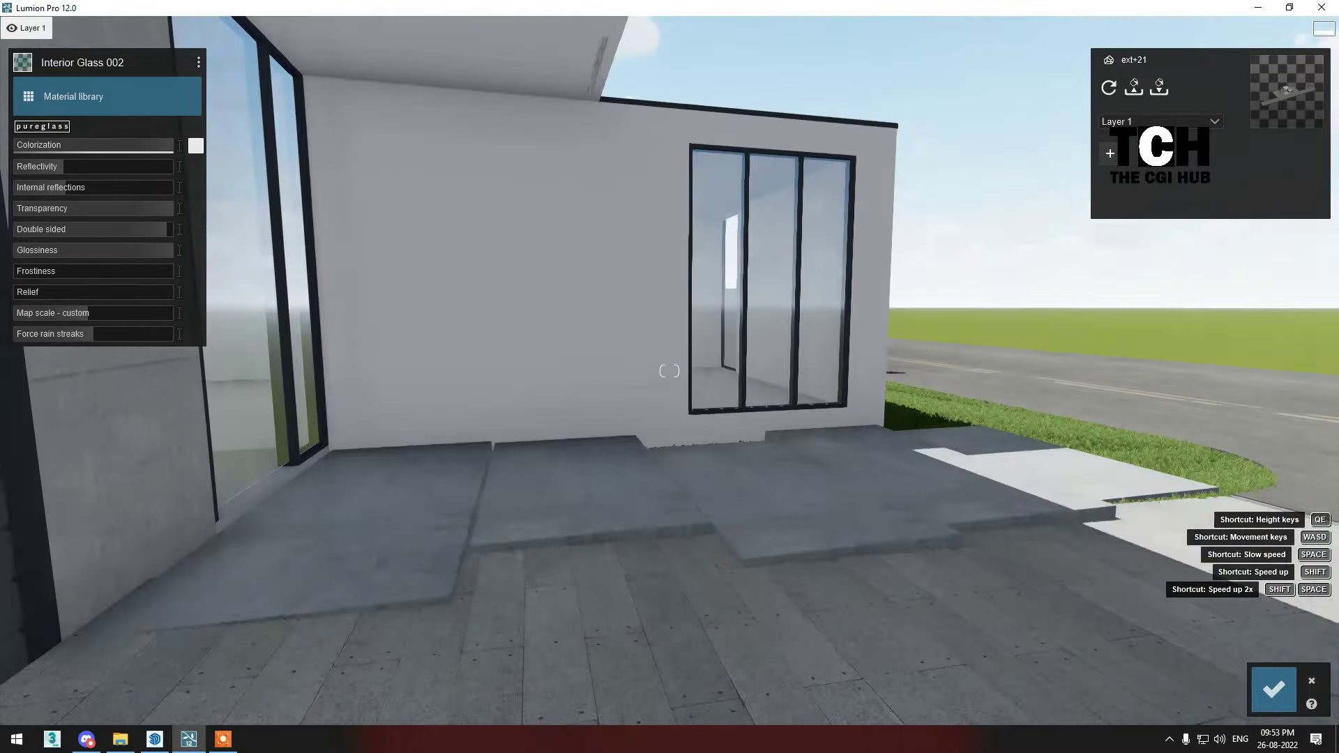
# Confirm the material changes and leave the Material editor.
pyautogui.press('w')
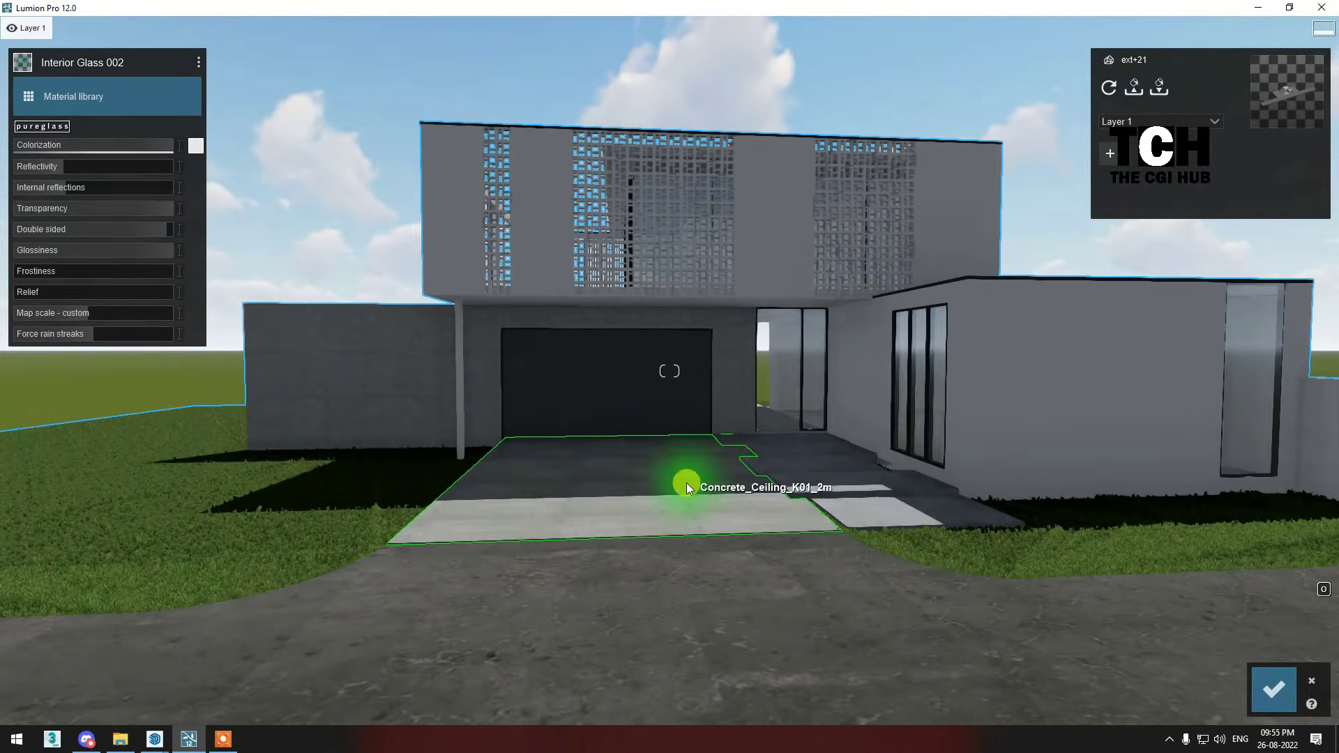
pyautogui.press('w')
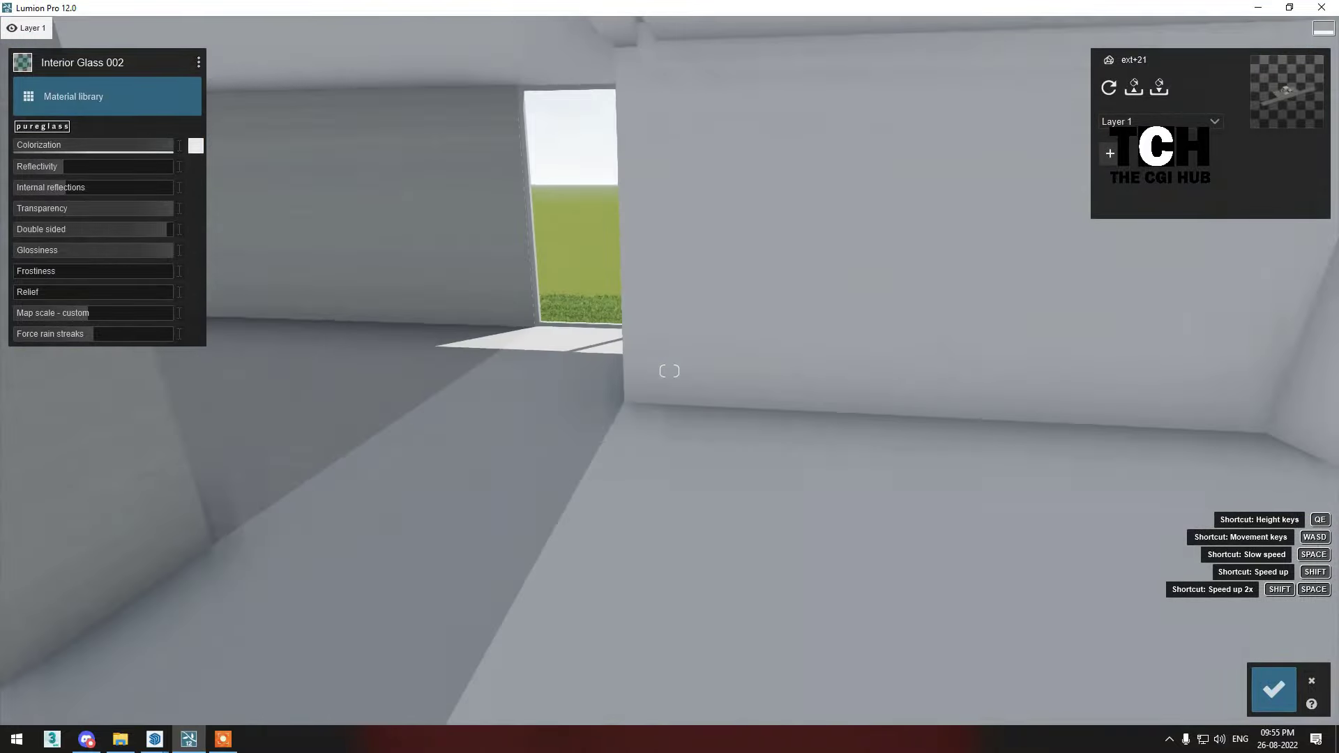
pyautogui.press('s')
pyautogui.click(1274, 689)
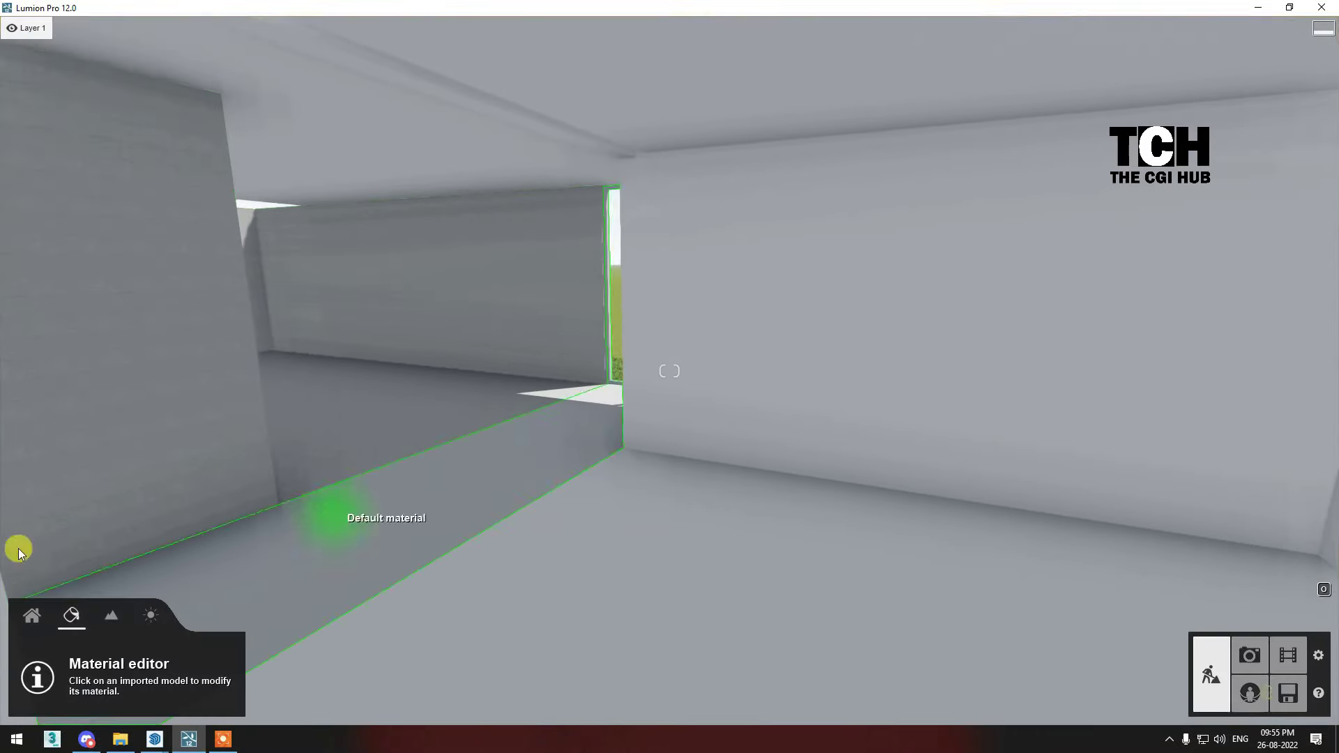
# Make Layer 2 active and browse the indoor furniture to the Sofas collection.
pyautogui.click(79, 28)
pyautogui.click(32, 615)
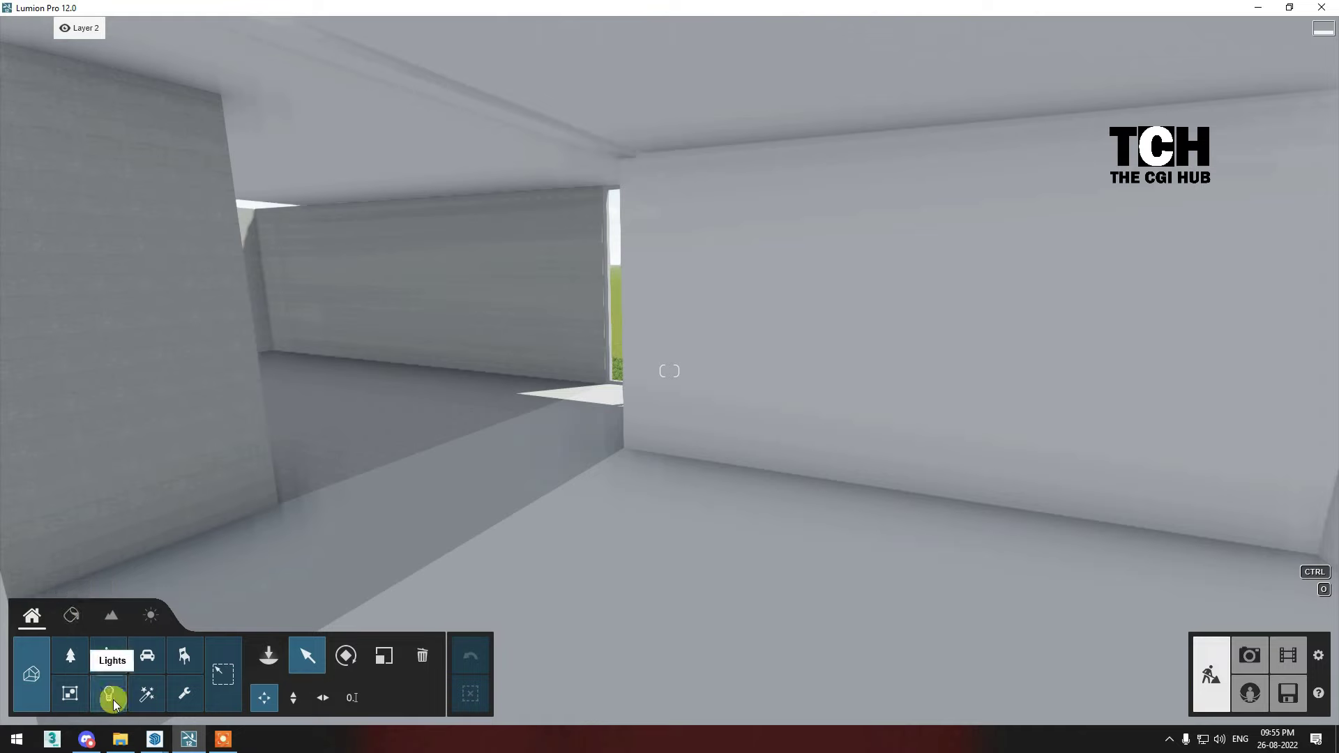
pyautogui.click(279, 661)
pyautogui.click(187, 300)
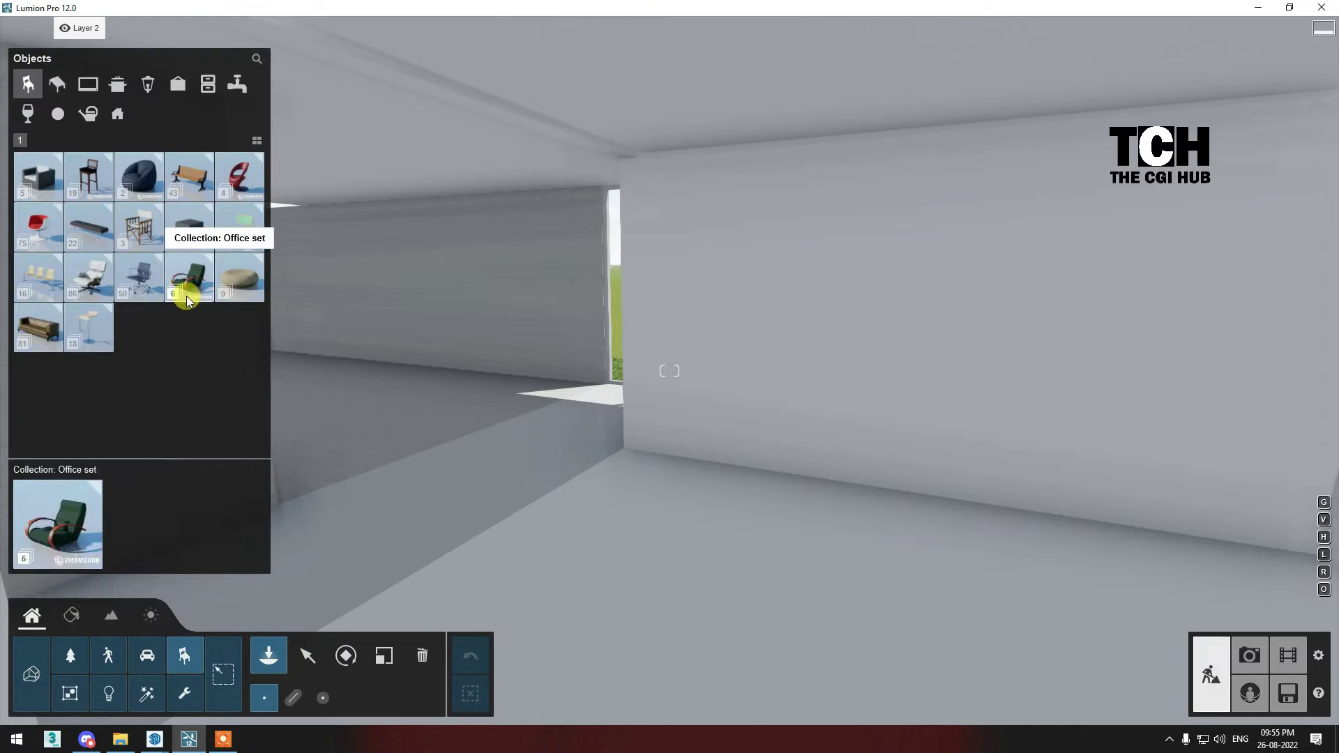
pyautogui.click(38, 172)
pyautogui.click(88, 174)
pyautogui.click(35, 178)
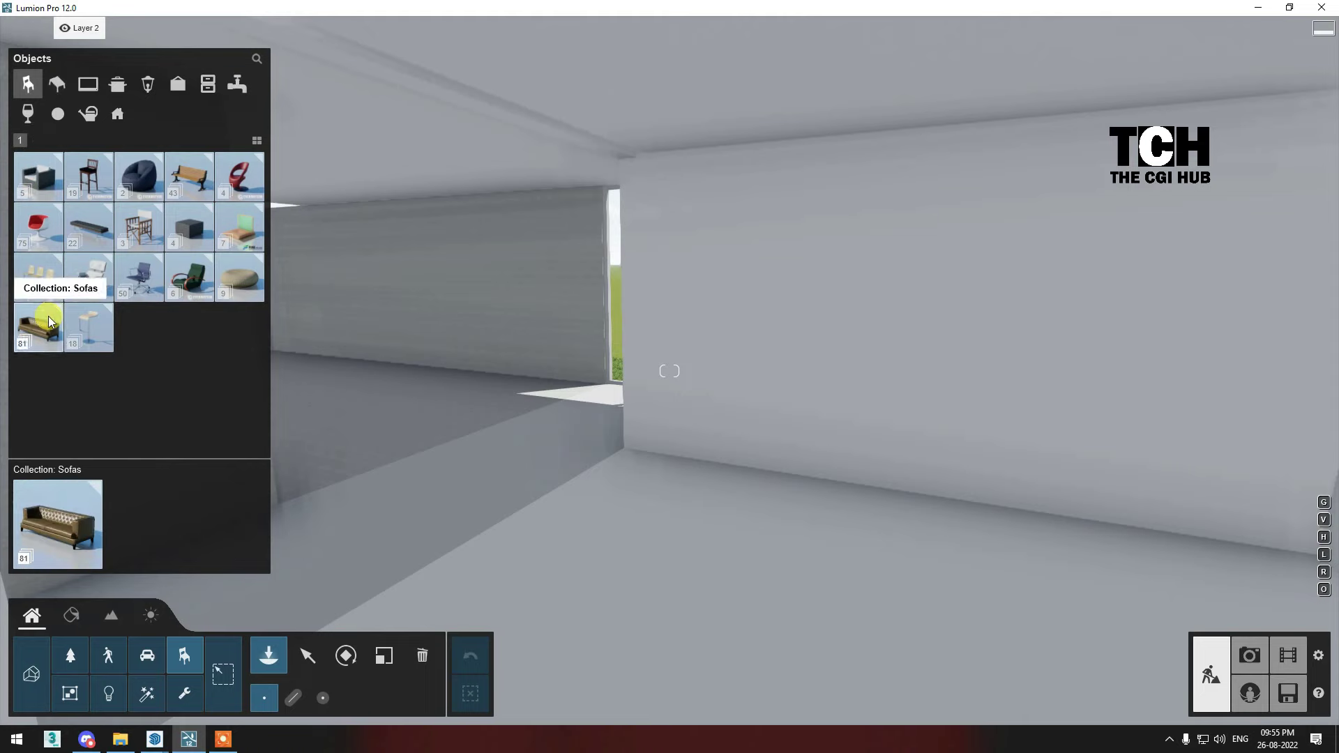
pyautogui.click(49, 323)
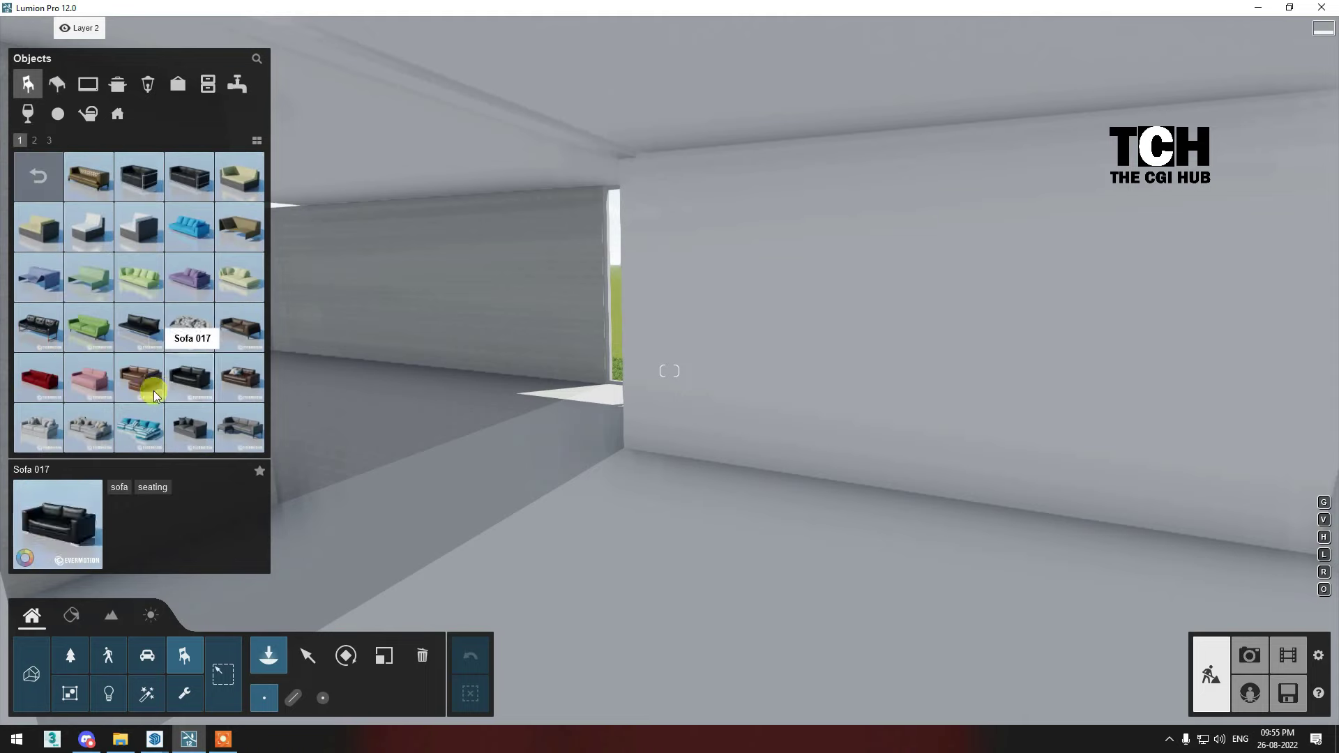
# Place Sofa 030 from page 2 of the sofas against the room wall.
pyautogui.click(35, 140)
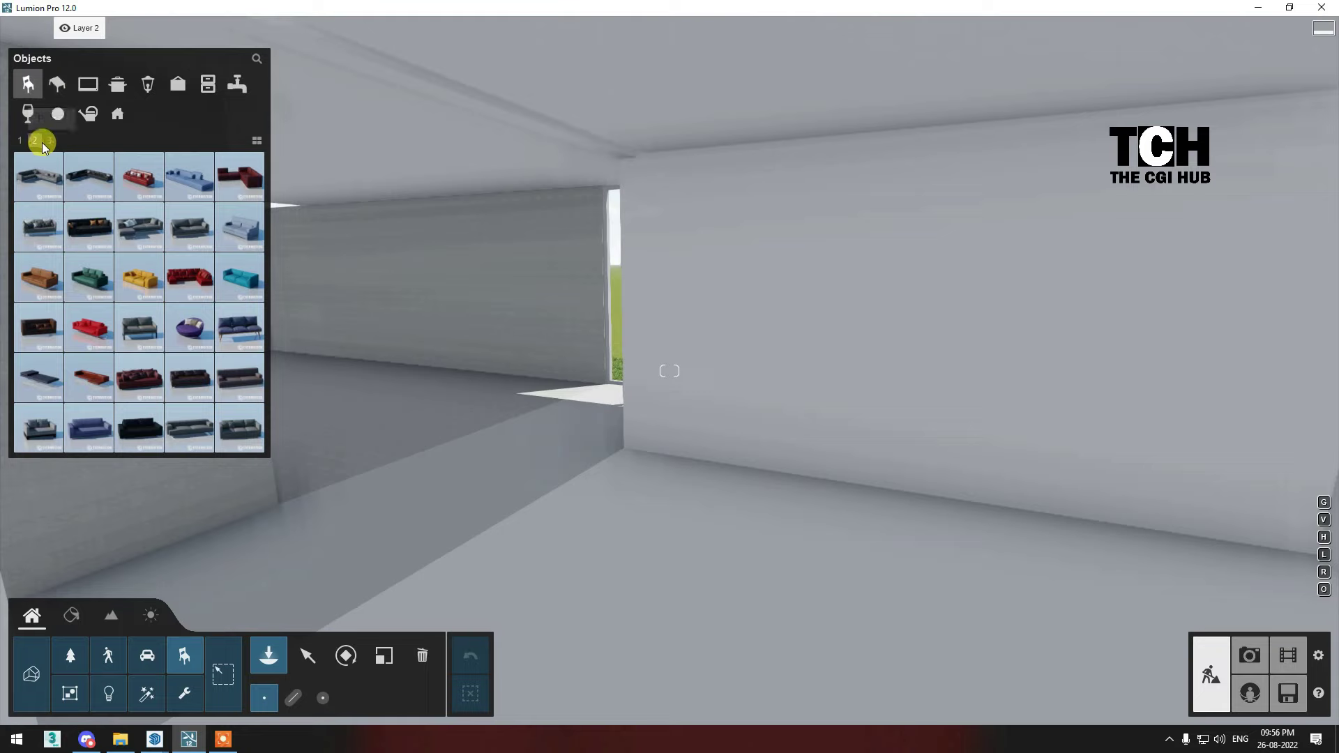
pyautogui.click(44, 144)
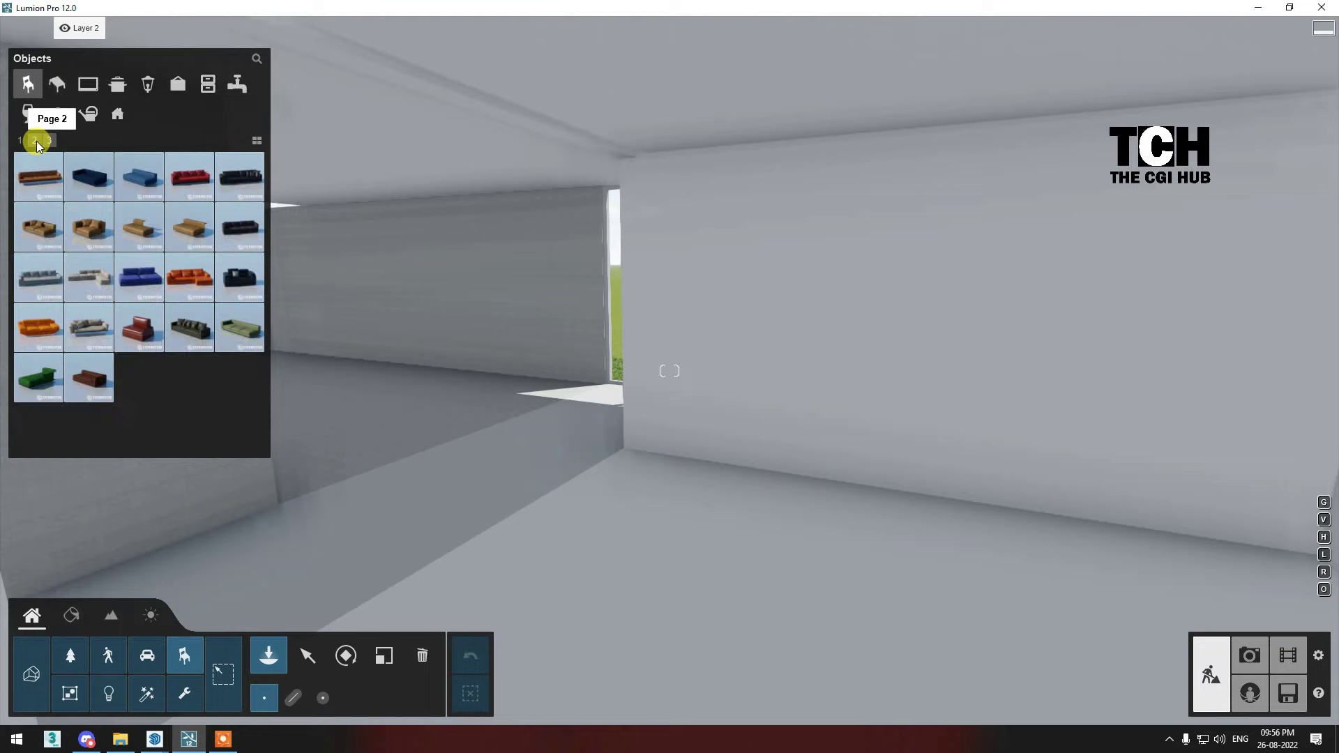
pyautogui.click(37, 141)
pyautogui.click(35, 140)
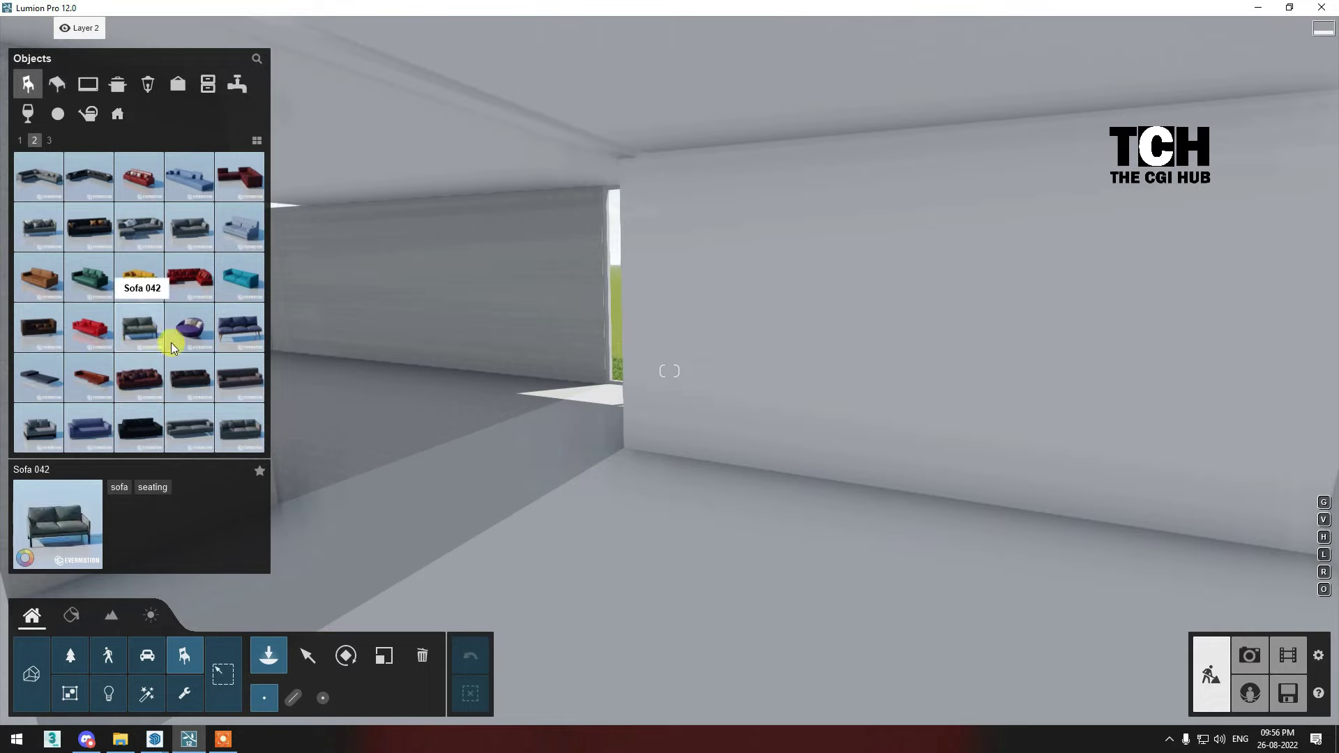
pyautogui.click(89, 227)
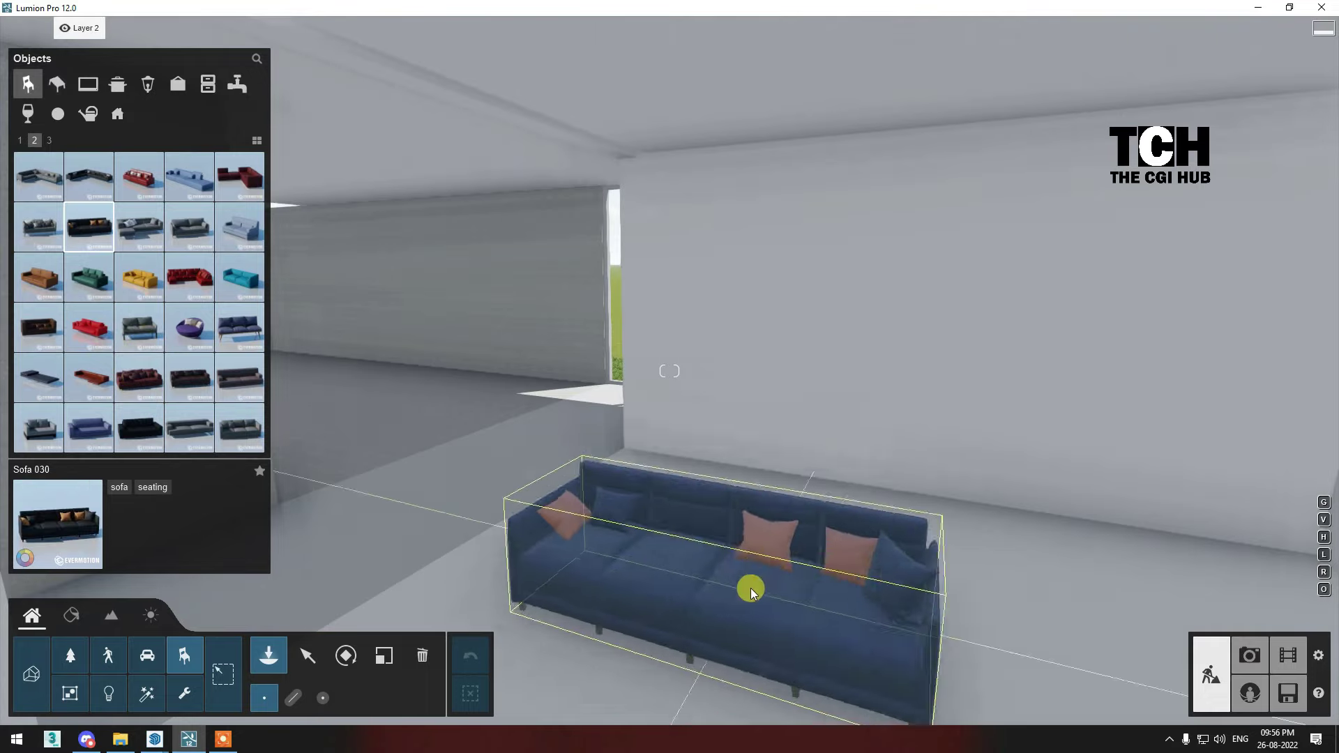
pyautogui.click(703, 487)
pyautogui.moveTo(702, 487); pyautogui.dragTo(731, 478, button='right')
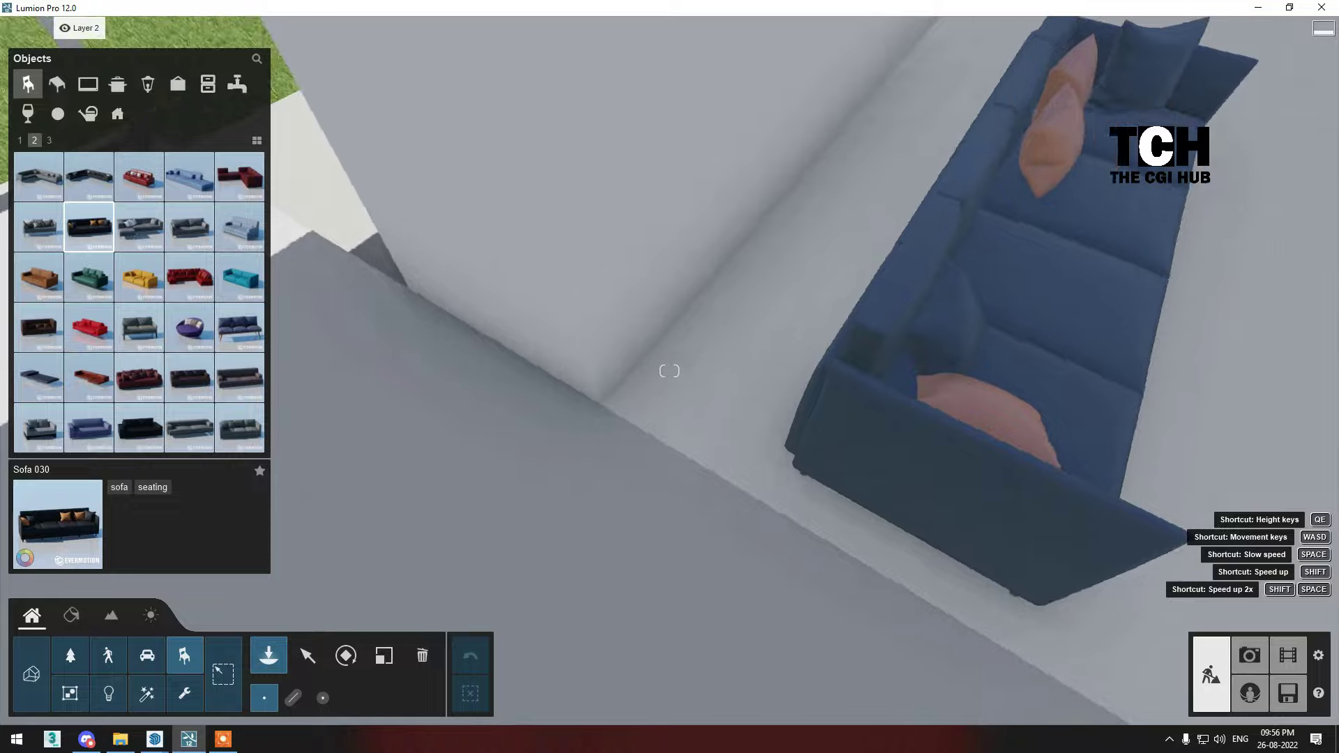
pyautogui.moveTo(705, 270); pyautogui.dragTo(705, 209, button='right')
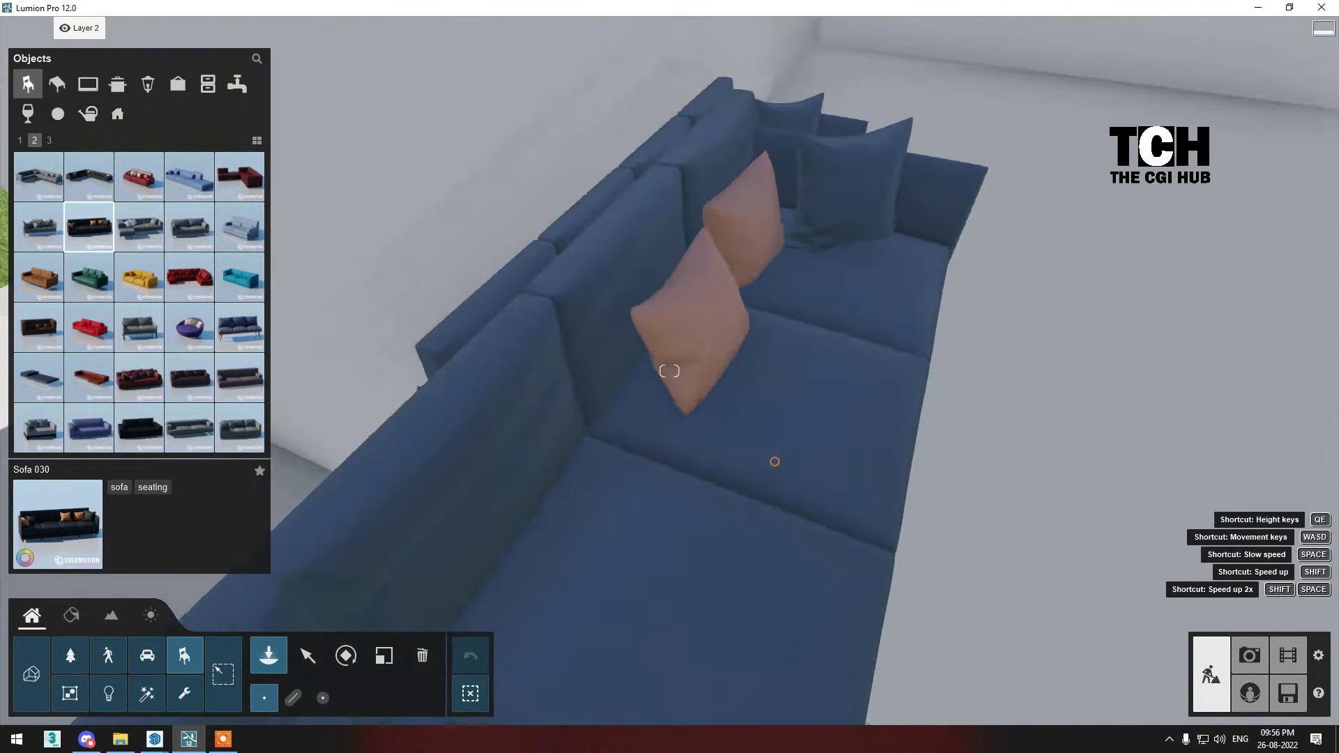
pyautogui.moveTo(669, 371); pyautogui.dragTo(777, 466, button='right')
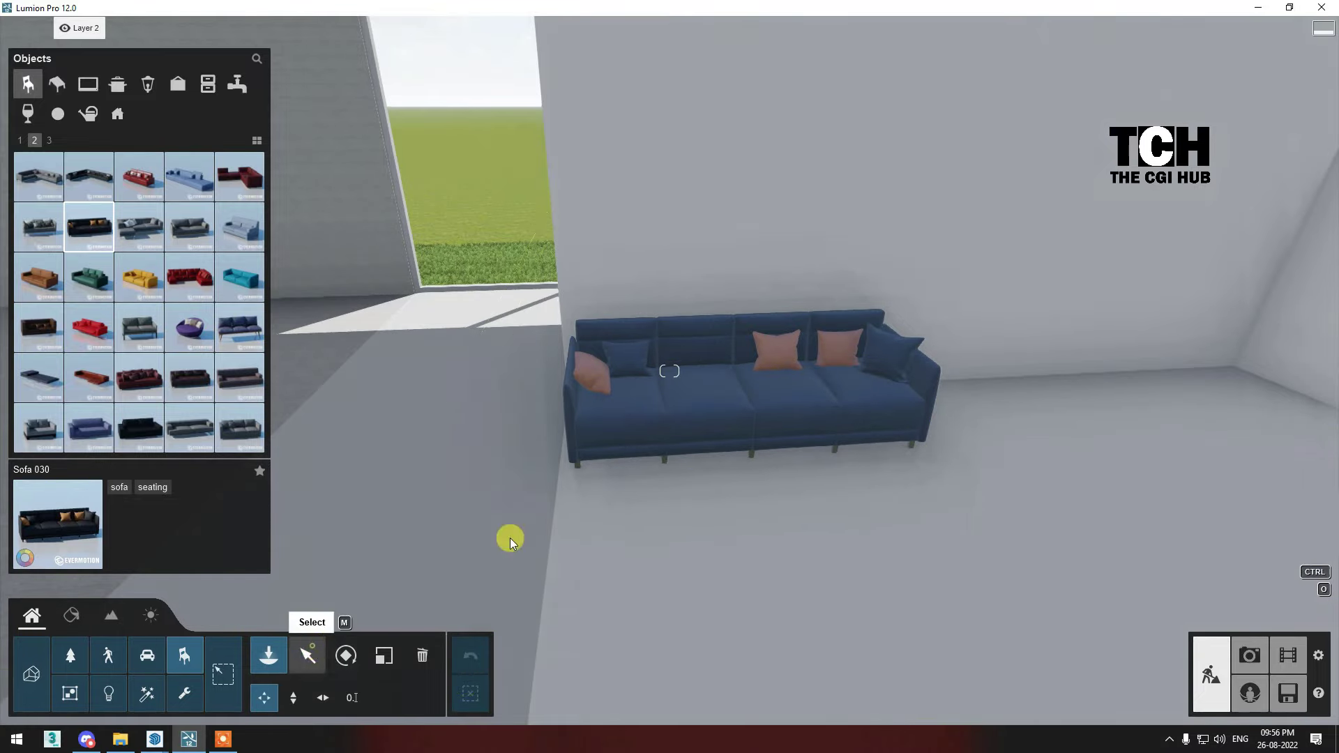
pyautogui.press('s')
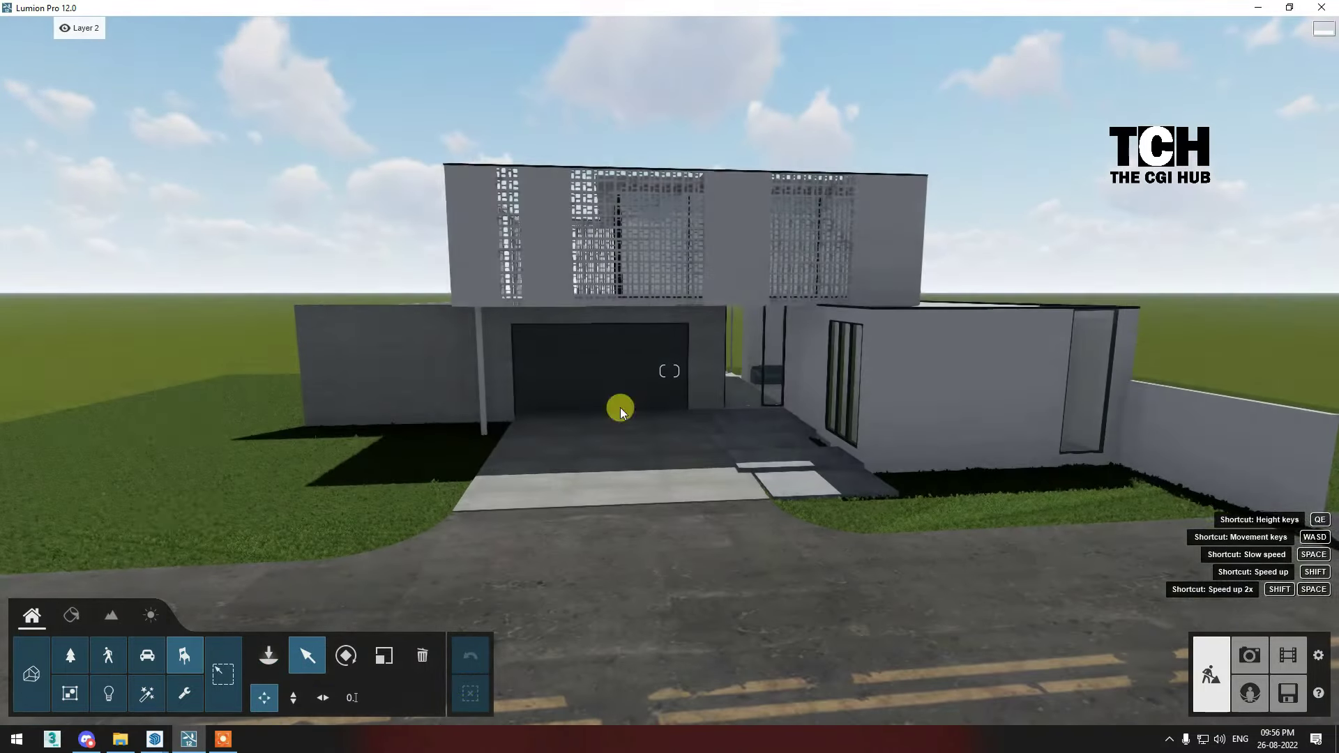
# Make Layer 3 active and open the fine-detail palm tree group.
pyautogui.click(133, 26)
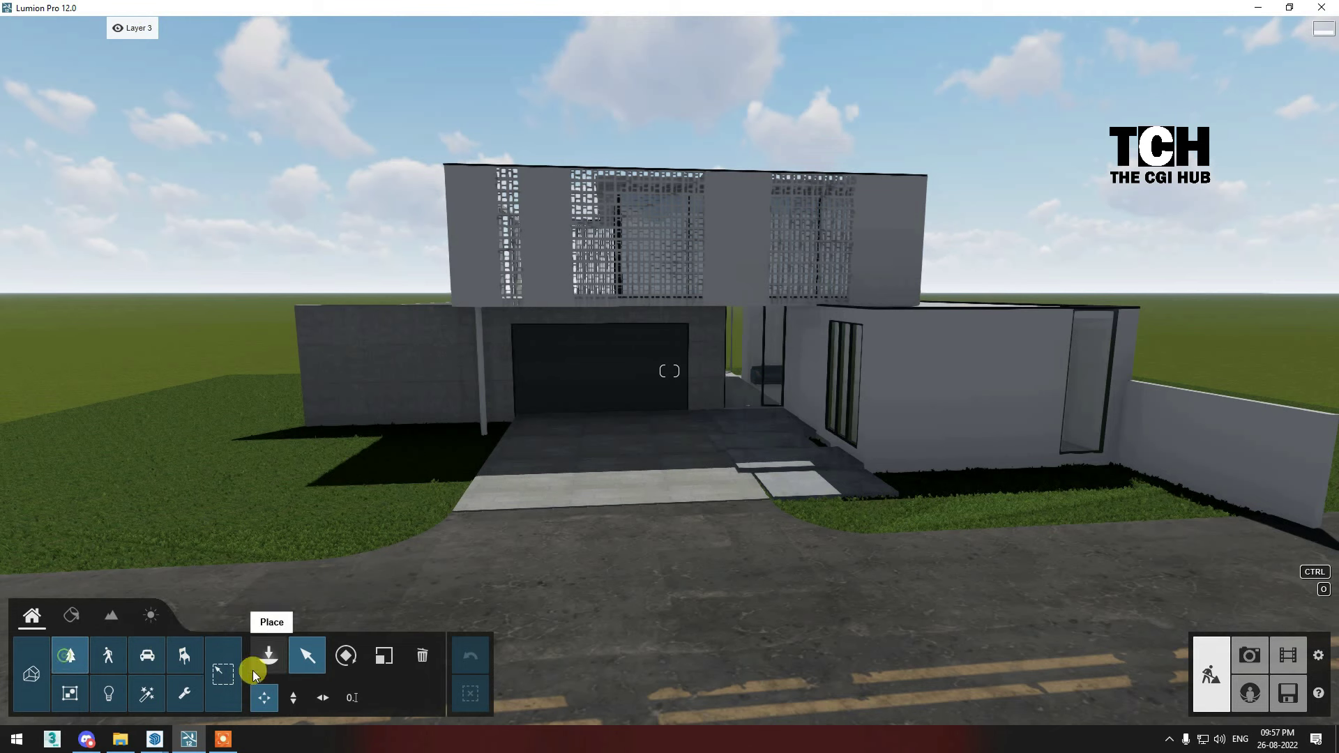
pyautogui.click(267, 657)
pyautogui.click(87, 84)
pyautogui.click(250, 187)
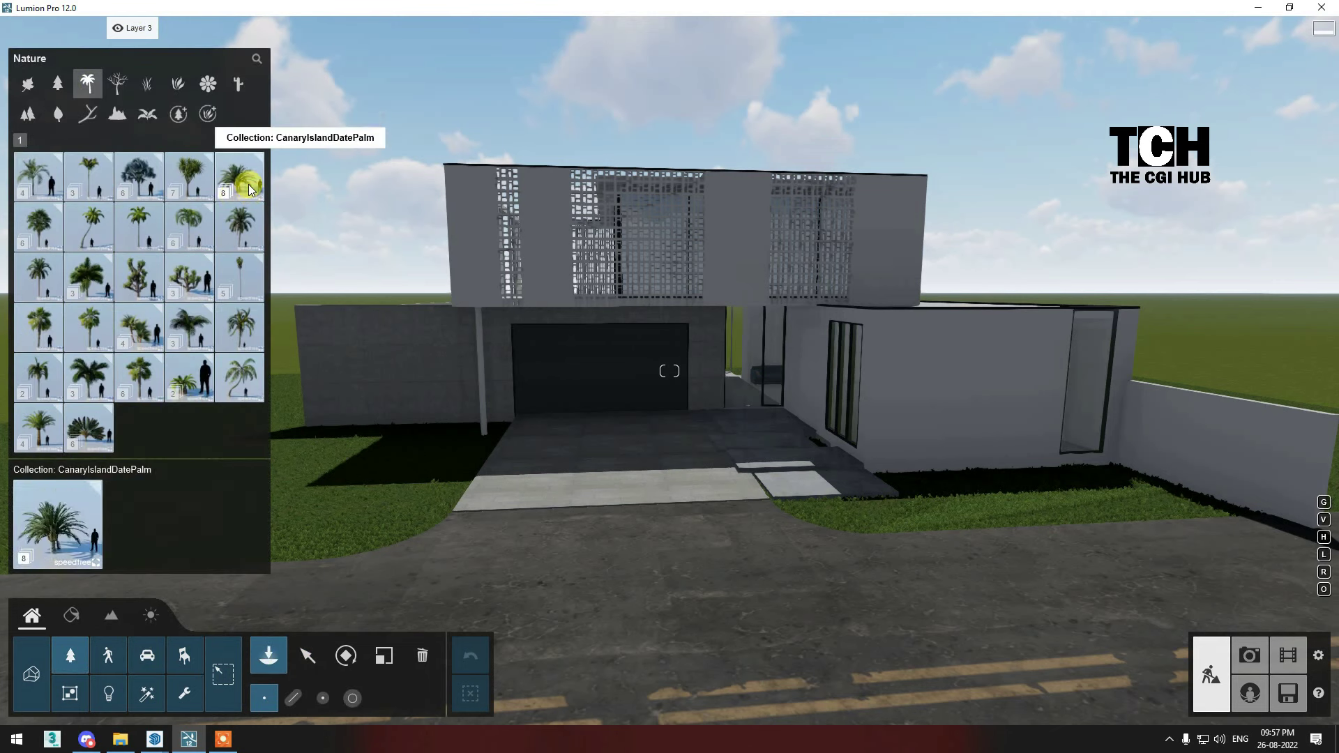
pyautogui.click(36, 176)
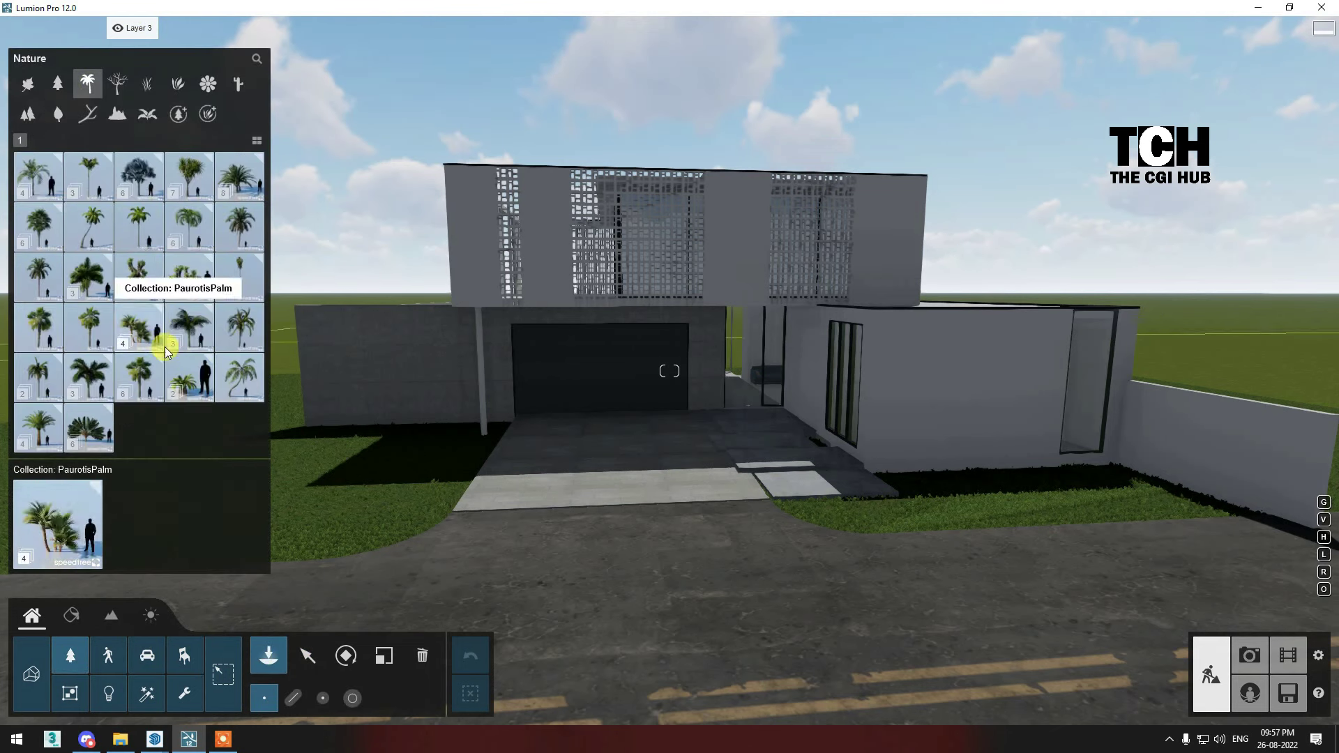
pyautogui.click(178, 113)
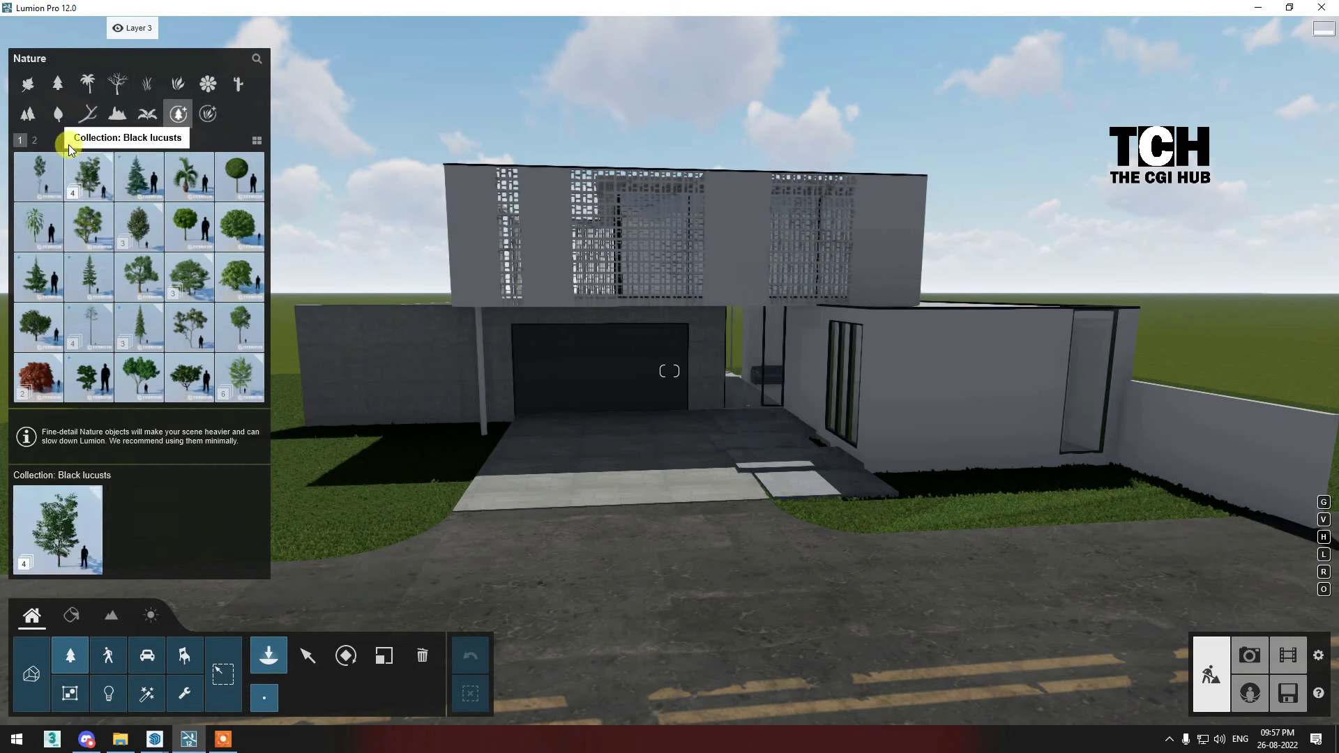
pyautogui.click(33, 140)
pyautogui.click(237, 178)
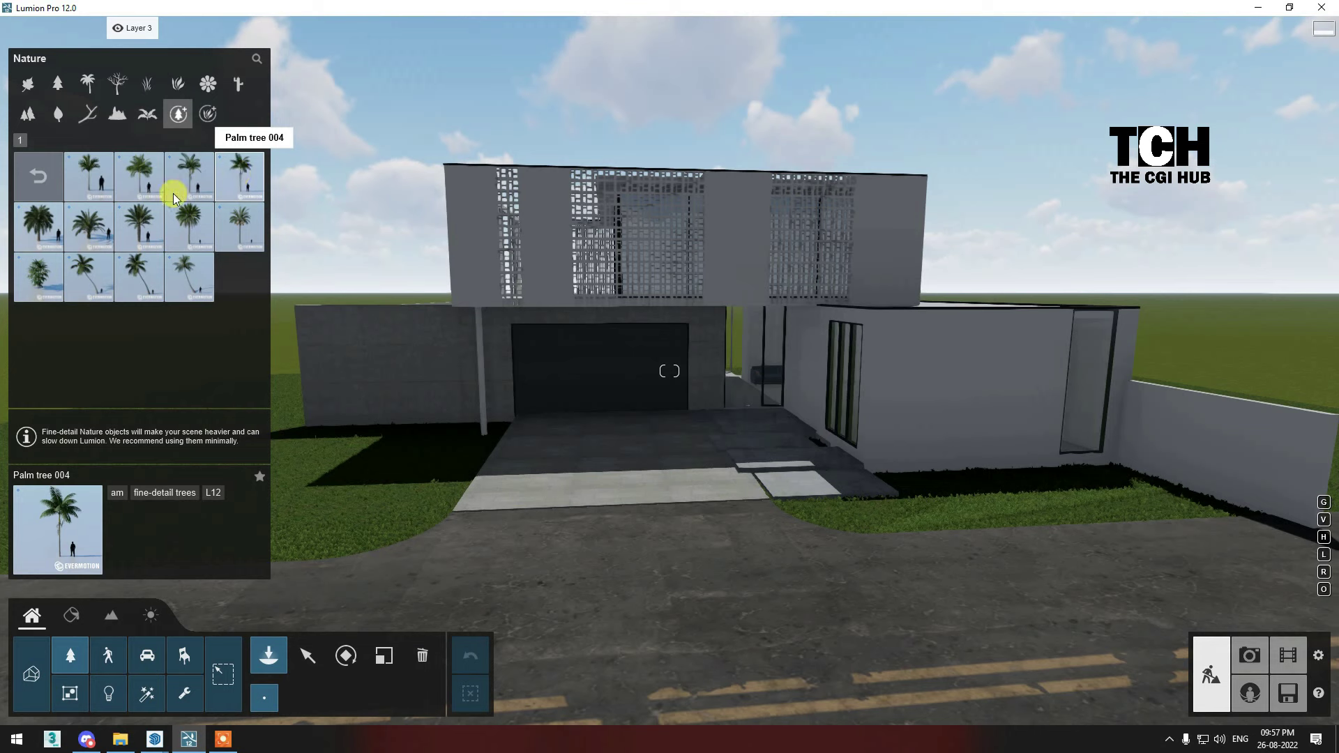
# Plant Palm tree 010 and Palm tree 006 on the right lawn, scaling 006 down.
pyautogui.click(49, 269)
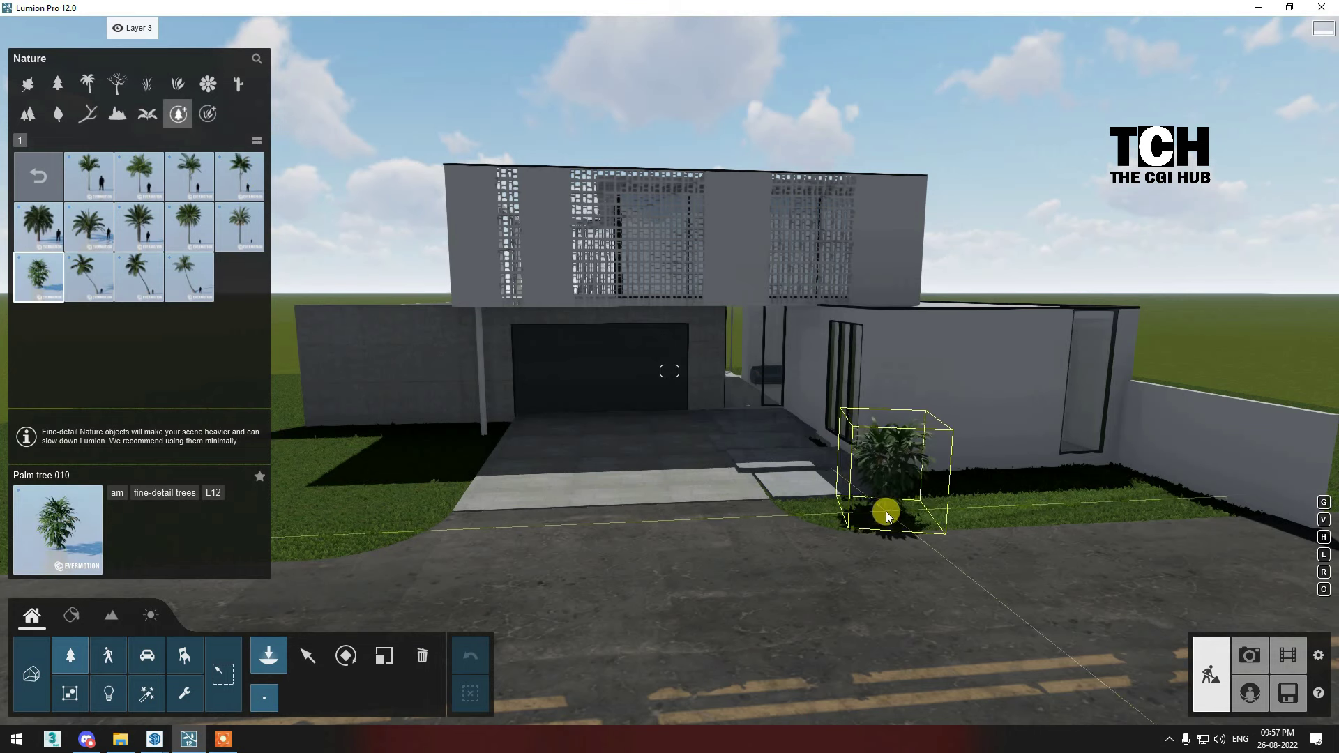
pyautogui.click(885, 509)
pyautogui.click(47, 243)
pyautogui.click(89, 226)
pyautogui.click(1007, 502)
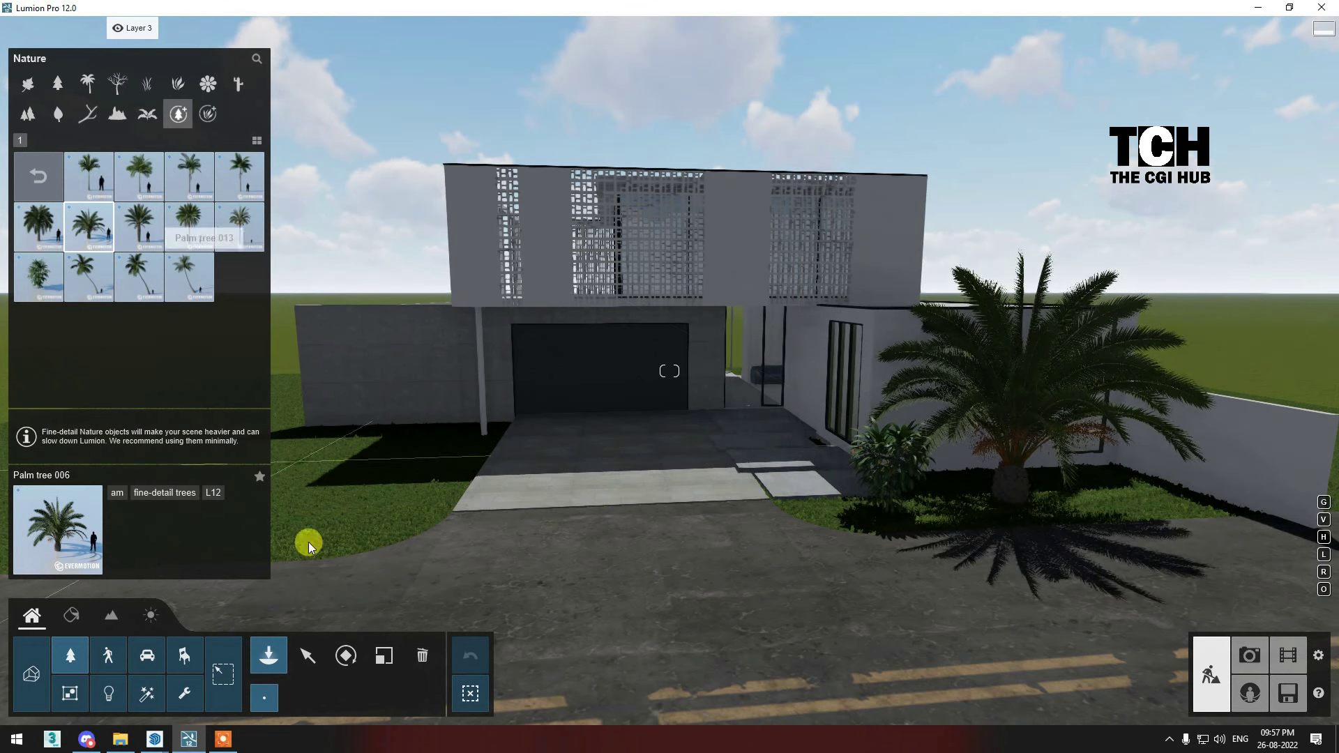
pyautogui.click(393, 659)
pyautogui.moveTo(1014, 501); pyautogui.dragTo(1019, 512)
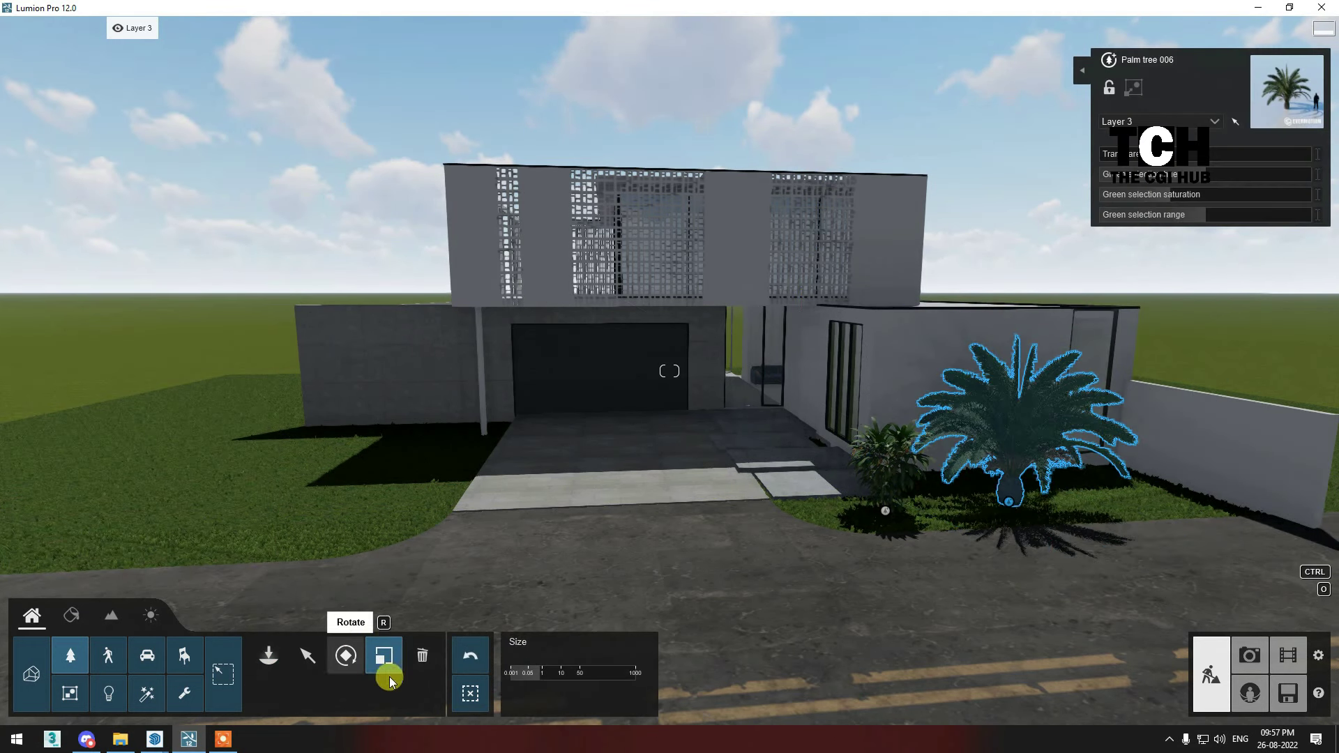
pyautogui.click(269, 656)
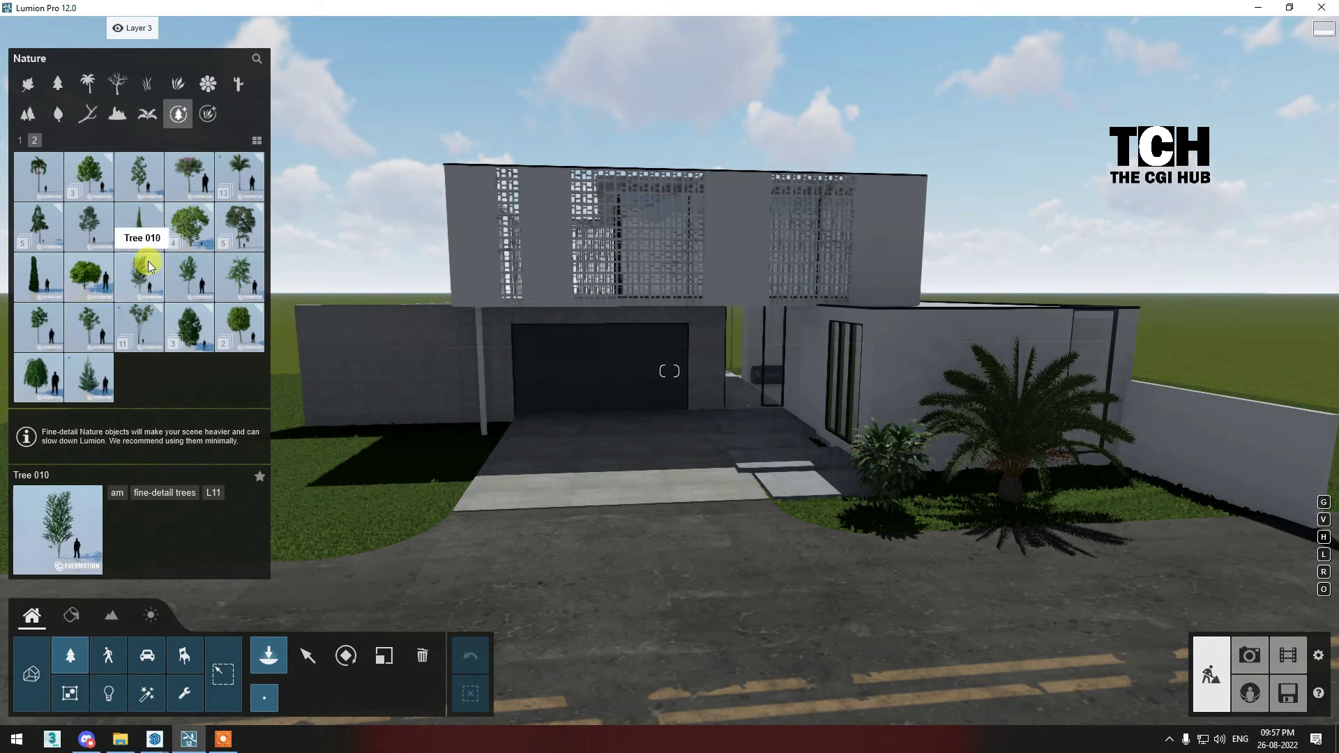
# Browse the Ferns collection, then open the fine-detail Palm trees collection.
pyautogui.click(208, 114)
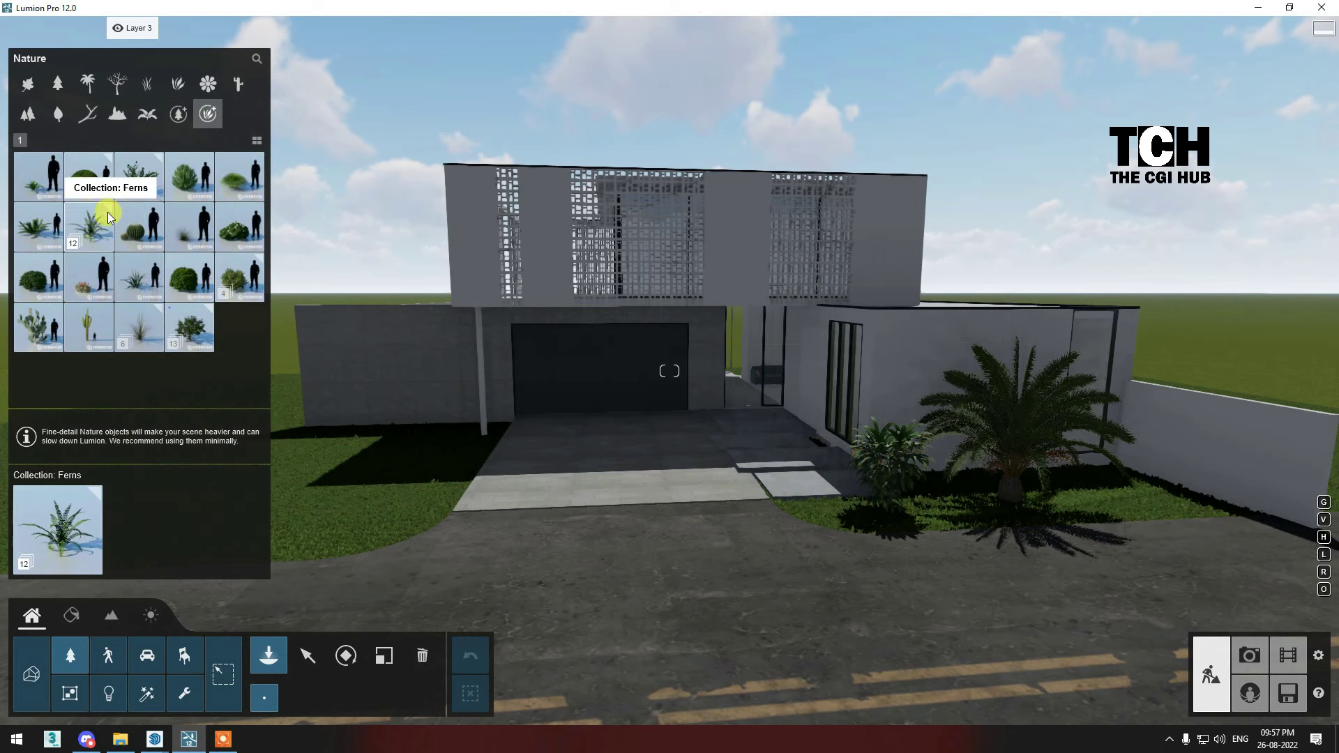
pyautogui.click(108, 218)
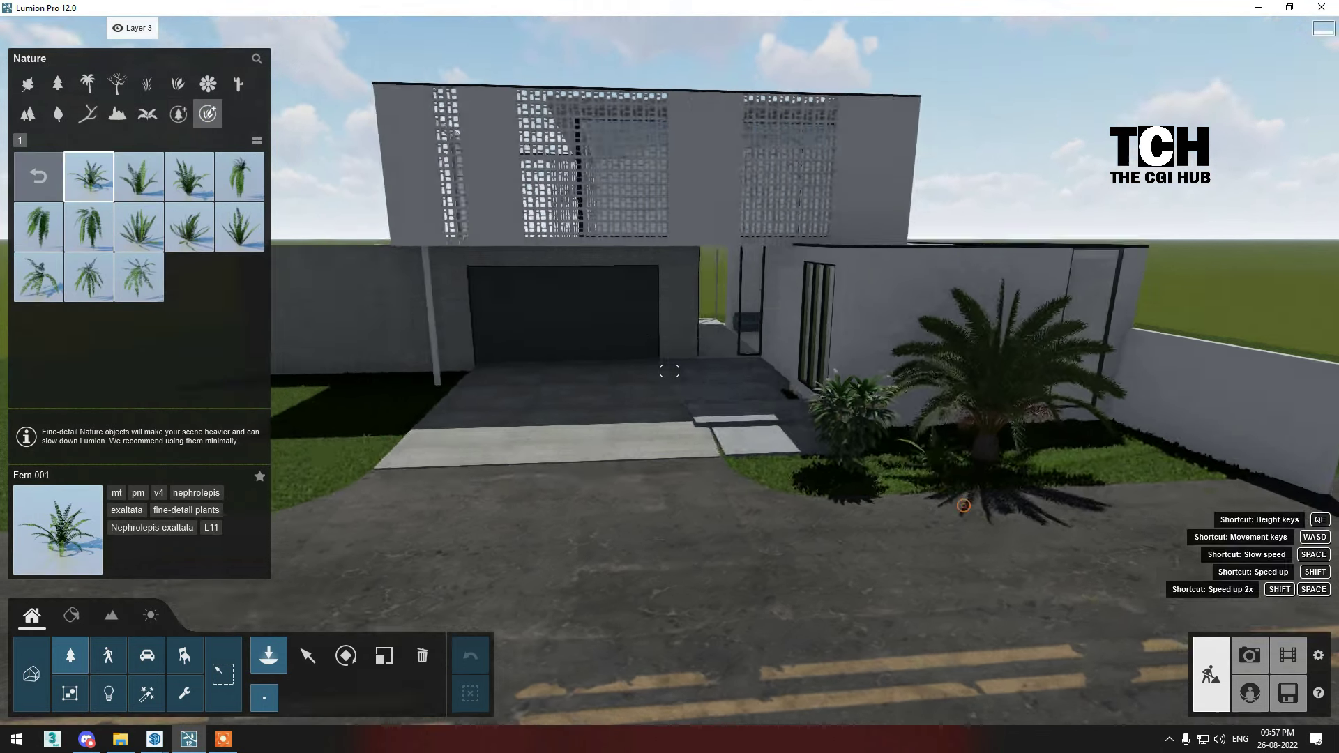
pyautogui.press('w')
pyautogui.click(39, 176)
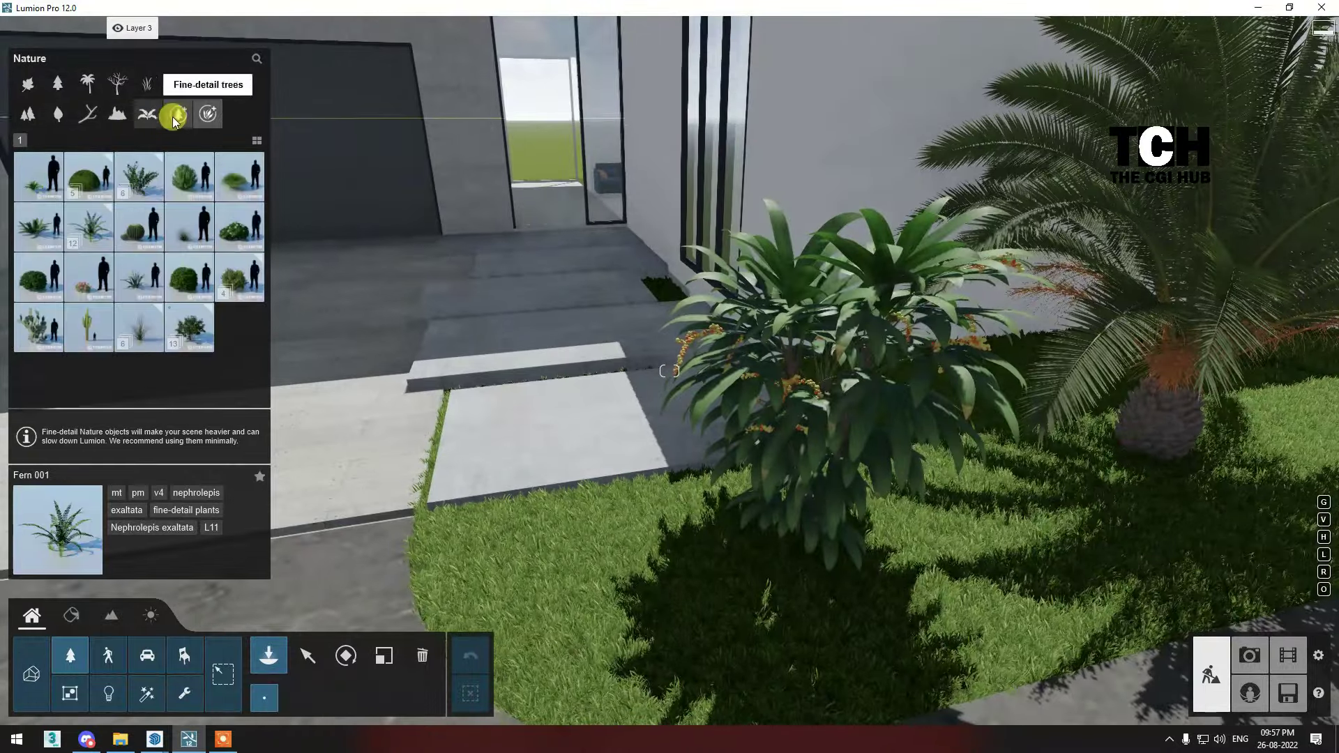
pyautogui.click(175, 117)
pyautogui.click(33, 140)
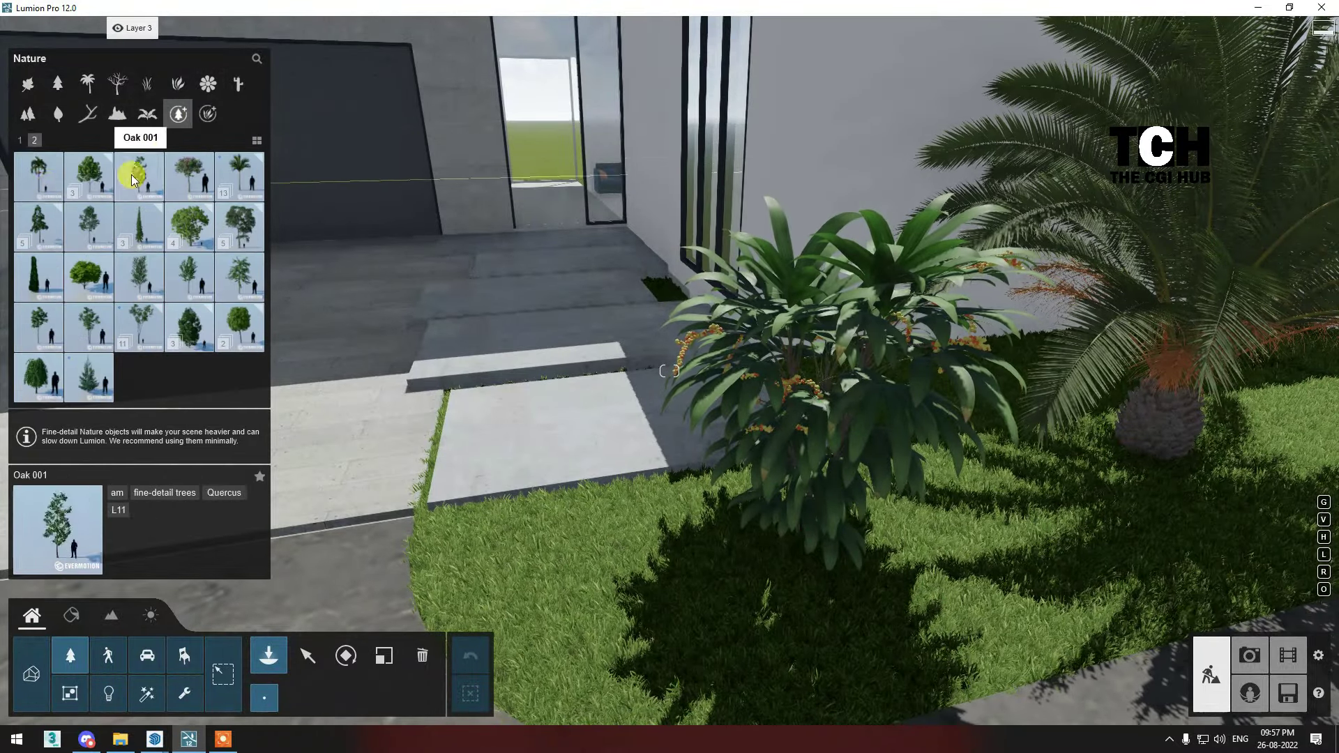
pyautogui.click(237, 177)
# Place two Palm tree 010 bushes on the lawn and a Palm tree 007 by the house.
pyautogui.click(39, 277)
pyautogui.press('w')
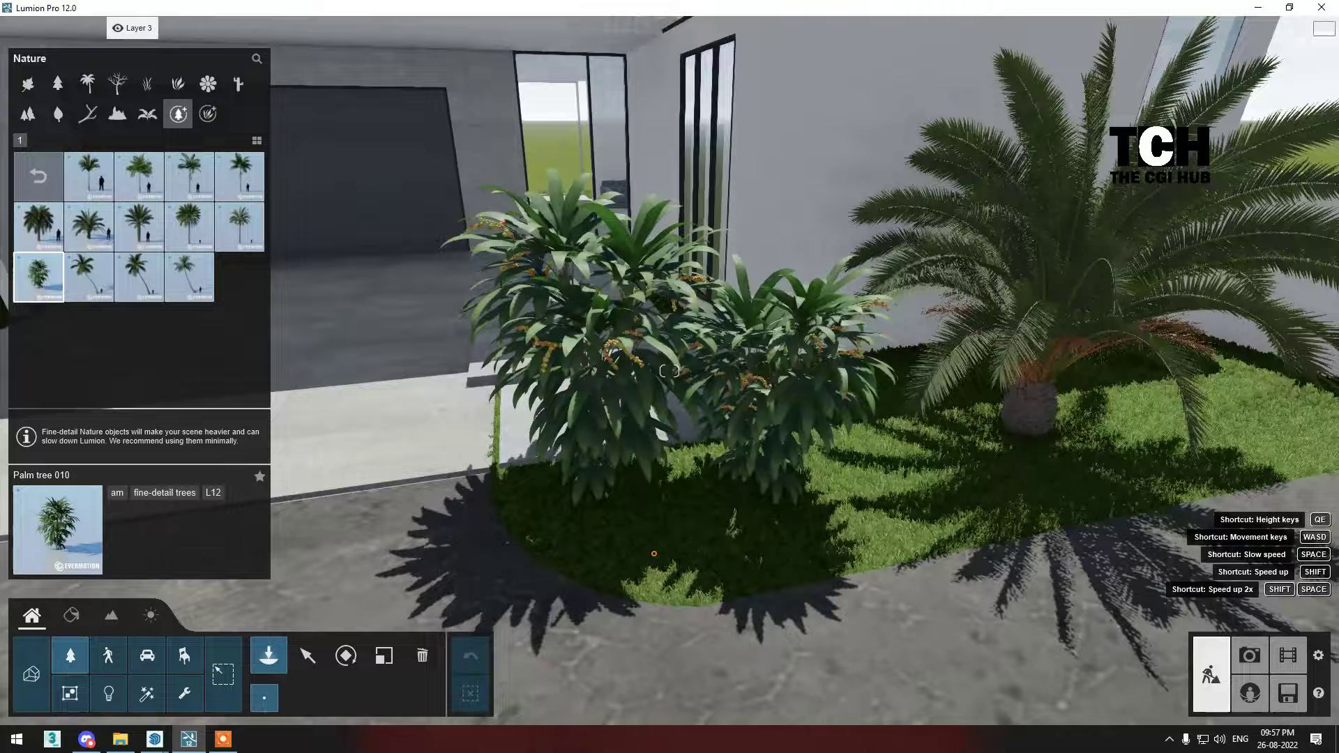
pyautogui.click(746, 443)
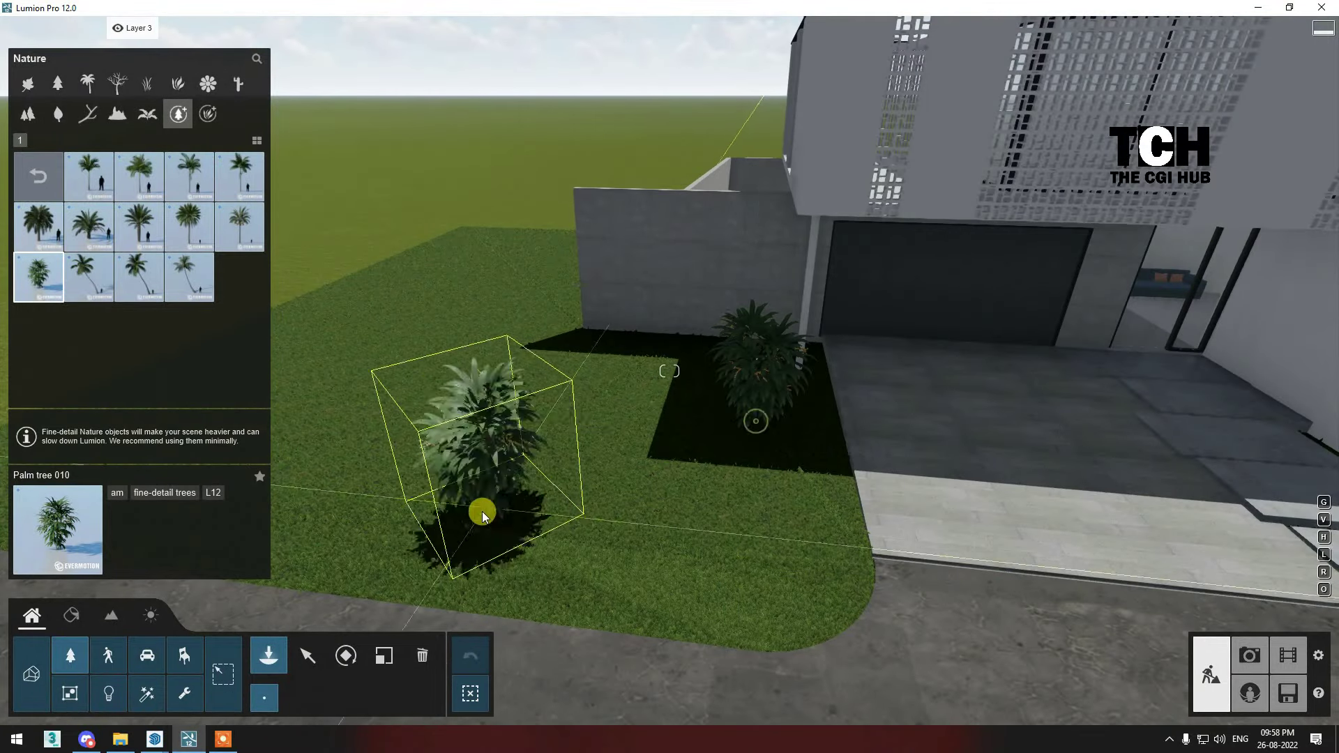
pyautogui.click(482, 515)
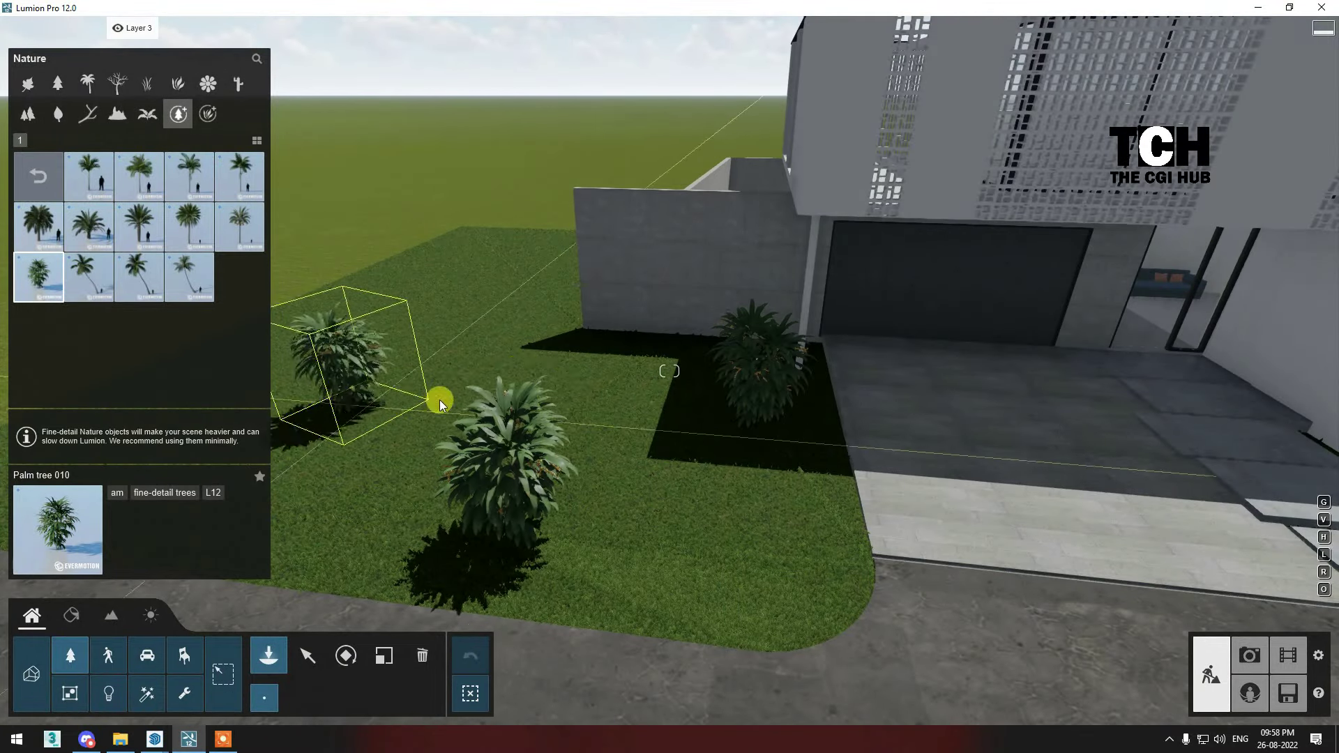
pyautogui.click(147, 234)
pyautogui.click(568, 428)
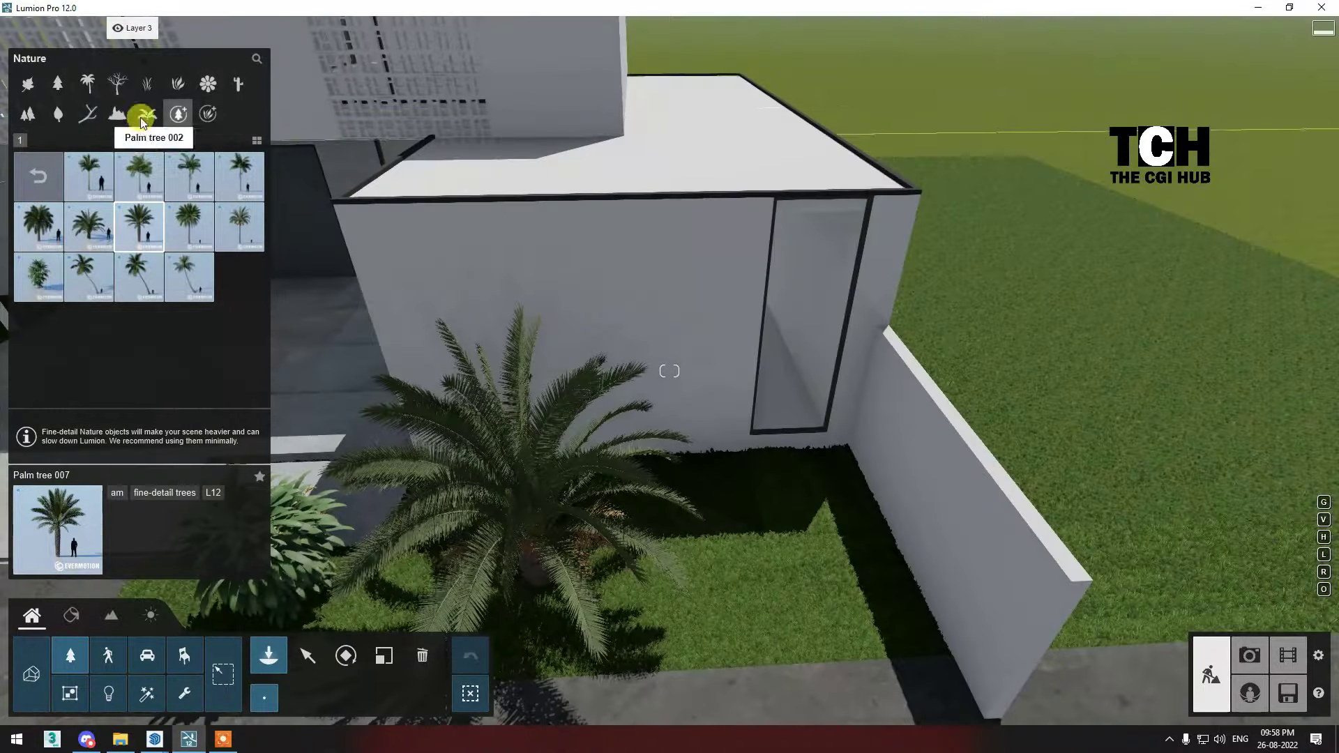
# Place Button Fern plants in the walled lawn corner and the bed.
pyautogui.click(208, 114)
pyautogui.click(141, 185)
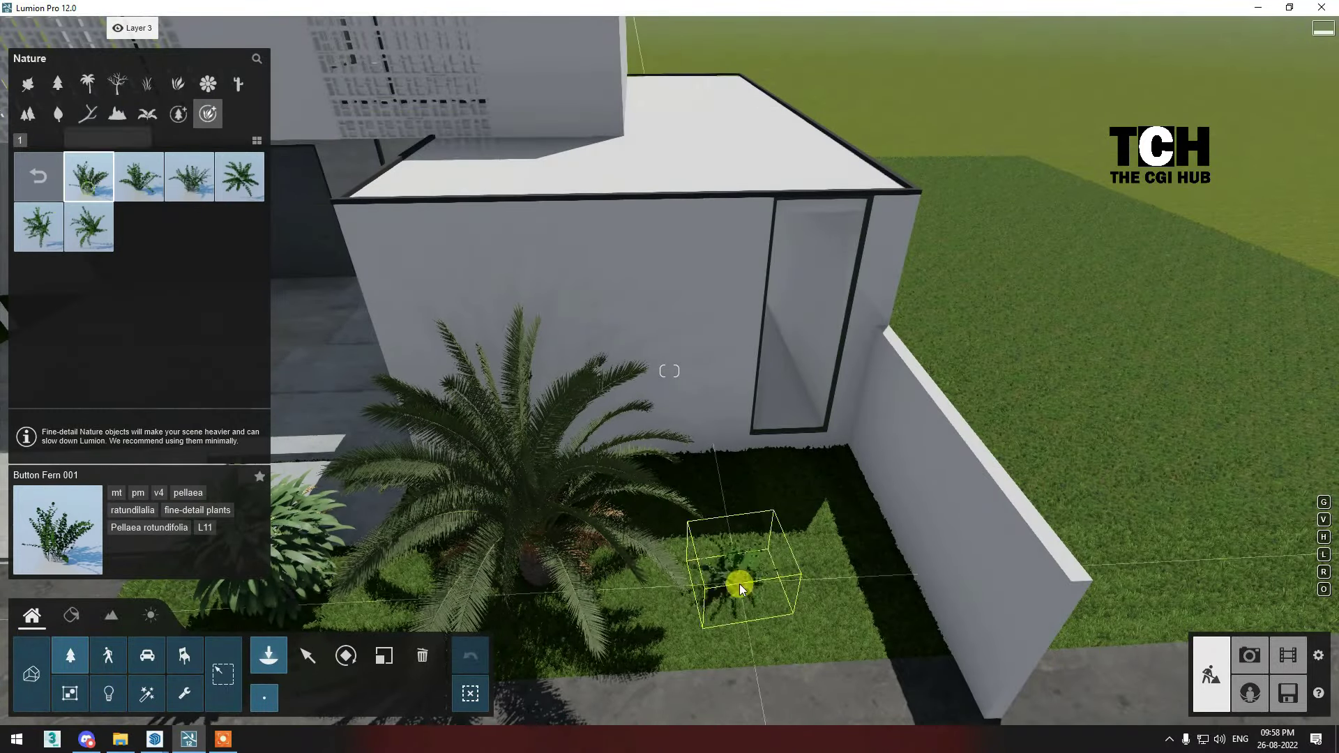
pyautogui.click(741, 587)
pyautogui.click(747, 378)
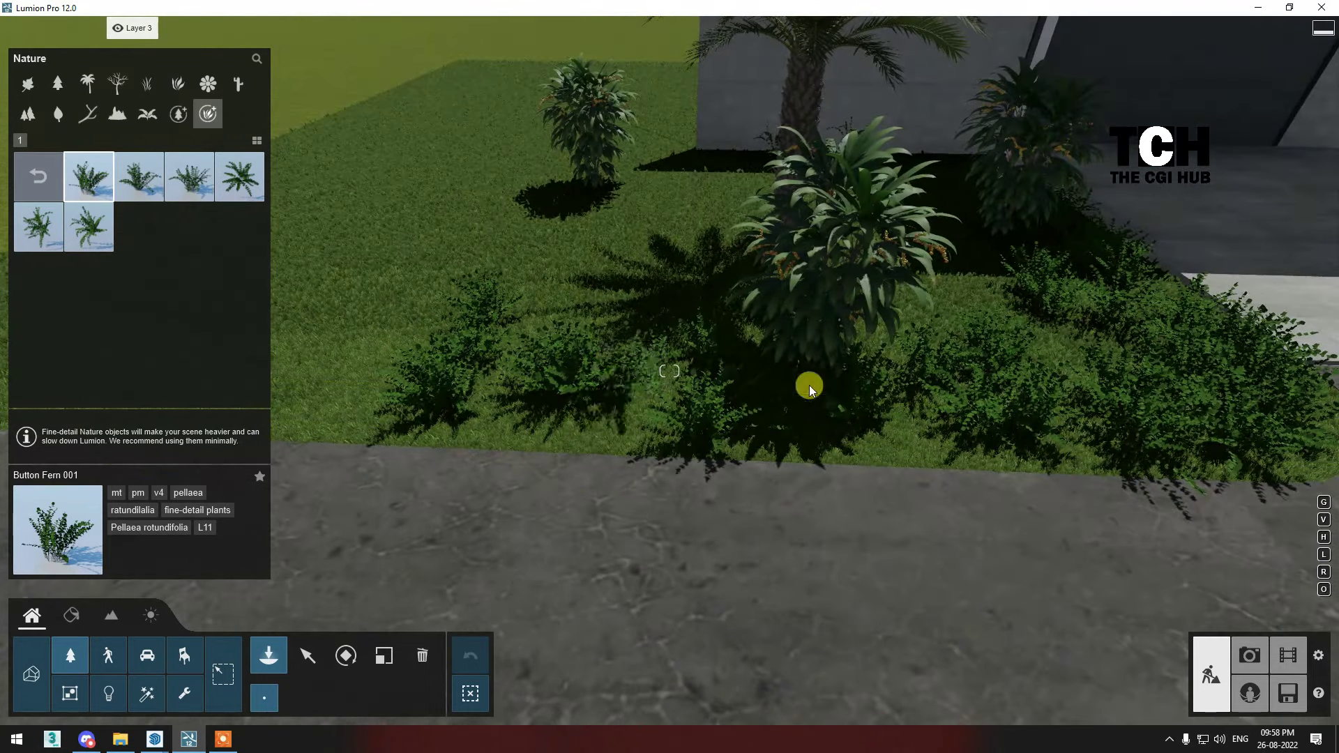
# Fill the planting beds with Plant 002 and Plant 003 shrubs, then jump to the front view.
pyautogui.click(39, 176)
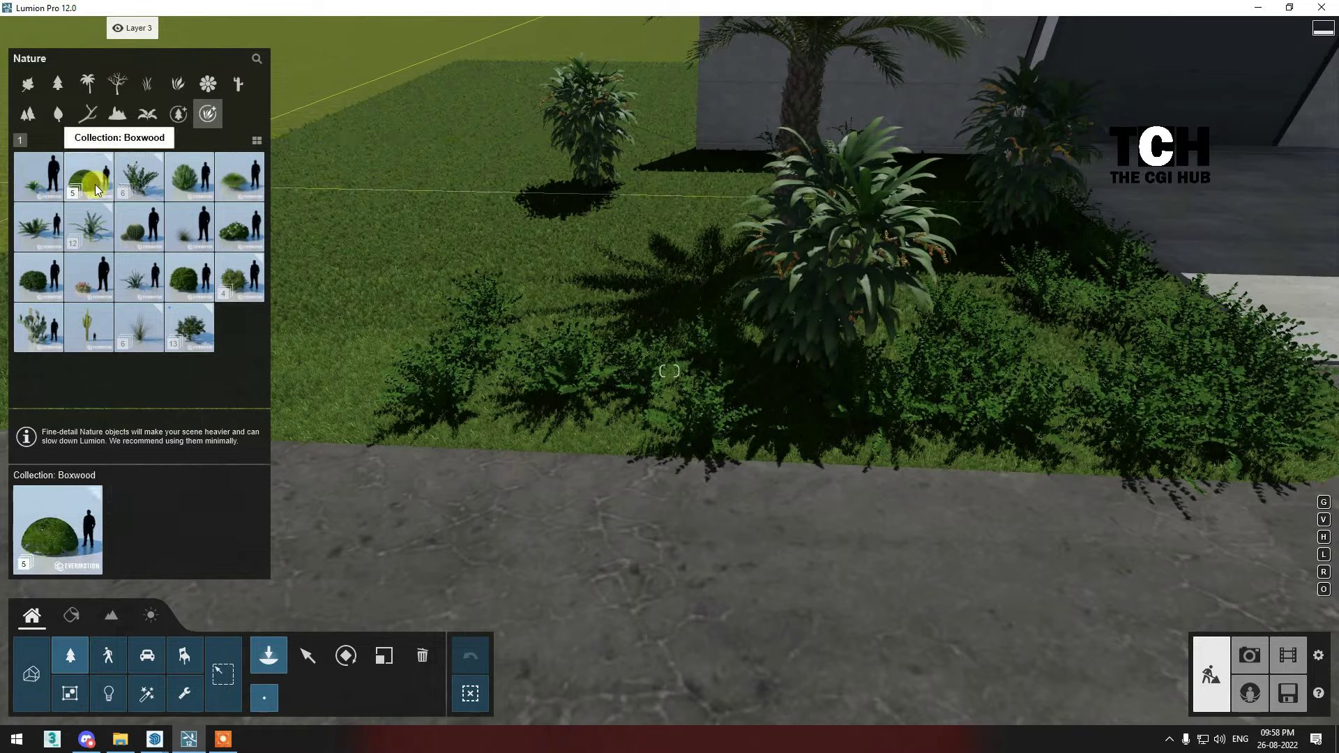
pyautogui.moveTo(1063, 399); pyautogui.dragTo(947, 277, button='right')
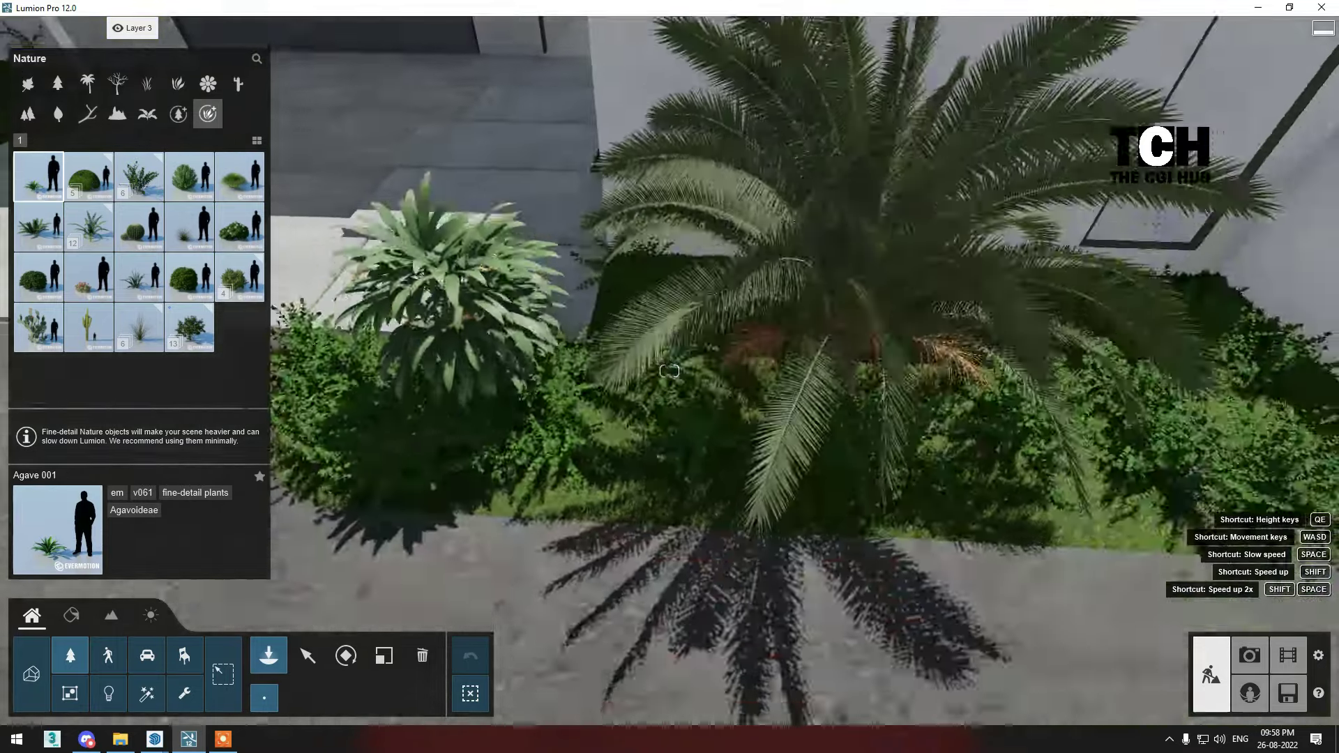
pyautogui.moveTo(669, 371); pyautogui.dragTo(685, 362, button='right')
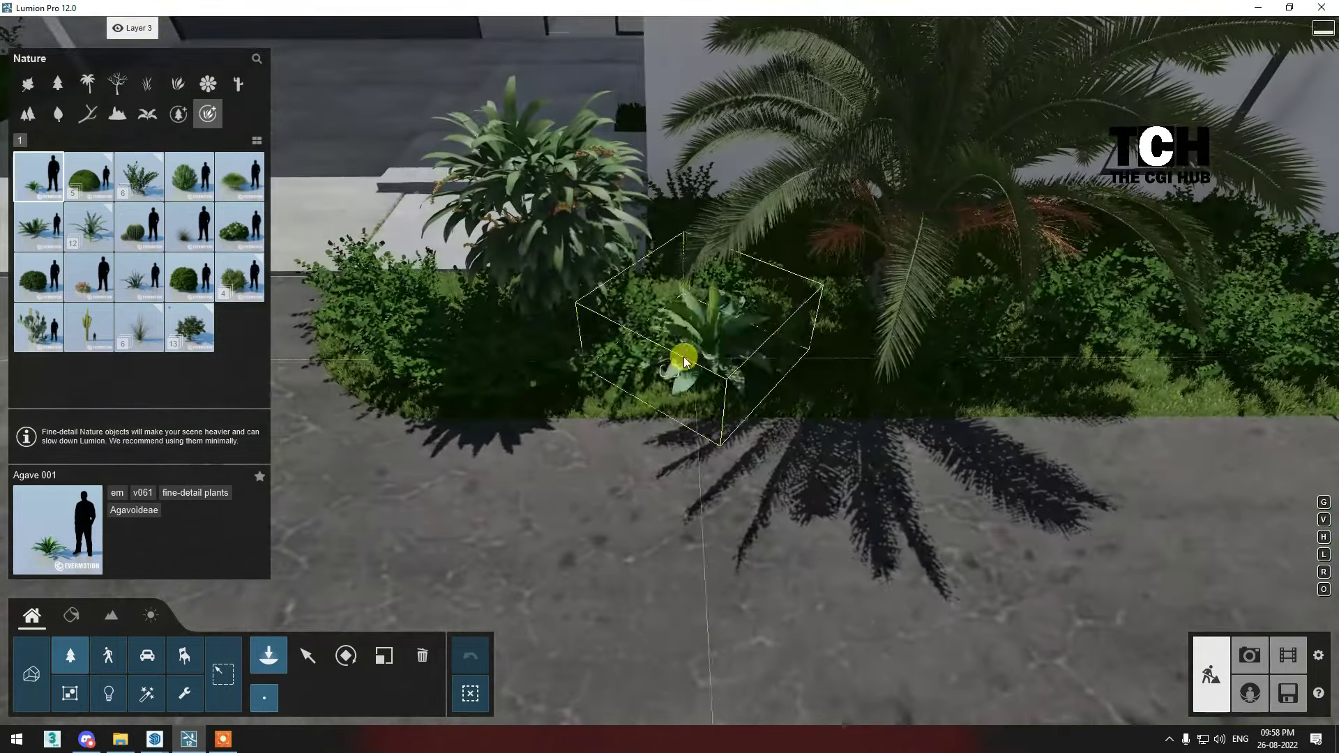
pyautogui.moveTo(760, 380)
pyautogui.mouseDown(button='right')
pyautogui.moveTo(936, 326)
pyautogui.moveTo(293, 353)
pyautogui.mouseUp(button='right')
pyautogui.click(239, 277)
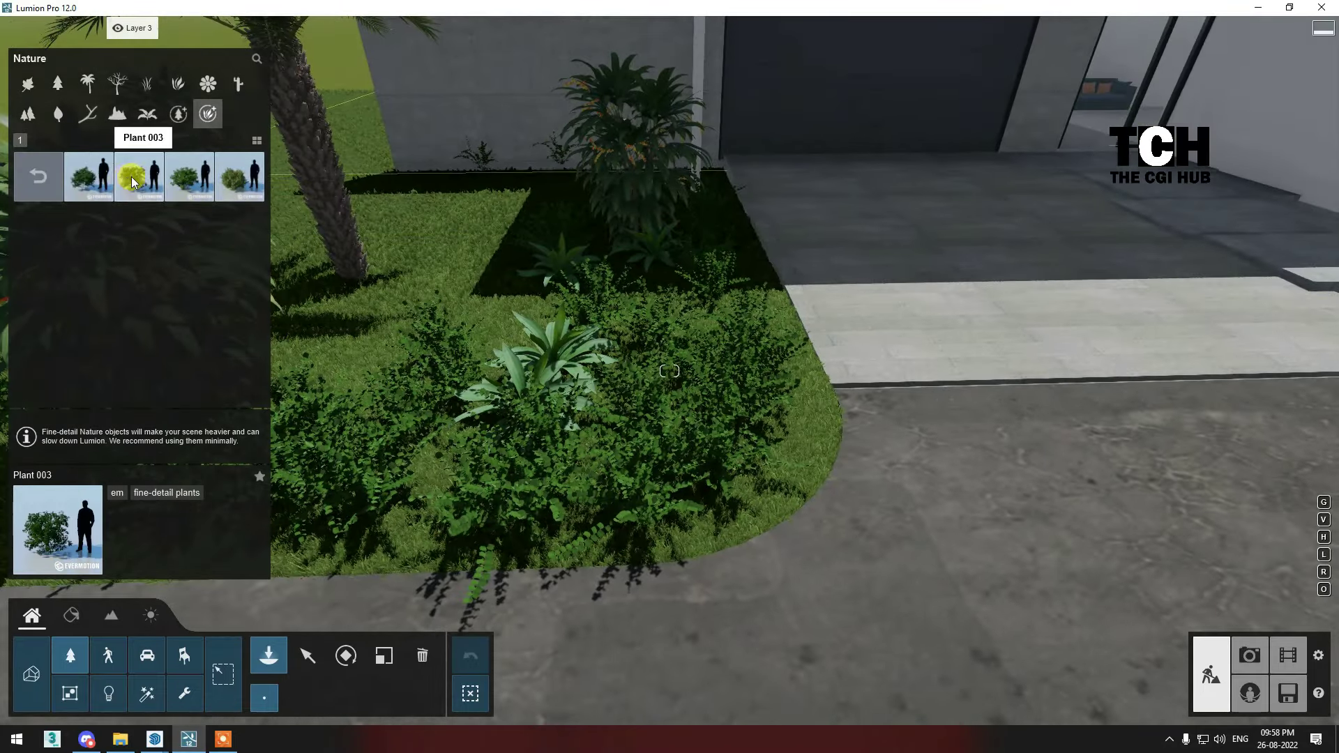
pyautogui.click(89, 176)
pyautogui.scroll(-3, 433, 293)
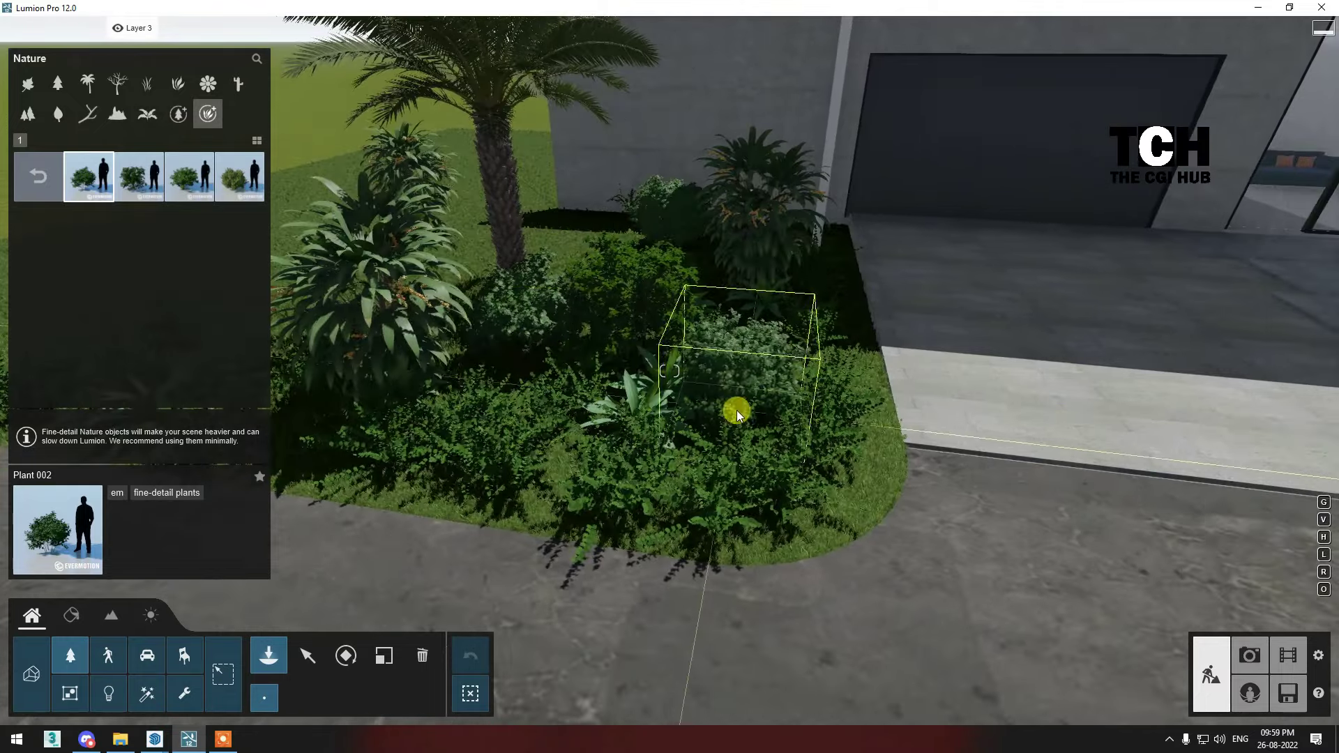
pyautogui.moveTo(732, 410)
pyautogui.mouseDown(button='right')
pyautogui.moveTo(598, 314)
pyautogui.moveTo(628, 328)
pyautogui.mouseUp(button='right')
pyautogui.moveTo(614, 418)
pyautogui.mouseDown(button='right')
pyautogui.moveTo(598, 427)
pyautogui.moveTo(635, 333)
pyautogui.moveTo(877, 358)
pyautogui.mouseUp(button='right')
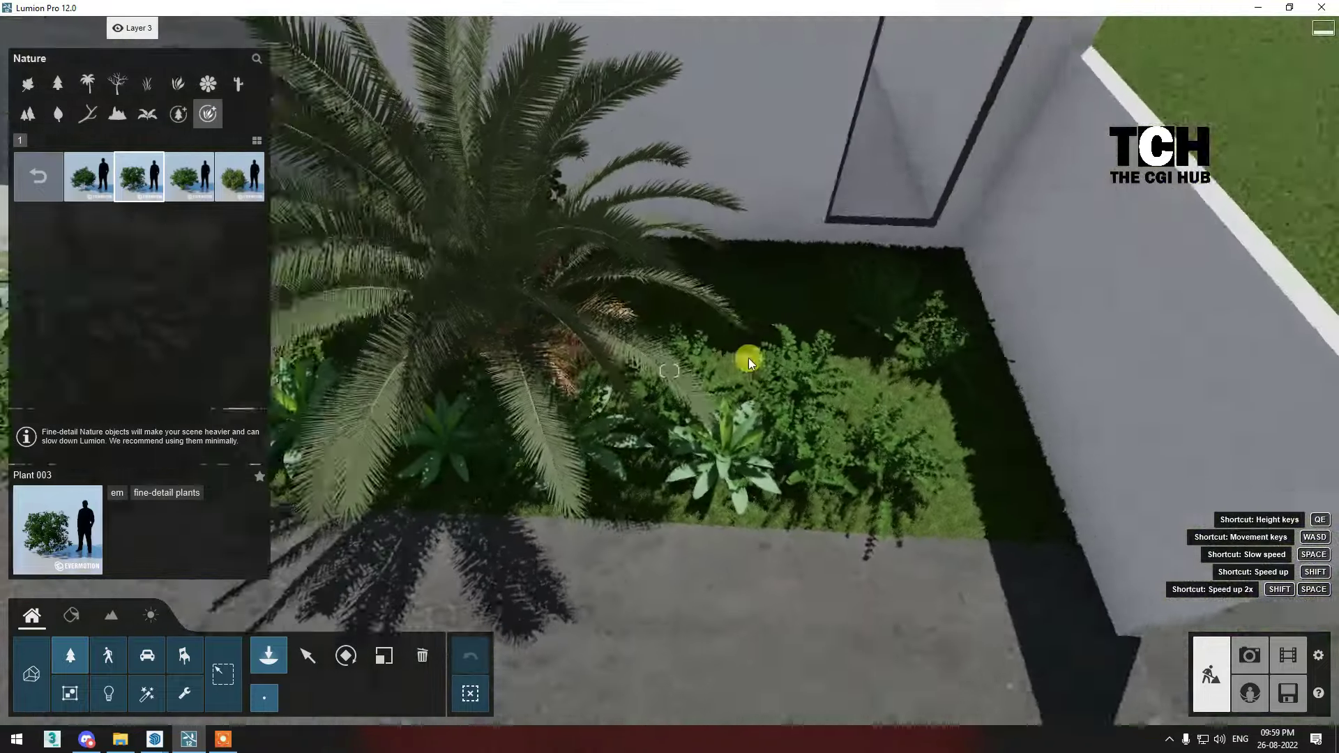
pyautogui.hotkey('shift', '1')
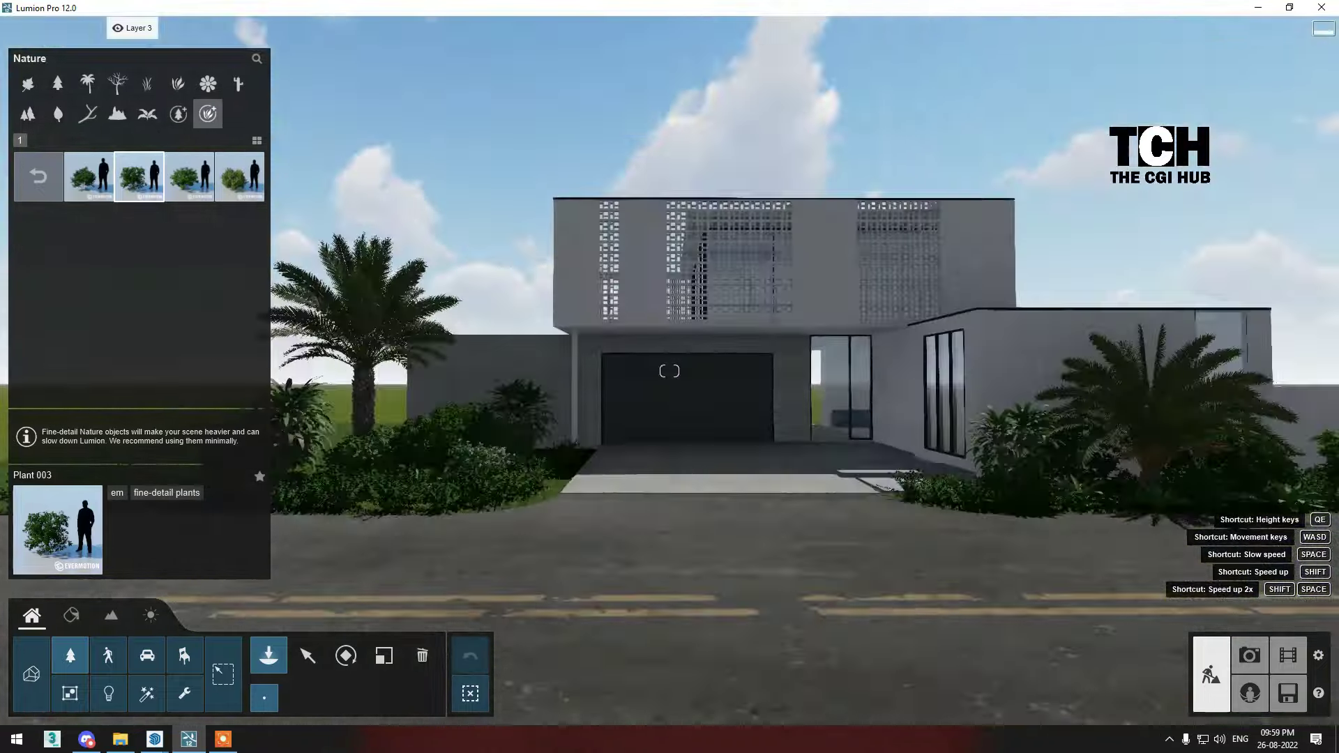
pyautogui.click(317, 660)
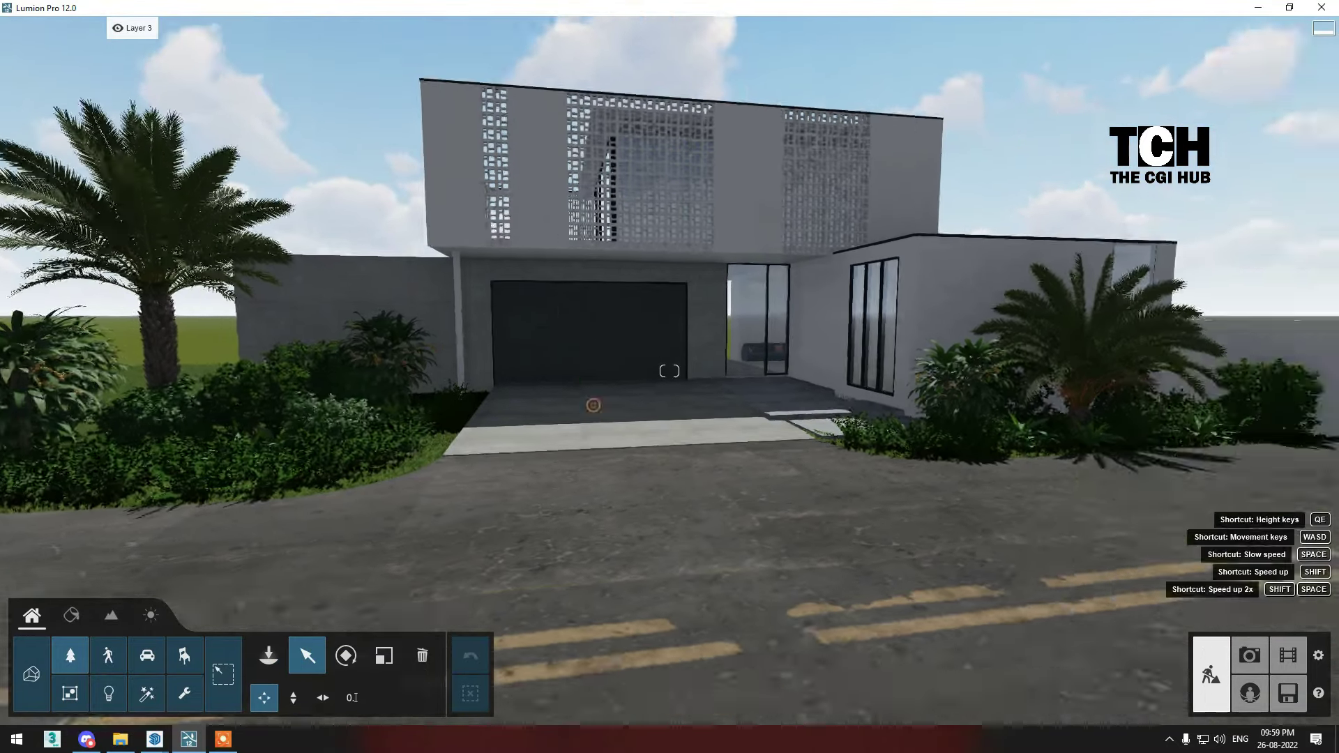
# Plant two Palm tree 007 palms on the lawn beside the house corner.
pyautogui.moveTo(625, 482); pyautogui.dragTo(419, 453, button='right')
pyautogui.click(272, 636)
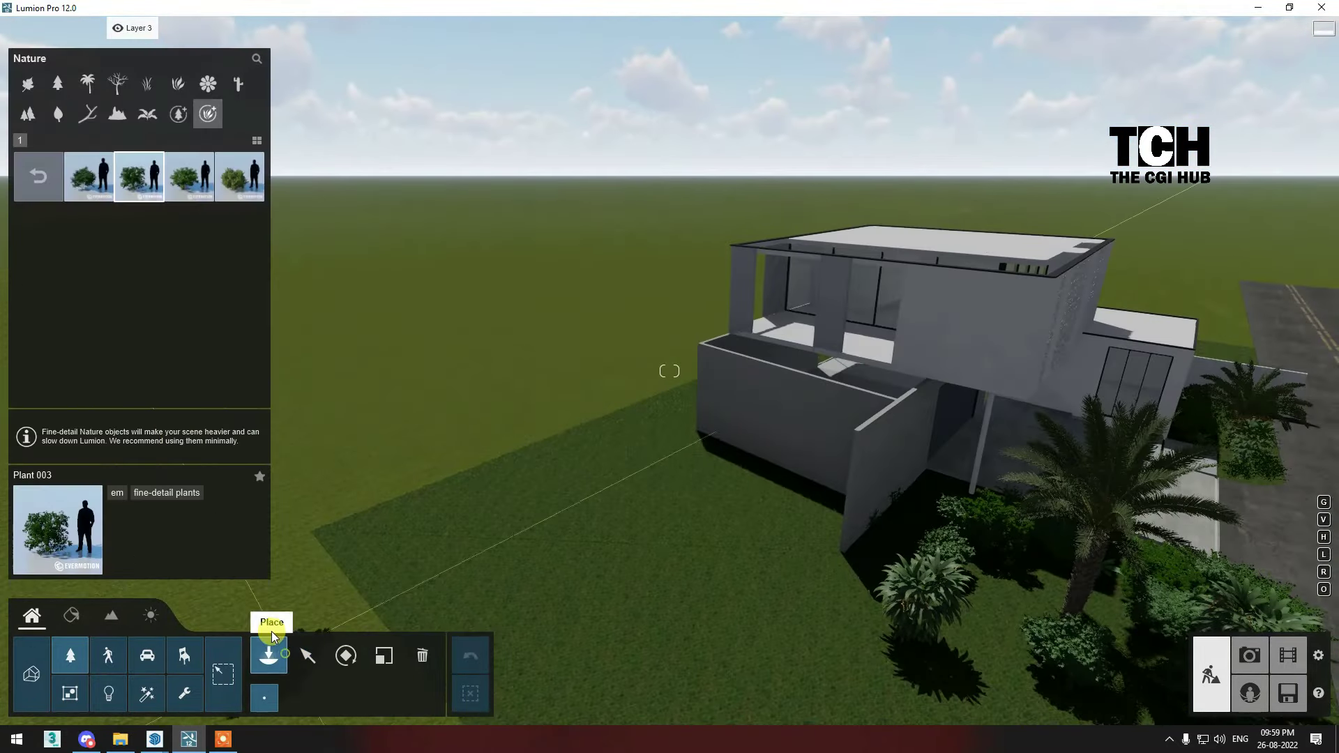
pyautogui.click(143, 126)
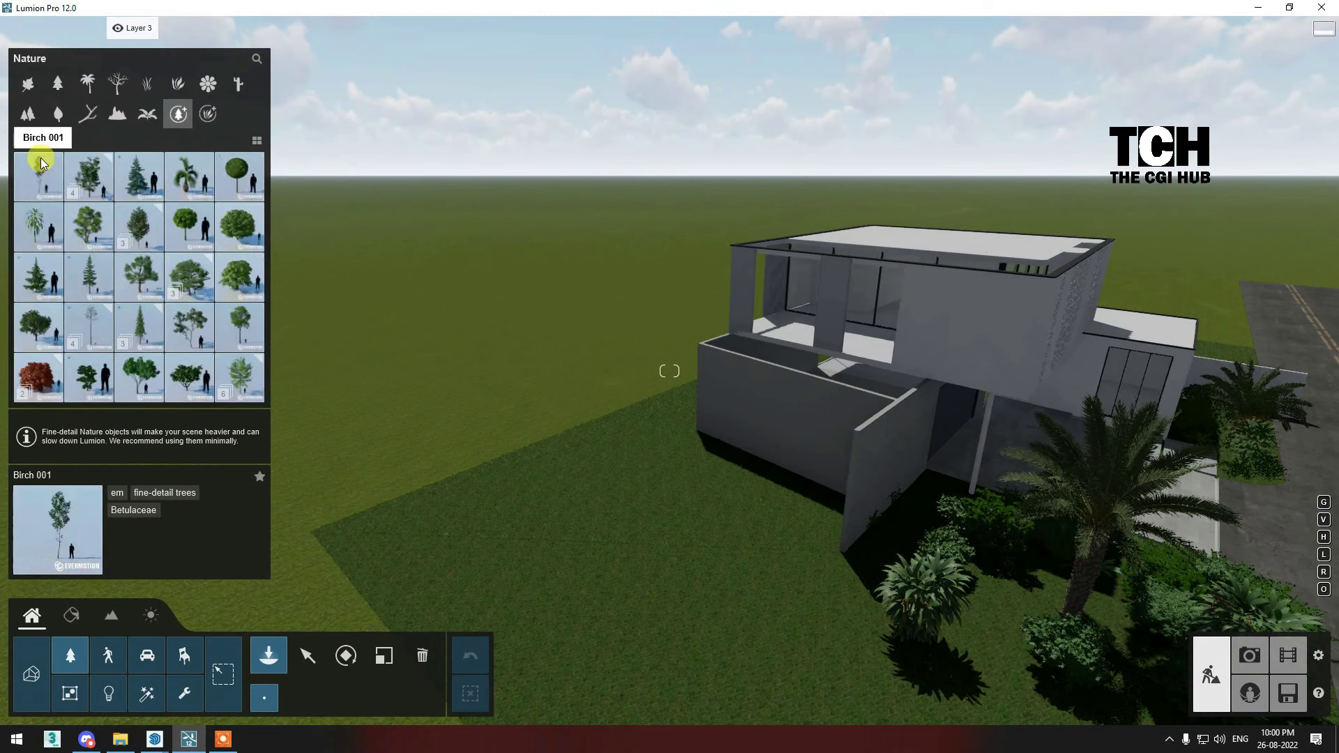
pyautogui.click(192, 174)
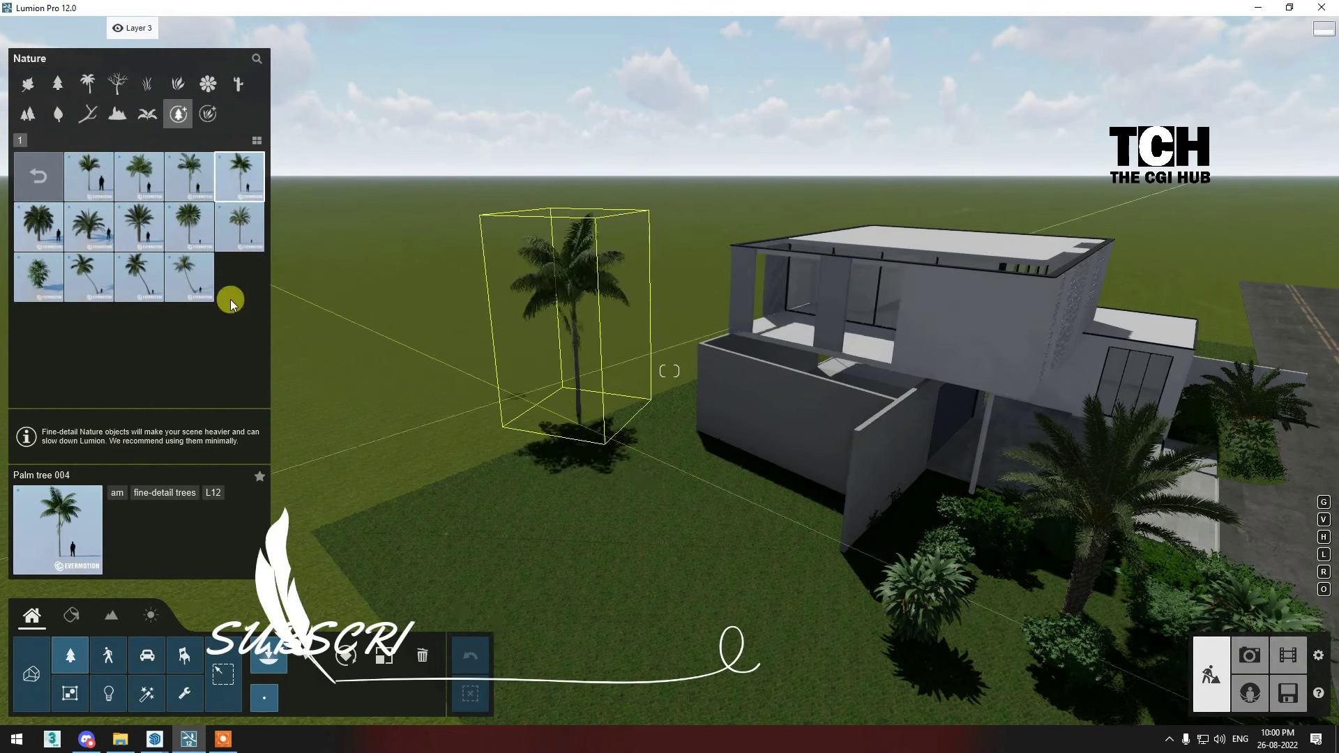
pyautogui.click(190, 229)
pyautogui.moveTo(613, 433); pyautogui.dragTo(600, 439, button='right')
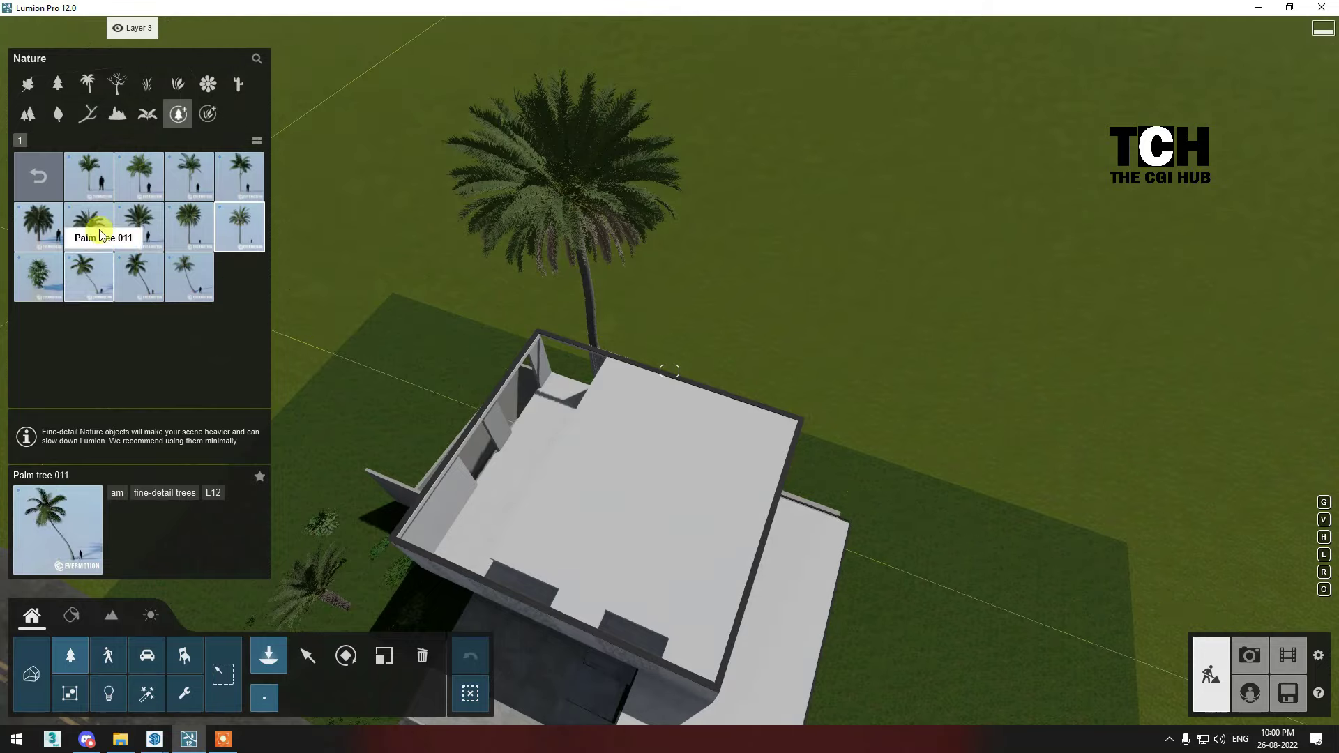
pyautogui.scroll(5, 427, 464)
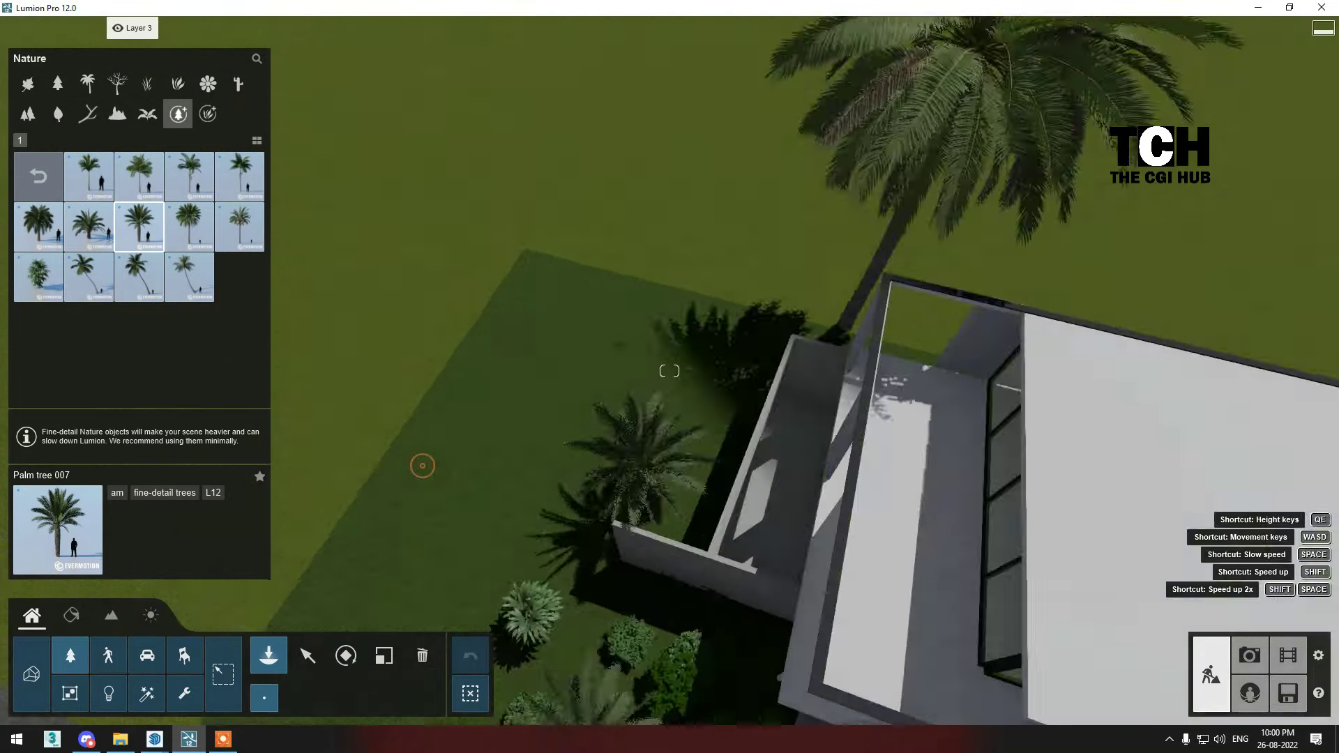
pyautogui.moveTo(421, 463); pyautogui.dragTo(451, 481, button='right')
pyautogui.click(763, 458)
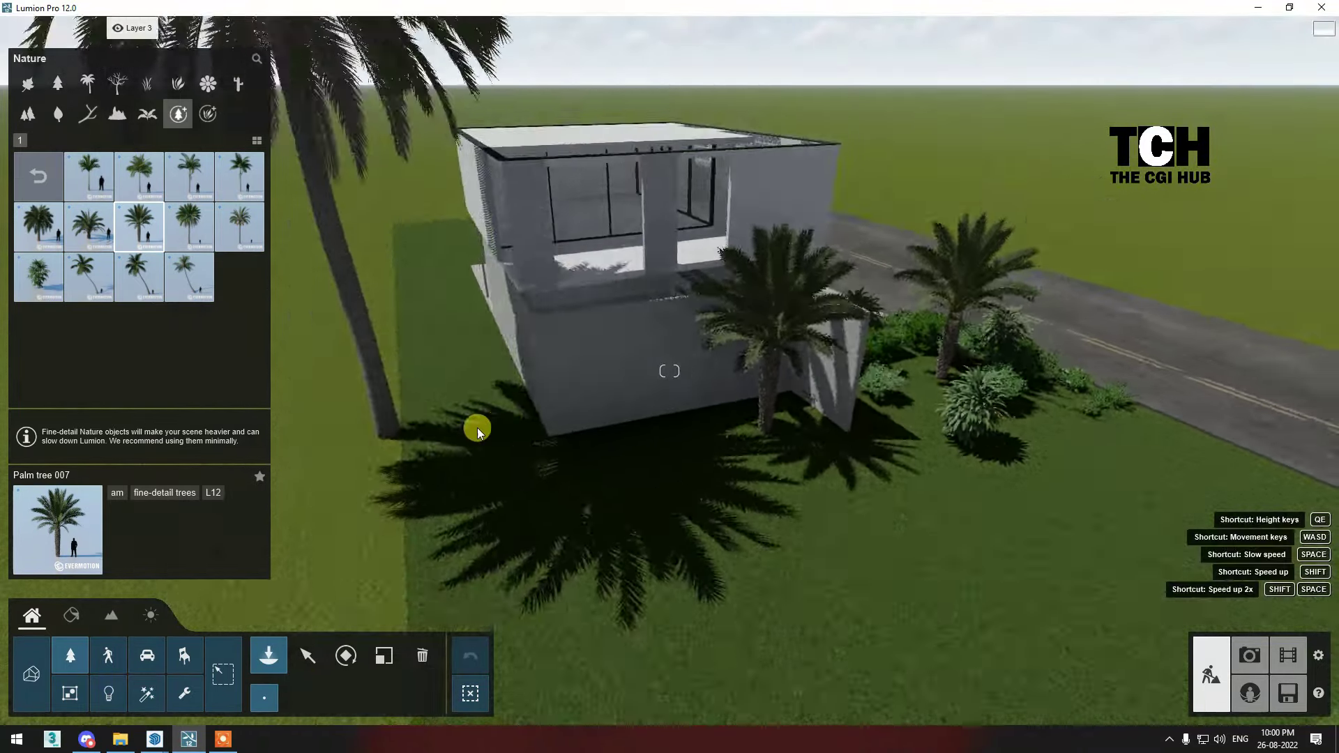
pyautogui.click(383, 656)
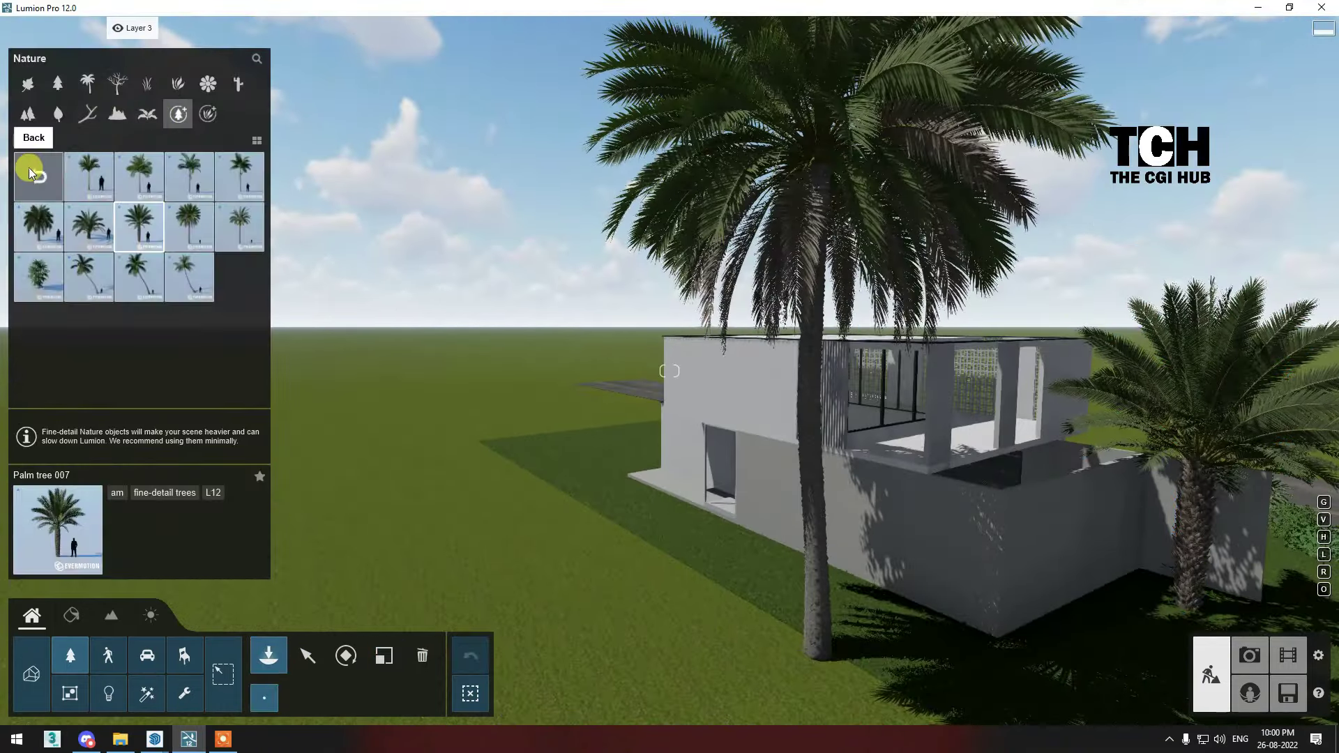
# Browse back to the tree collections and open the European beech variants.
pyautogui.click(31, 173)
pyautogui.click(20, 140)
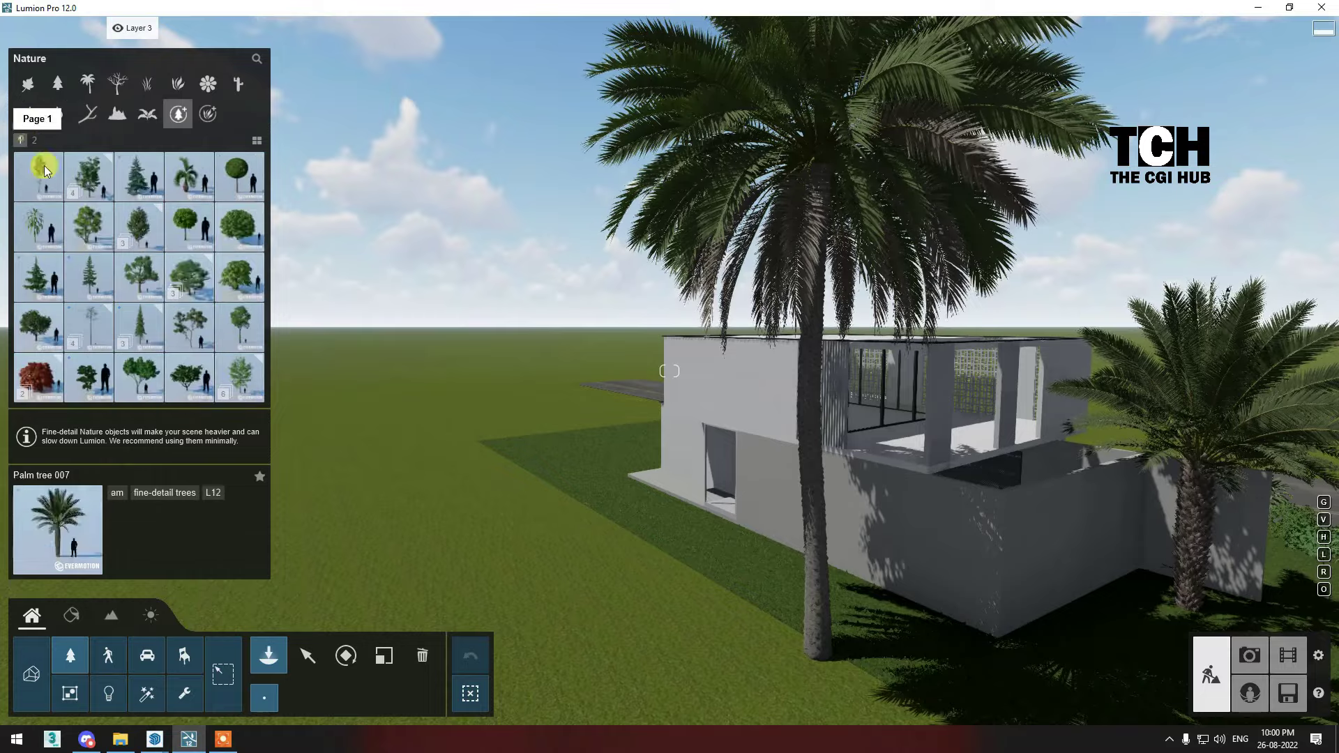
pyautogui.click(156, 291)
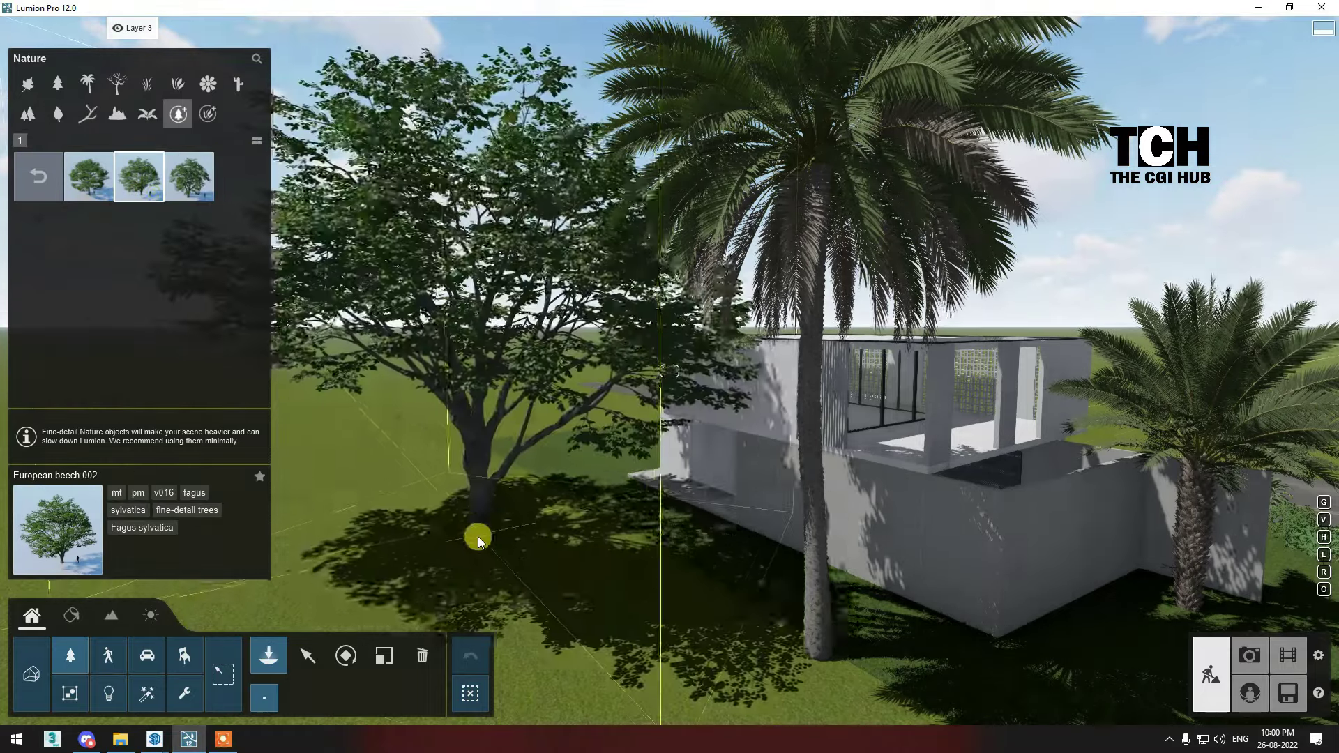
# Scatter European beech trees on the lawn by the house and beyond the road.
pyautogui.moveTo(395, 553); pyautogui.dragTo(395, 593, button='right')
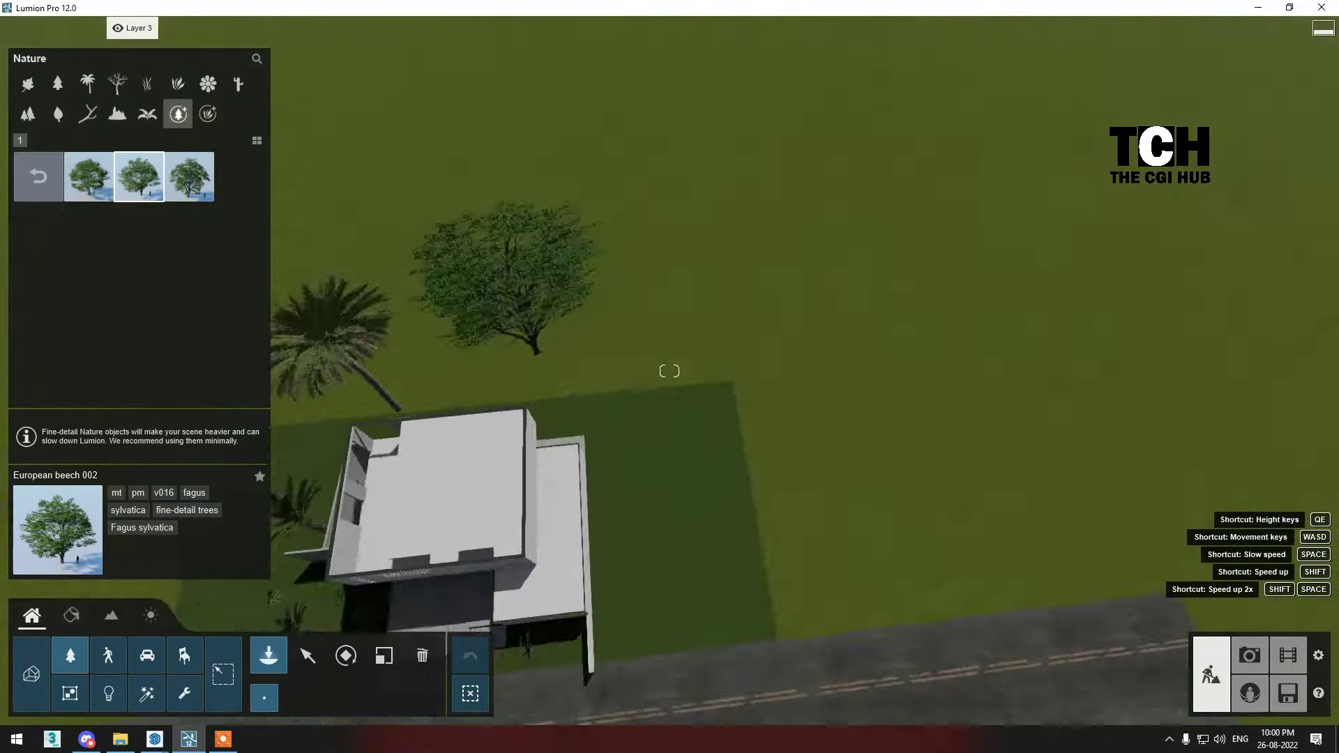
pyautogui.click(793, 347)
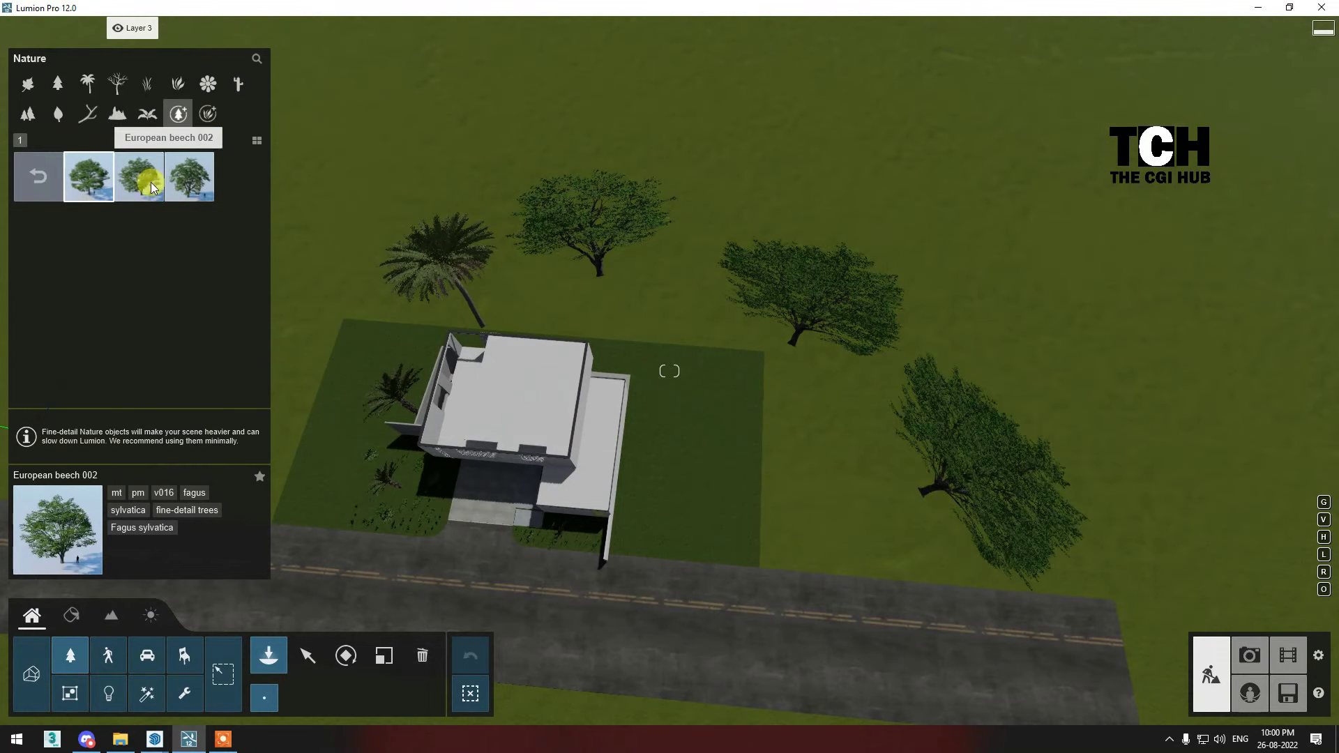
pyautogui.click(907, 477)
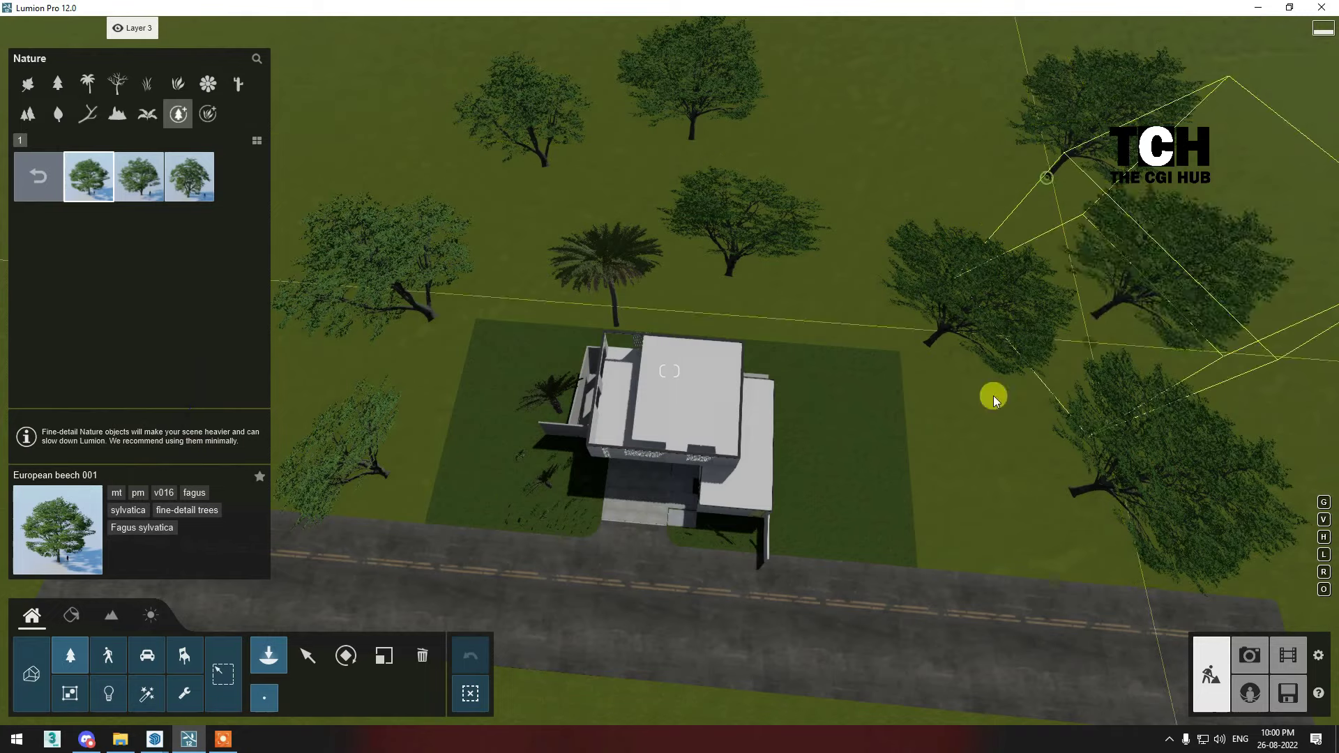
pyautogui.press('s')
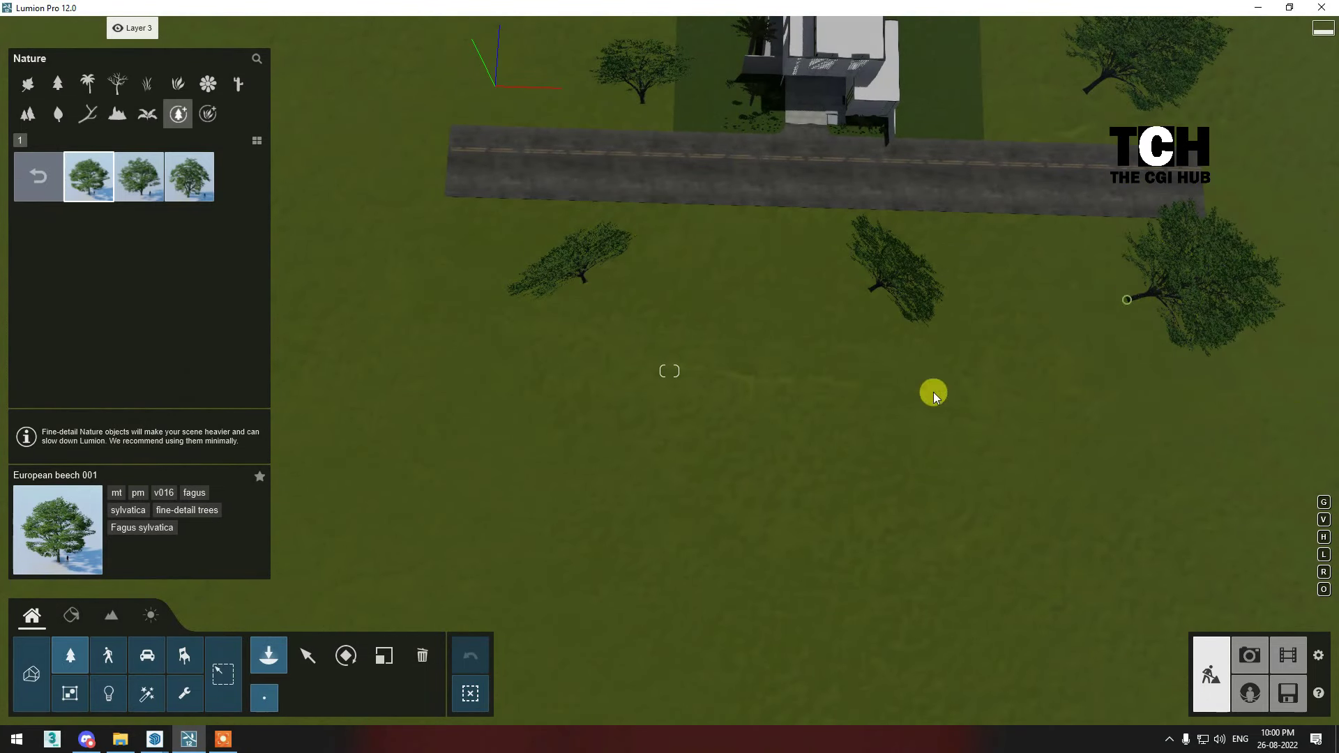
pyautogui.click(716, 300)
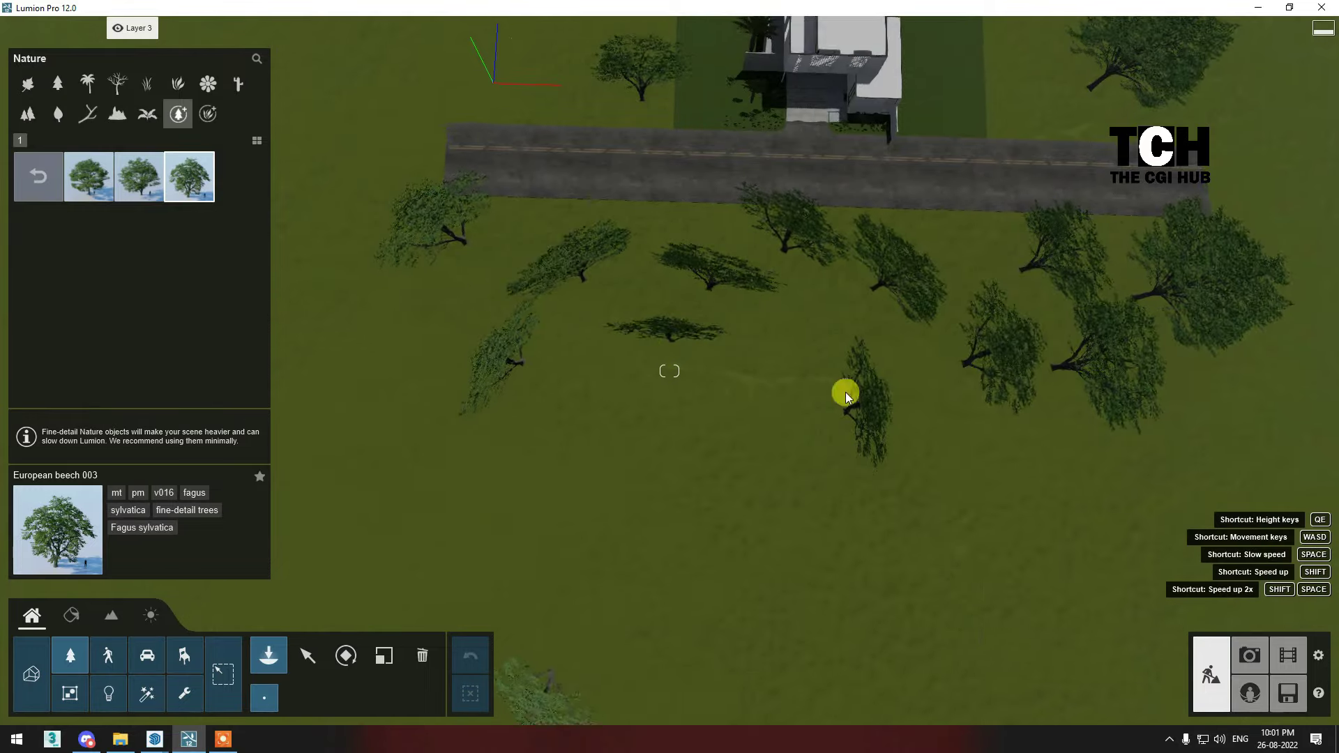
pyautogui.moveTo(846, 389); pyautogui.dragTo(846, 388, button='right')
pyautogui.press('w')
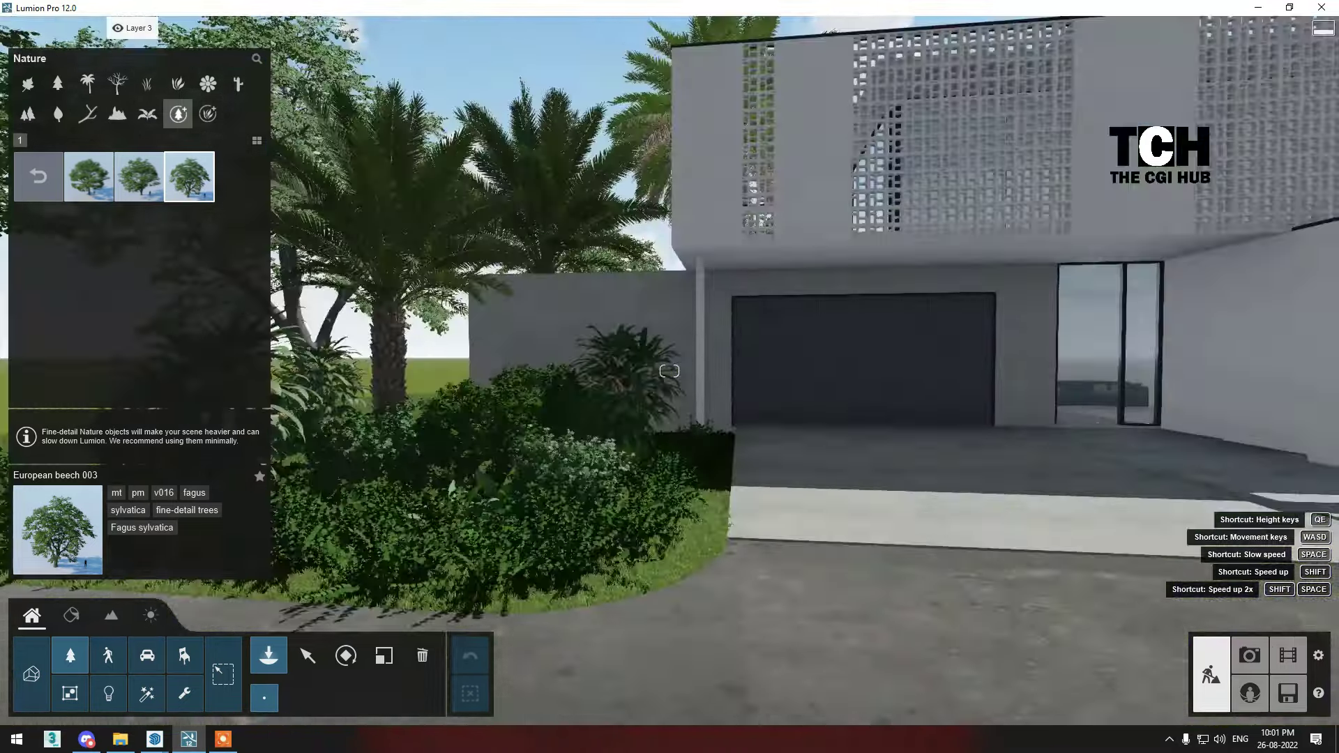
pyautogui.moveTo(670, 371); pyautogui.dragTo(670, 371, button='right')
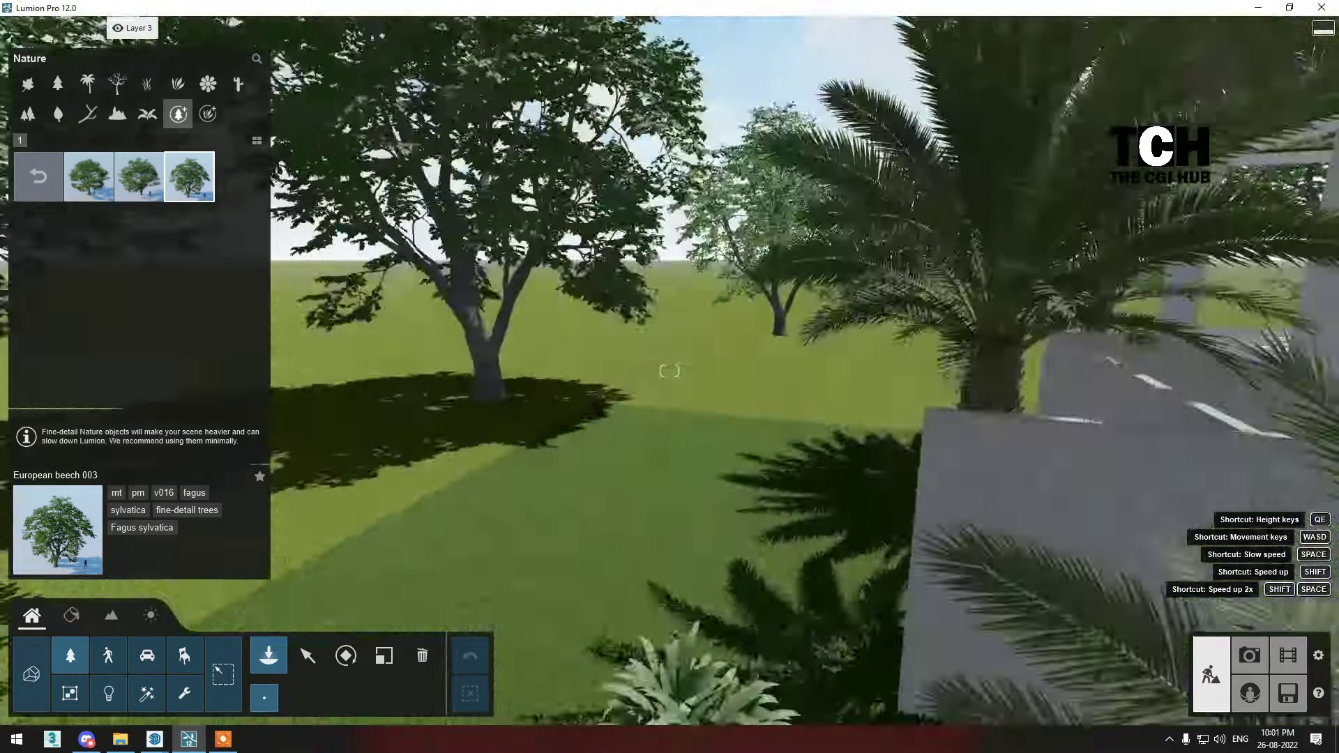
pyautogui.click(39, 177)
# Open the American Beech collection and draw a mass-placement tree line along the lawn.
pyautogui.click(28, 84)
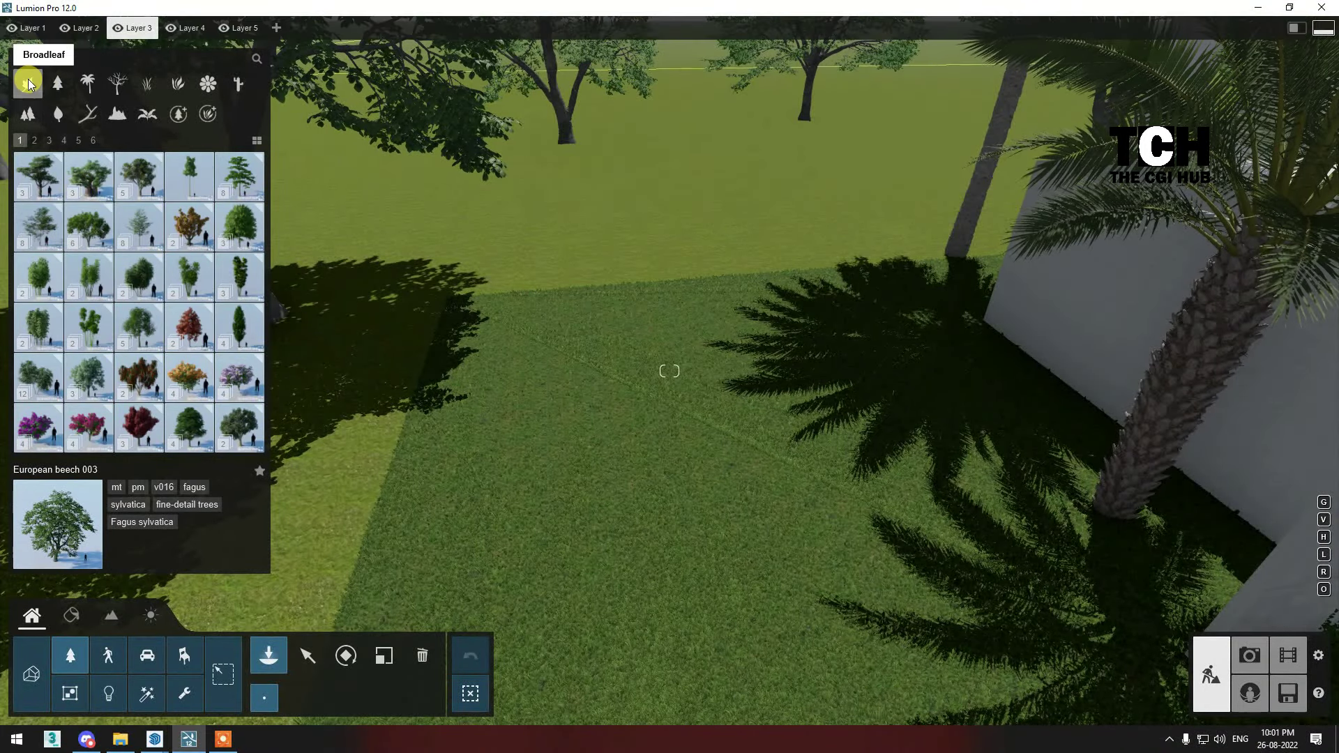
pyautogui.click(136, 233)
pyautogui.click(91, 178)
pyautogui.click(670, 430)
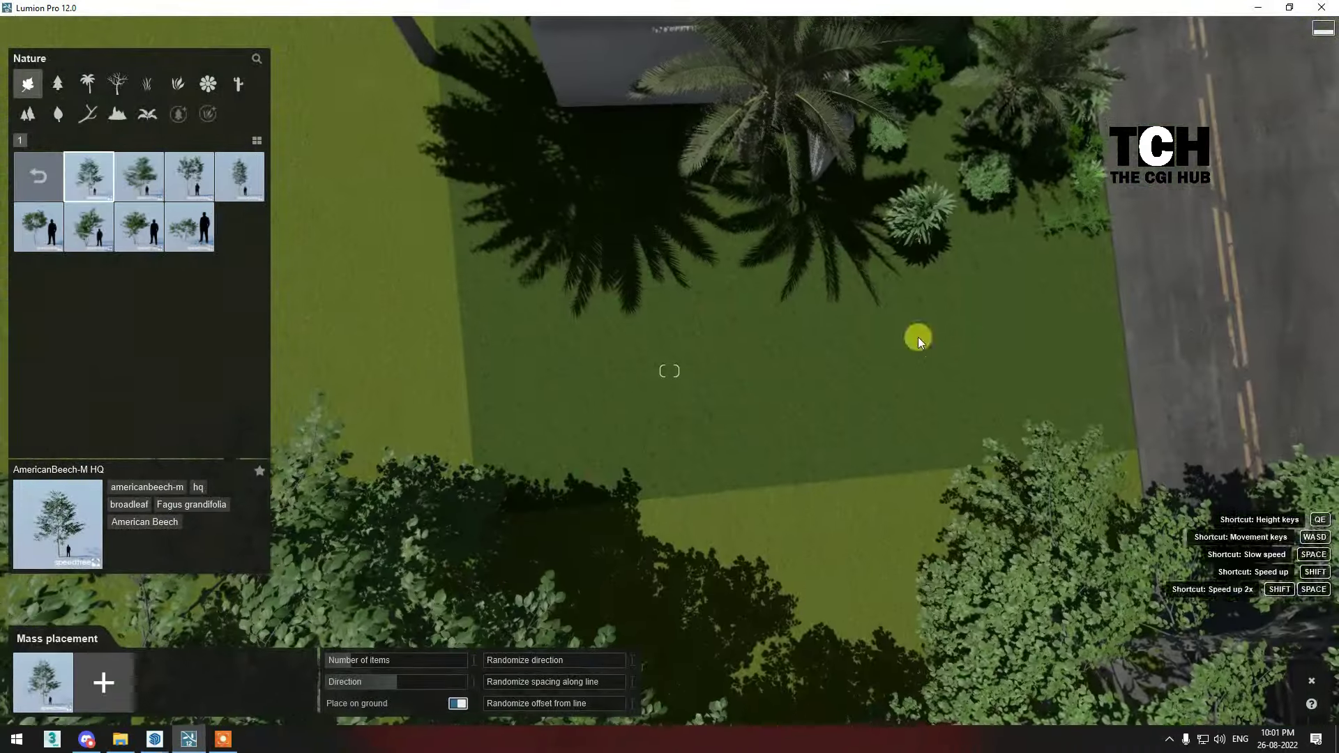
pyautogui.click(1063, 335)
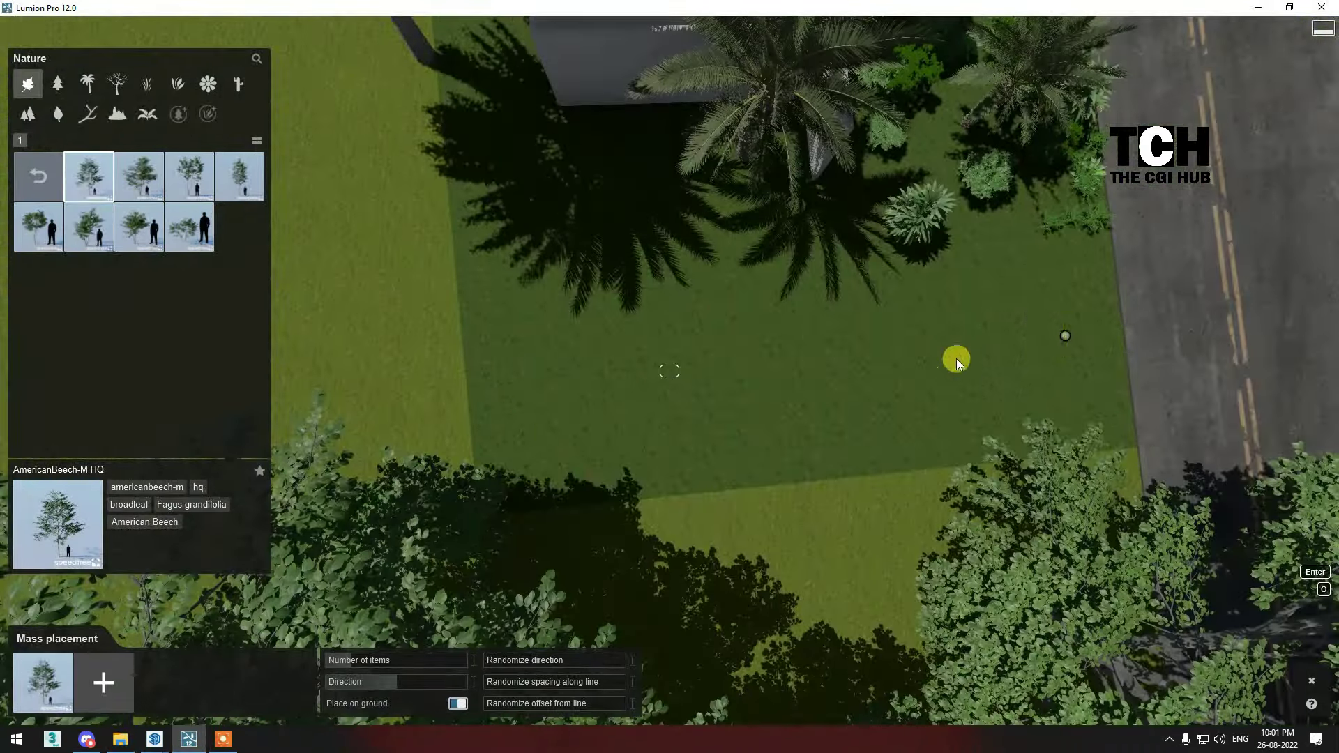
pyautogui.click(486, 387)
pyautogui.scroll(-3, 493, 265)
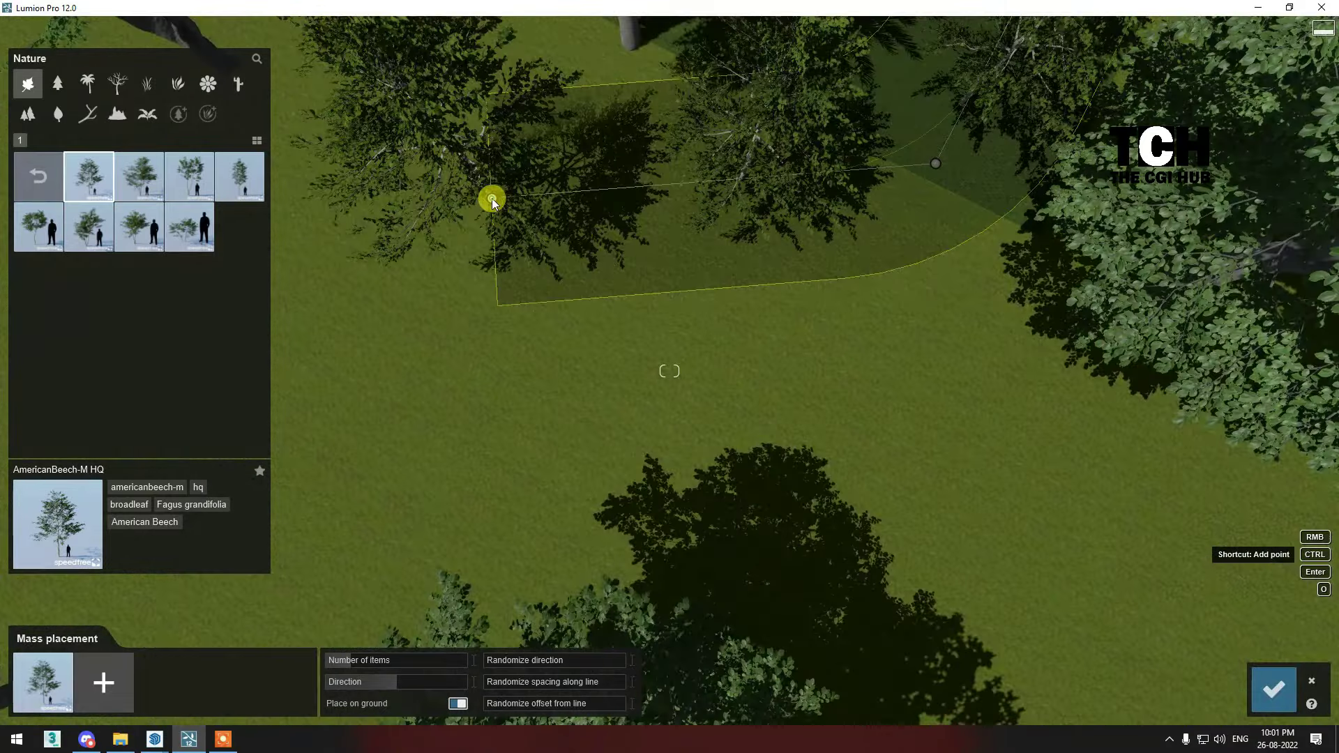
# Mix several beech variants into the line, including AmericanBeech-M3 and AmericanBeech-S4.
pyautogui.click(145, 708)
pyautogui.click(191, 189)
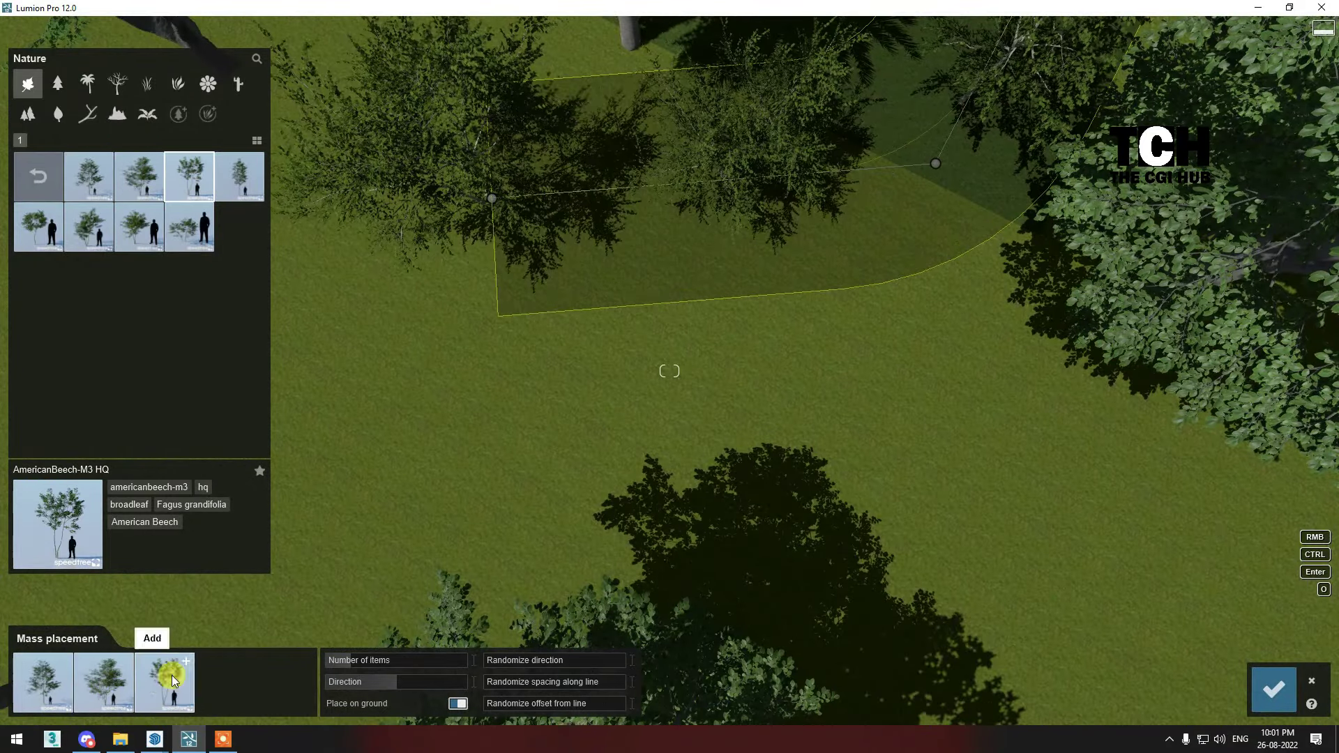
pyautogui.click(173, 680)
pyautogui.click(247, 660)
pyautogui.click(38, 225)
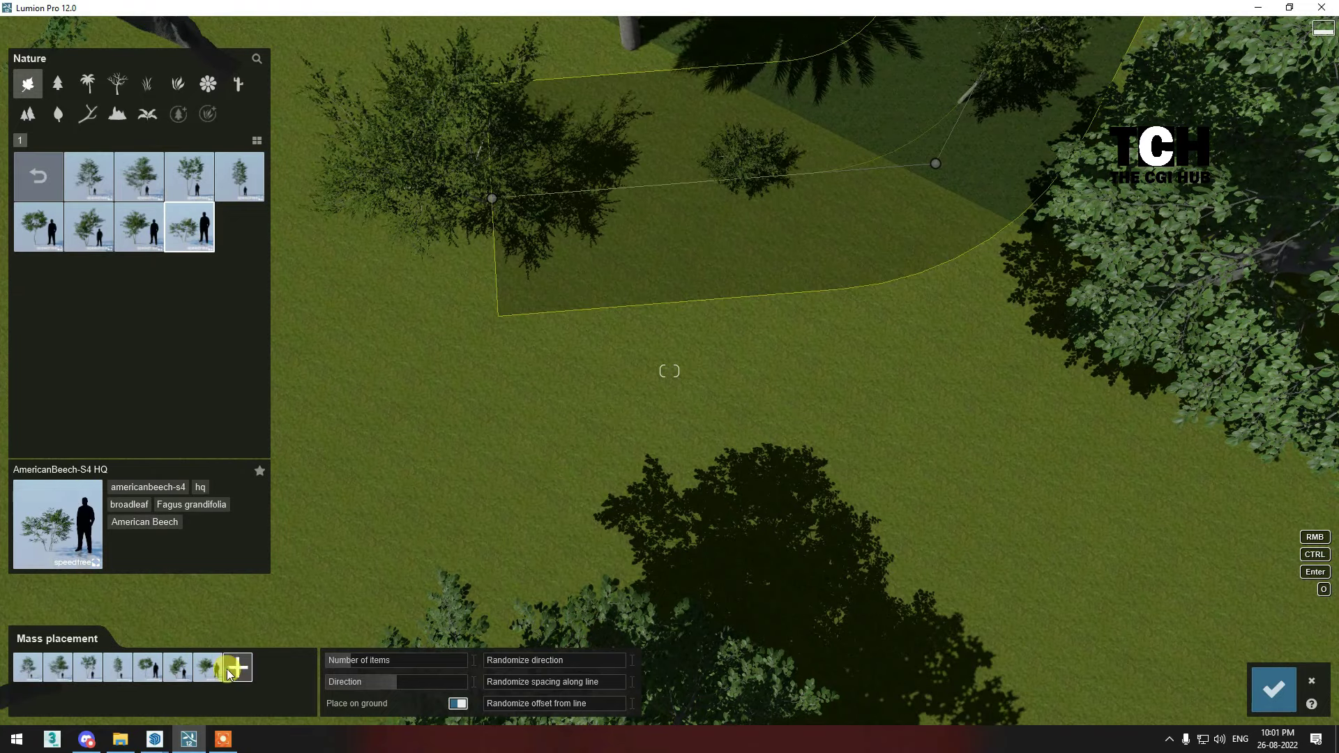
pyautogui.click(228, 674)
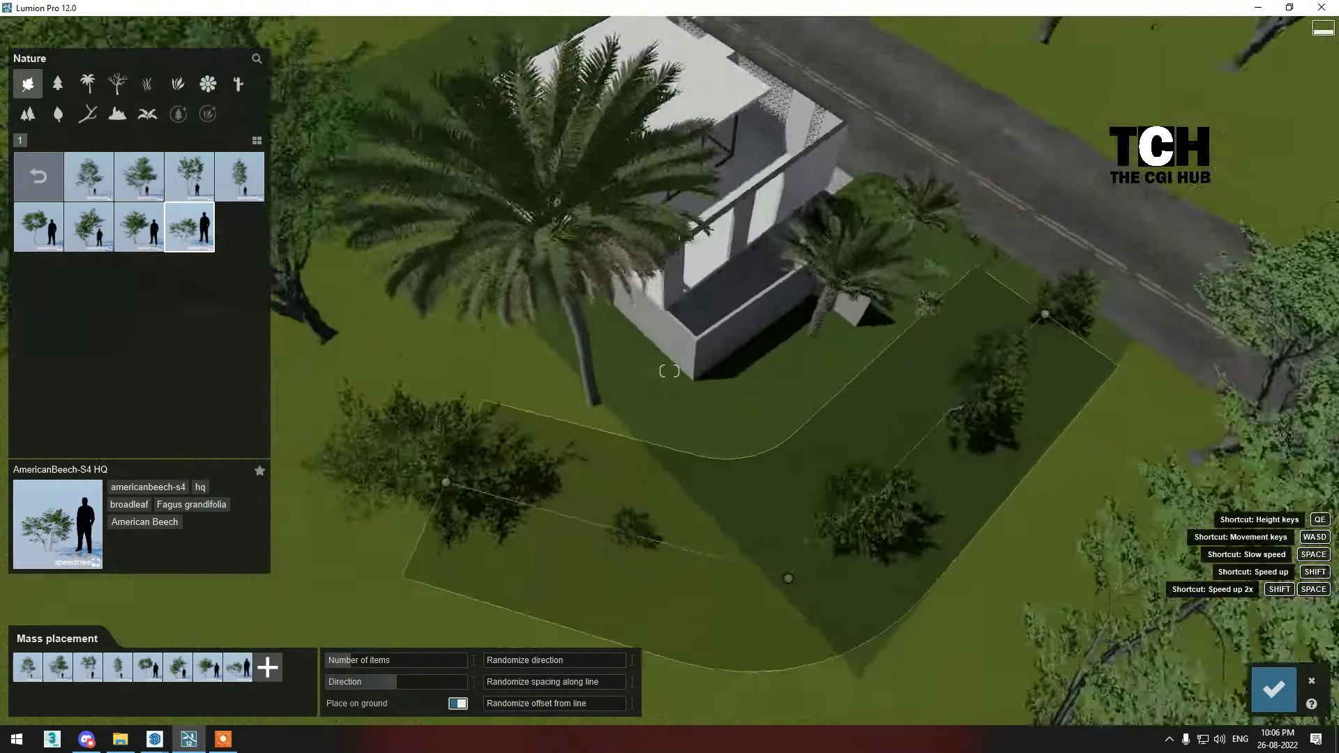
pyautogui.moveTo(670, 370); pyautogui.dragTo(702, 395, button='right')
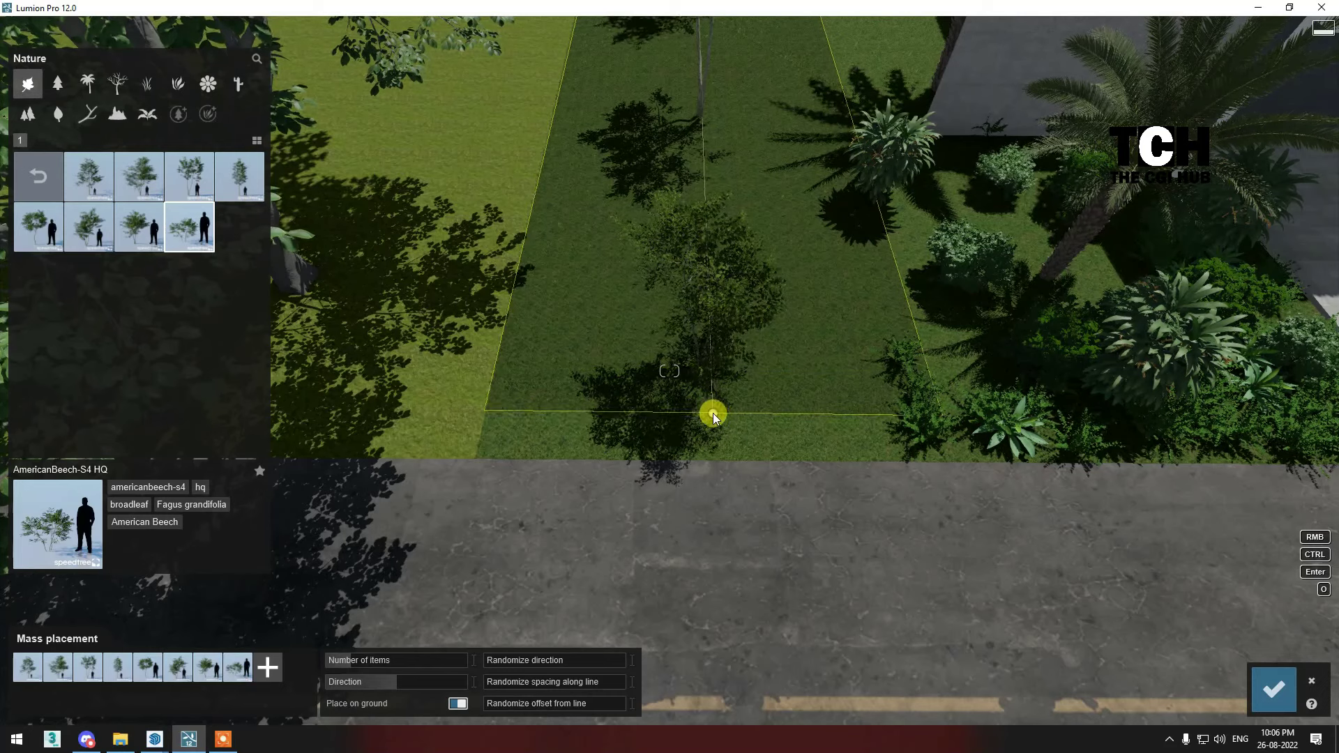
# Set the line to 23 trees with spacing randomized to 1.1, then confirm it.
pyautogui.keyDown('shift'); pyautogui.moveTo(392, 663); pyautogui.dragTo(404, 662); pyautogui.keyUp('shift')
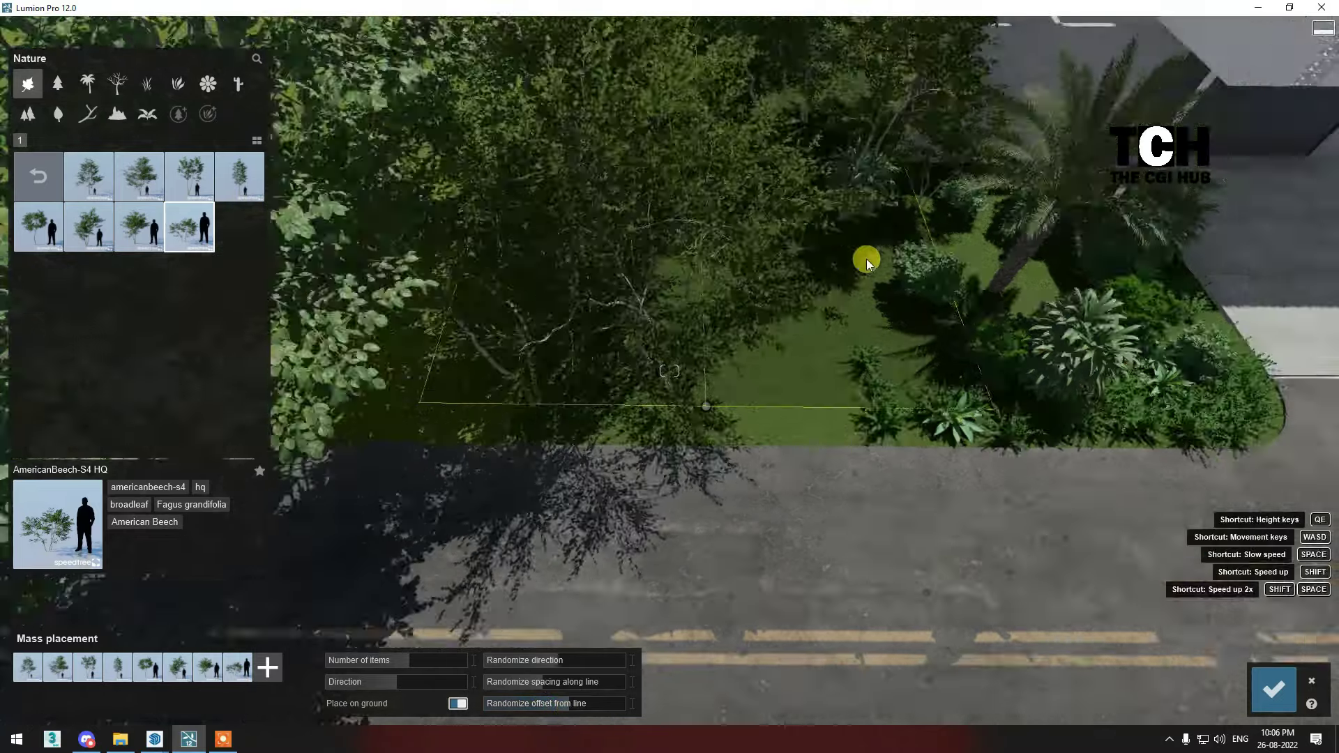
pyautogui.moveTo(867, 261); pyautogui.dragTo(829, 327, button='right')
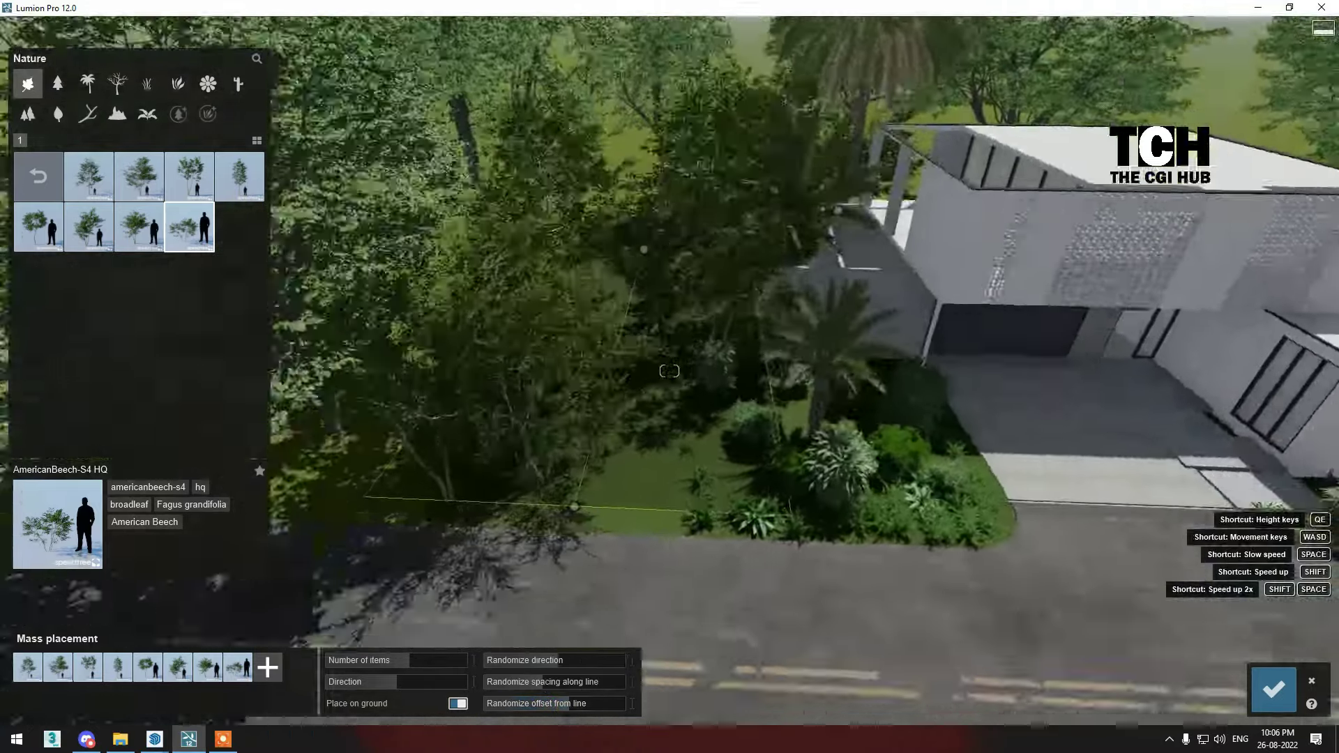
pyautogui.keyDown('shift'); pyautogui.moveTo(551, 682); pyautogui.dragTo(568, 683); pyautogui.keyUp('shift')
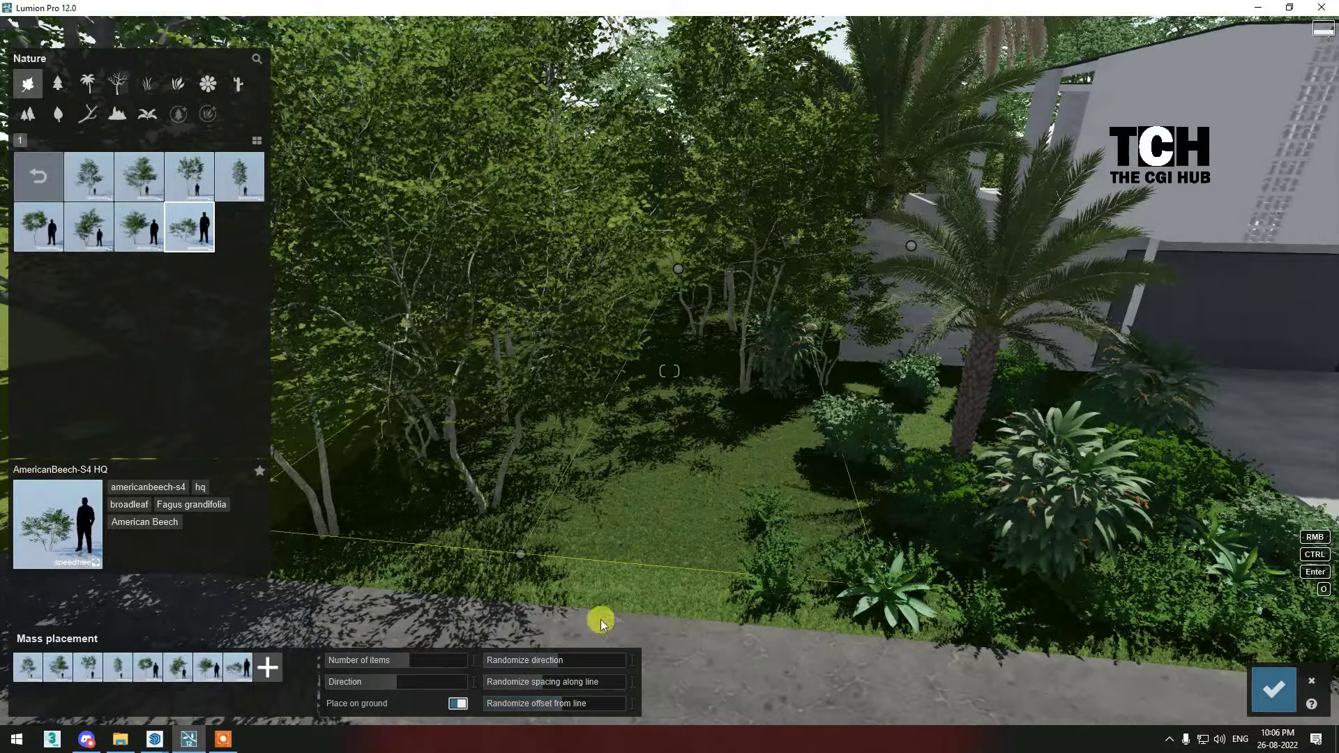
pyautogui.moveTo(557, 711)
pyautogui.mouseDown(button='right')
pyautogui.moveTo(670, 371)
pyautogui.moveTo(773, 426)
pyautogui.mouseUp(button='right')
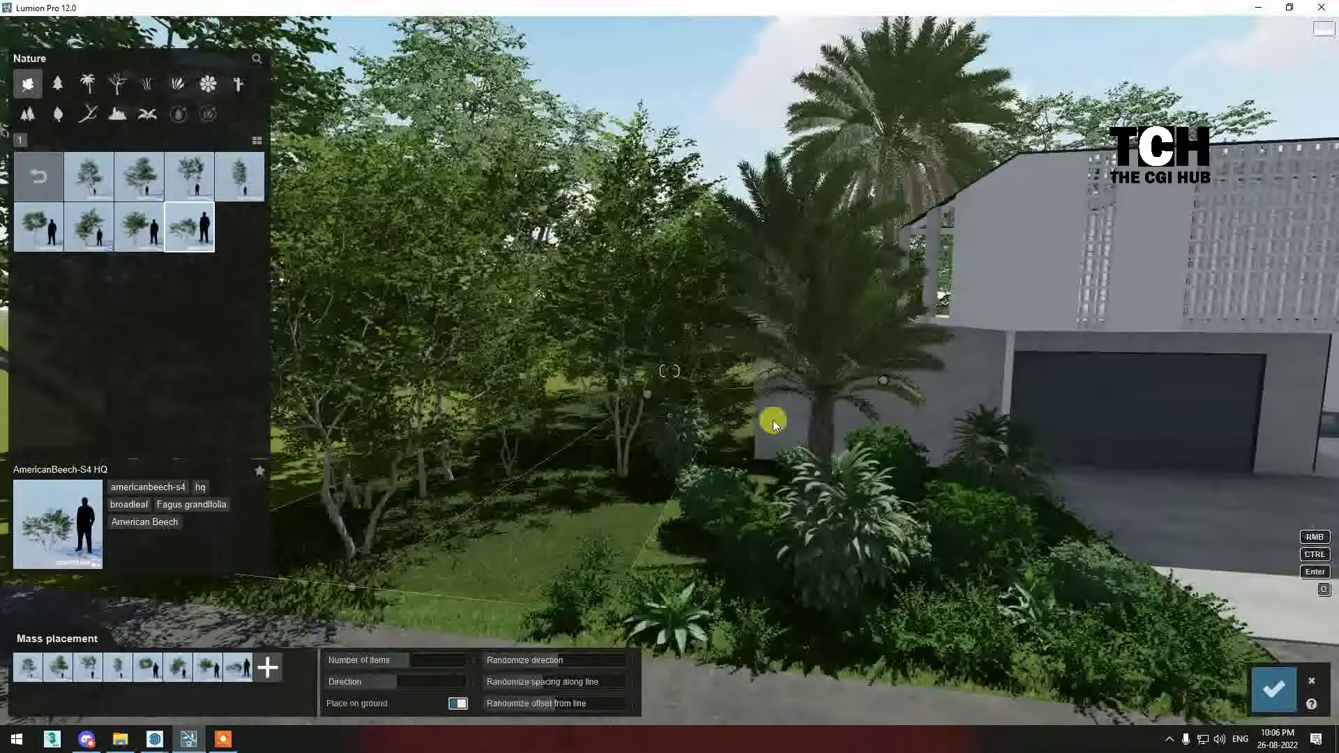
pyautogui.click(1288, 695)
pyautogui.moveTo(1288, 695)
pyautogui.mouseDown(button='right')
pyautogui.moveTo(670, 371)
pyautogui.moveTo(482, 374)
pyautogui.mouseUp(button='right')
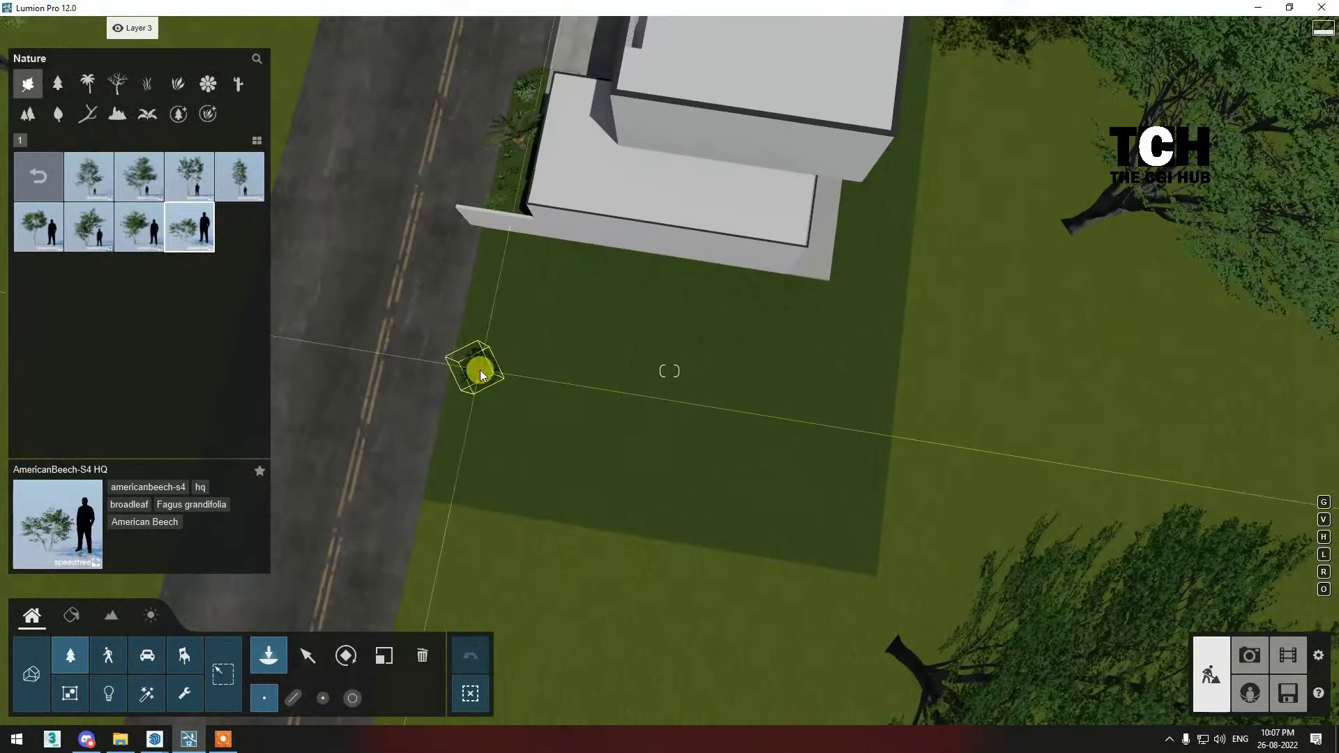
# Mass-place a curved area of 60 American Beech trees beside the house.
pyautogui.click(307, 700)
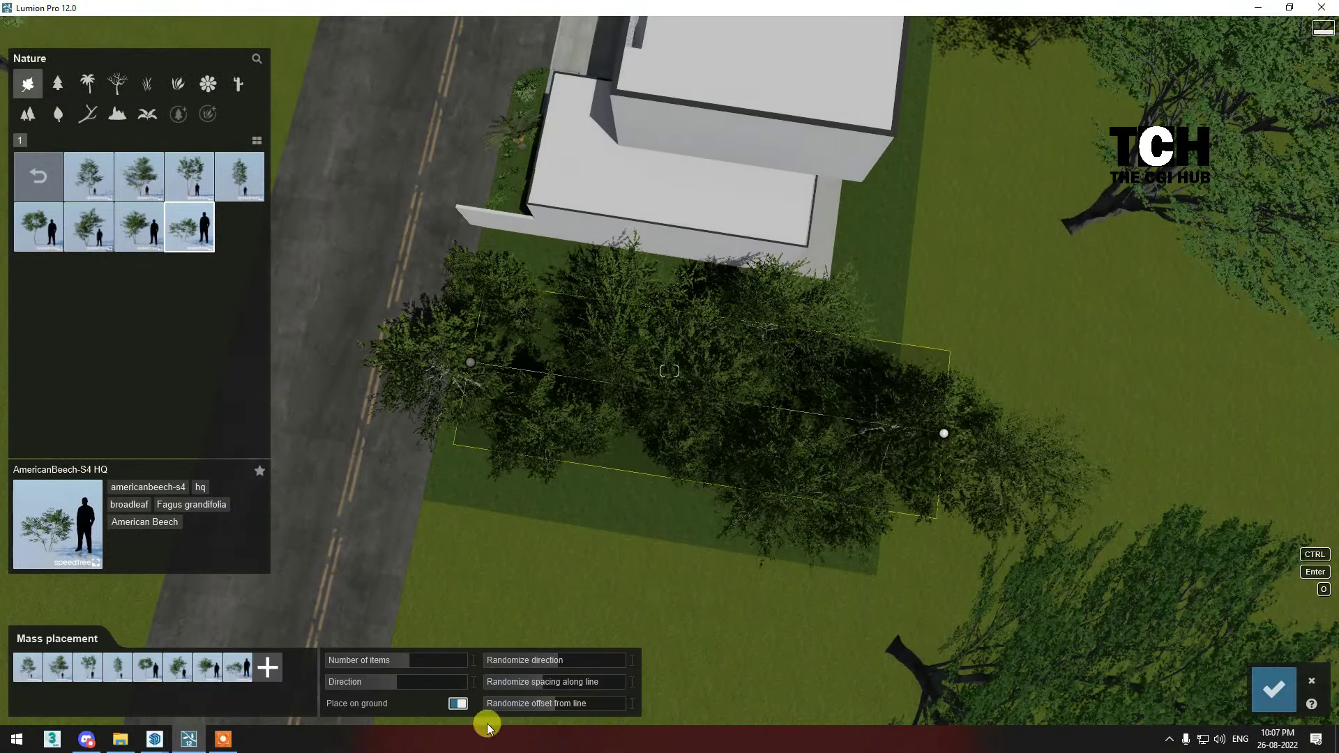
pyautogui.click(1027, 146)
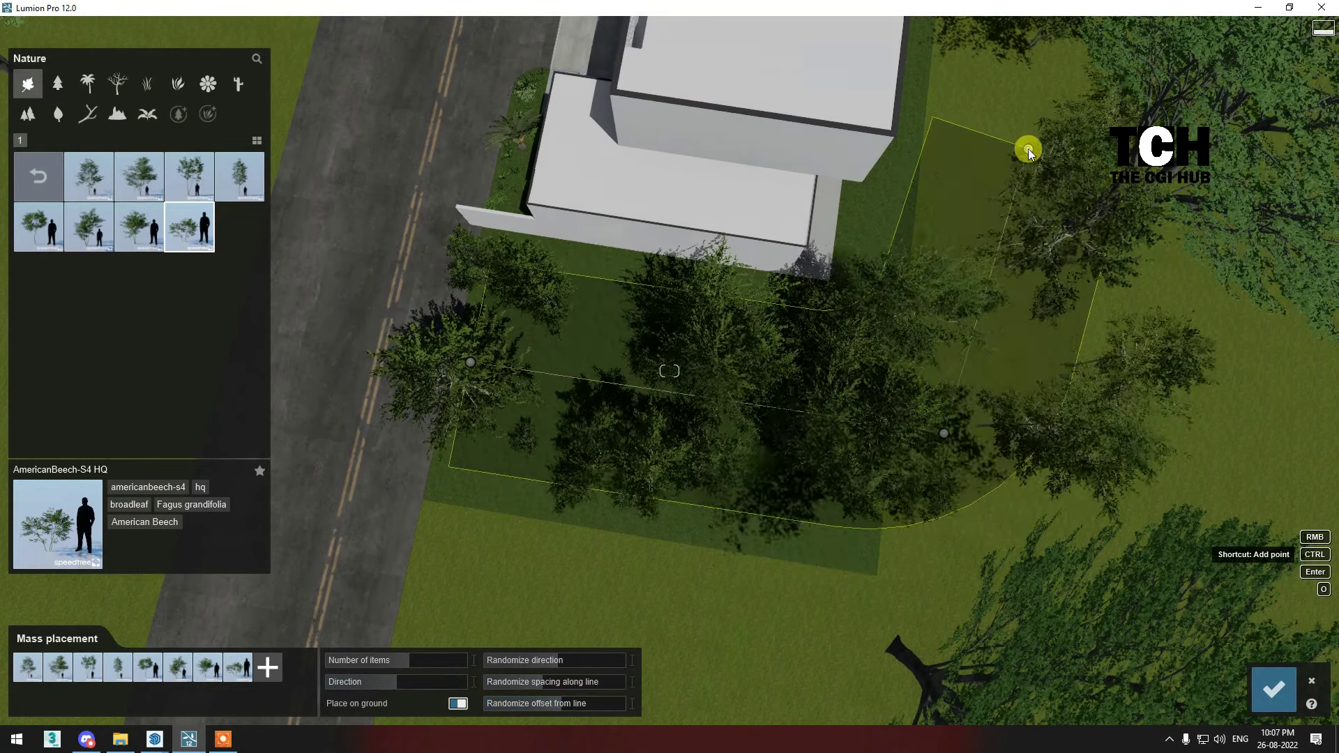
pyautogui.moveTo(422, 664); pyautogui.dragTo(437, 667)
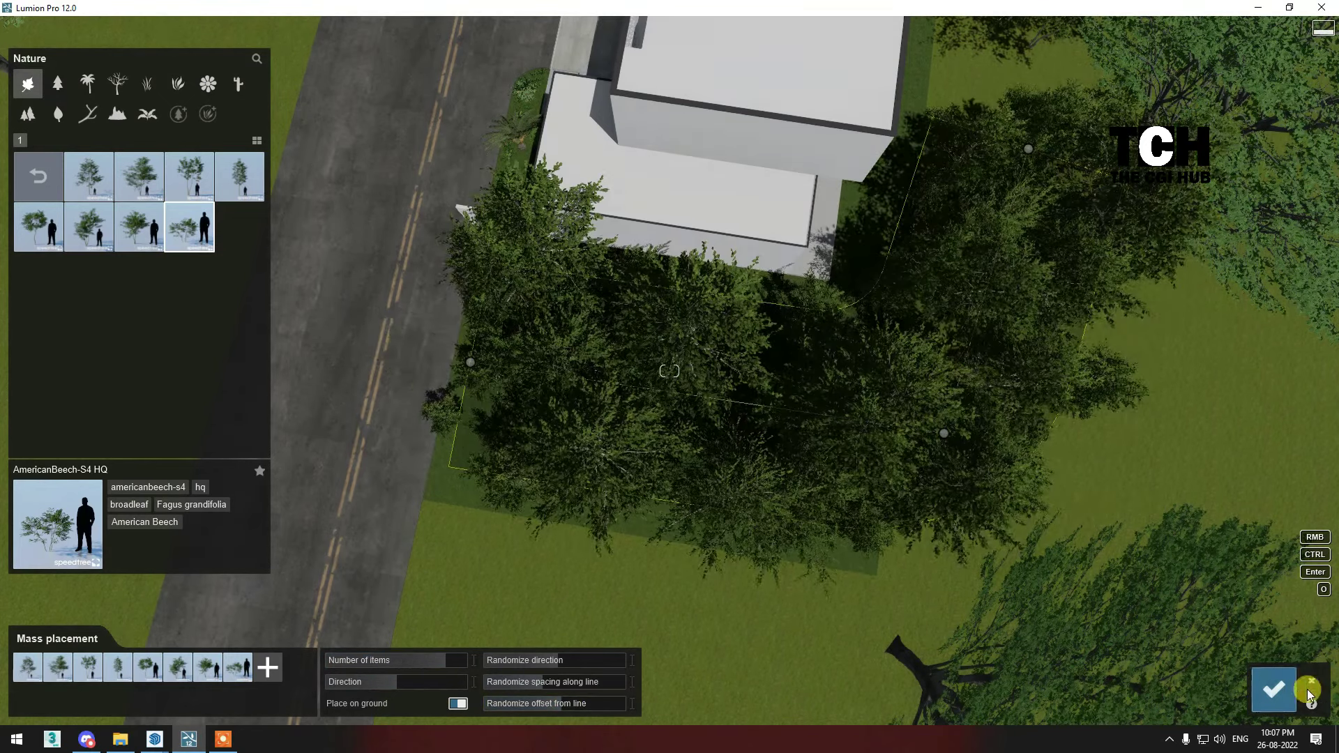
pyautogui.click(1274, 690)
# Add a tilted line of beech trees on the lawn across the road.
pyautogui.moveTo(1274, 690); pyautogui.dragTo(1047, 628, button='right')
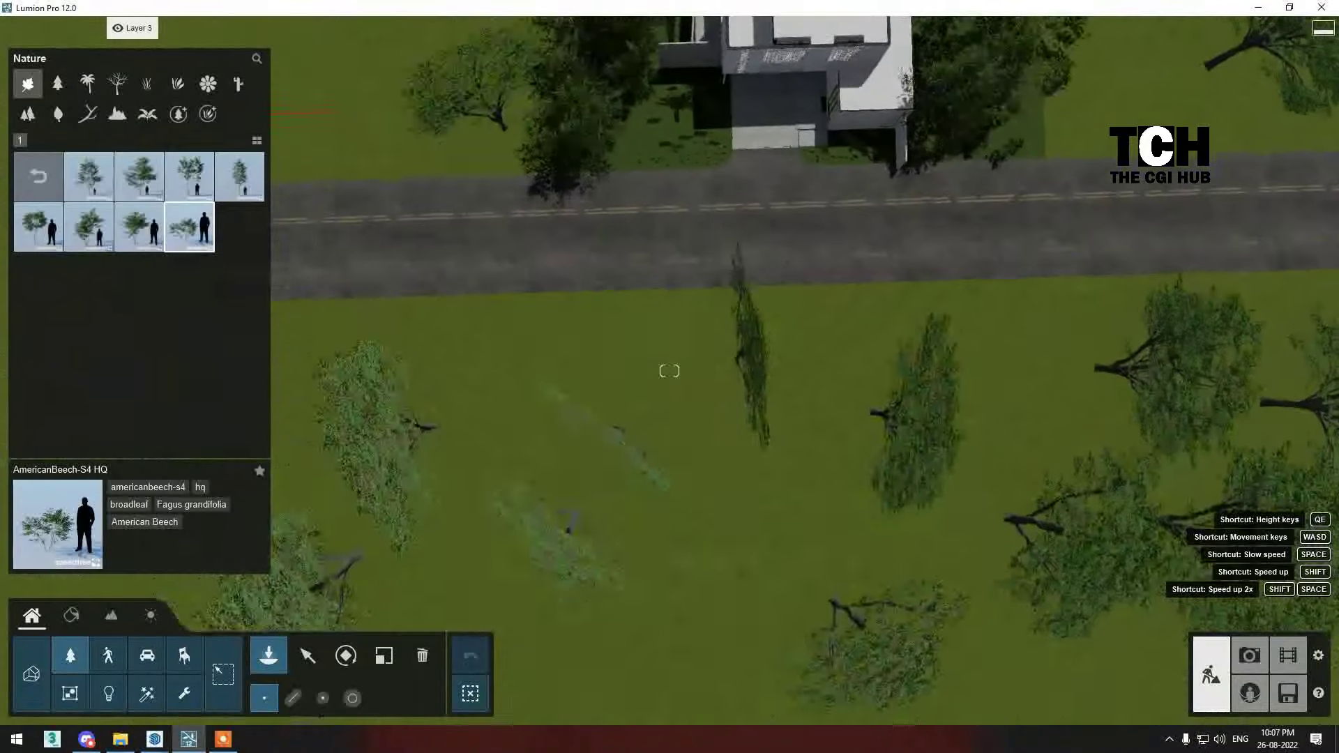
pyautogui.moveTo(574, 474); pyautogui.dragTo(574, 439, button='right')
pyautogui.click(293, 698)
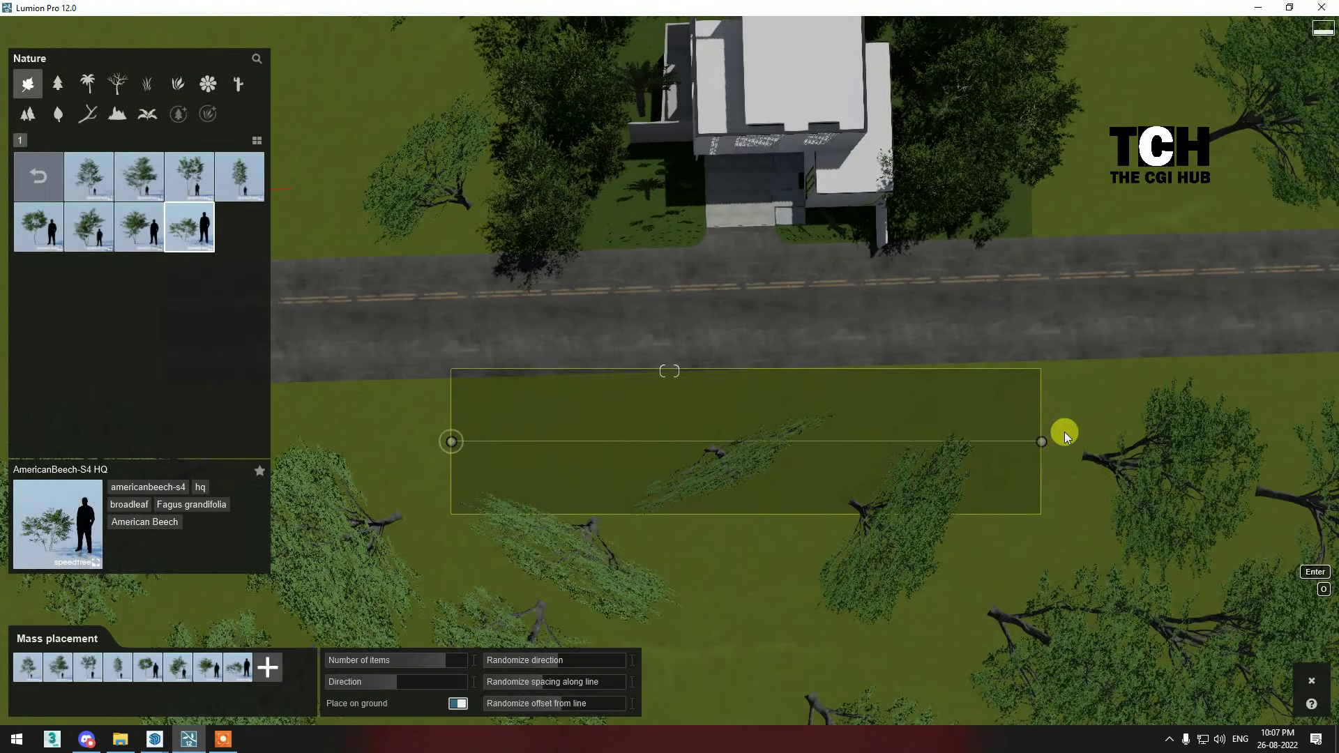
pyautogui.keyDown('ctrl'); pyautogui.click(1144, 436); pyautogui.keyUp('ctrl')
pyautogui.moveTo(454, 441); pyautogui.dragTo(480, 478)
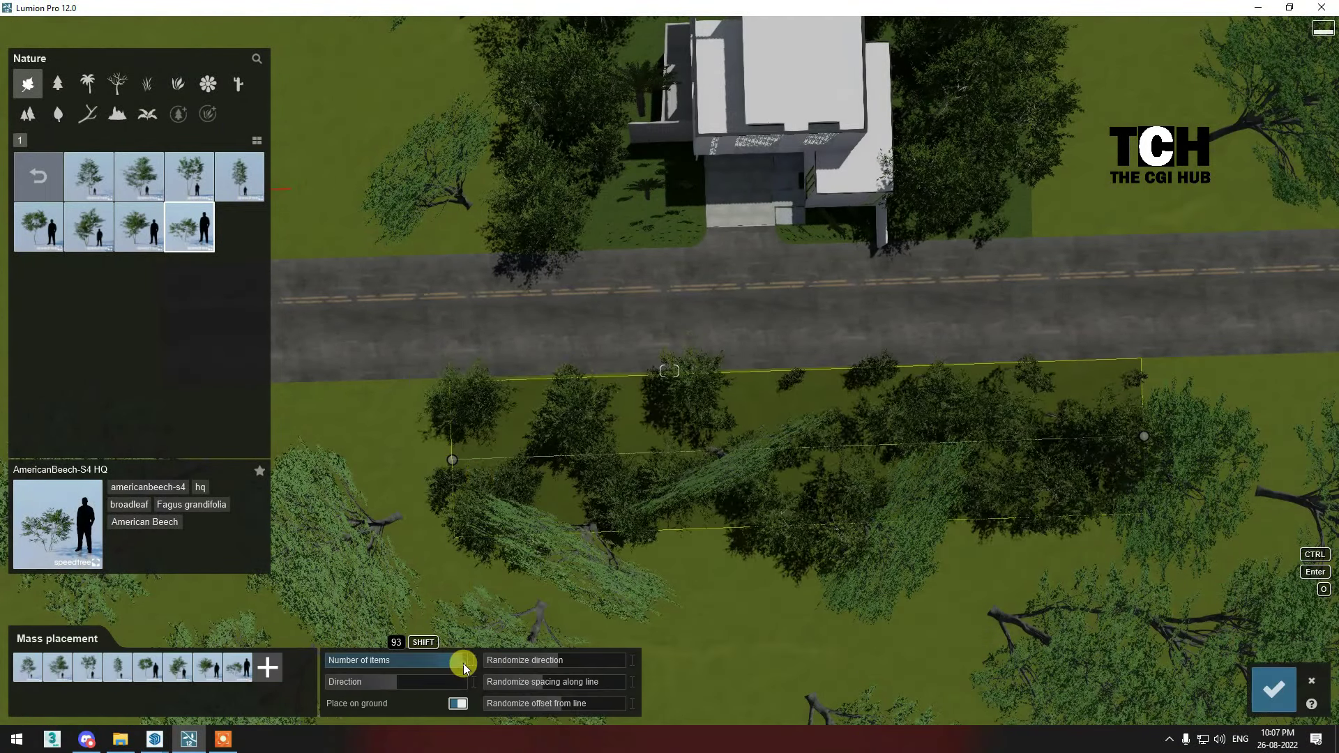
pyautogui.click(1274, 690)
pyautogui.hotkey('shift', '1')
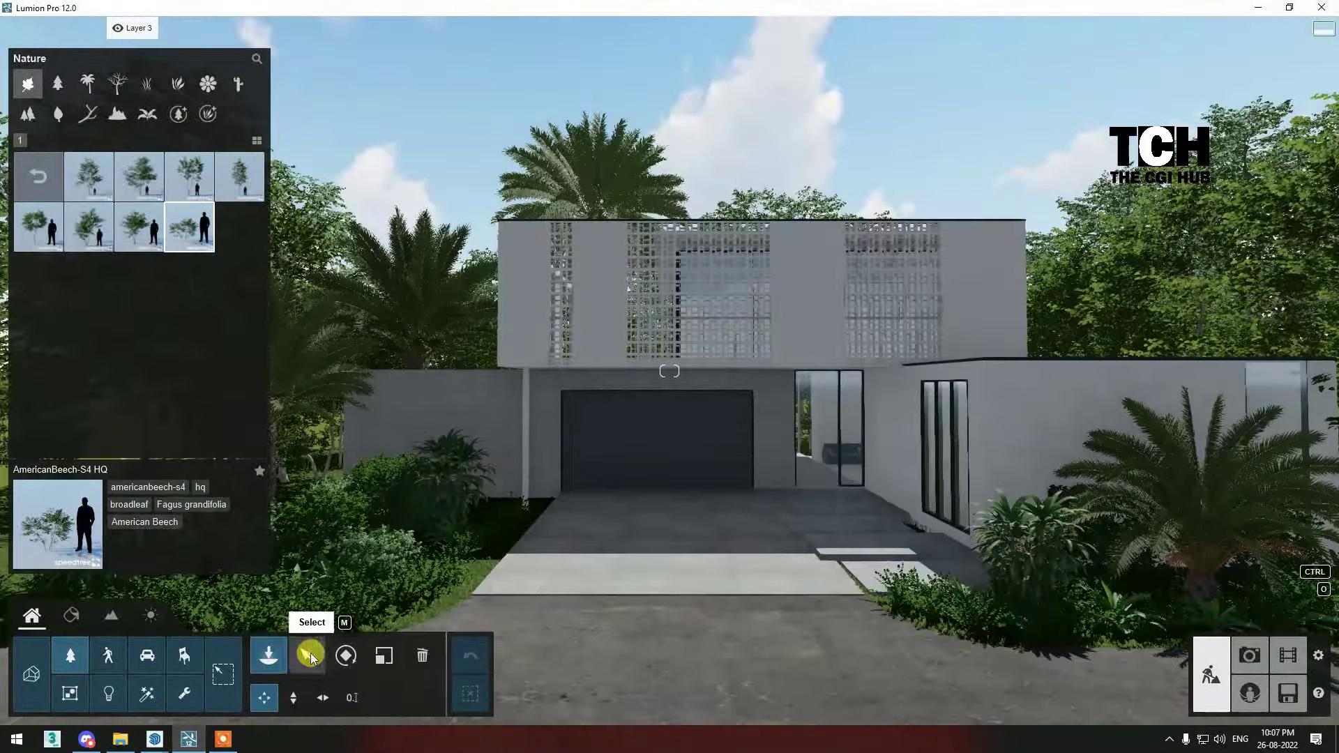
pyautogui.click(311, 657)
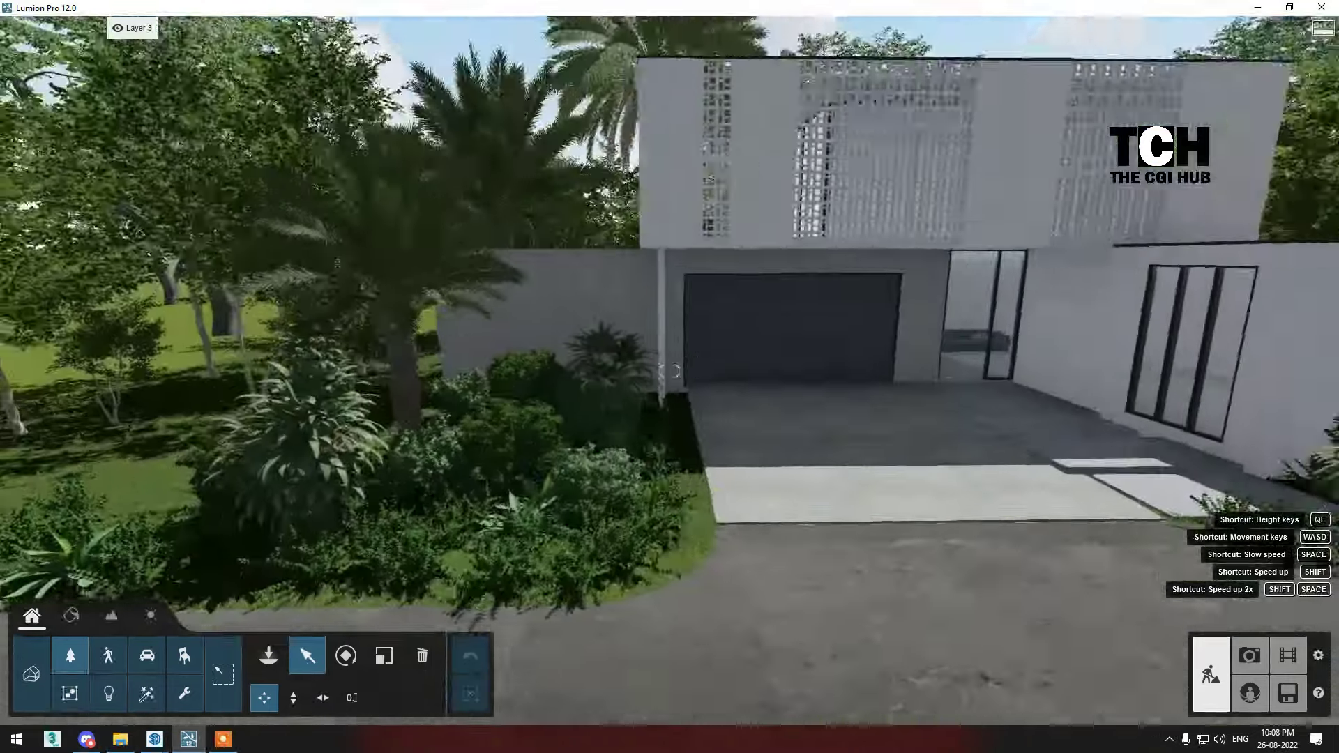
# Put new objects on Layer 4 and browse the Assorted transport scooters.
pyautogui.click(109, 655)
pyautogui.click(183, 26)
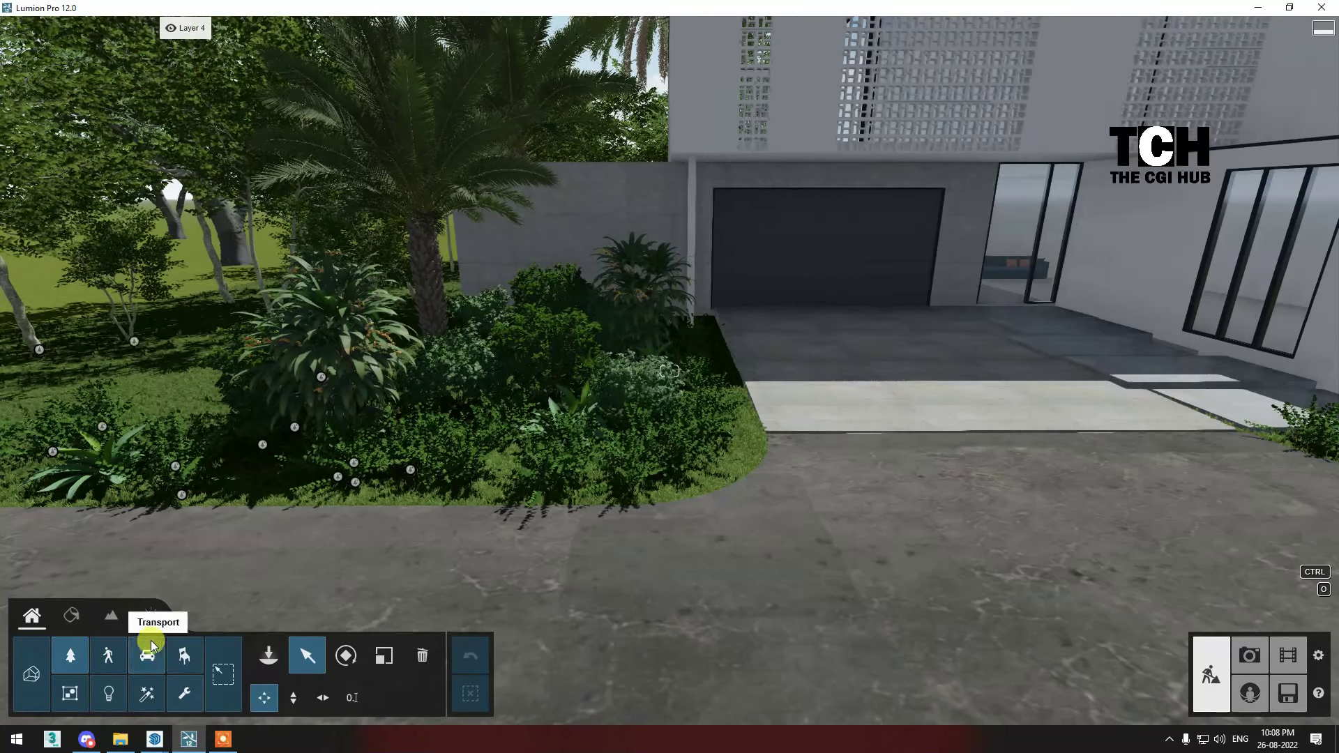
pyautogui.click(148, 659)
pyautogui.click(88, 115)
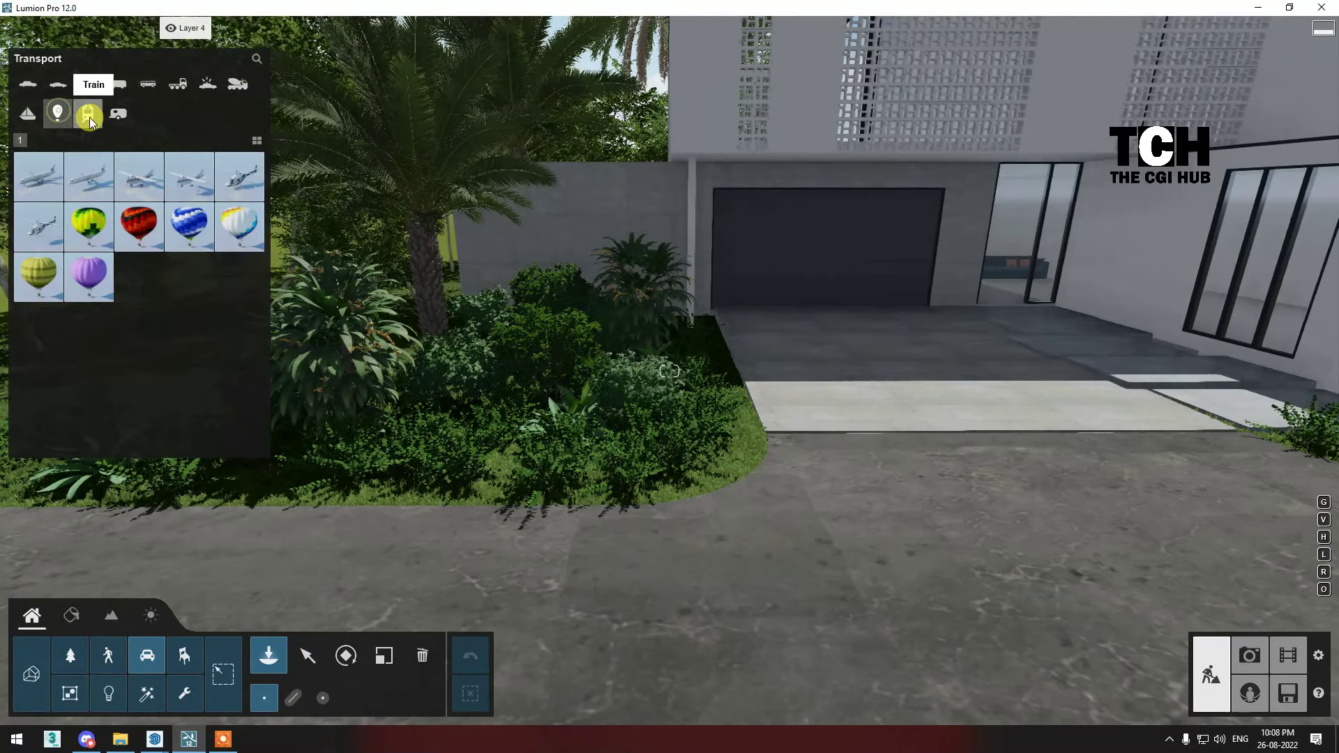
pyautogui.click(143, 222)
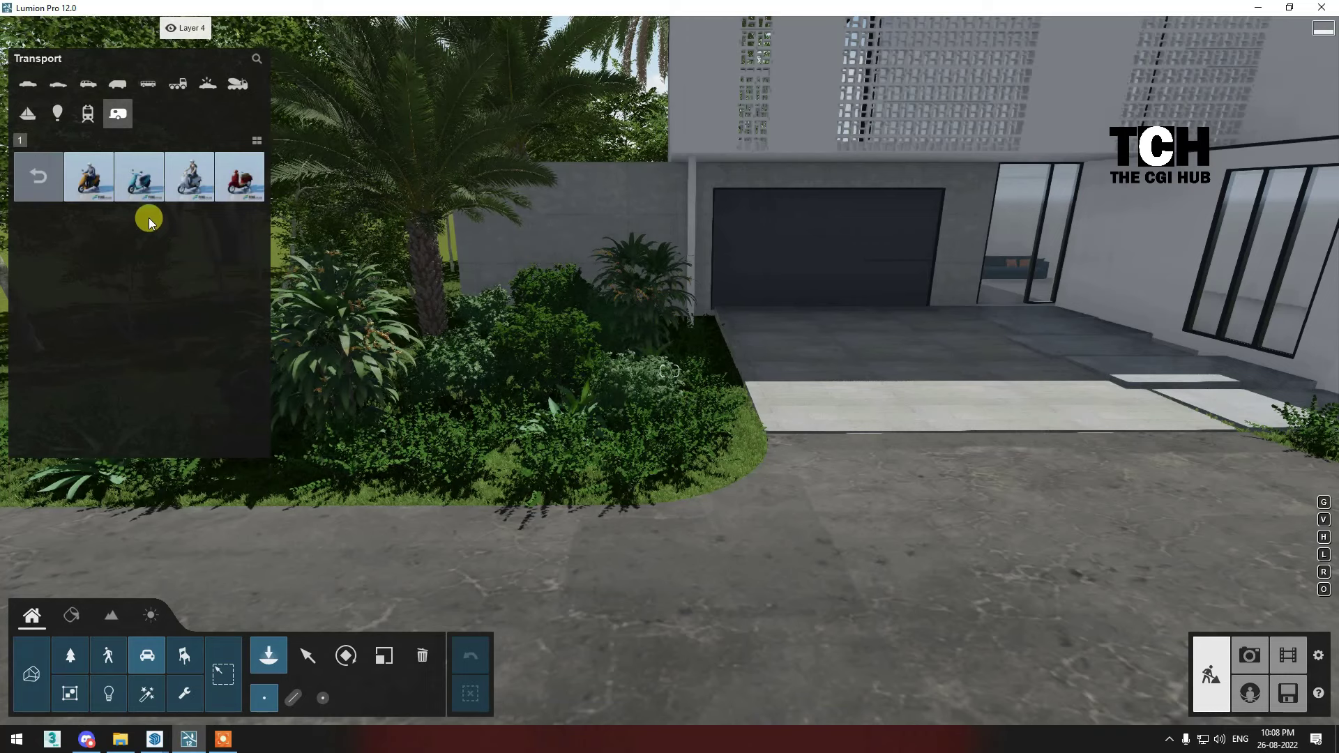
pyautogui.click(143, 187)
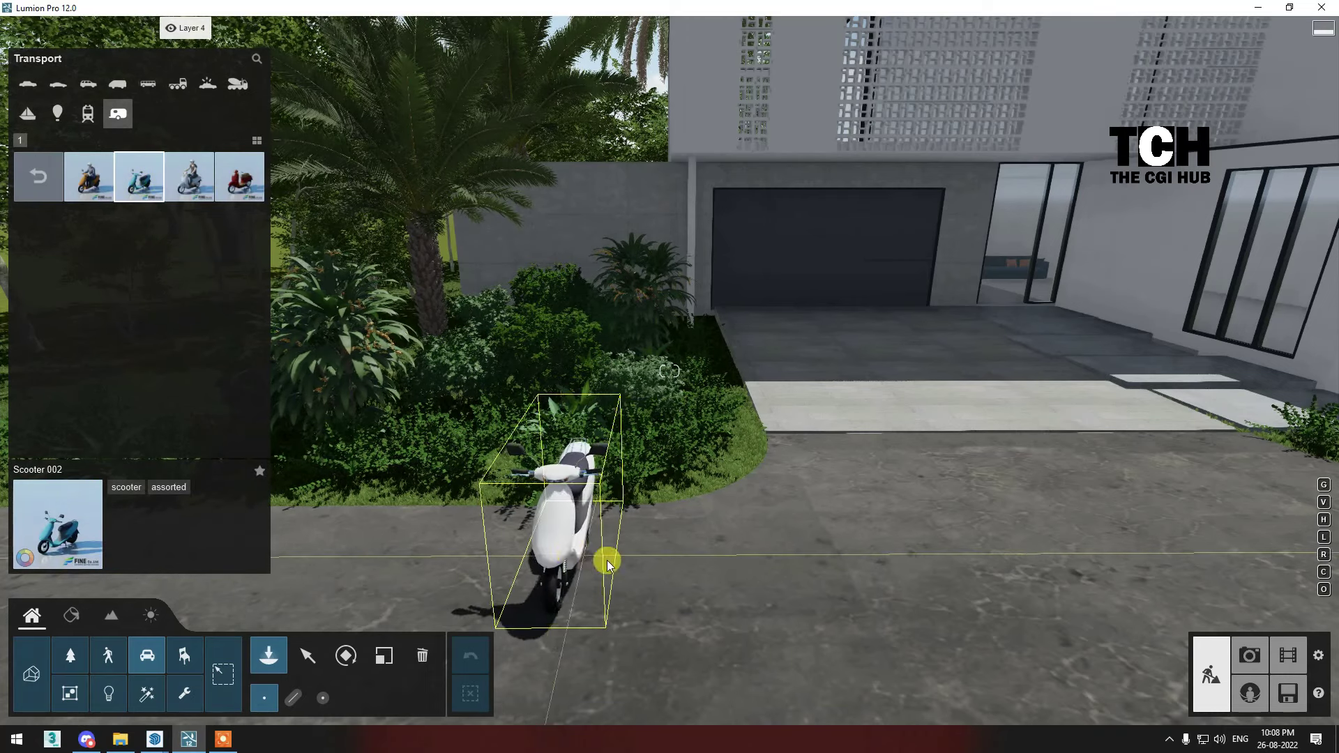
pyautogui.click(240, 176)
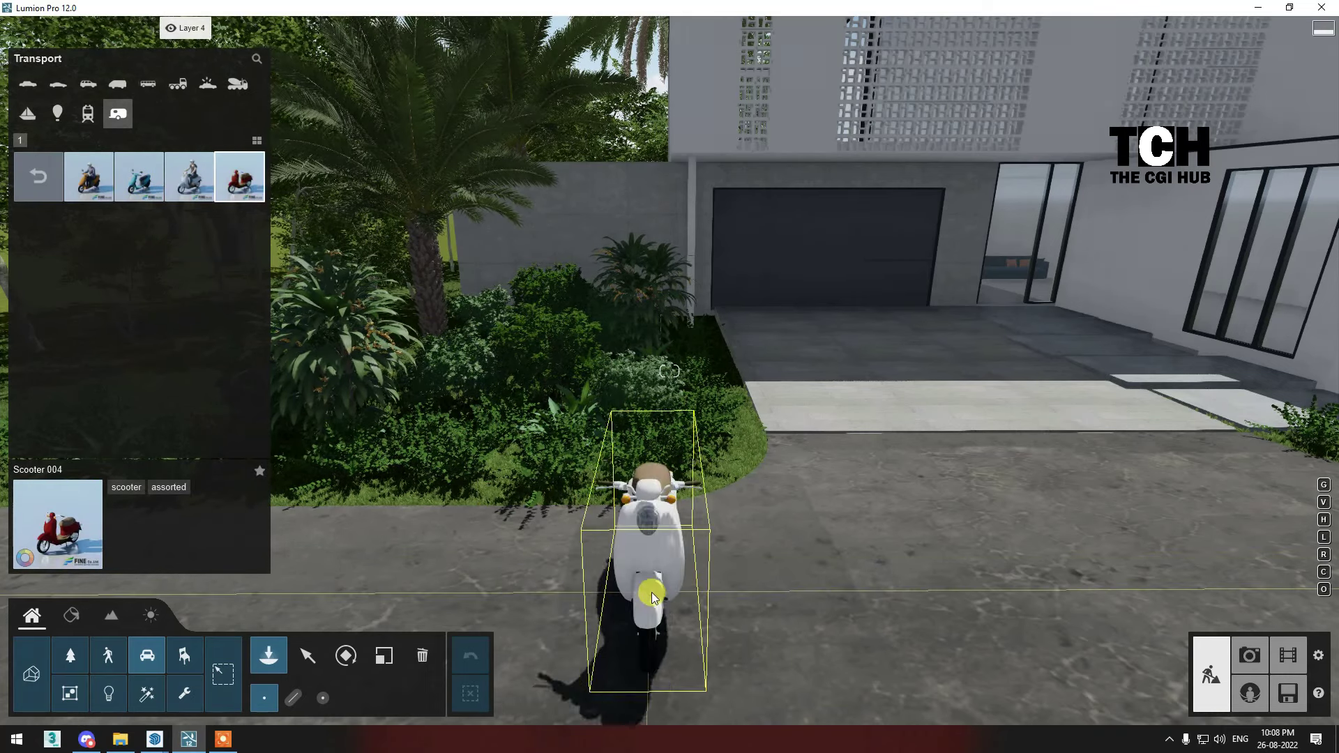
# Preview other scooters and the MotorBike 001 and 002 models.
pyautogui.moveTo(628, 537); pyautogui.dragTo(697, 488, button='right')
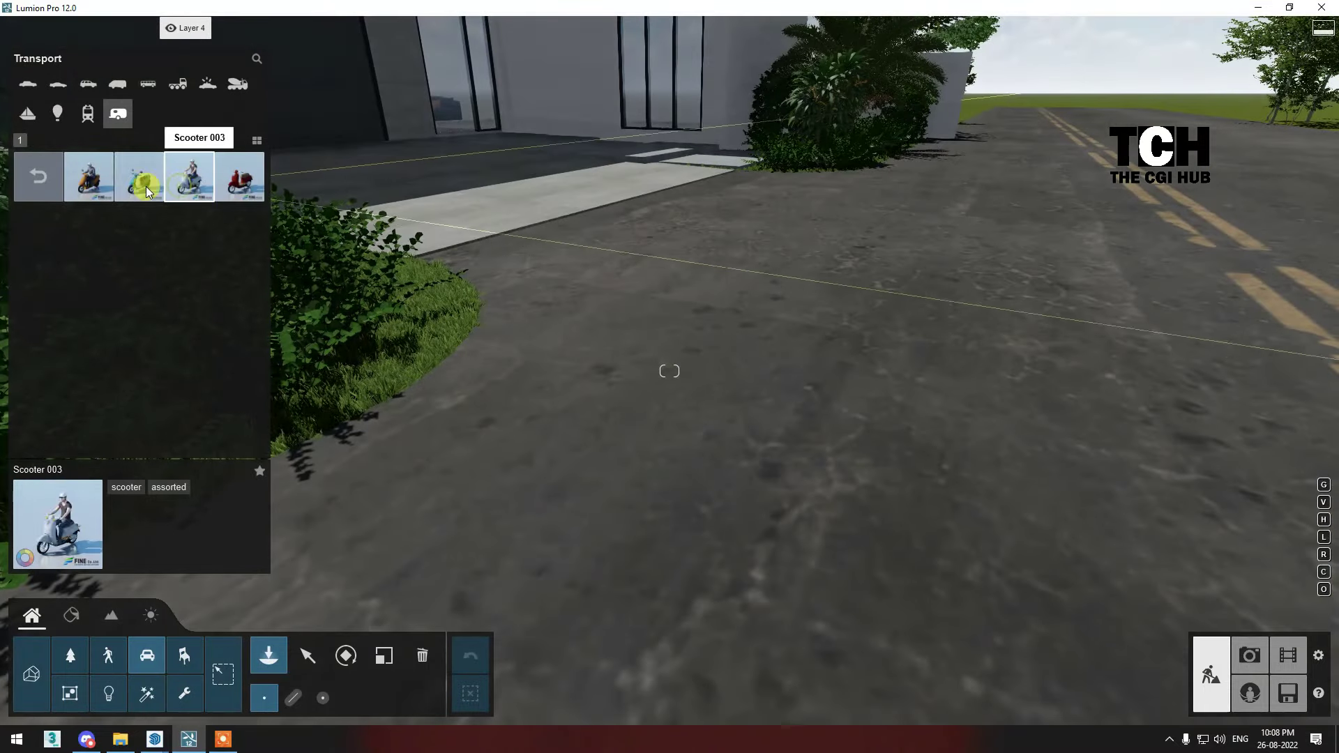
pyautogui.click(145, 187)
pyautogui.click(26, 177)
pyautogui.click(220, 190)
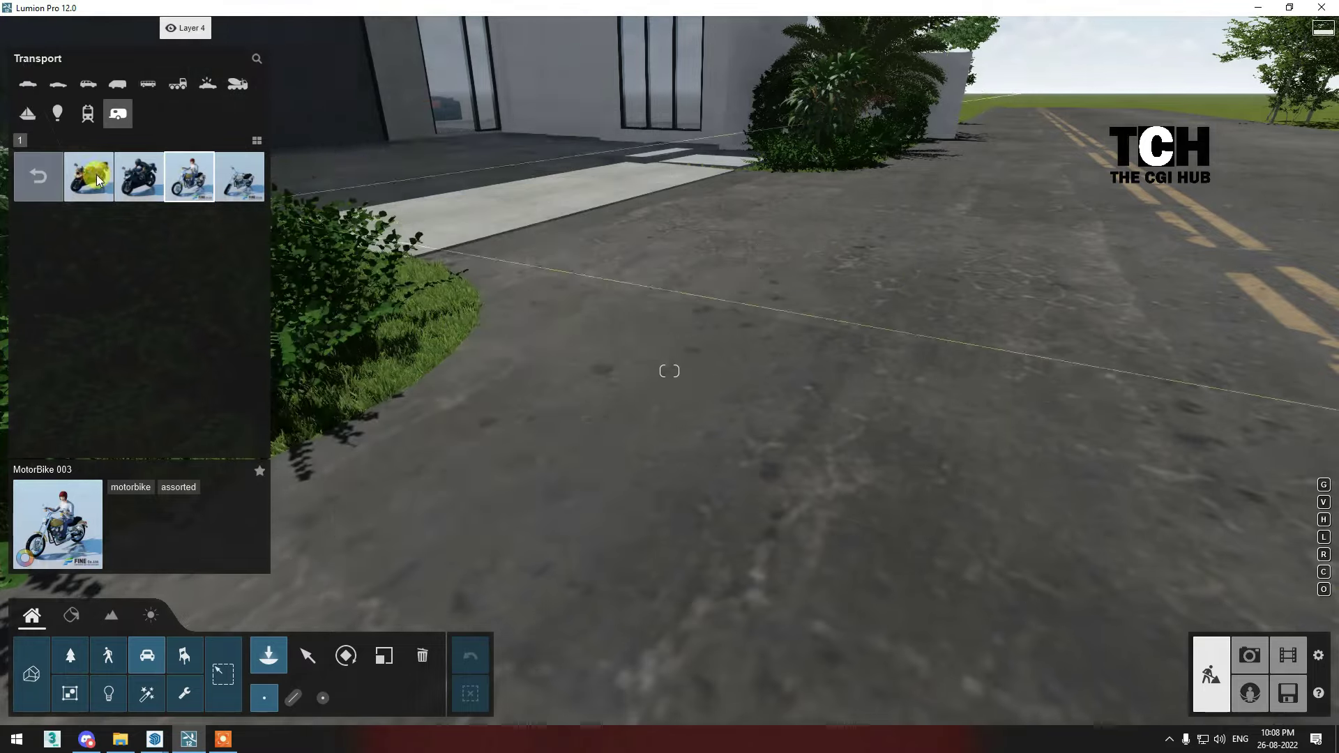
pyautogui.click(139, 177)
pyautogui.click(88, 178)
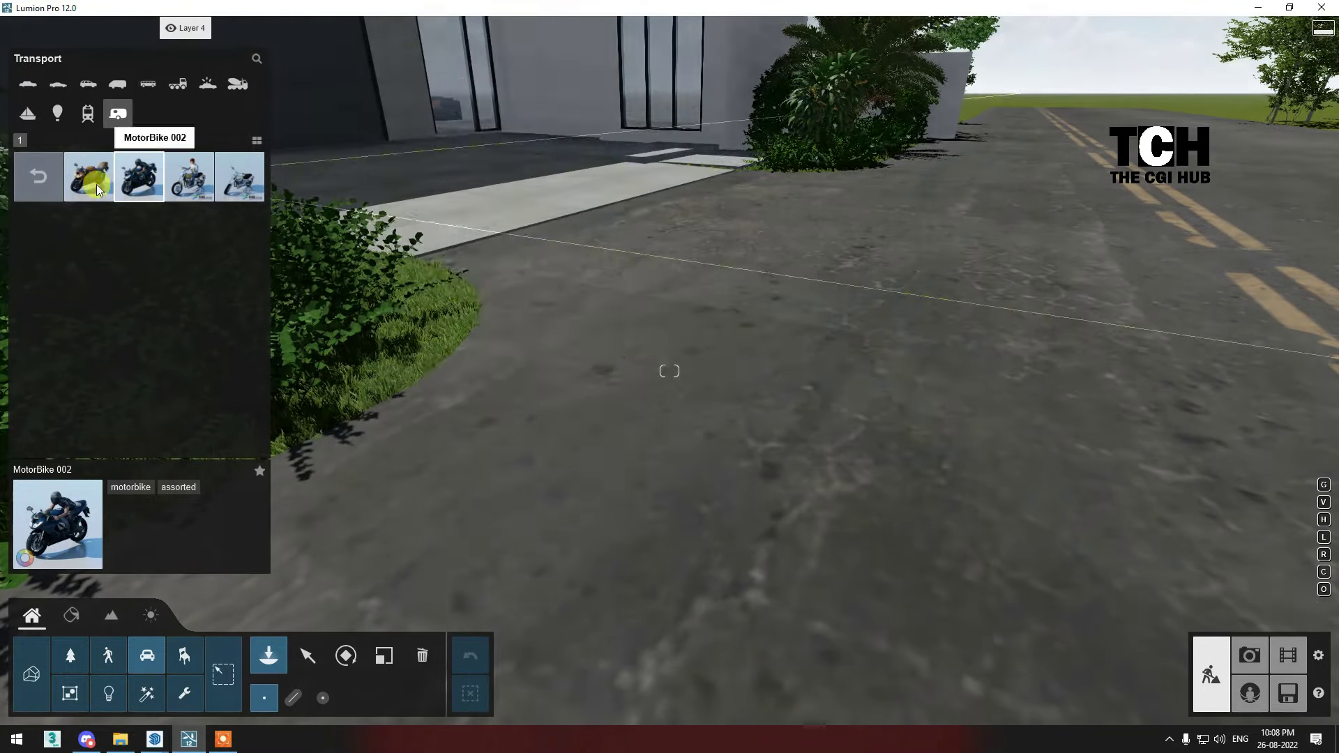
pyautogui.click(56, 177)
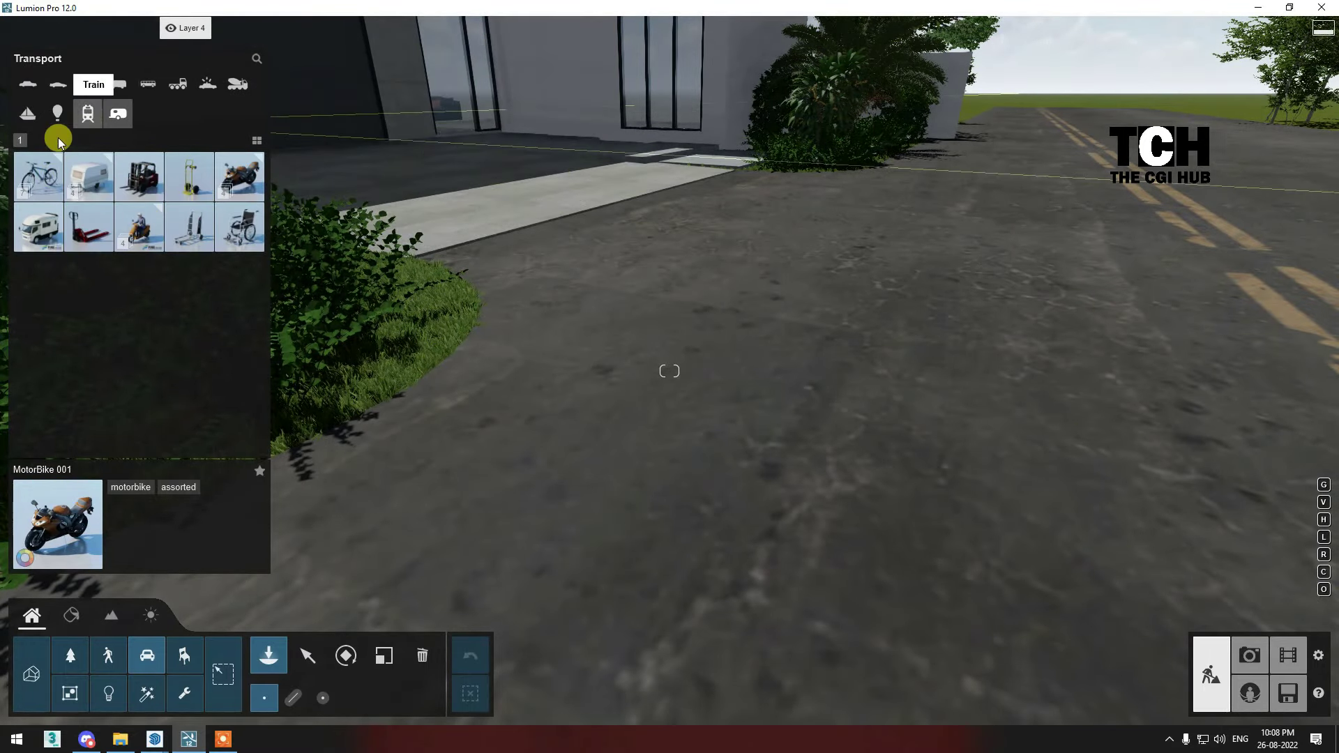
# Place a Bicycle HD 002 Parked beside the driveway plants.
pyautogui.click(82, 157)
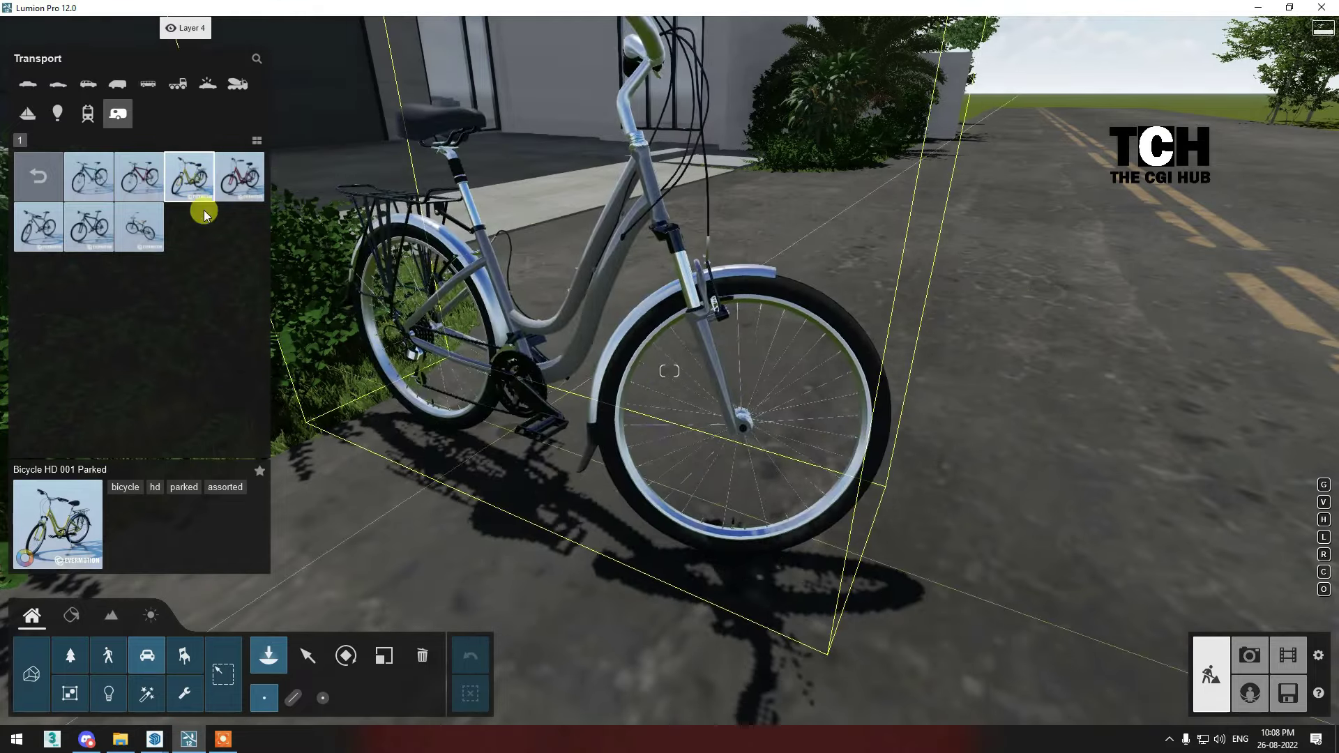
pyautogui.click(241, 177)
pyautogui.click(38, 227)
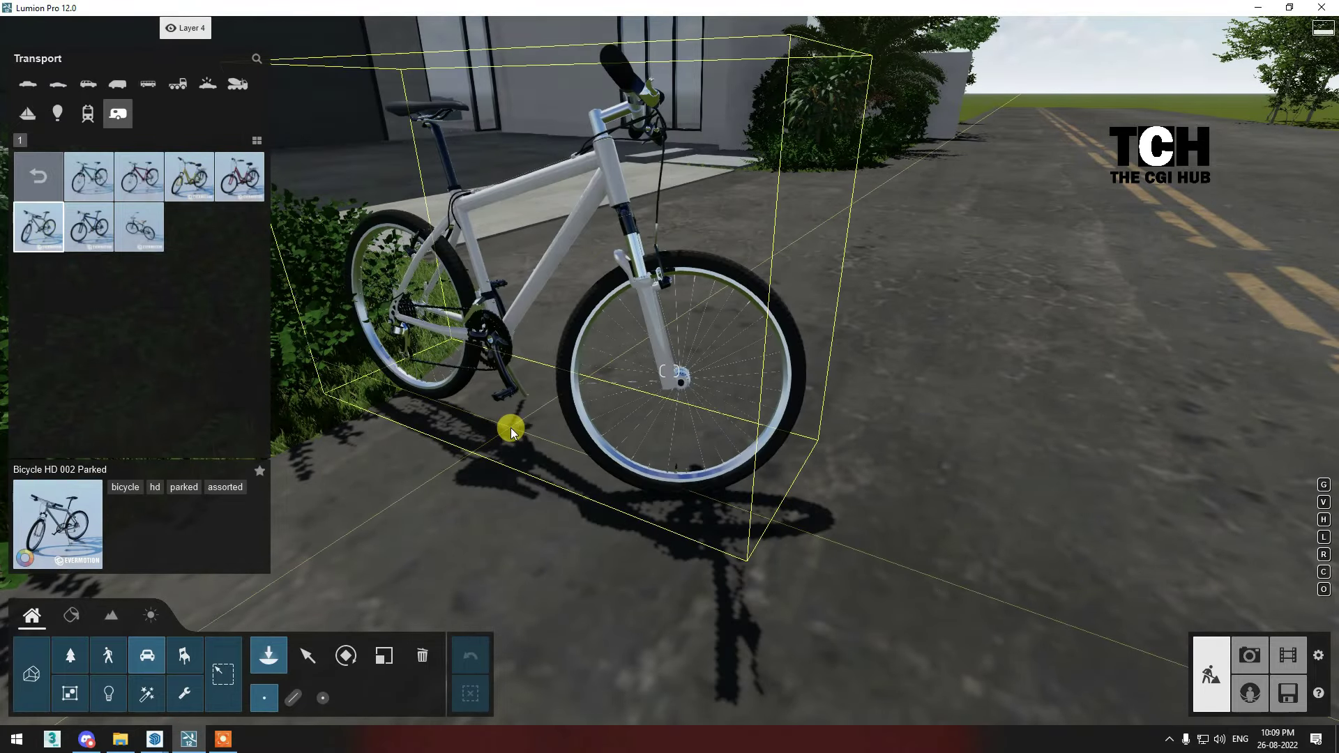
pyautogui.click(516, 429)
# Rotate the bicycle to a new angle and change its frame colour.
pyautogui.click(346, 652)
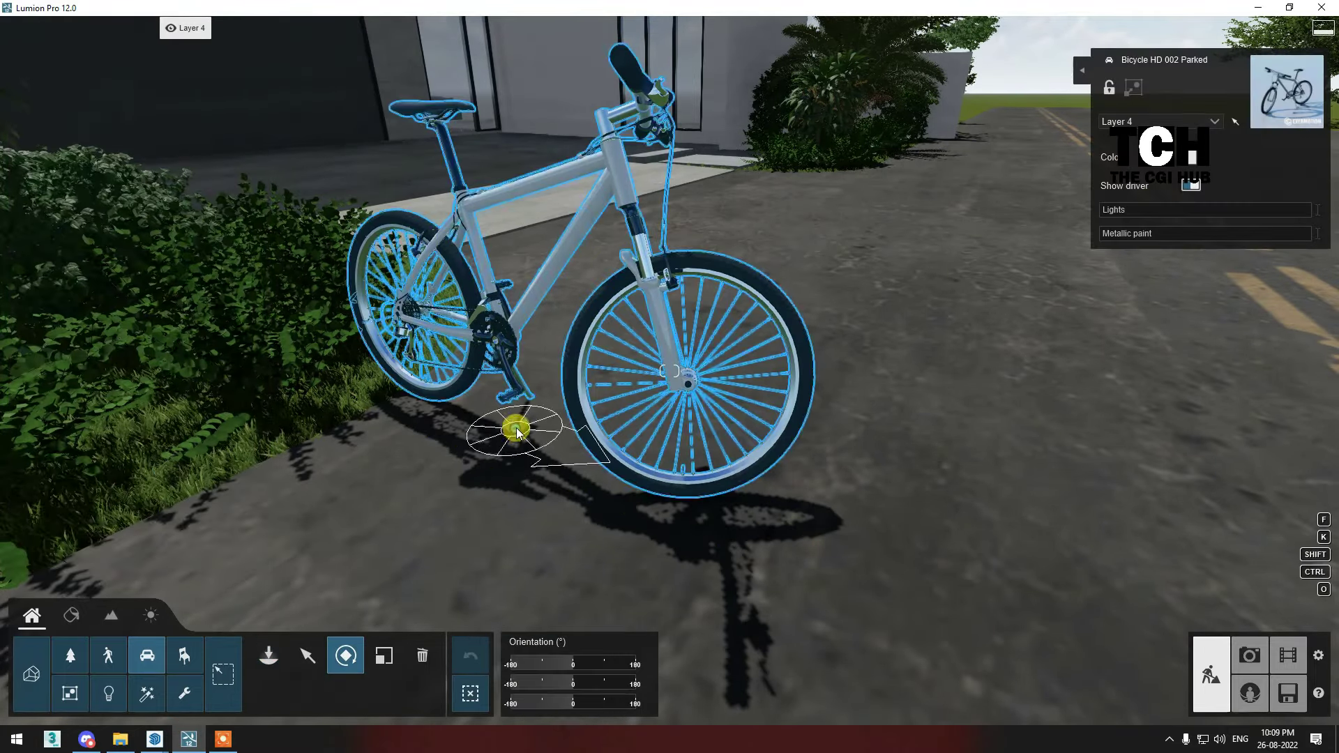
pyautogui.moveTo(517, 432); pyautogui.dragTo(590, 375)
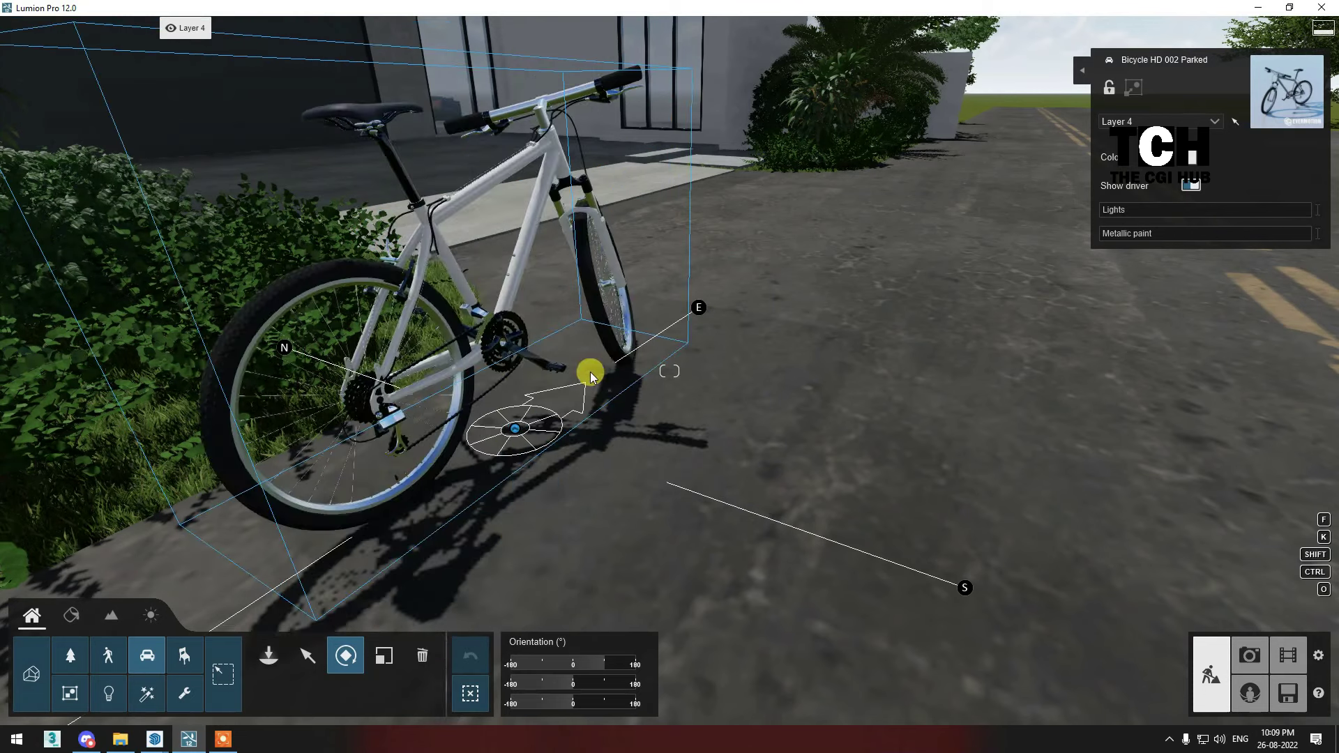
pyautogui.click(1195, 159)
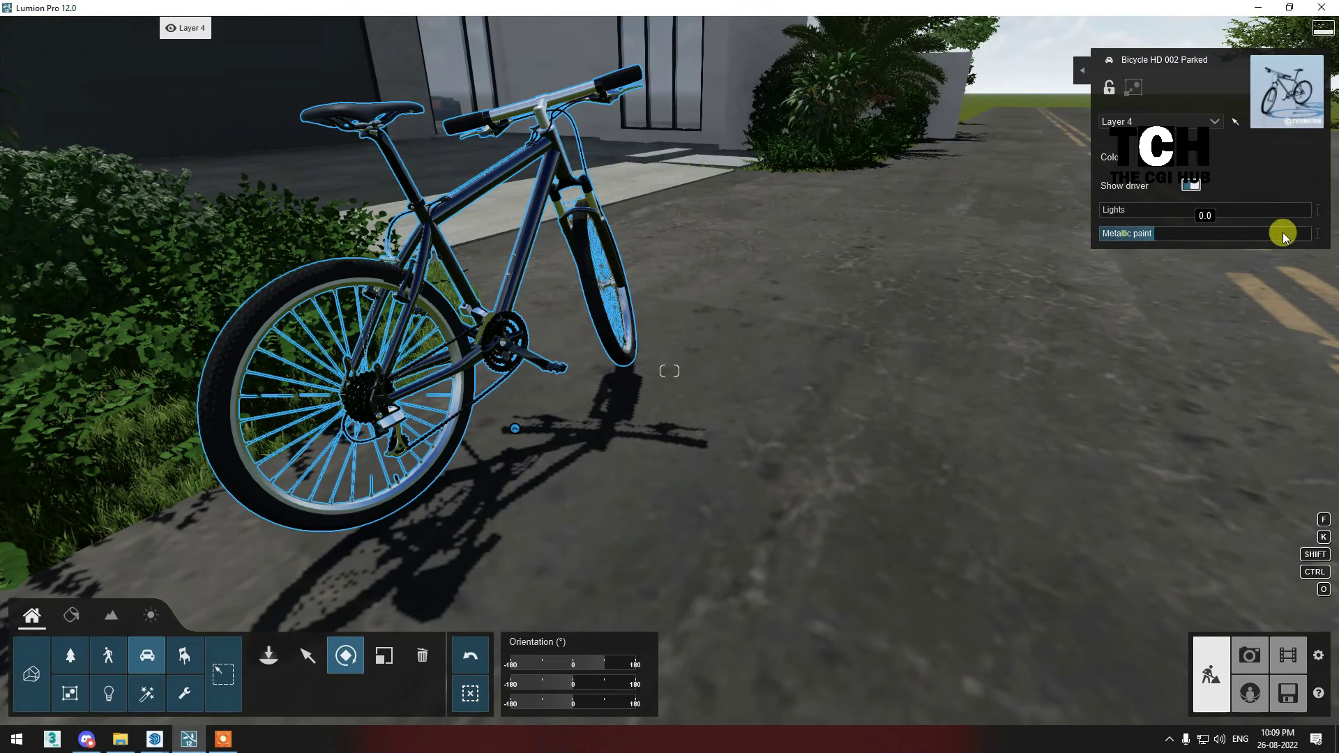
pyautogui.click(307, 656)
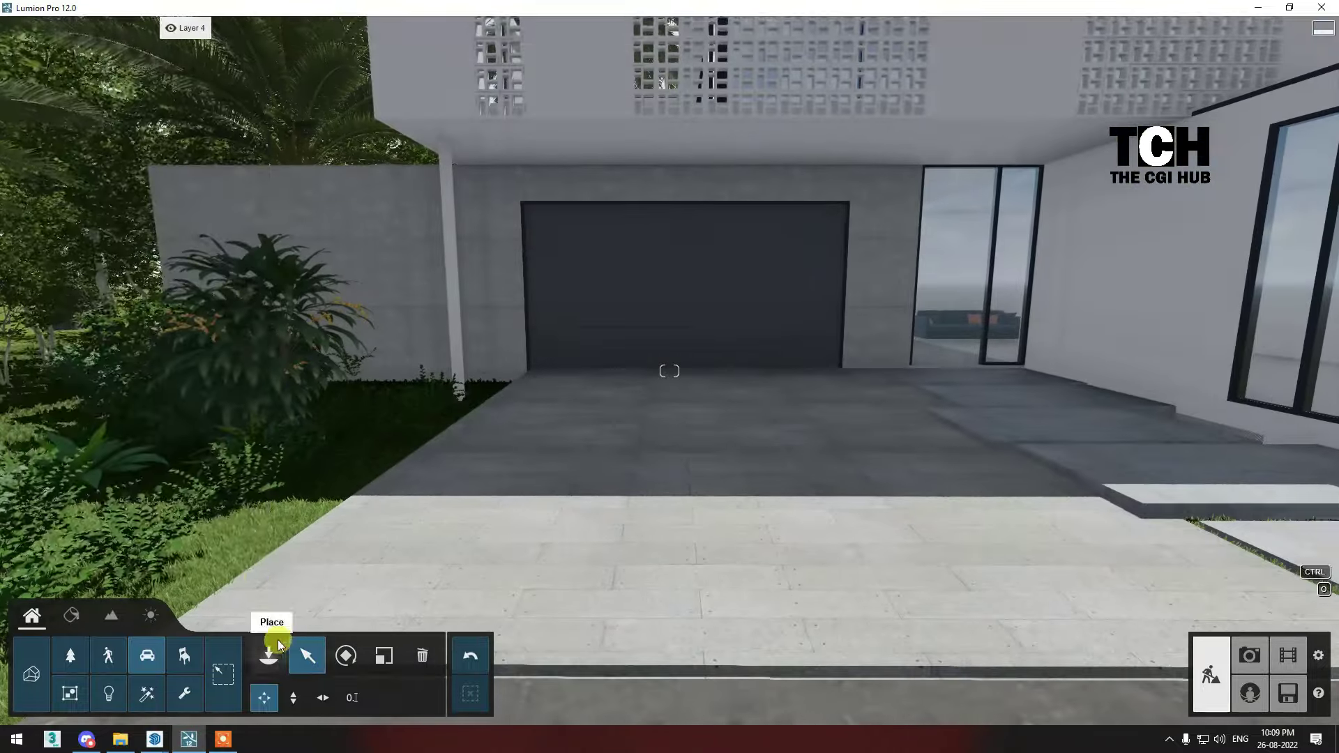
pyautogui.click(269, 656)
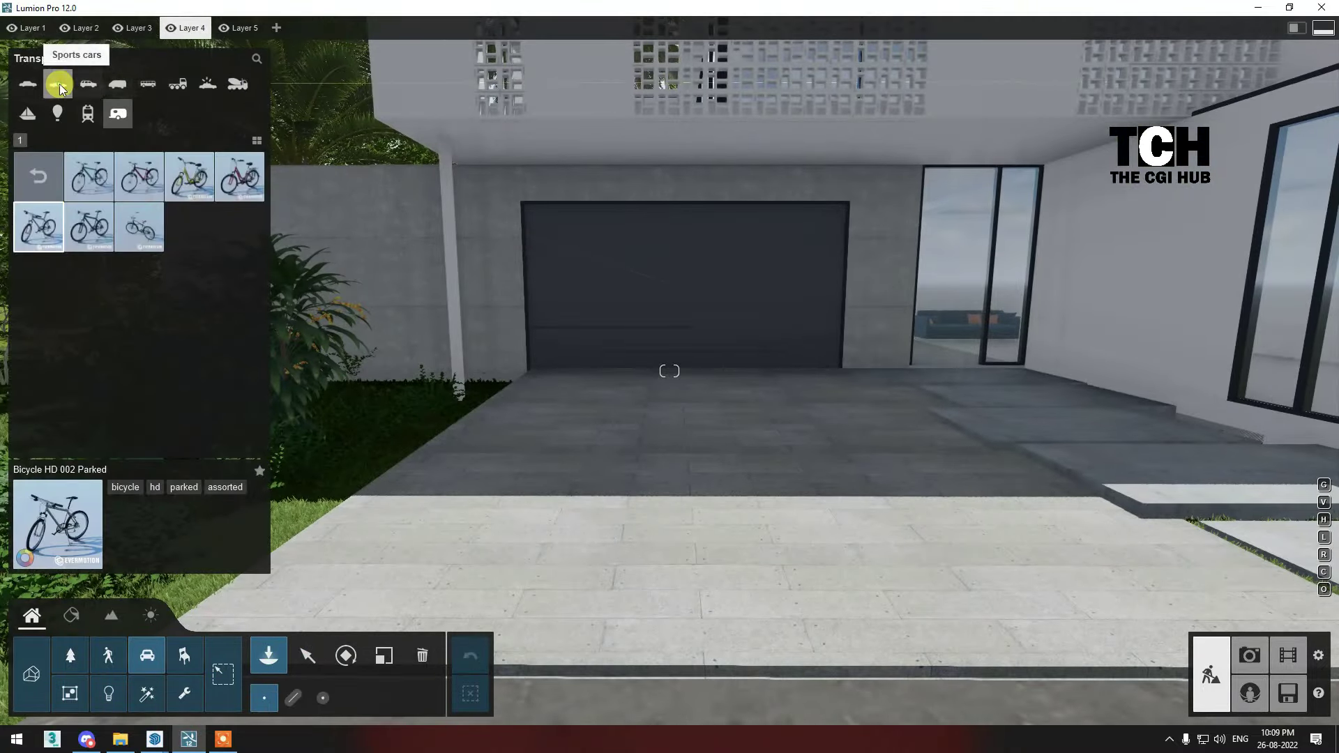
# Place a SportsCar HD 013 in front of the garage and select it.
pyautogui.click(58, 84)
pyautogui.click(233, 328)
pyautogui.click(704, 438)
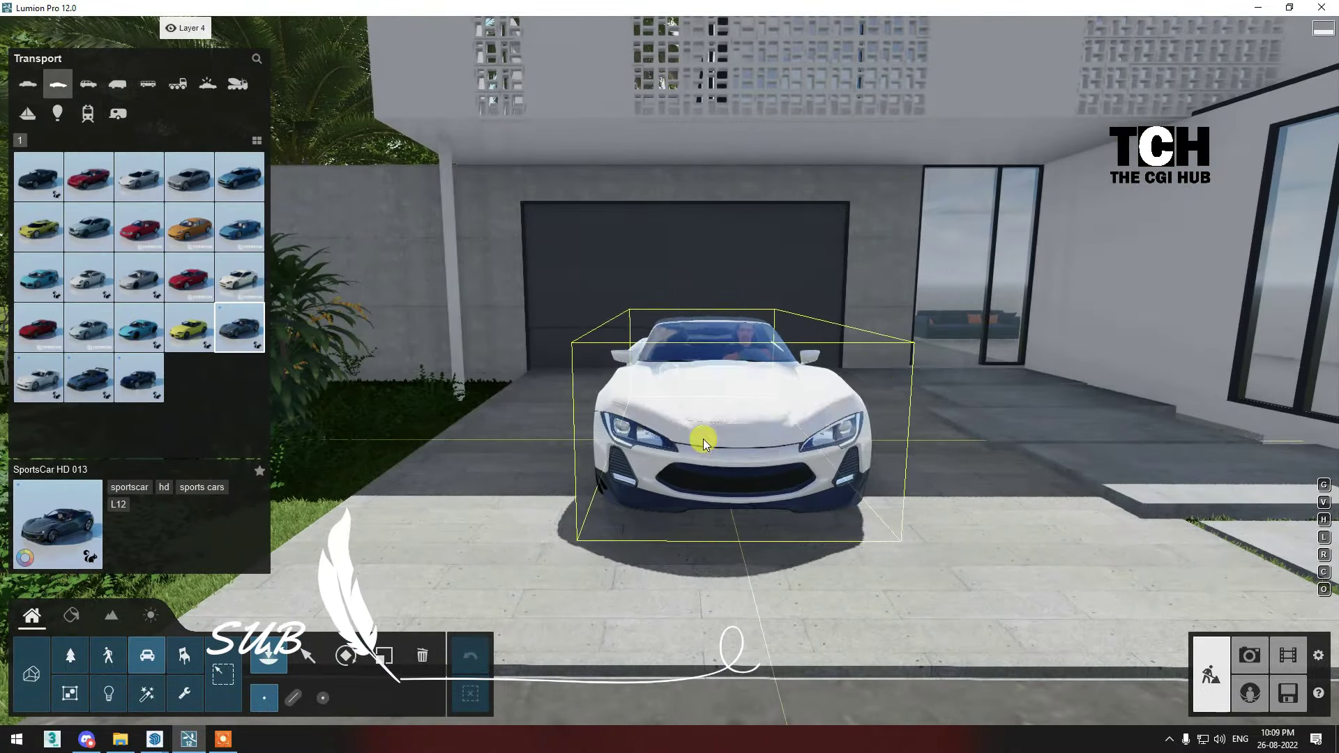
pyautogui.click(317, 656)
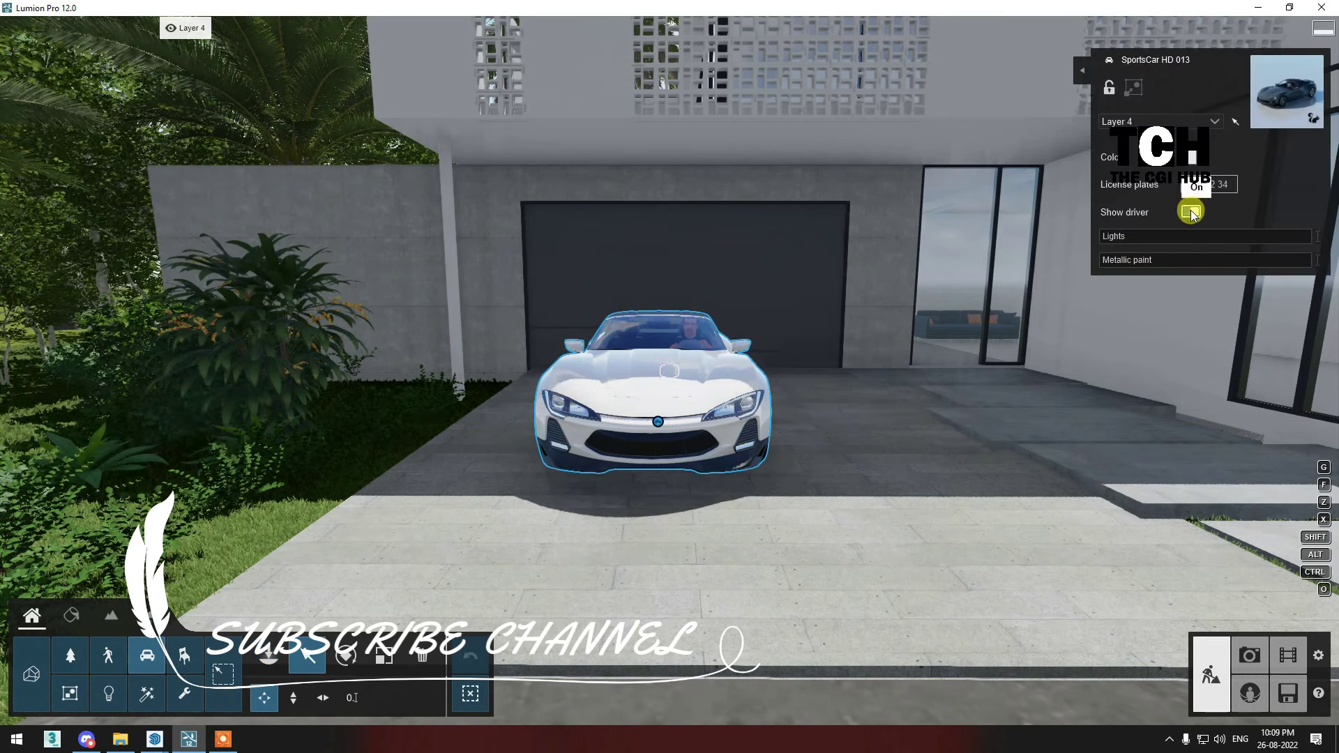
# Paint the car a more metallic yellow.
pyautogui.click(1144, 263)
pyautogui.click(1190, 158)
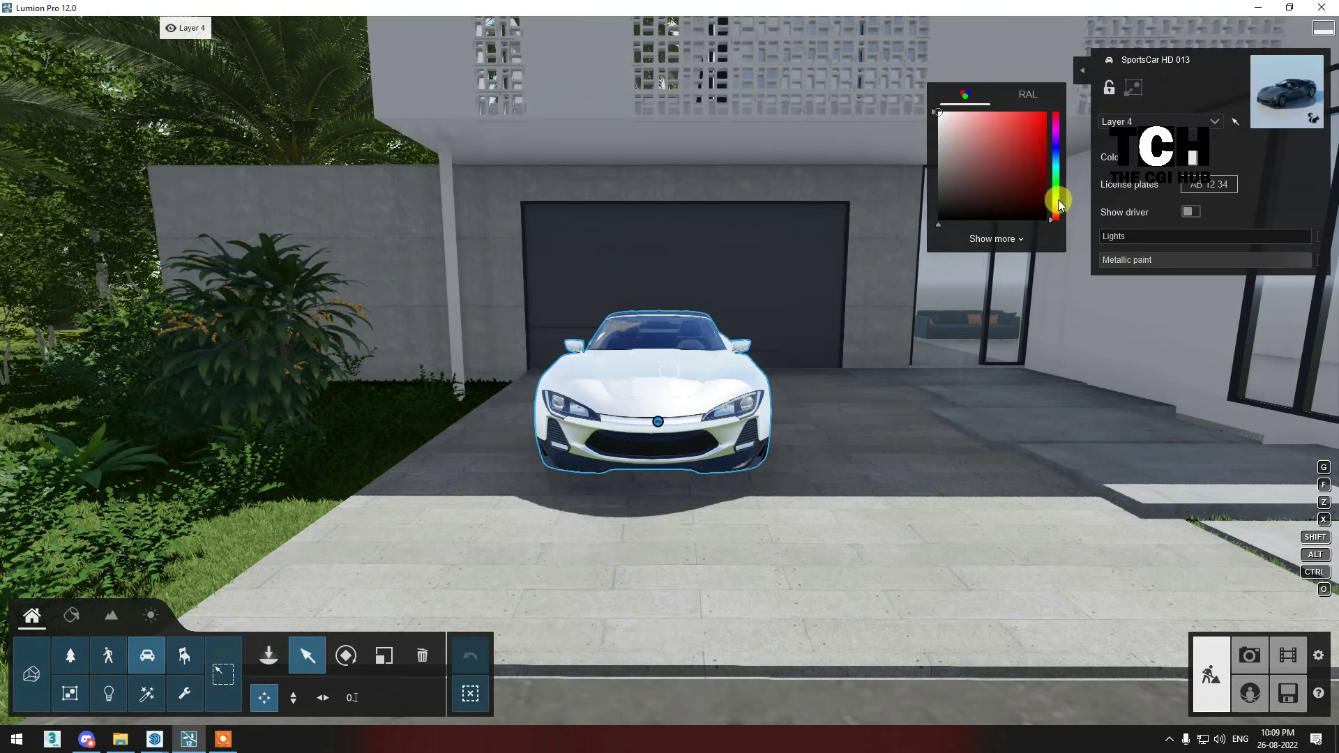
pyautogui.click(1059, 192)
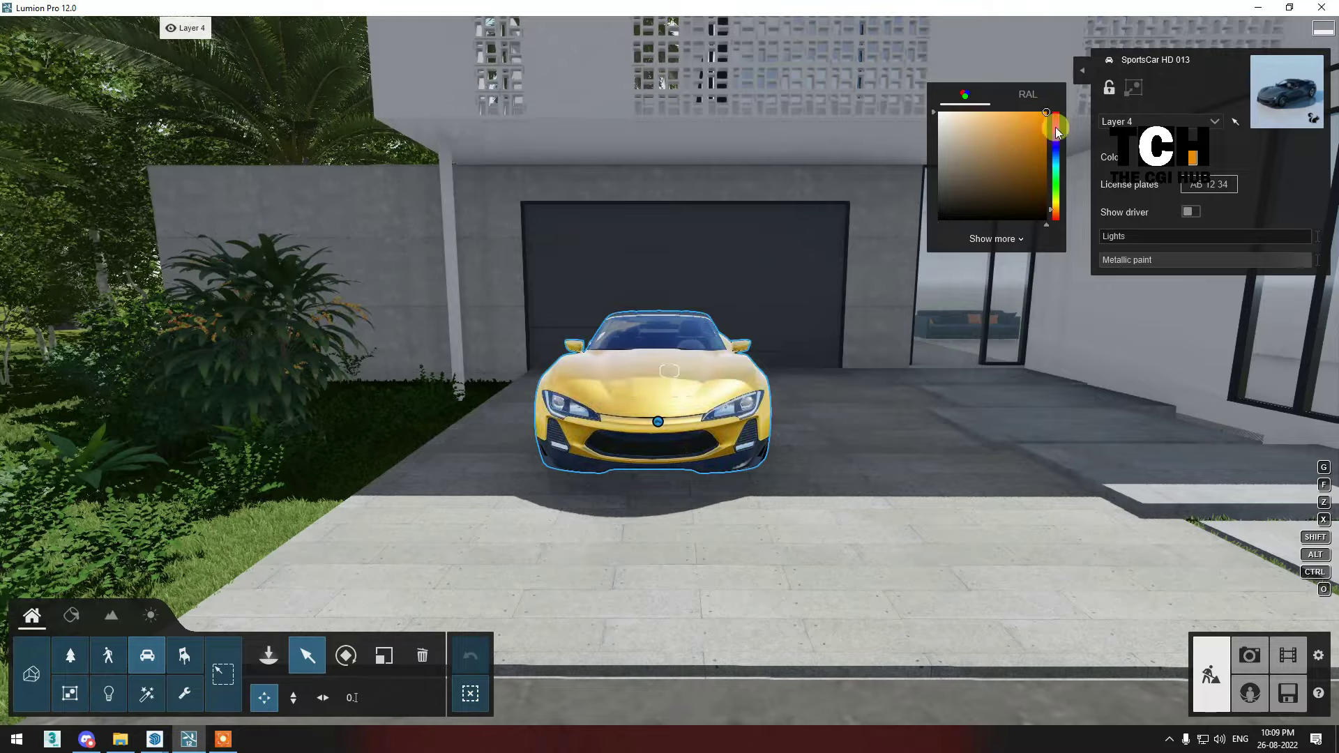
pyautogui.click(470, 693)
pyautogui.moveTo(471, 693); pyautogui.dragTo(391, 684, button='right')
pyautogui.hotkey('ctrl', '1')
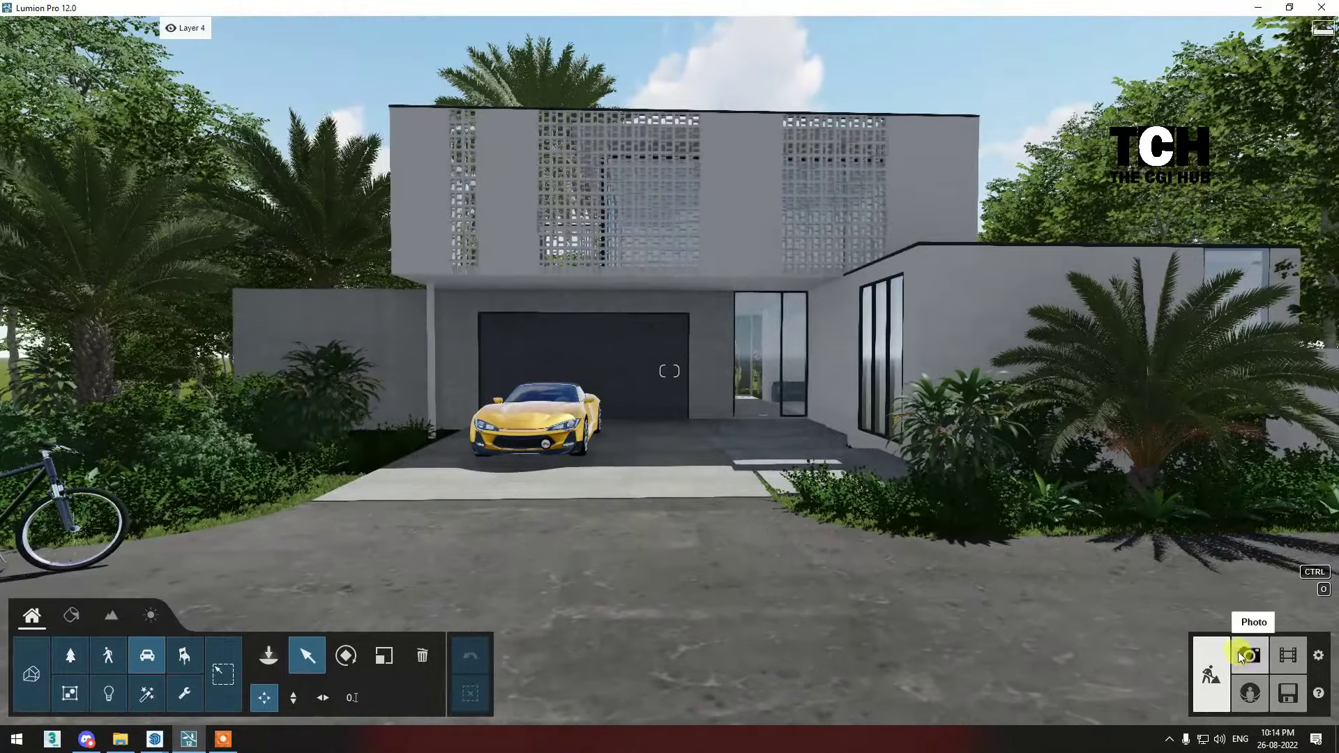
# Frame the house and car in Photo mode with adjusted focal length and store it as Photo 1.
pyautogui.click(1243, 659)
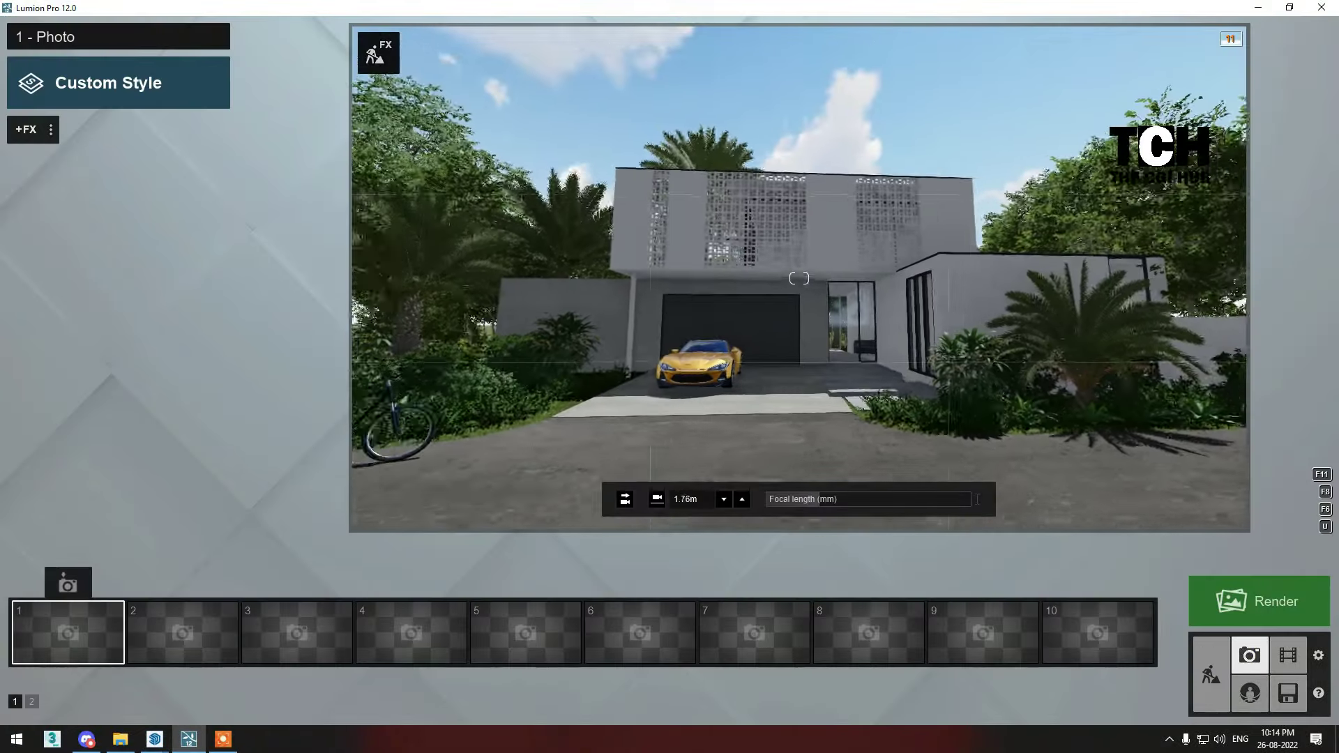
pyautogui.moveTo(840, 503); pyautogui.dragTo(847, 500)
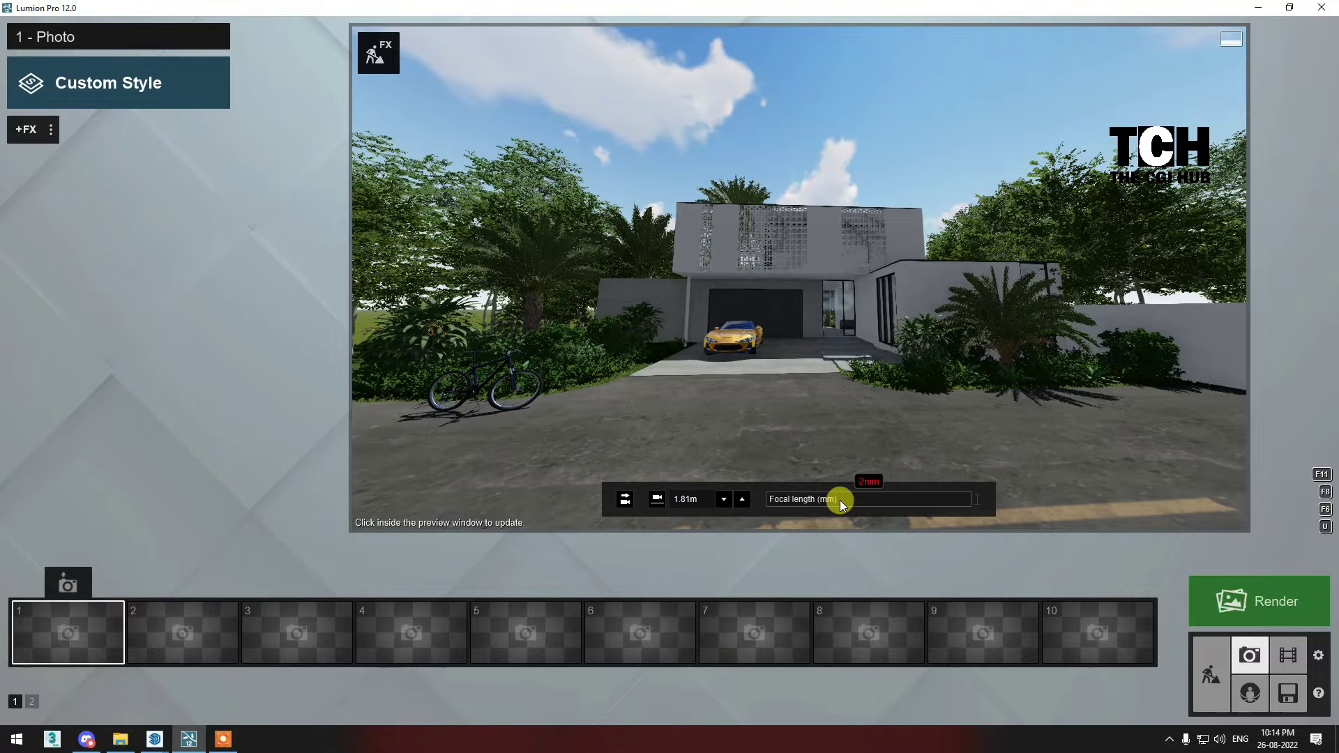
pyautogui.scroll(-5, 799, 278)
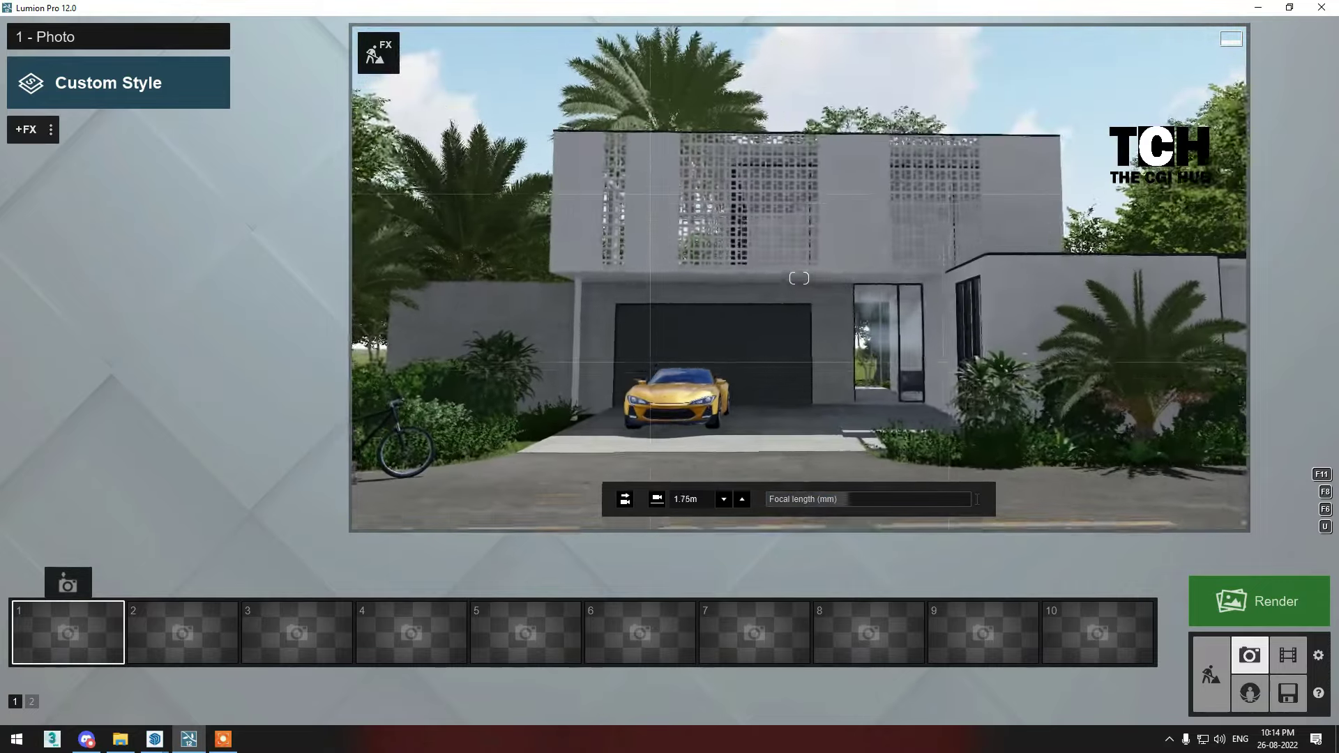
pyautogui.press('d')
pyautogui.press('e')
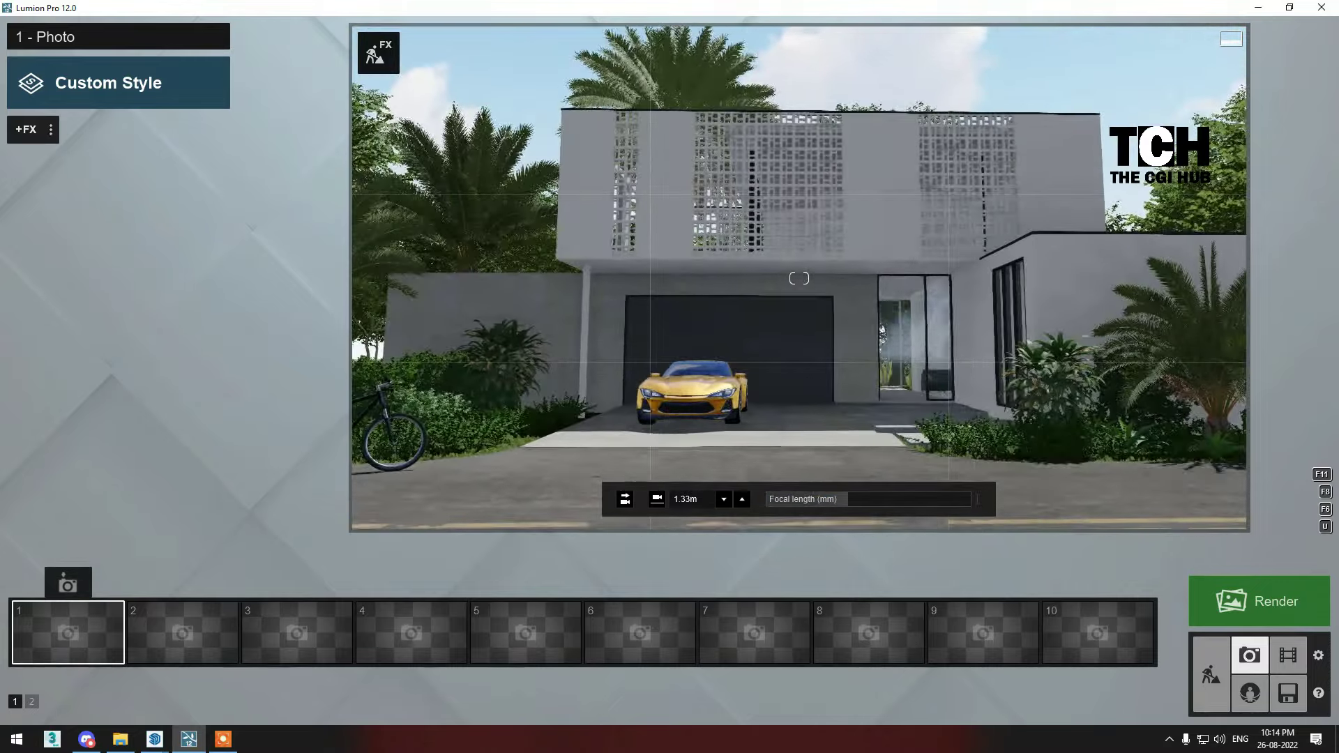
pyautogui.press('s')
pyautogui.press('q')
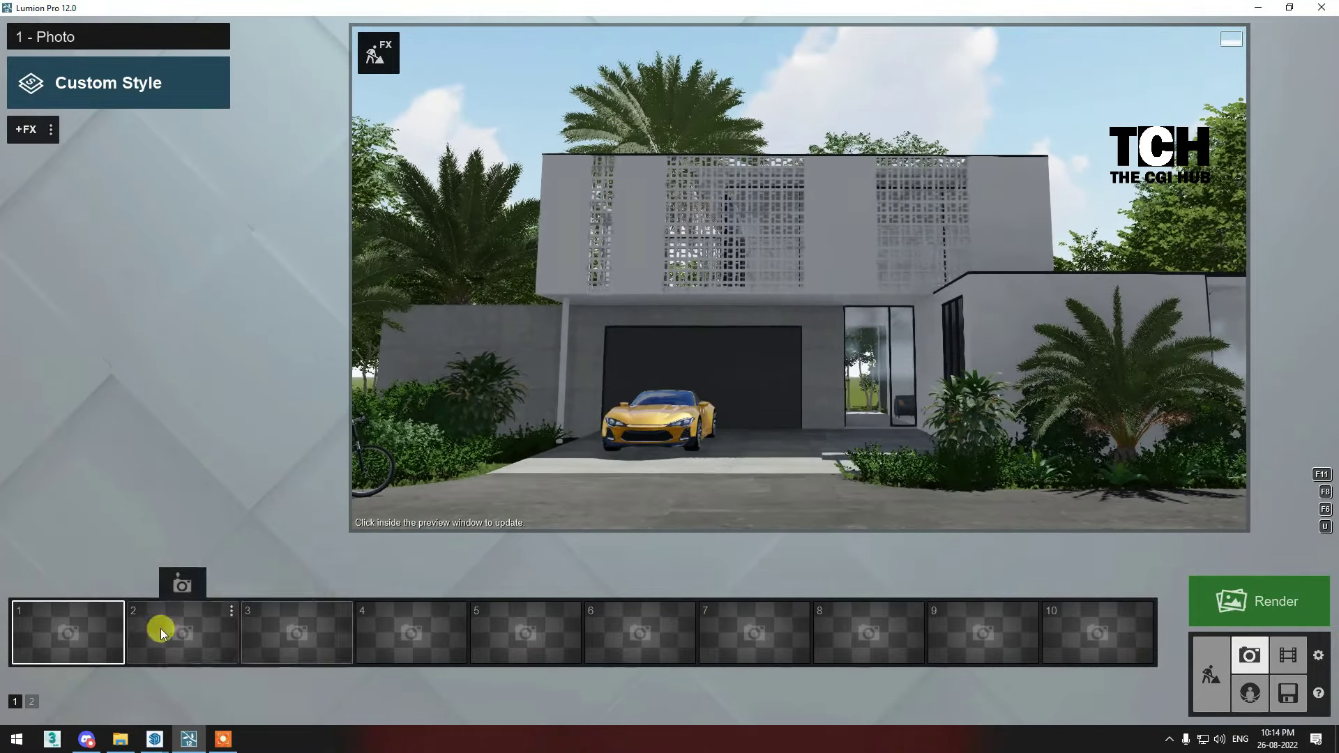
pyautogui.click(68, 583)
pyautogui.click(741, 500)
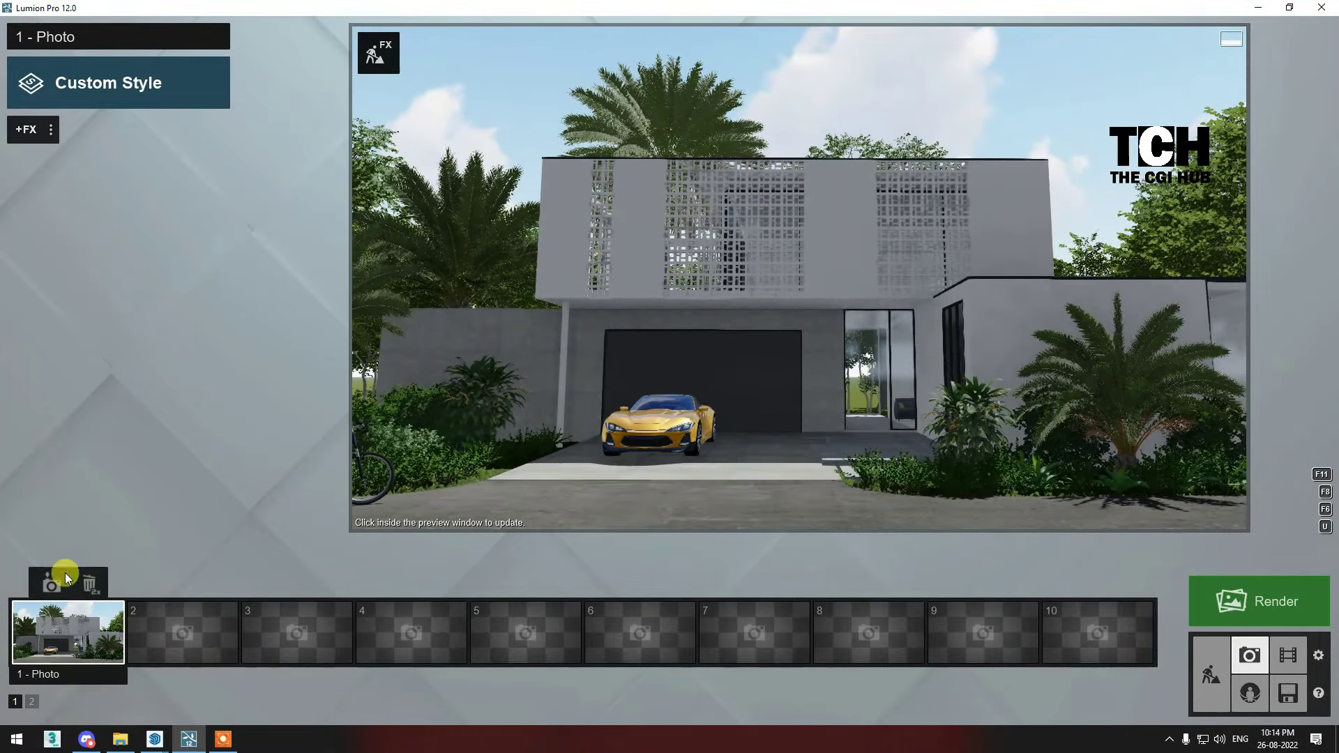
pyautogui.click(108, 82)
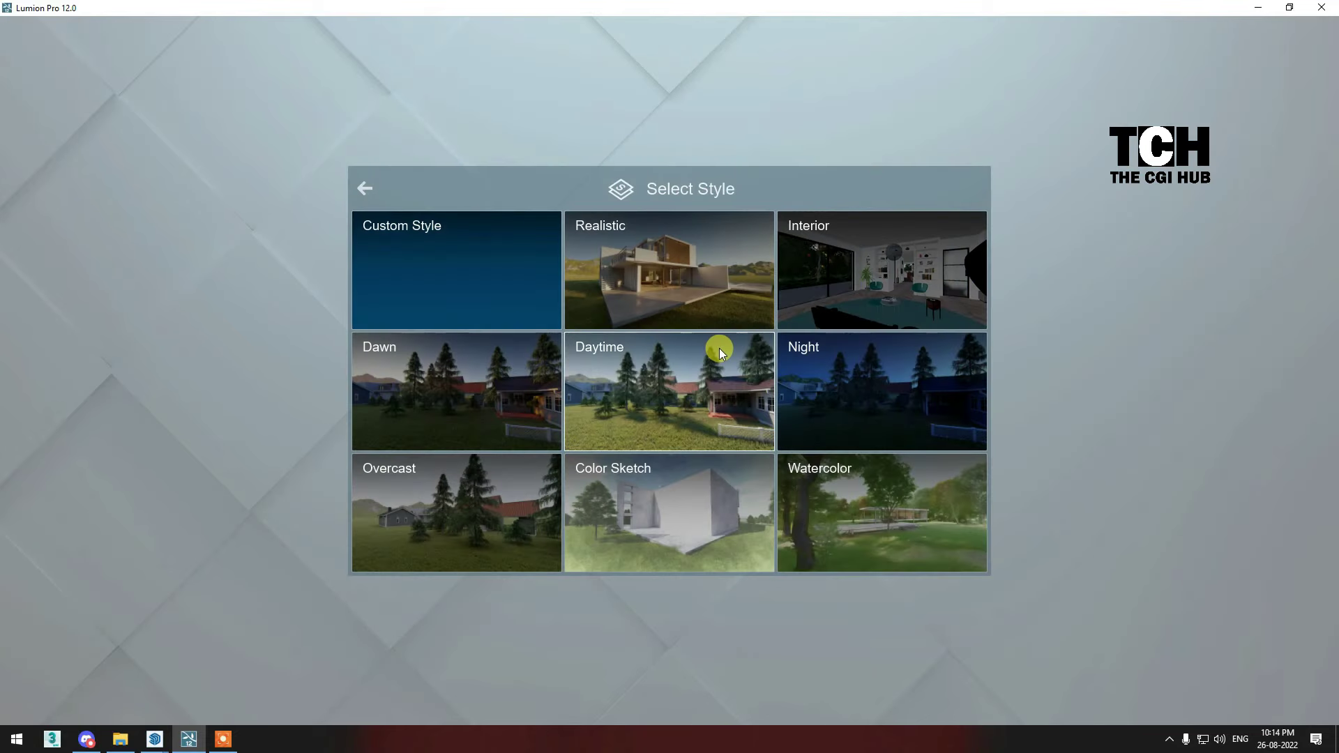
# Apply the Daytime style and a clear Poliigon real sky with adjusted heading.
pyautogui.click(687, 369)
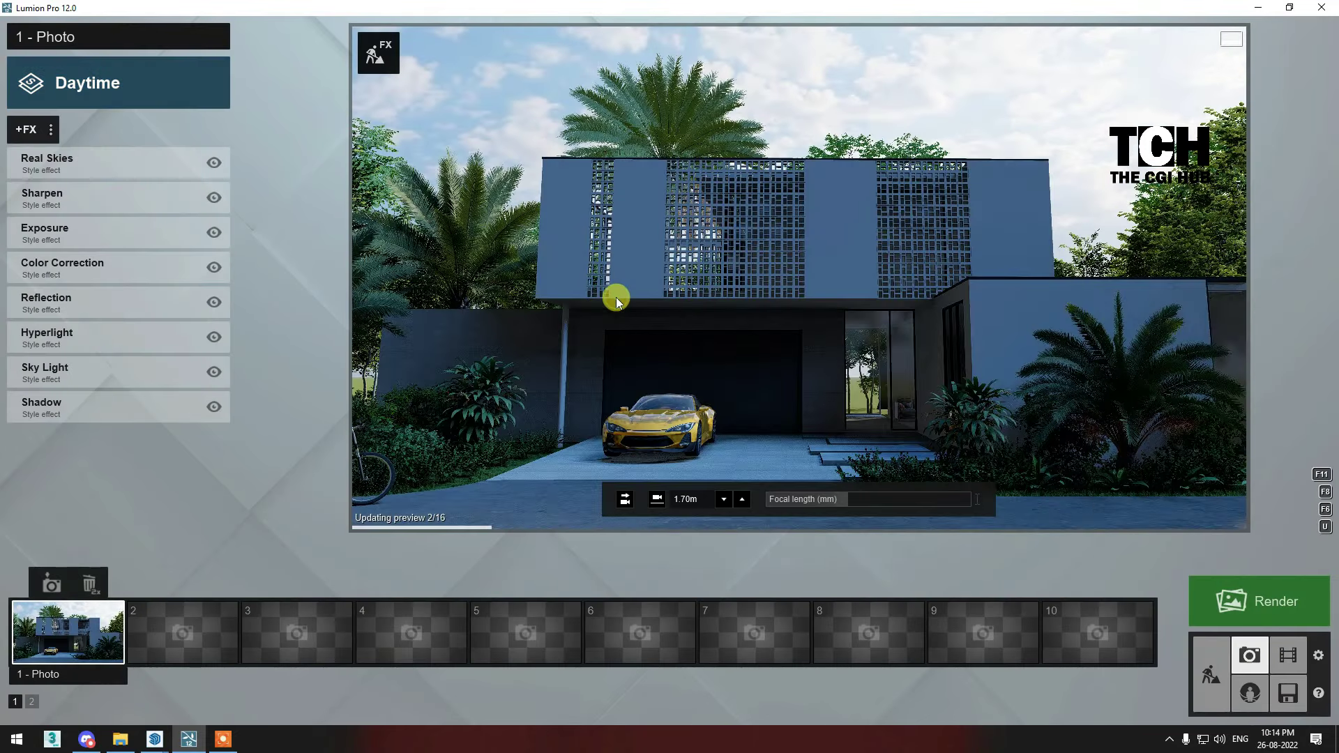
pyautogui.click(69, 165)
pyautogui.click(67, 194)
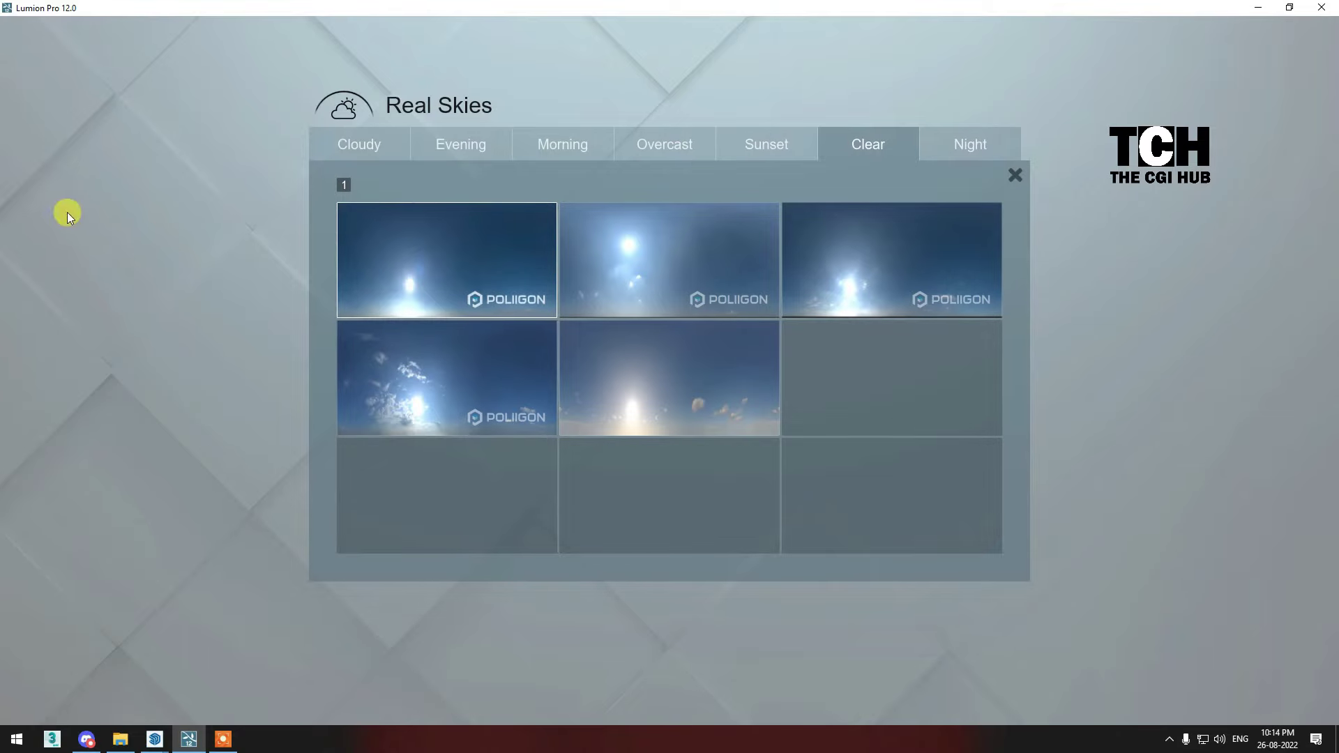
pyautogui.click(89, 238)
pyautogui.moveTo(145, 246); pyautogui.dragTo(194, 245)
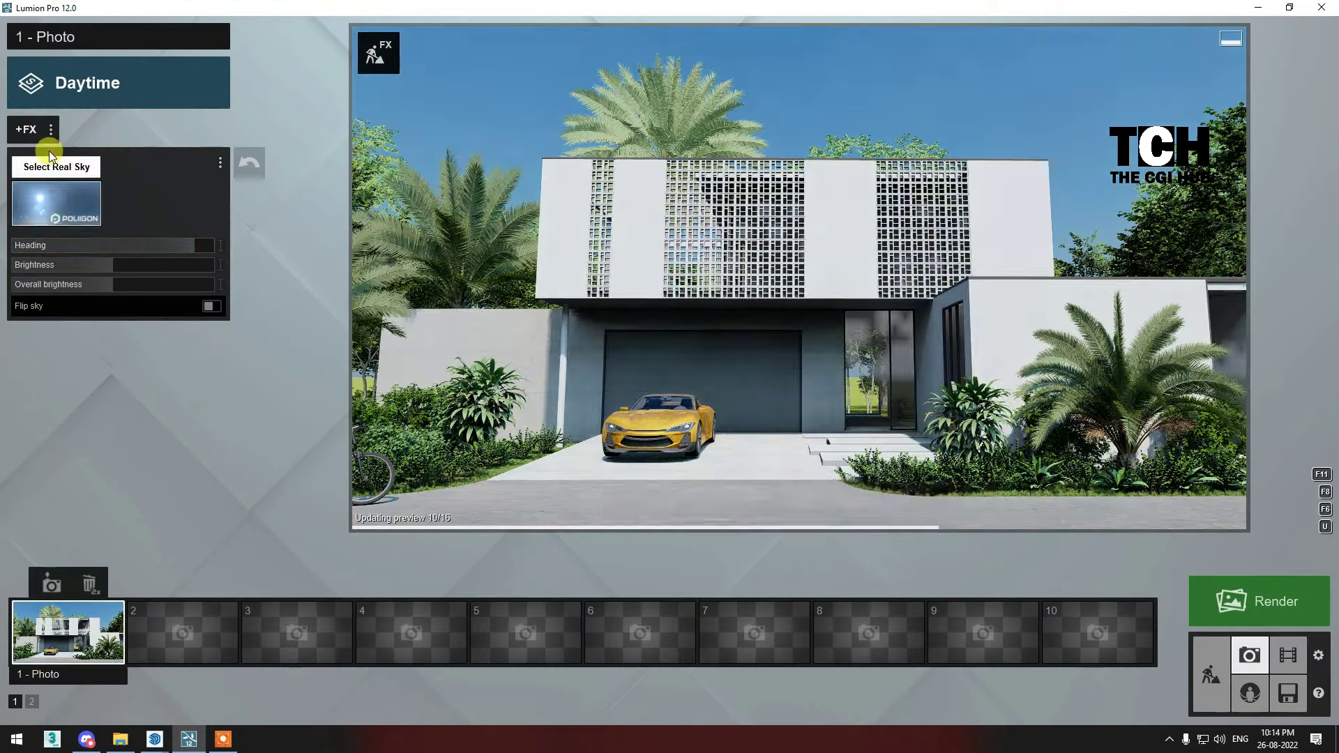
pyautogui.click(20, 162)
# Shift the image tint slightly in Color Correction.
pyautogui.click(70, 188)
pyautogui.click(20, 161)
pyautogui.click(42, 185)
pyautogui.click(19, 162)
pyautogui.click(77, 261)
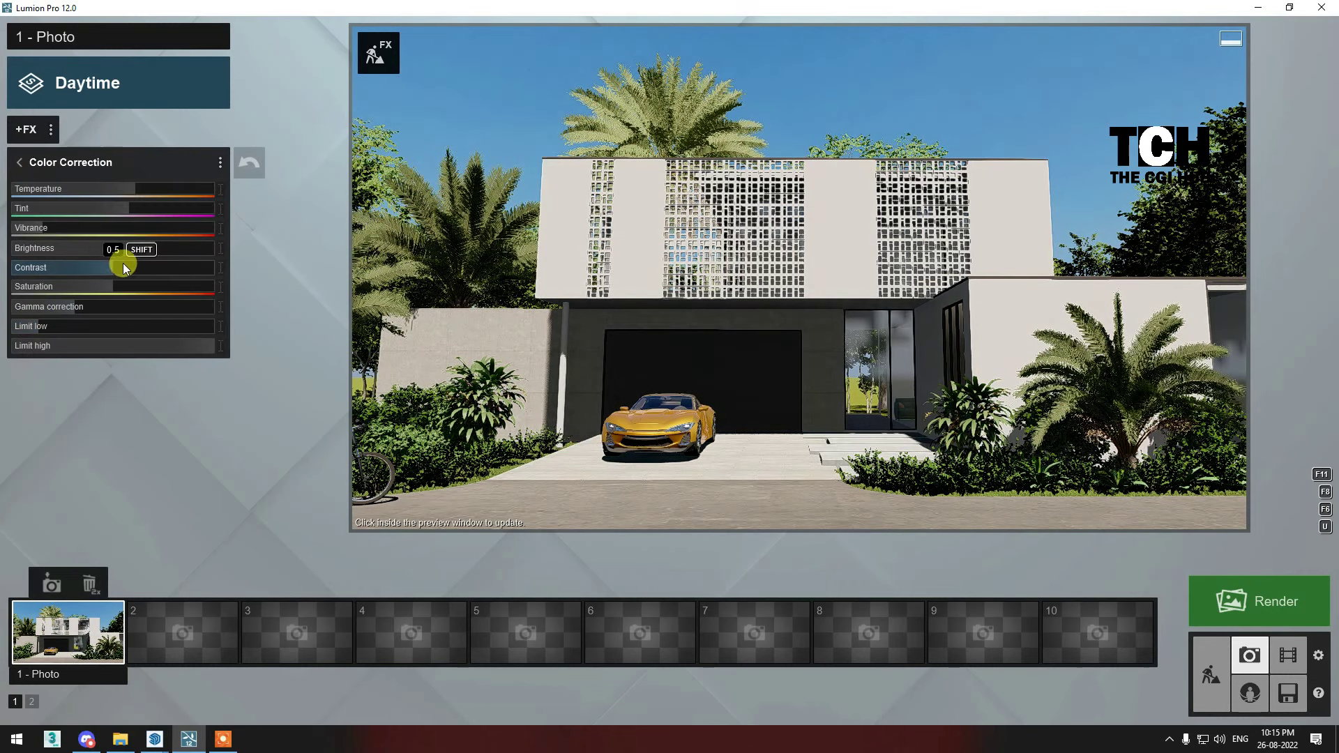
pyautogui.moveTo(124, 208); pyautogui.dragTo(3, 231)
pyautogui.click(79, 162)
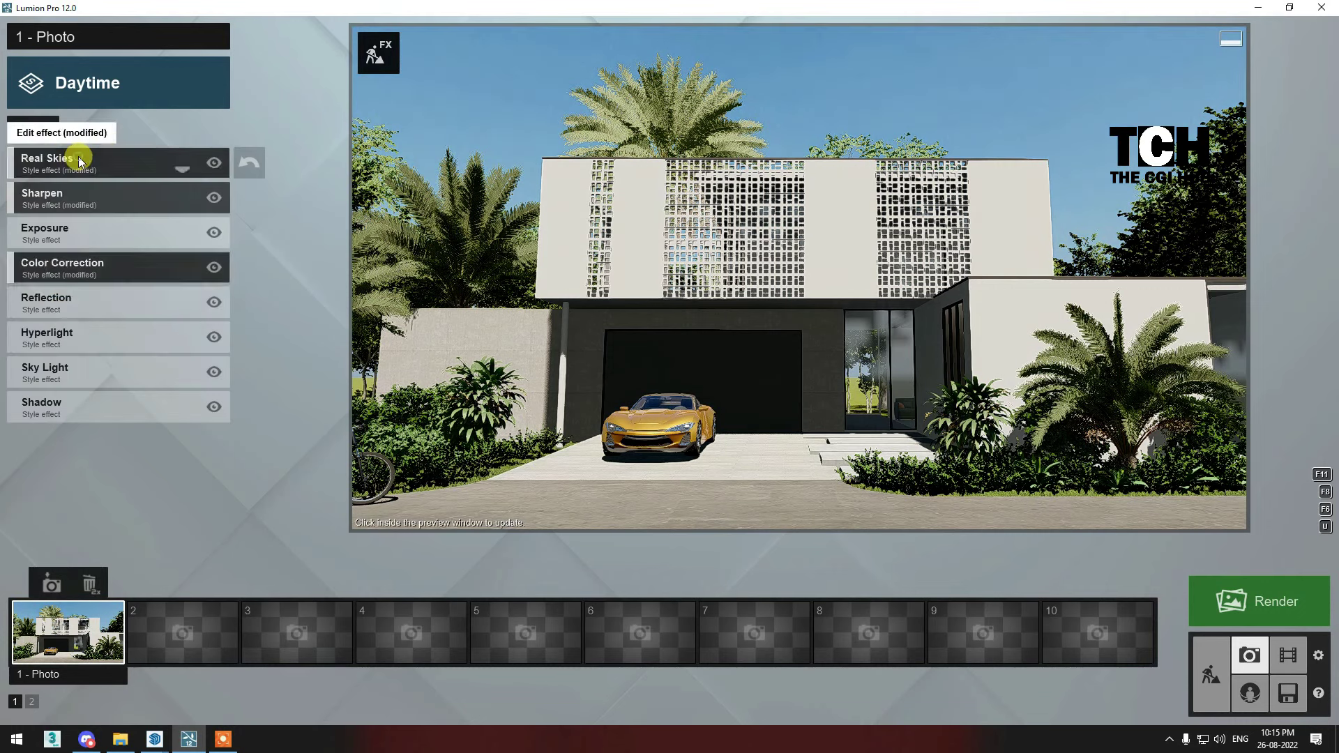
# Add the glass door as a reflection plane.
pyautogui.click(70, 298)
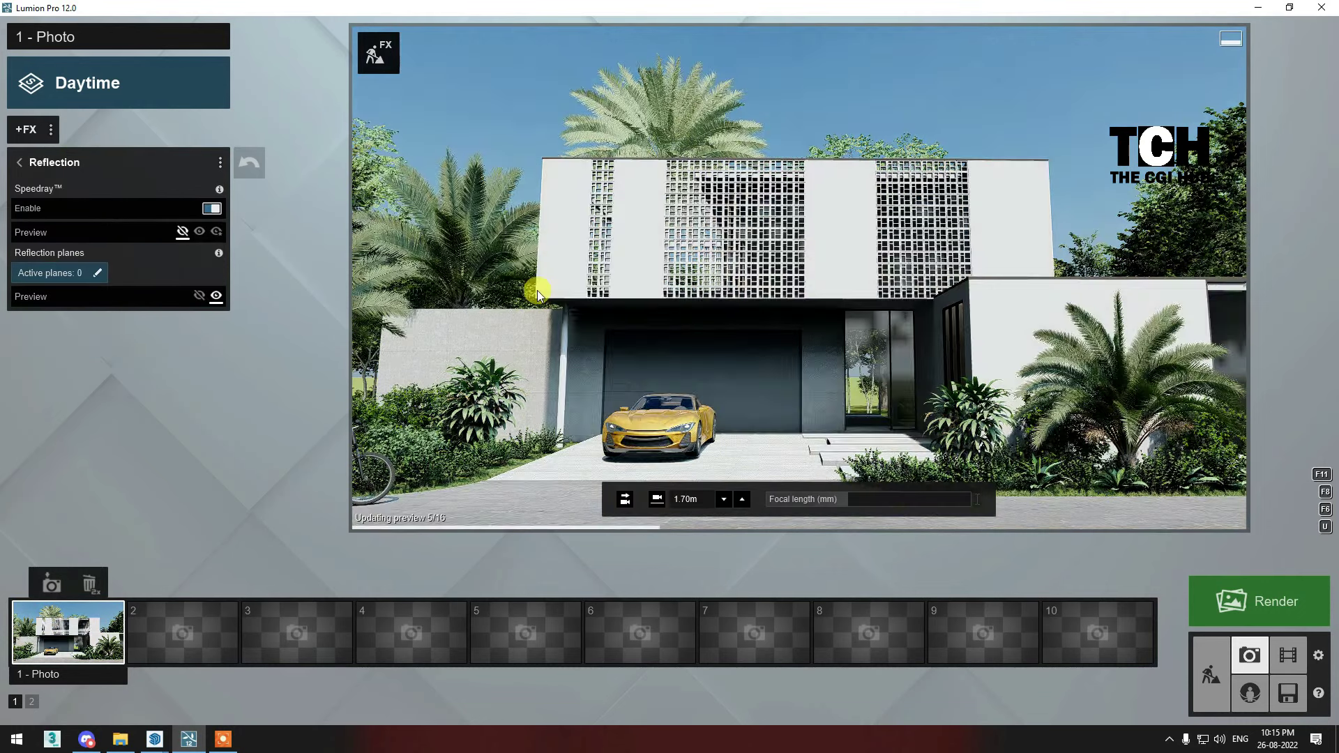
pyautogui.click(97, 272)
pyautogui.click(213, 671)
pyautogui.click(787, 524)
pyautogui.click(1309, 699)
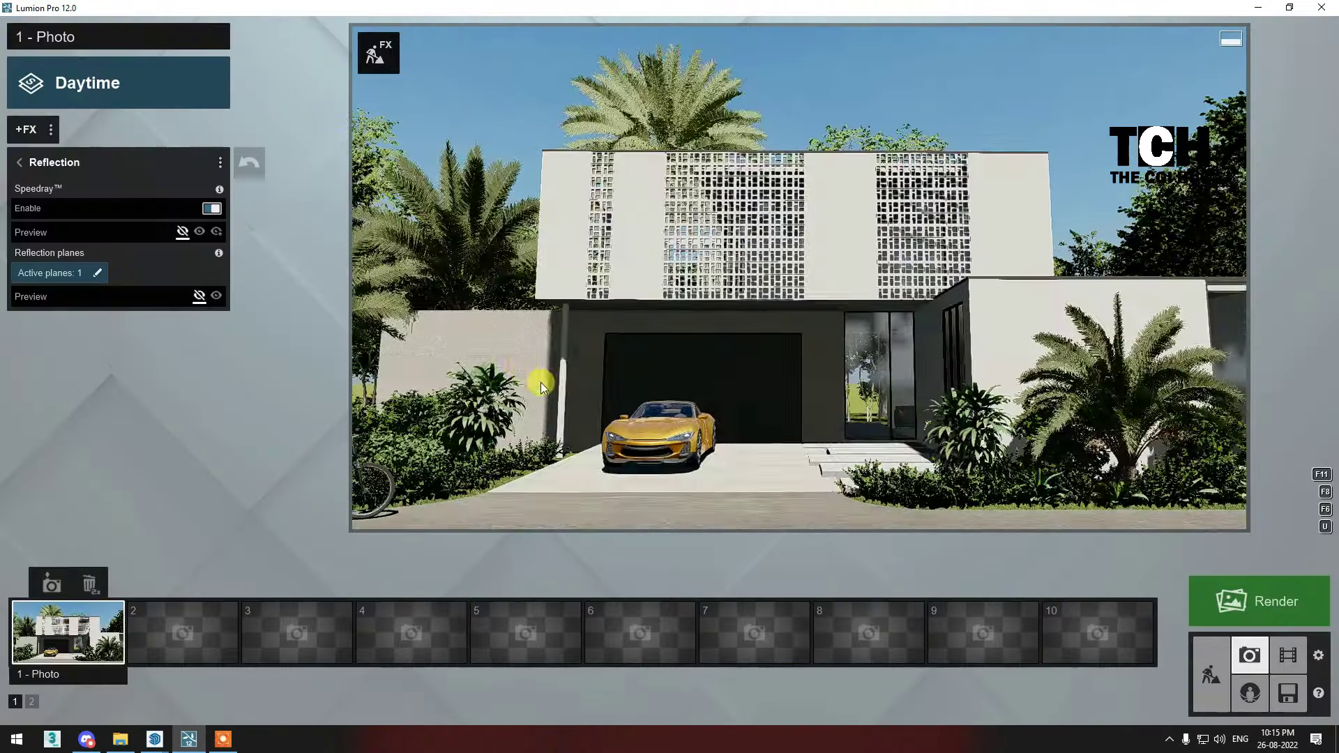
# Add a Sky Light effect to the photo and brighten it.
pyautogui.click(42, 158)
pyautogui.click(98, 346)
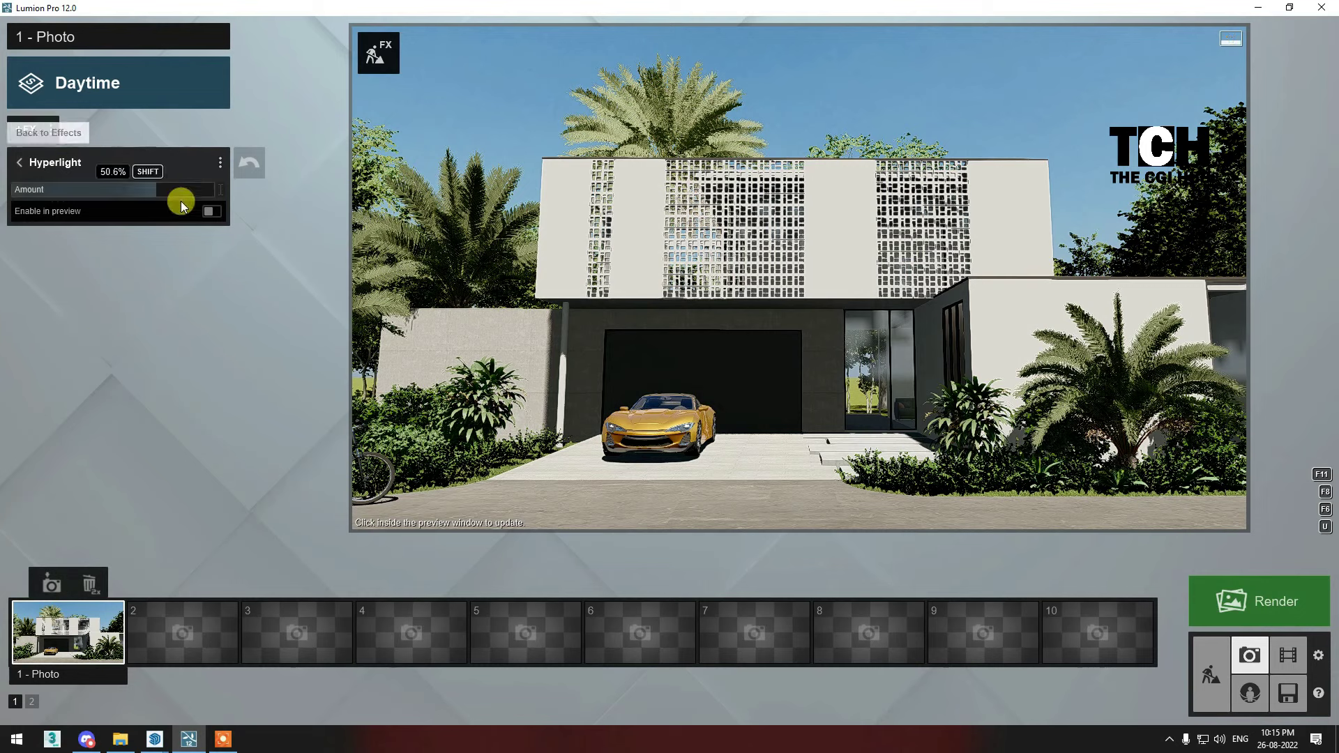
pyautogui.click(34, 142)
pyautogui.click(364, 185)
pyautogui.click(15, 129)
pyautogui.click(3, 249)
pyautogui.click(92, 384)
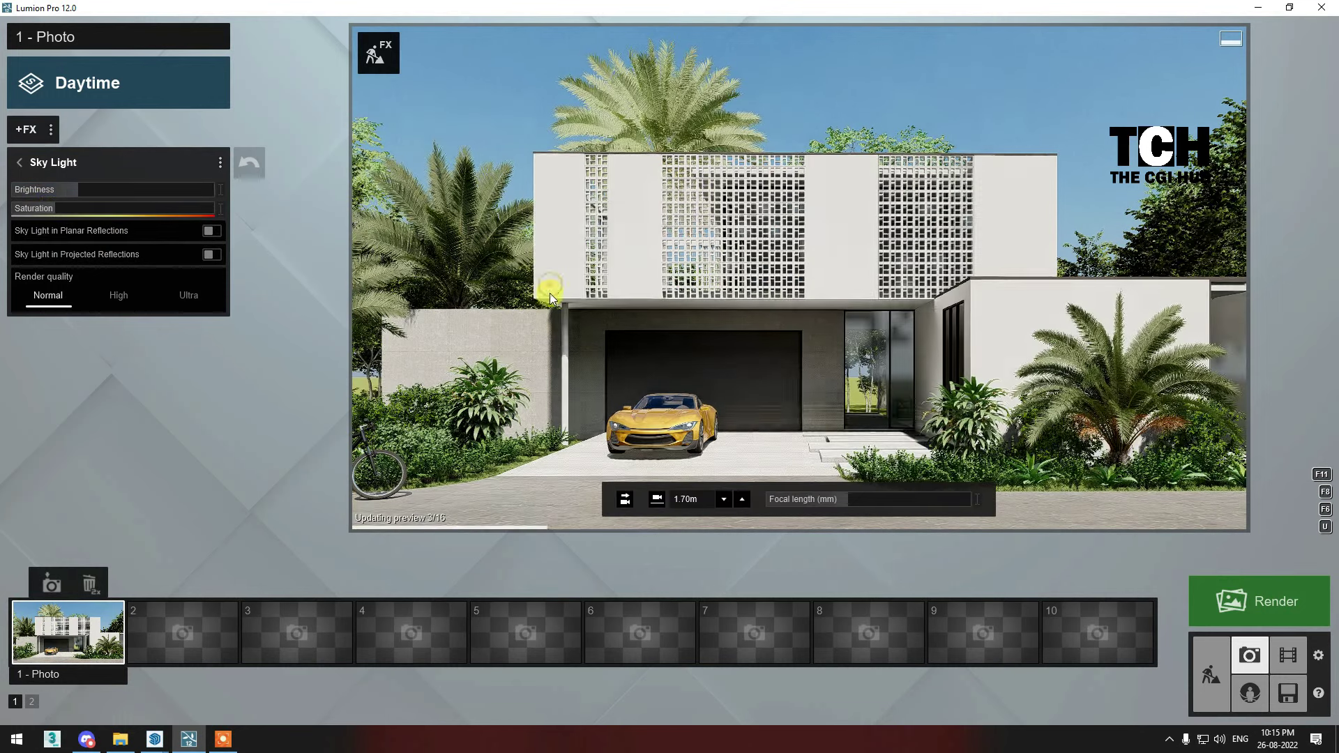
pyautogui.moveTo(140, 189); pyautogui.dragTo(161, 189)
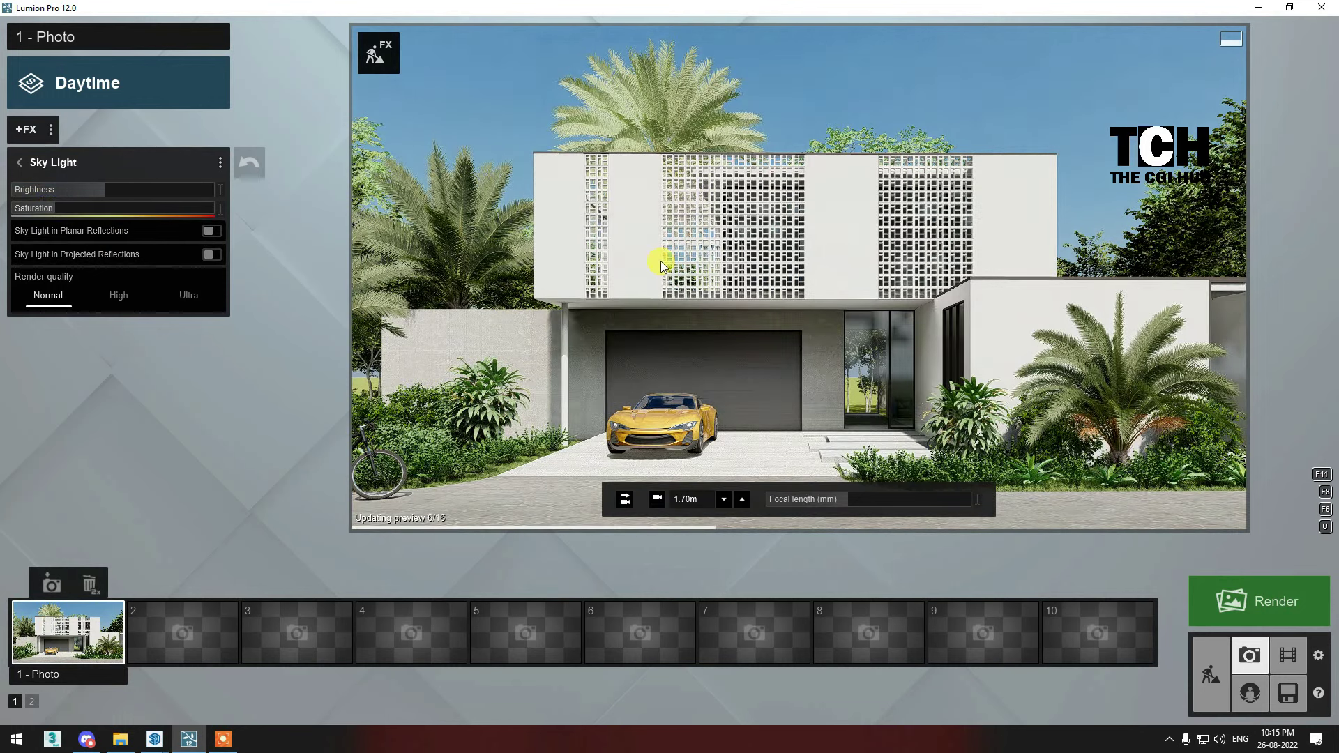
# Raise the Interior / Exterior shadow value and reduce omnishadow.
pyautogui.click(44, 162)
pyautogui.click(68, 439)
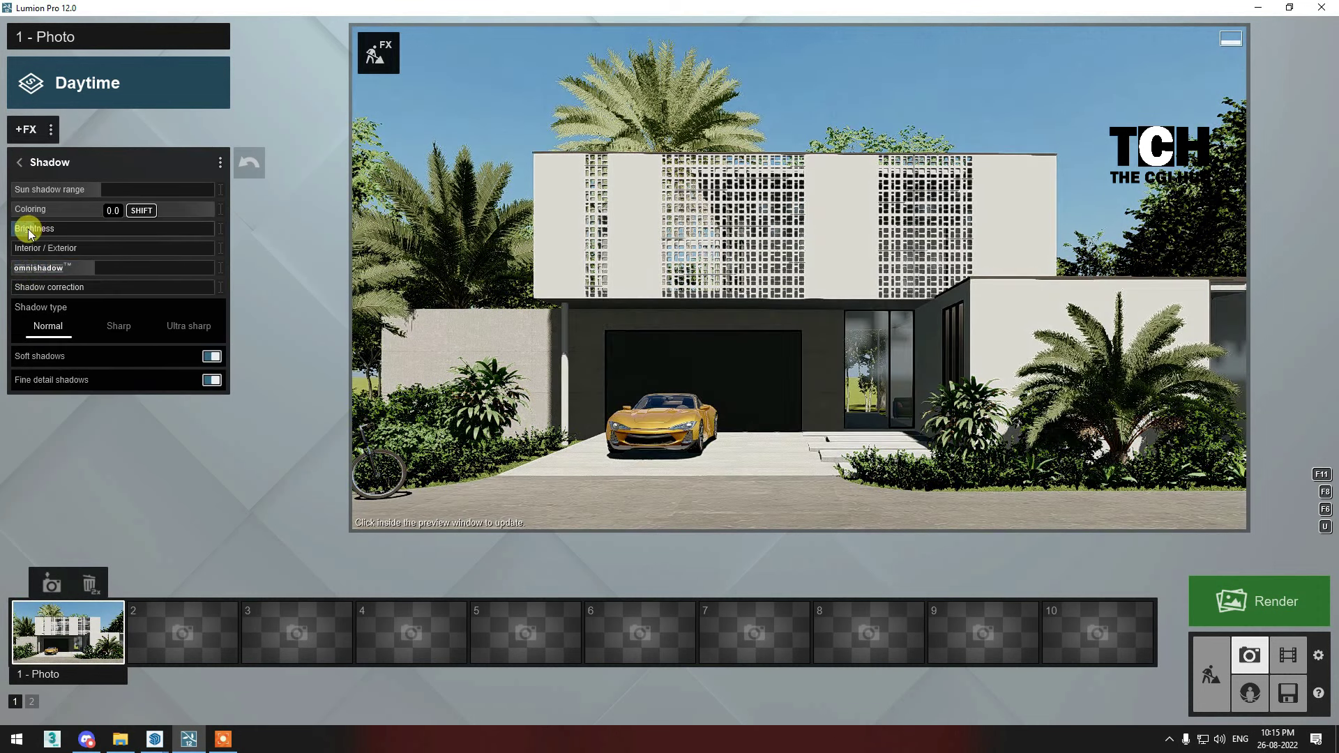
pyautogui.moveTo(91, 248); pyautogui.dragTo(133, 248)
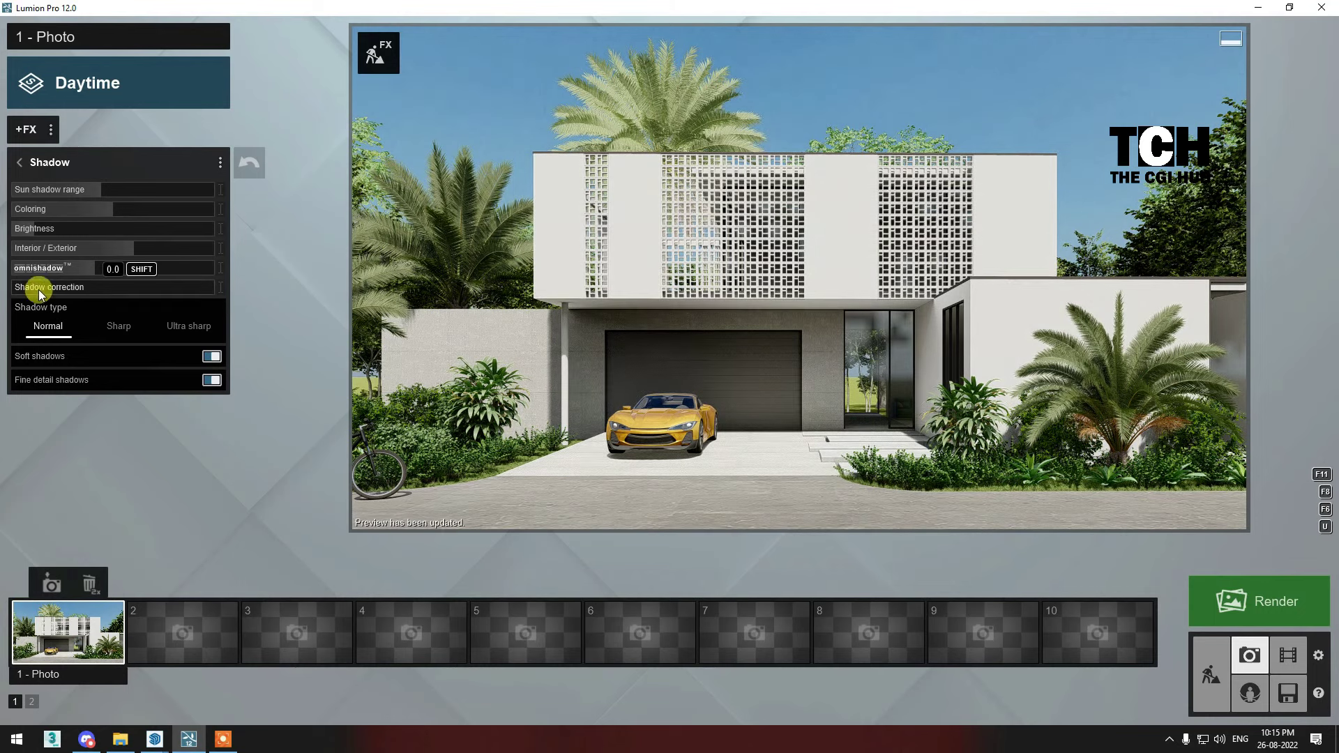
pyautogui.moveTo(39, 272); pyautogui.dragTo(61, 271)
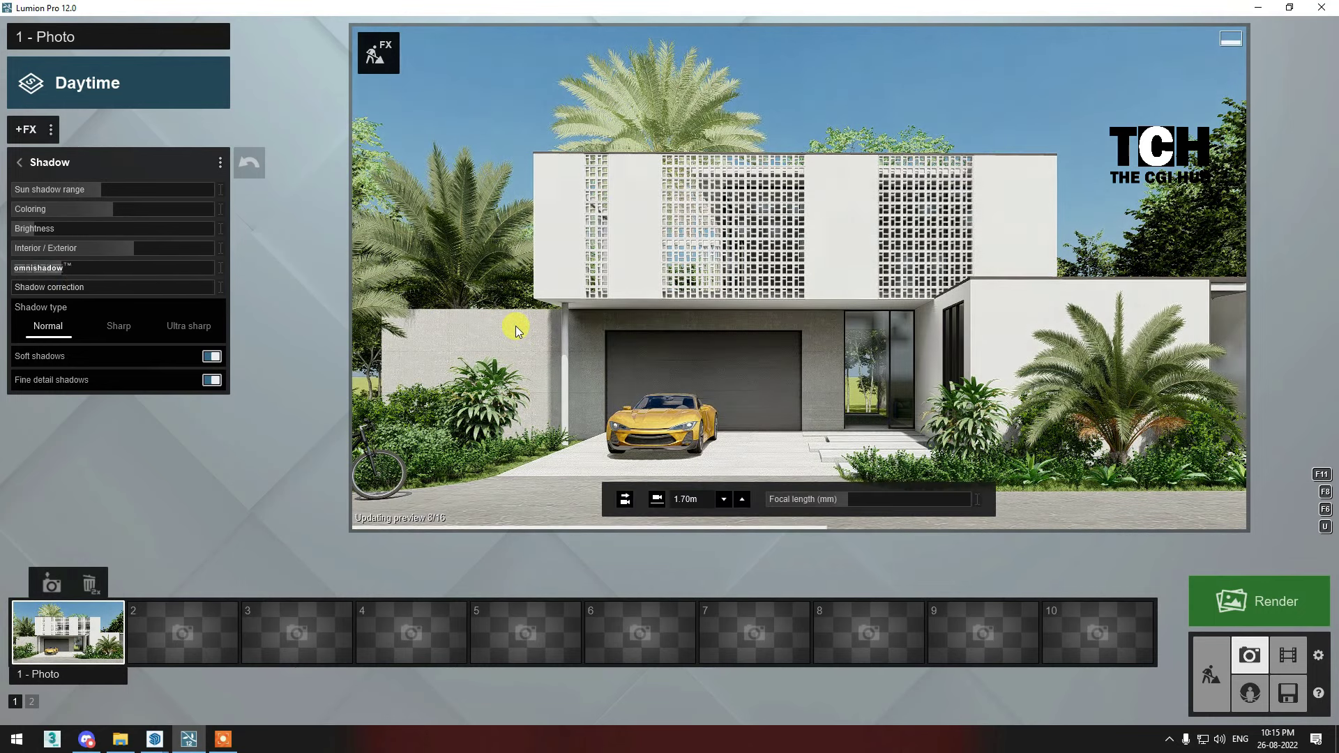
# Set the real sky to Clear 2 with sun heading about 113°.
pyautogui.click(49, 163)
pyautogui.click(63, 186)
pyautogui.click(98, 213)
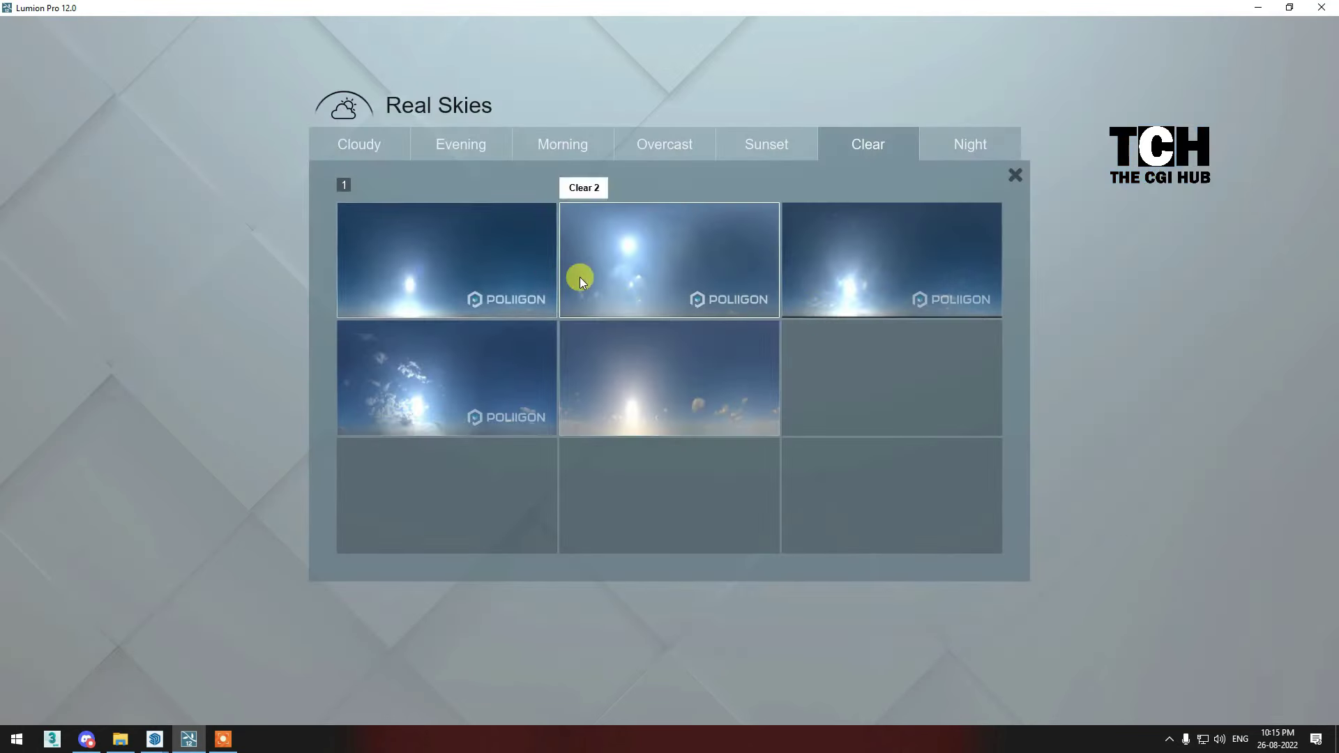
pyautogui.click(646, 384)
pyautogui.moveTo(169, 247); pyautogui.dragTo(179, 247)
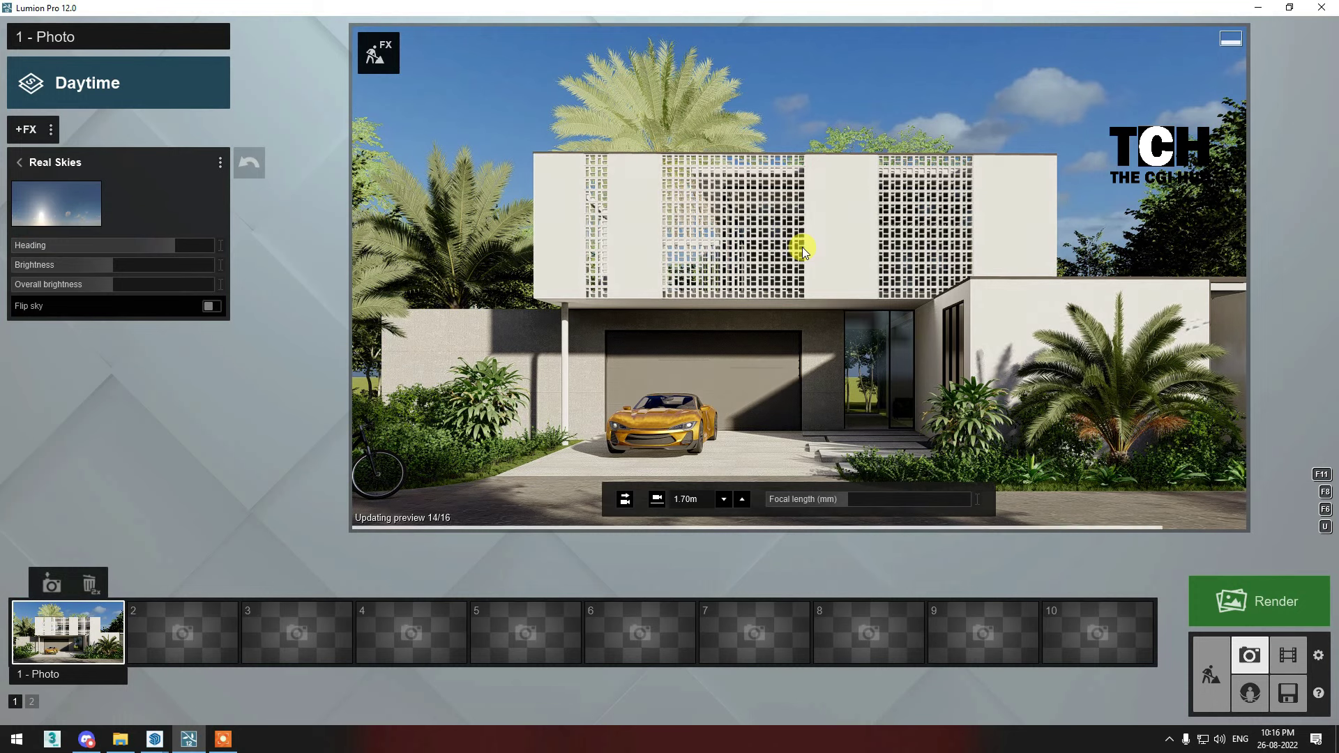
# Render Photo 1 at 1920x1080 as JPG file '1' in the 2608 folder.
pyautogui.click(1255, 602)
pyautogui.click(600, 550)
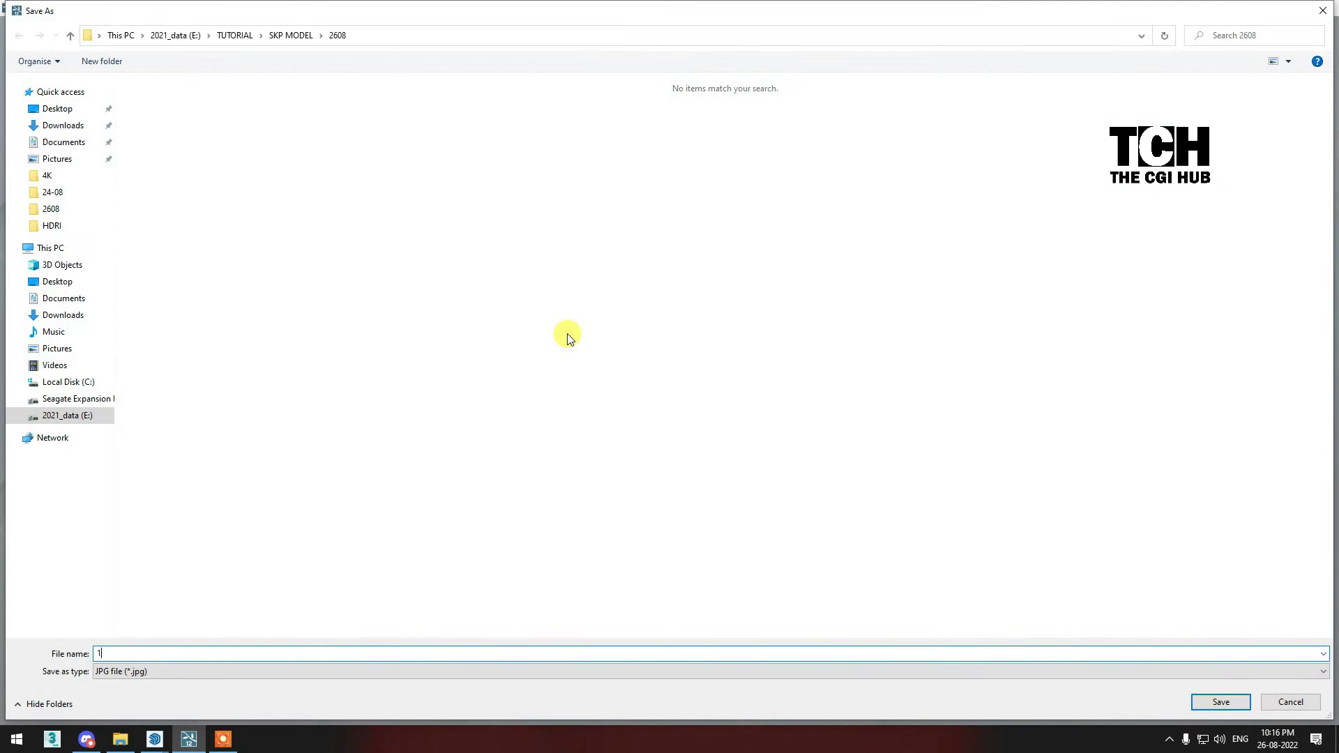
pyautogui.press('Return')
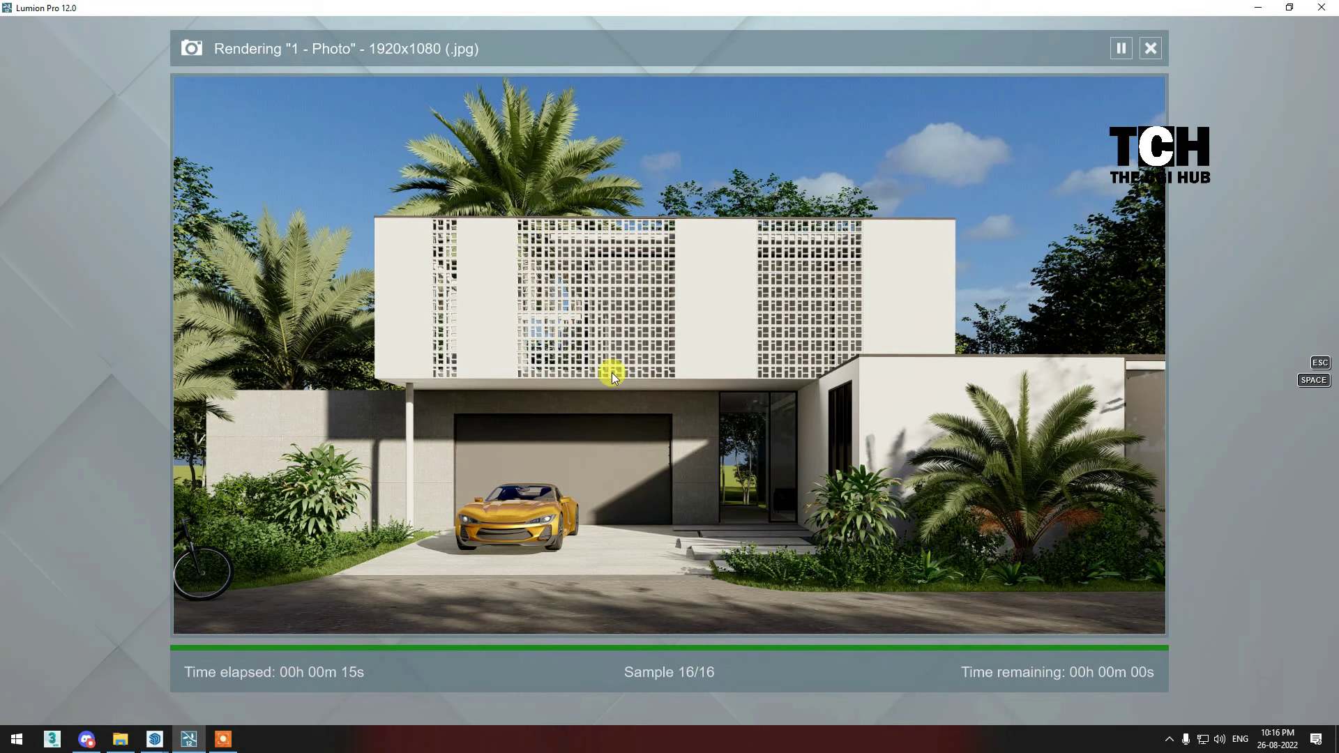
pyautogui.click(1025, 614)
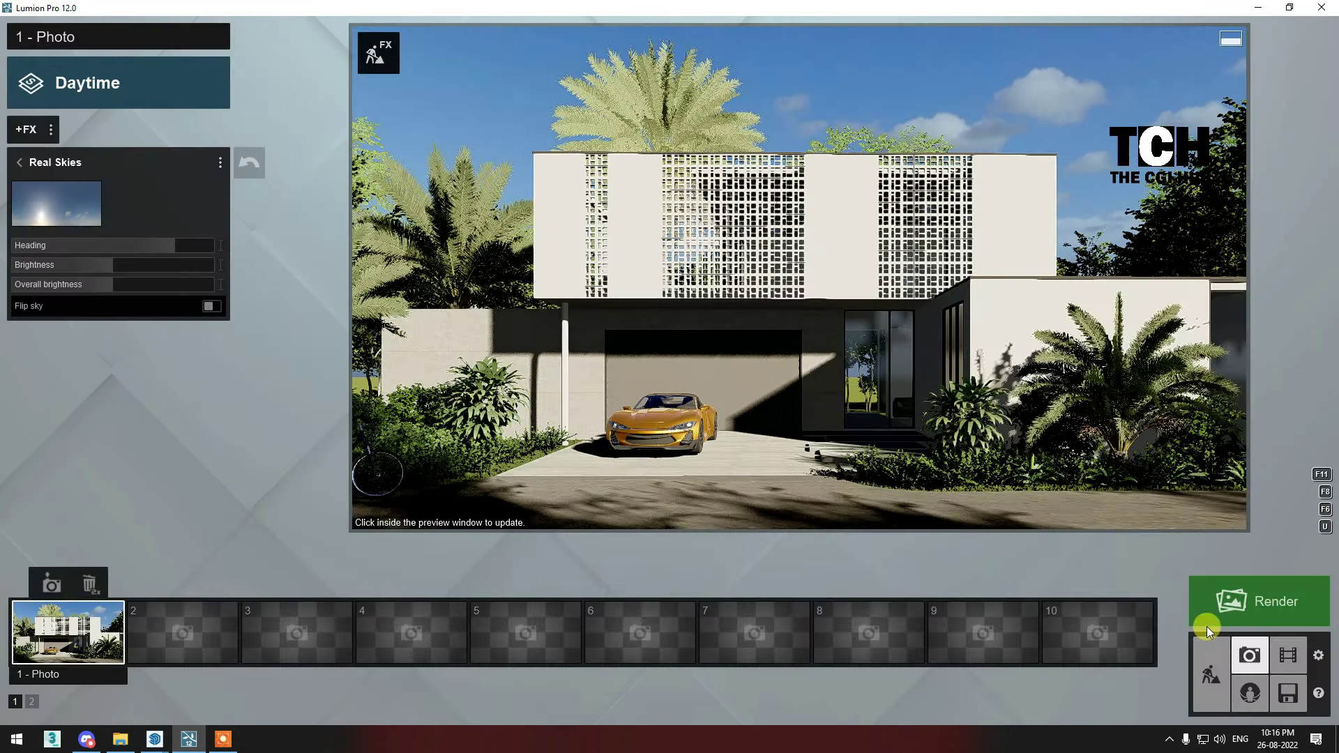
# Back in Build mode, tilt the yellow car's pitch to 6°.
pyautogui.click(695, 407)
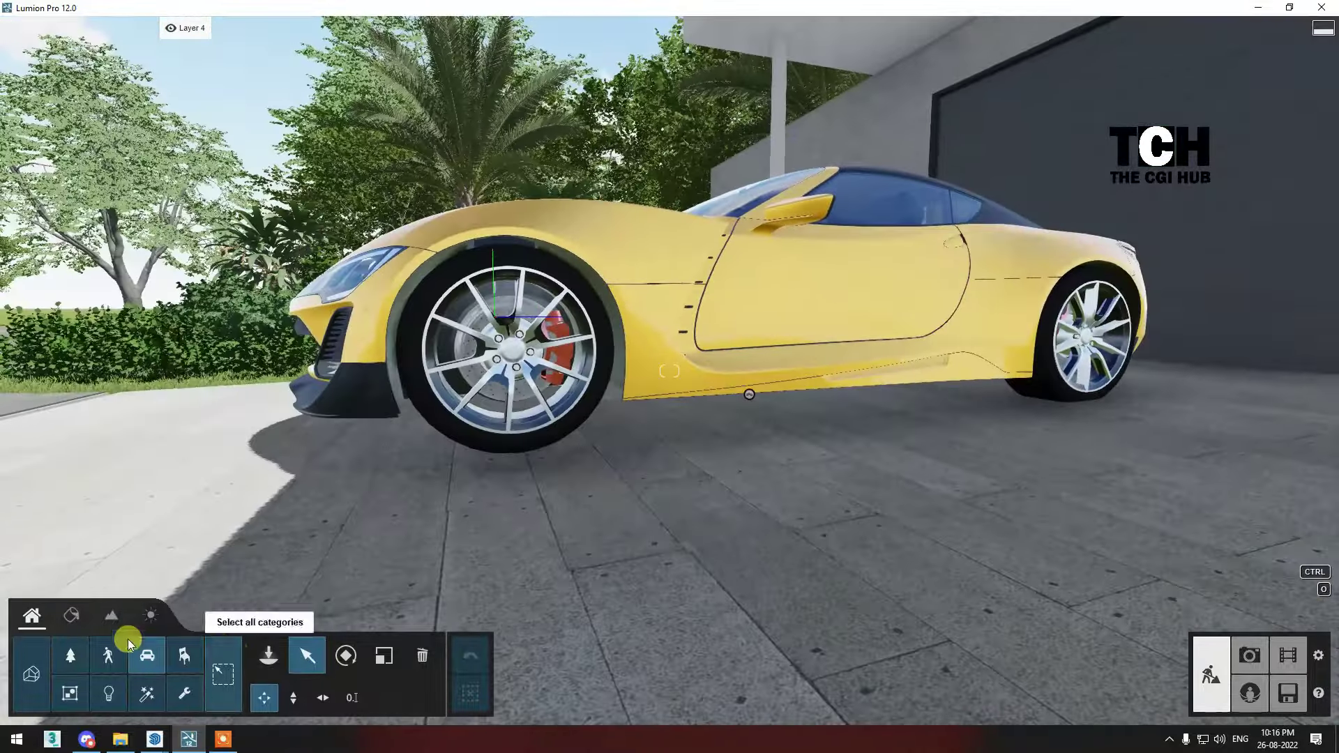
pyautogui.click(730, 339)
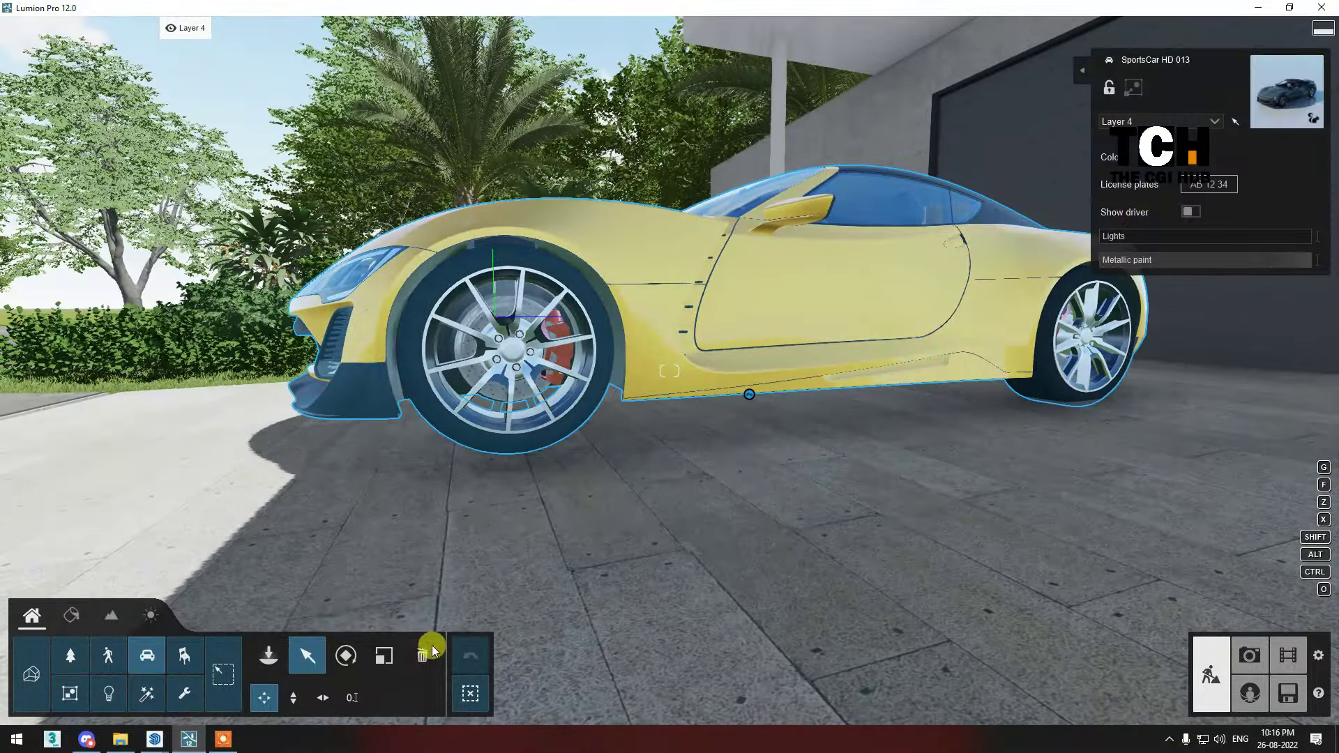
pyautogui.click(346, 655)
pyautogui.click(571, 685)
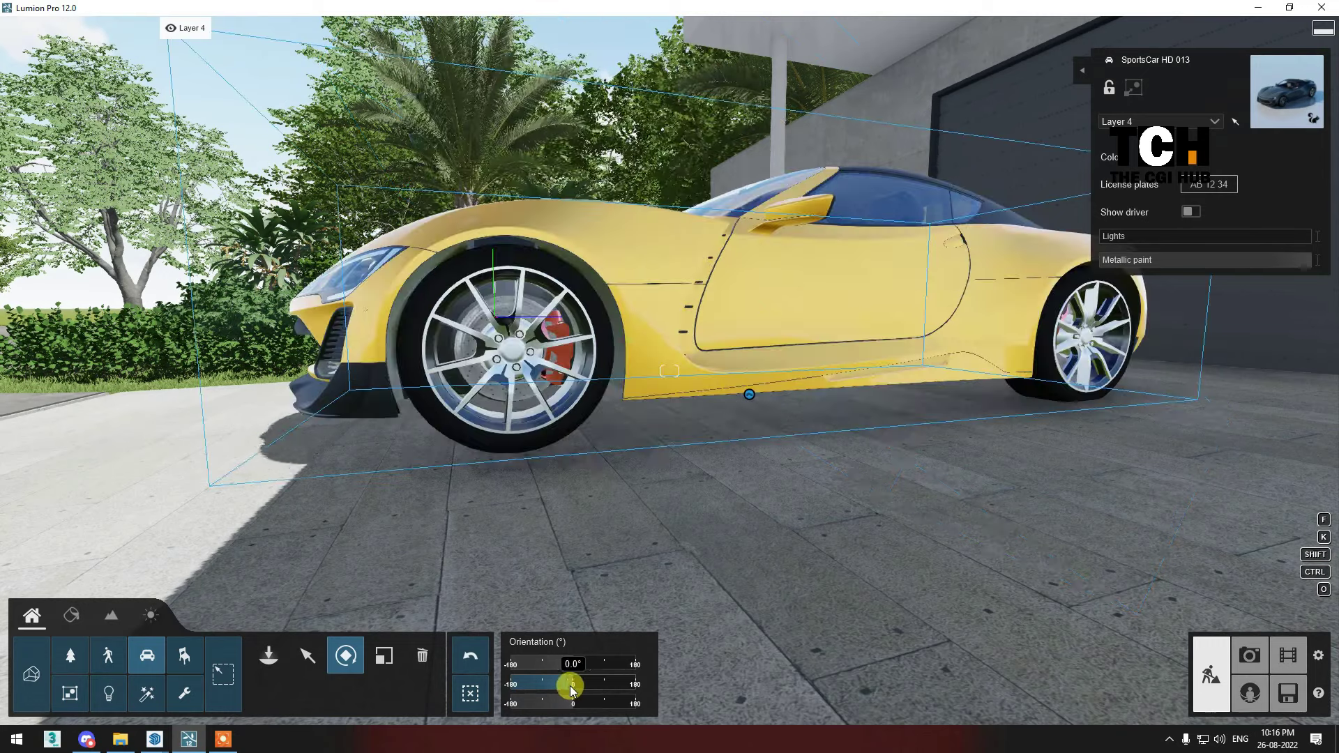
pyautogui.moveTo(578, 691); pyautogui.dragTo(578, 691)
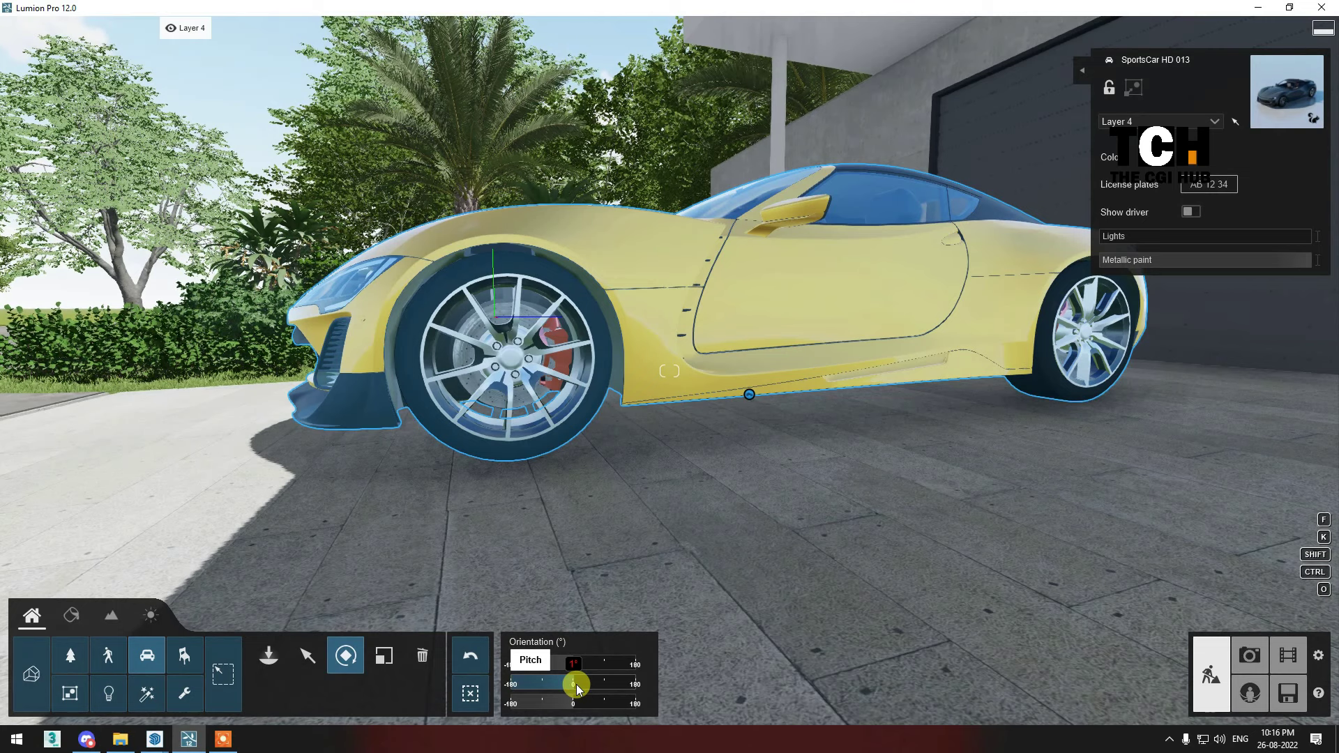
# Lower the car so it sits on the driveway.
pyautogui.click(470, 693)
pyautogui.click(299, 694)
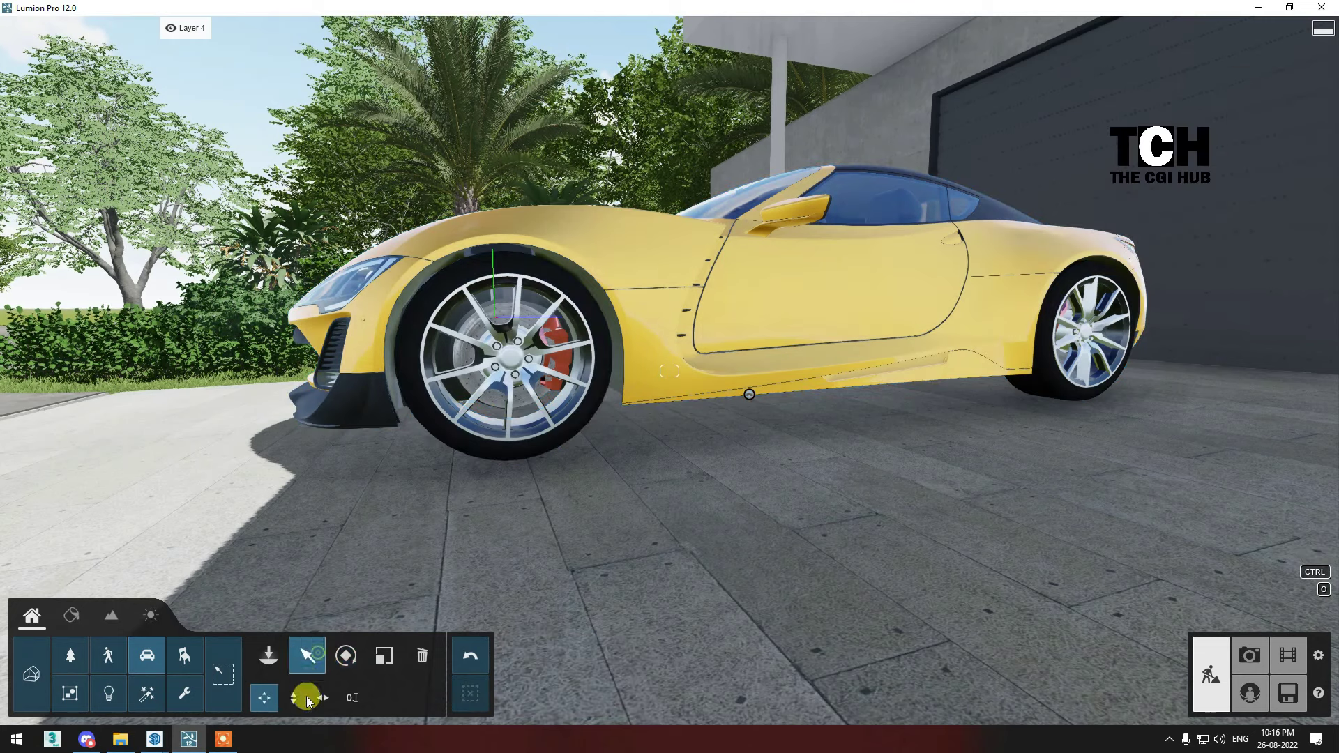
pyautogui.moveTo(730, 431); pyautogui.dragTo(761, 396)
pyautogui.click(486, 692)
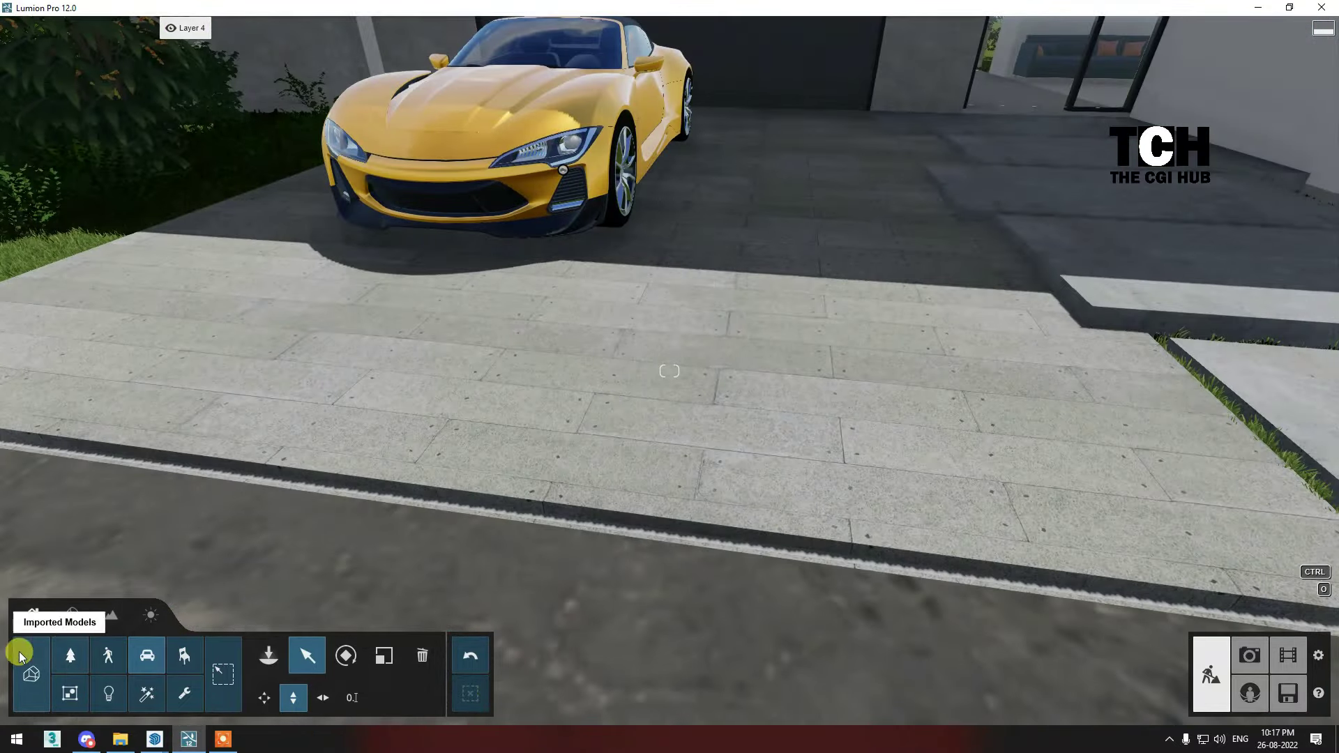
# Assign Standard materials to the driveway paving, the stepping stones and the garage-front surface.
pyautogui.click(71, 615)
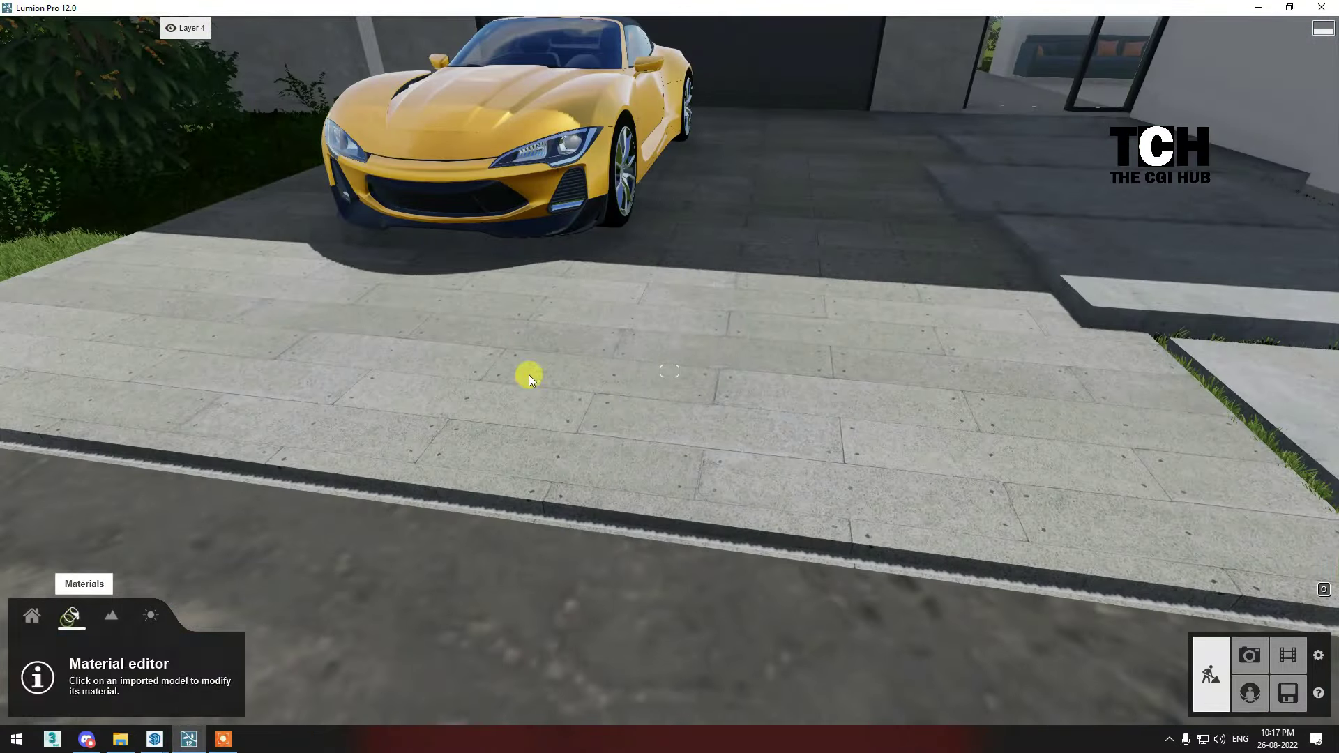
pyautogui.click(529, 374)
pyautogui.click(67, 279)
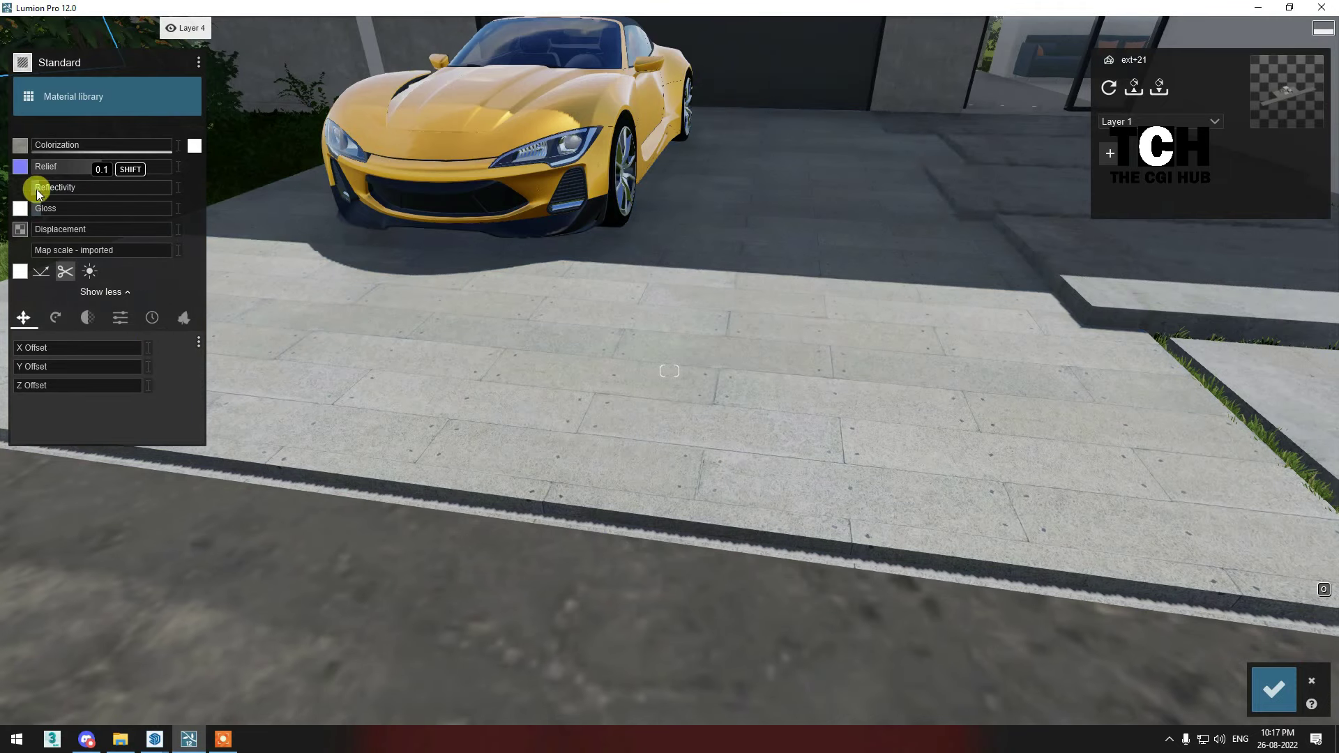
pyautogui.moveTo(482, 310); pyautogui.dragTo(773, 270, button='right')
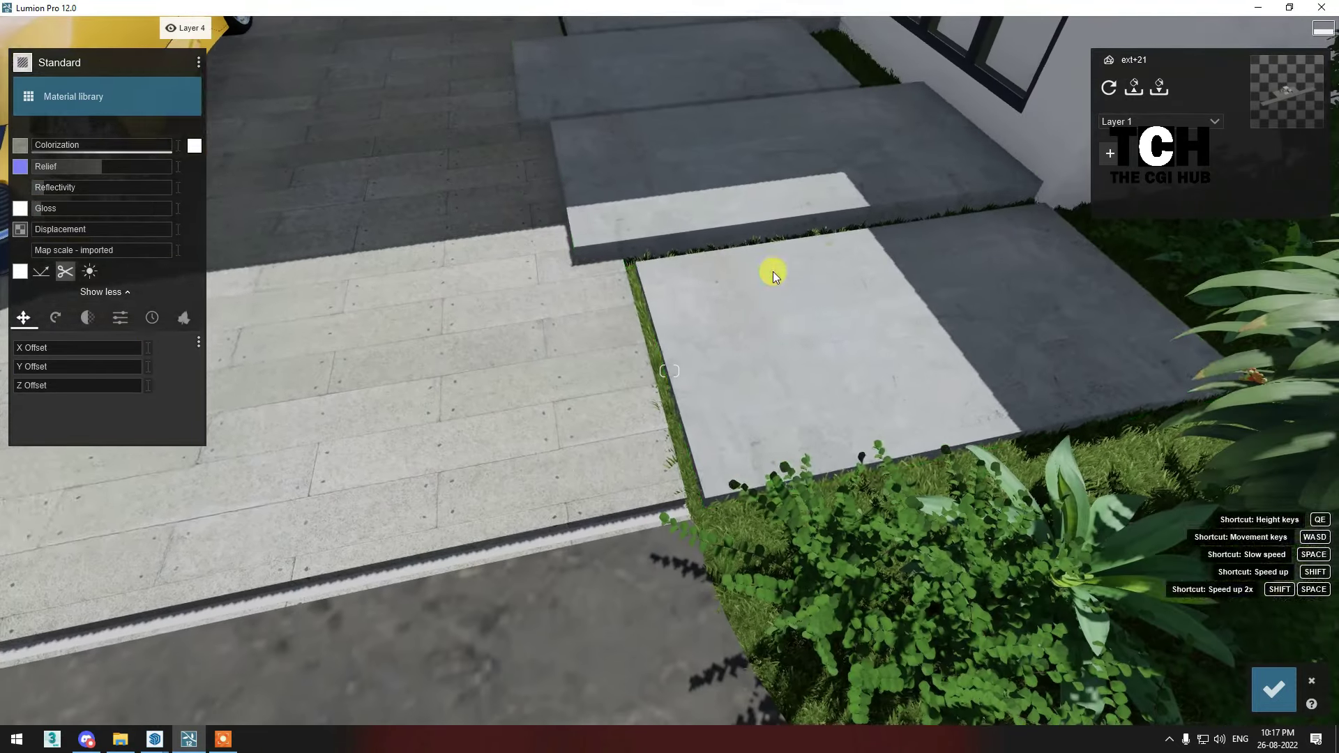
pyautogui.click(773, 270)
pyautogui.click(26, 298)
pyautogui.moveTo(489, 363); pyautogui.dragTo(525, 363, button='right')
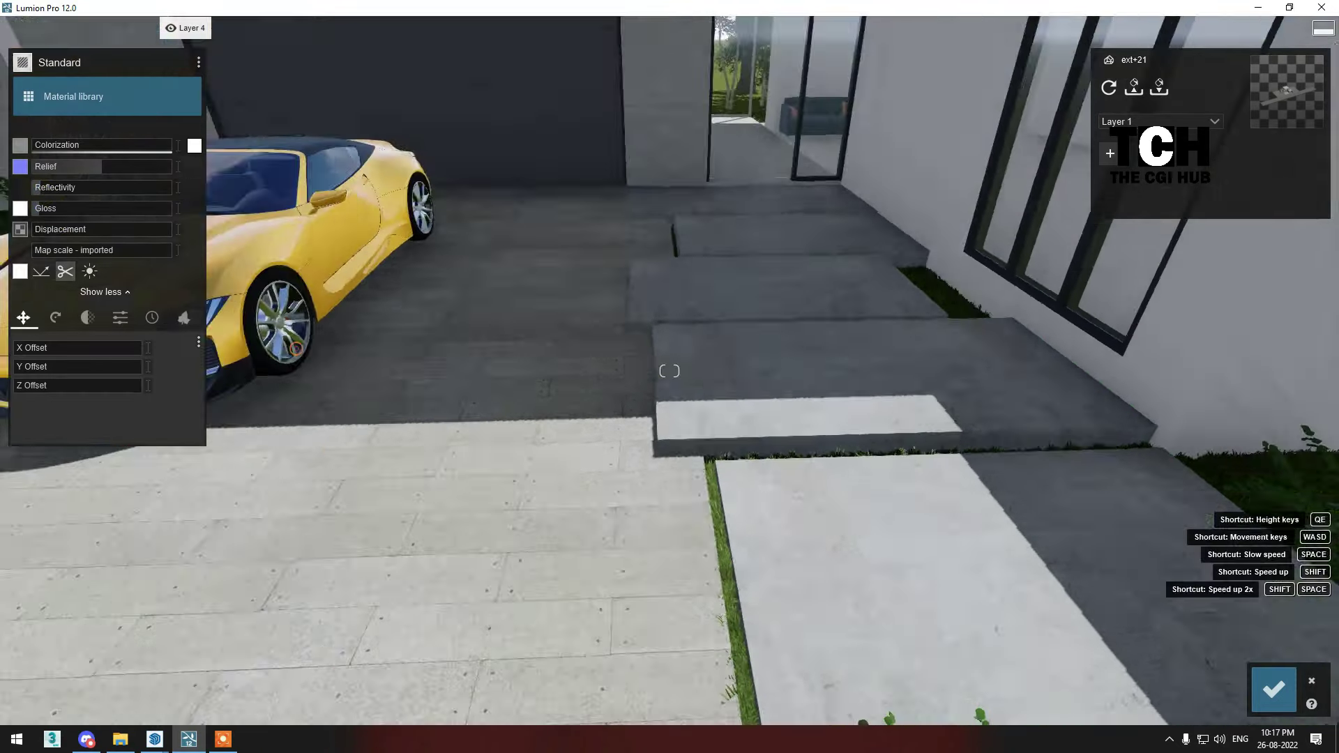
pyautogui.click(844, 261)
pyautogui.click(76, 278)
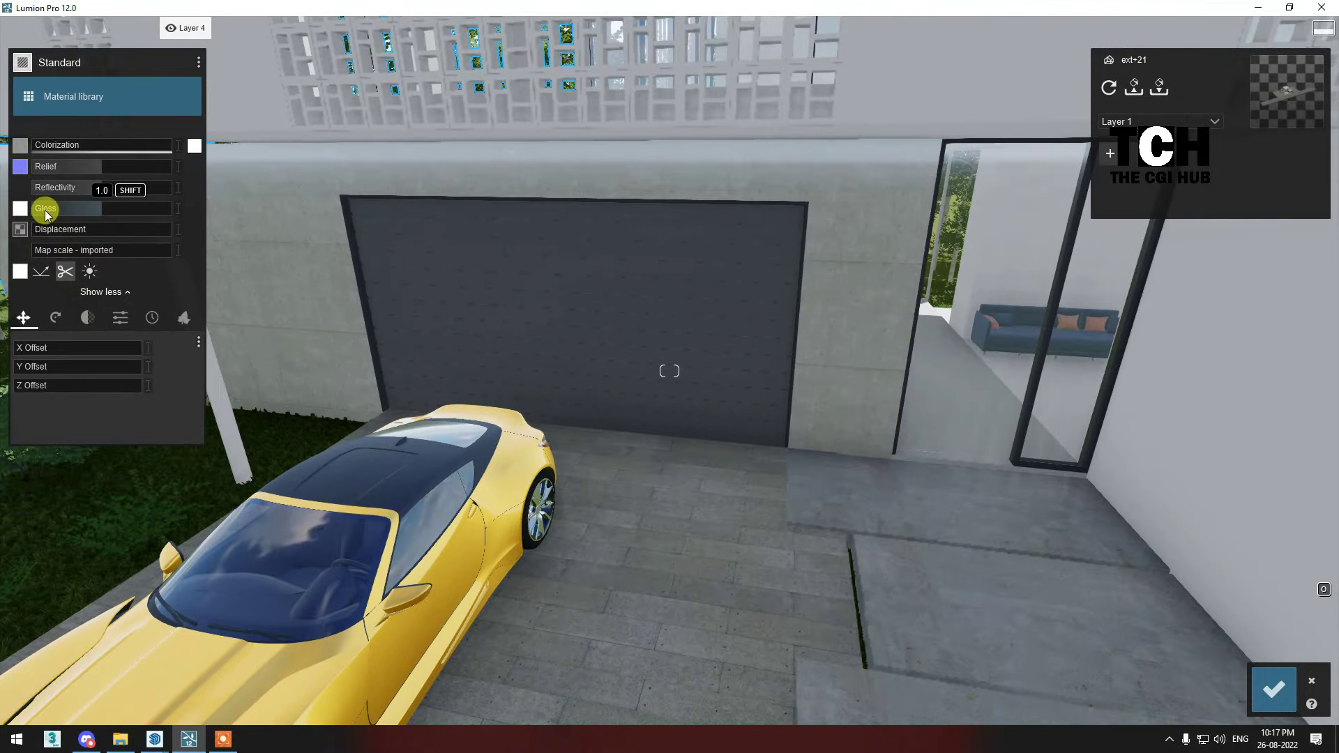
# Look around the house front from a wide view and select the stucco wall material.
pyautogui.moveTo(219, 324); pyautogui.dragTo(752, 298, button='right')
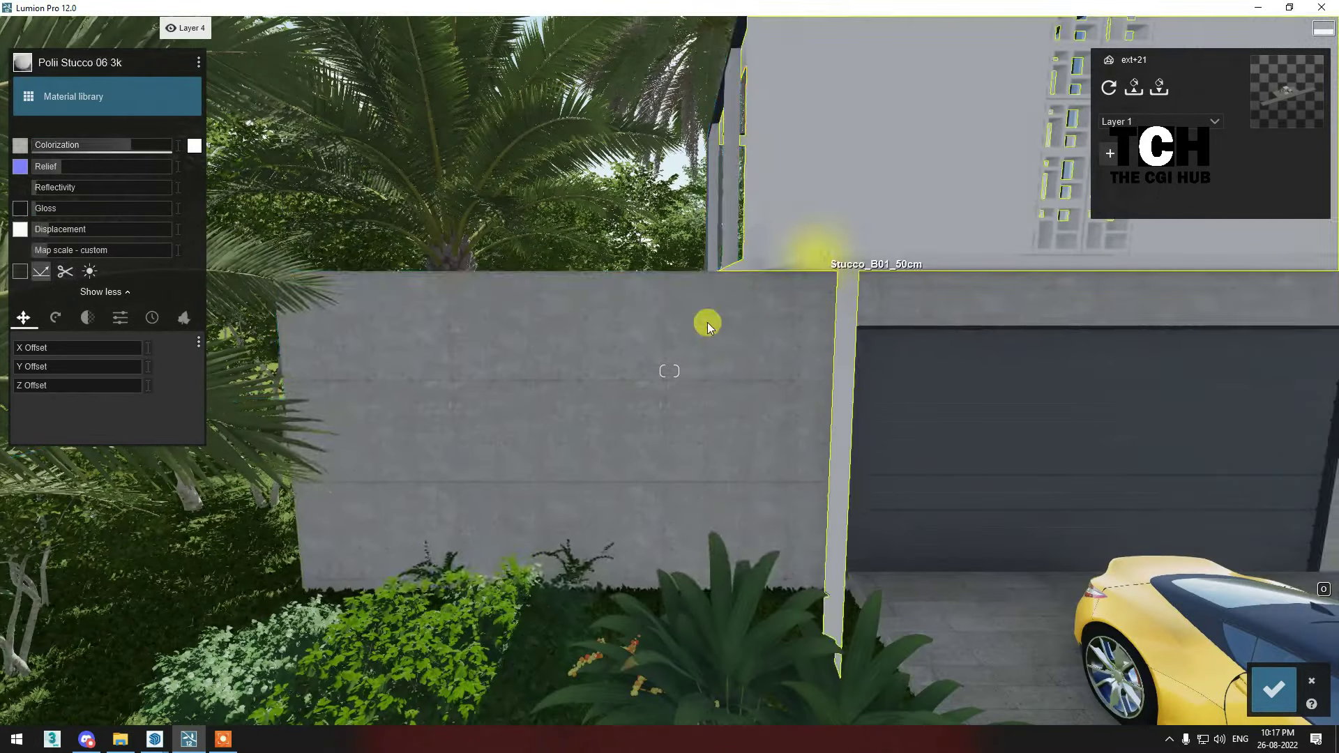
pyautogui.moveTo(1003, 337); pyautogui.dragTo(663, 461, button='right')
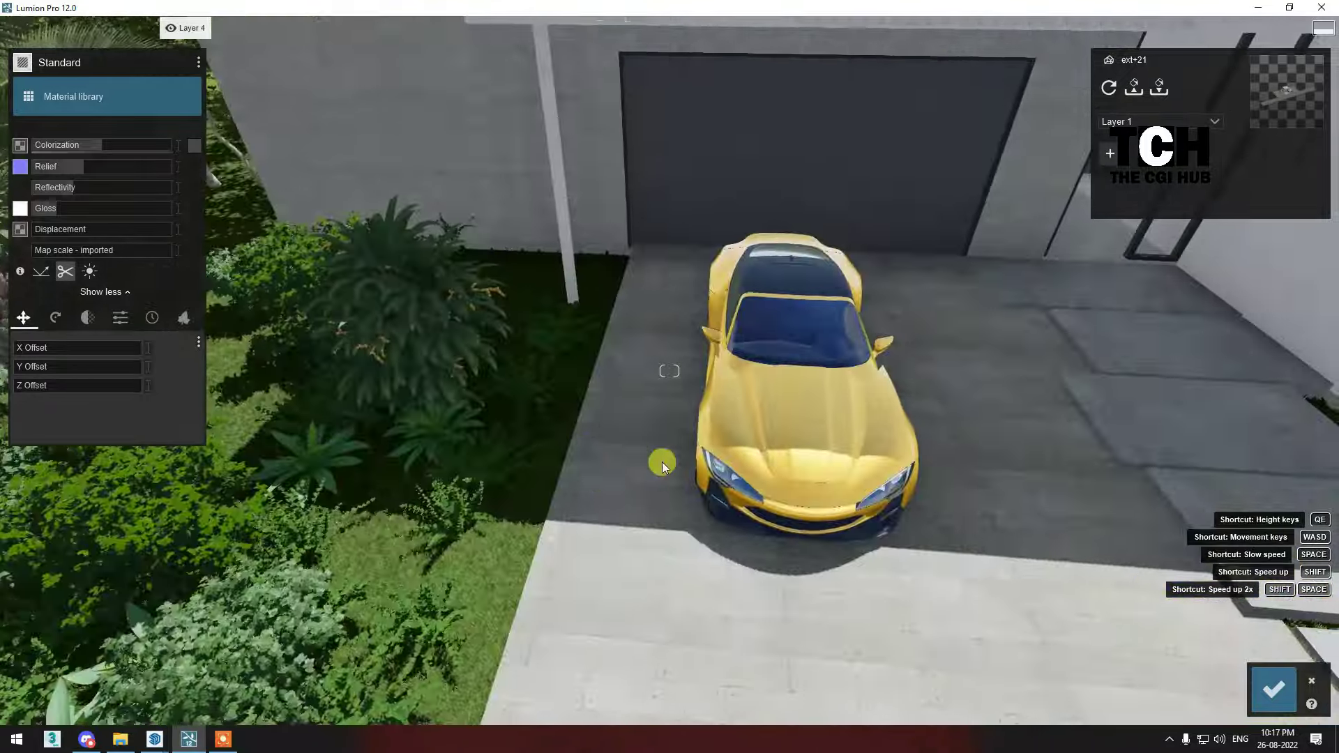
pyautogui.moveTo(670, 371); pyautogui.dragTo(906, 363, button='right')
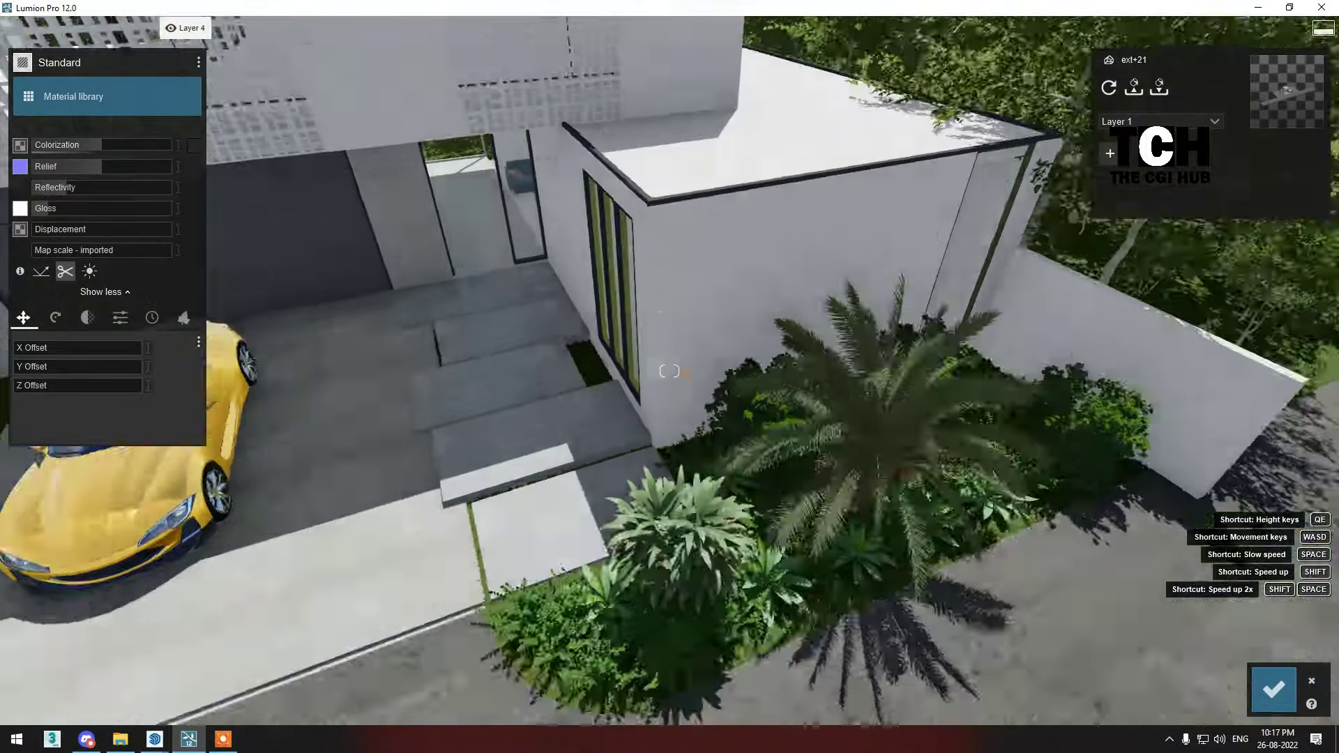
pyautogui.moveTo(670, 371)
pyautogui.mouseDown(button='right')
pyautogui.moveTo(696, 375)
pyautogui.moveTo(669, 419)
pyautogui.mouseUp(button='right')
pyautogui.click(696, 375)
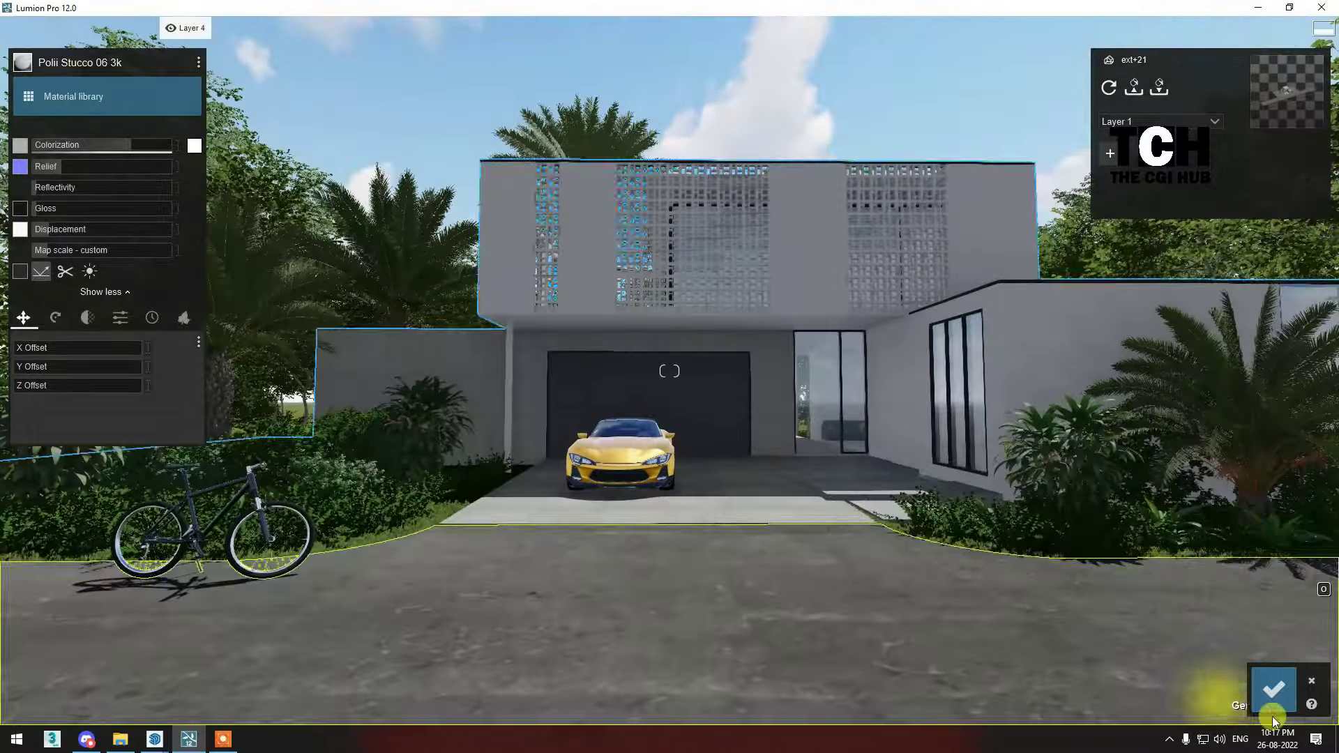
# Accept the material edits and save the project as 11.ls12.
pyautogui.click(1274, 689)
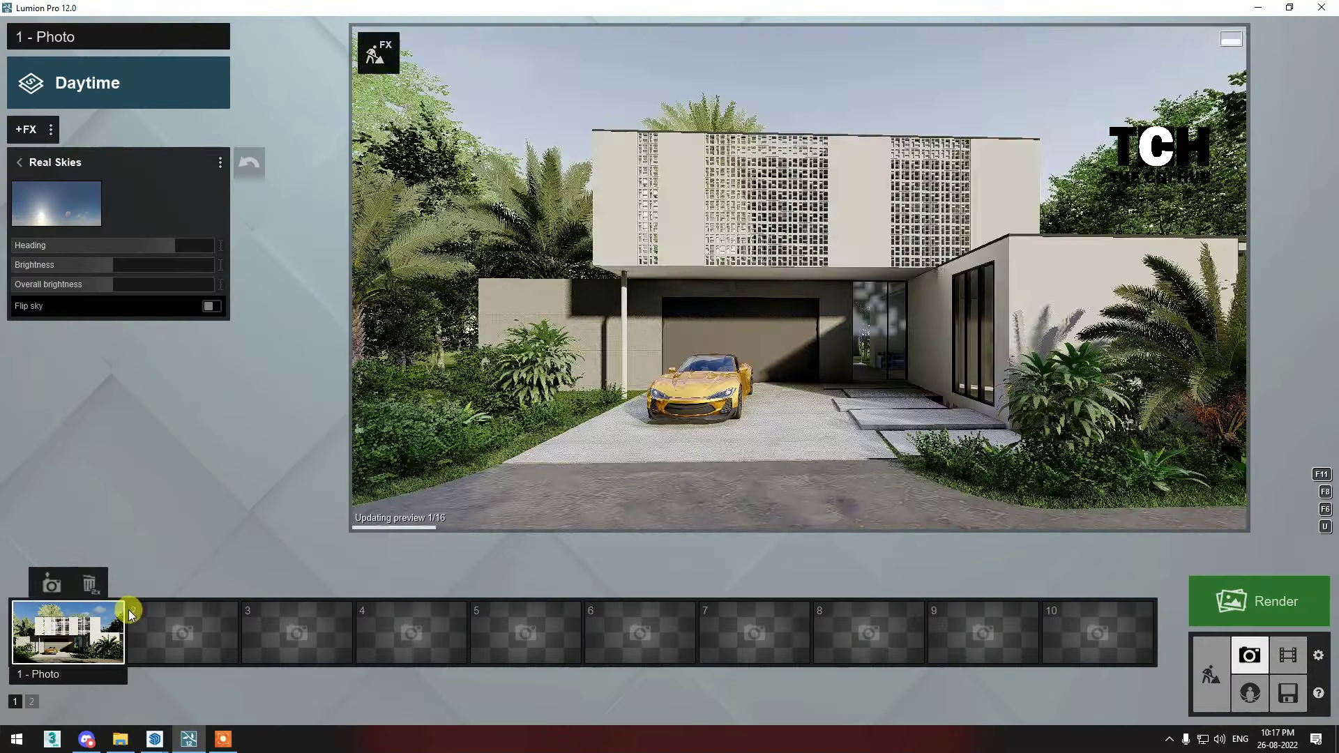
pyautogui.click(69, 631)
pyautogui.click(1292, 692)
pyautogui.click(847, 366)
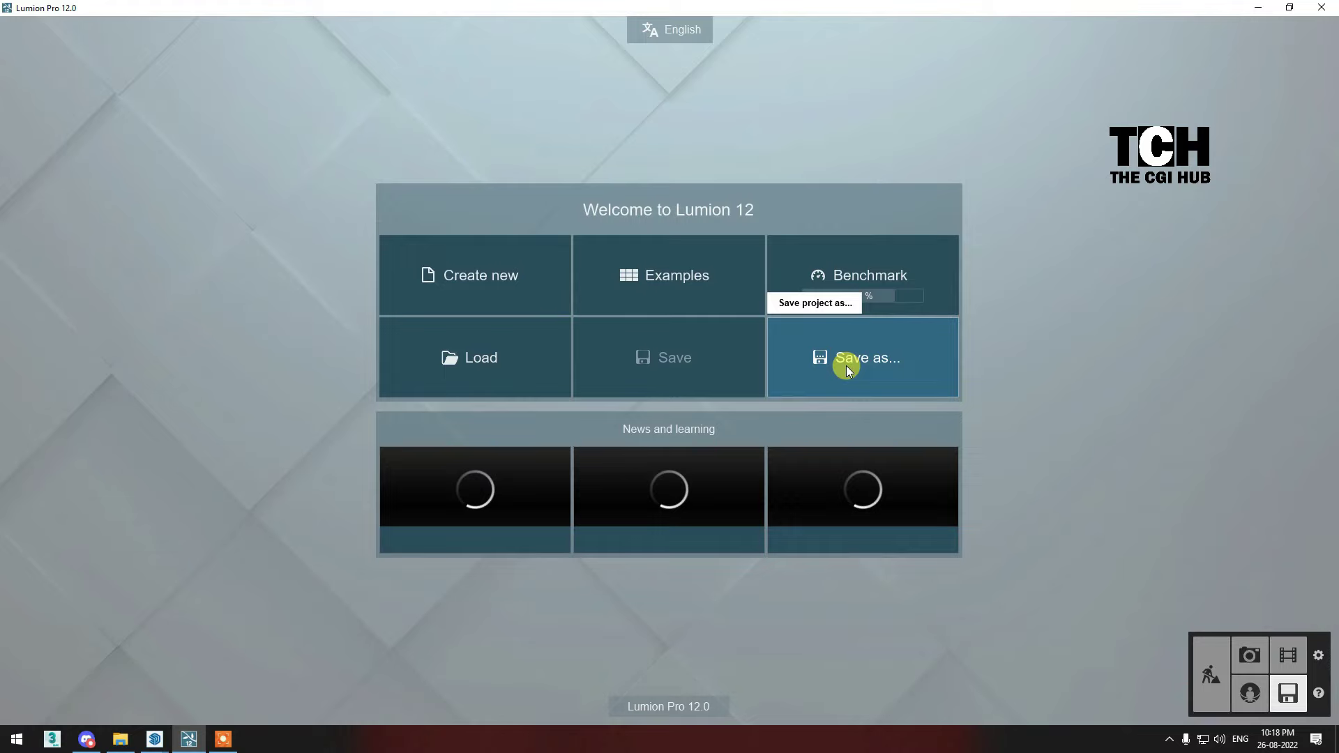
pyautogui.click(1250, 655)
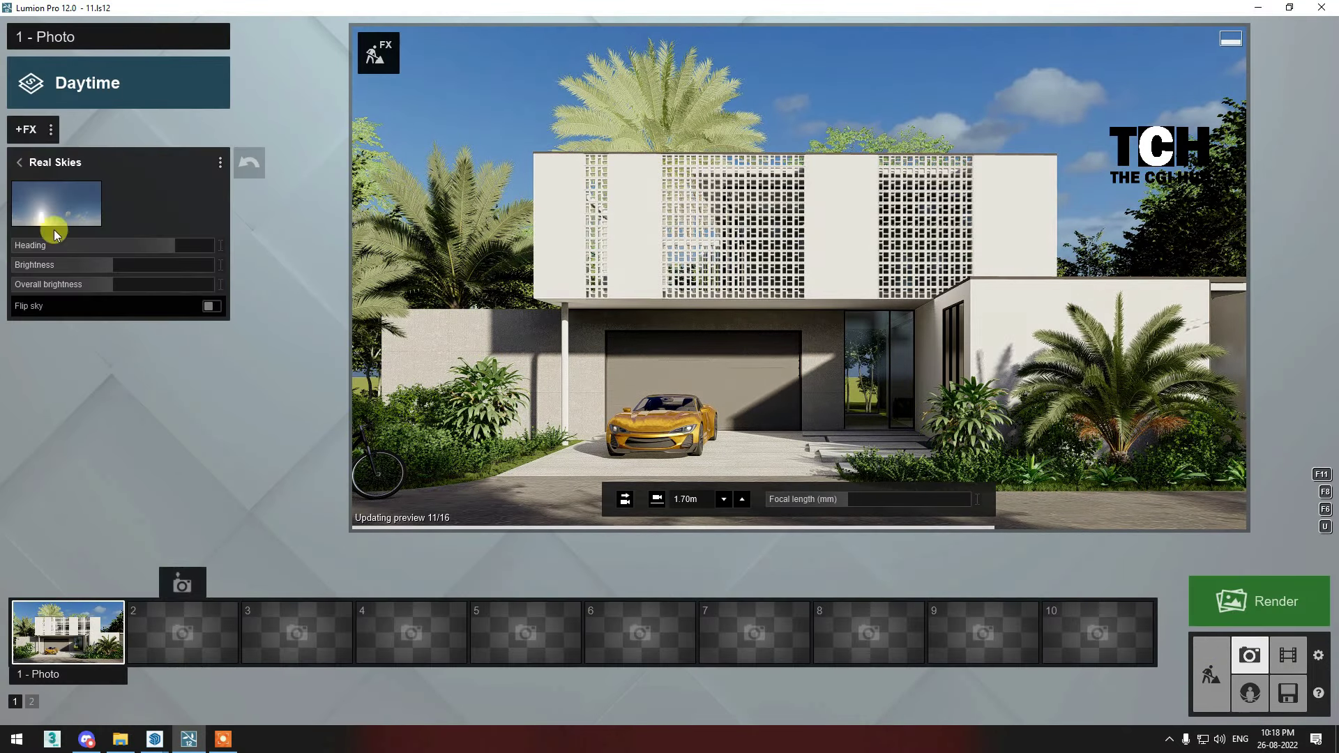
# Raise the Real Skies brightness and switch to a clear Poliigon sky with clouds.
pyautogui.moveTo(127, 266); pyautogui.dragTo(165, 265)
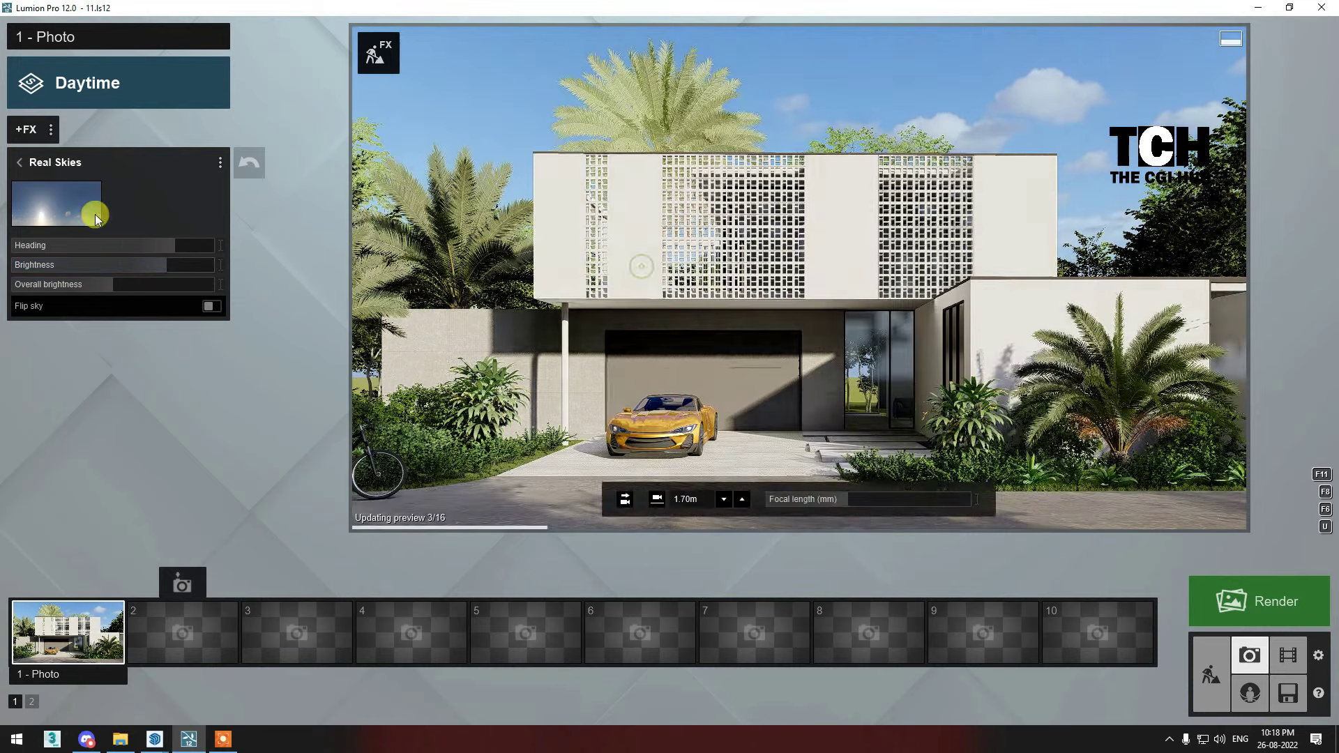
pyautogui.click(95, 219)
pyautogui.click(551, 316)
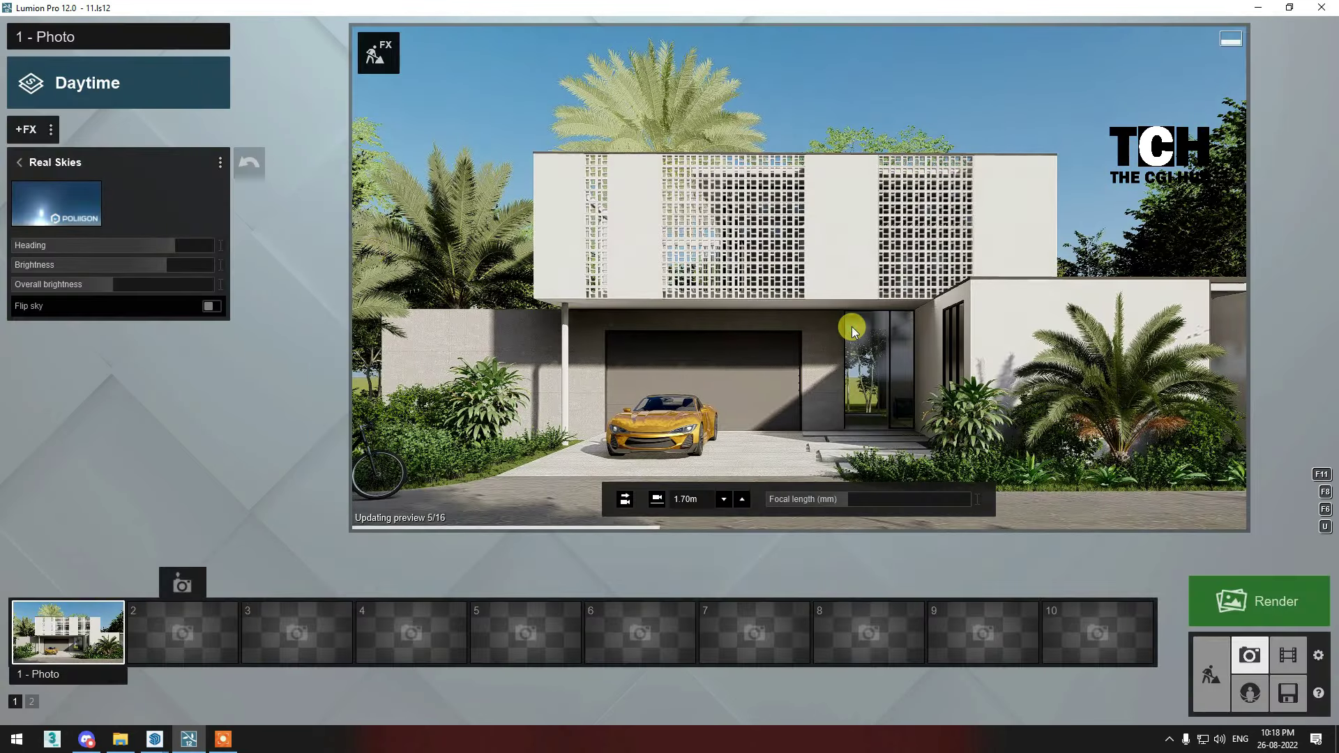
pyautogui.click(64, 207)
pyautogui.click(430, 371)
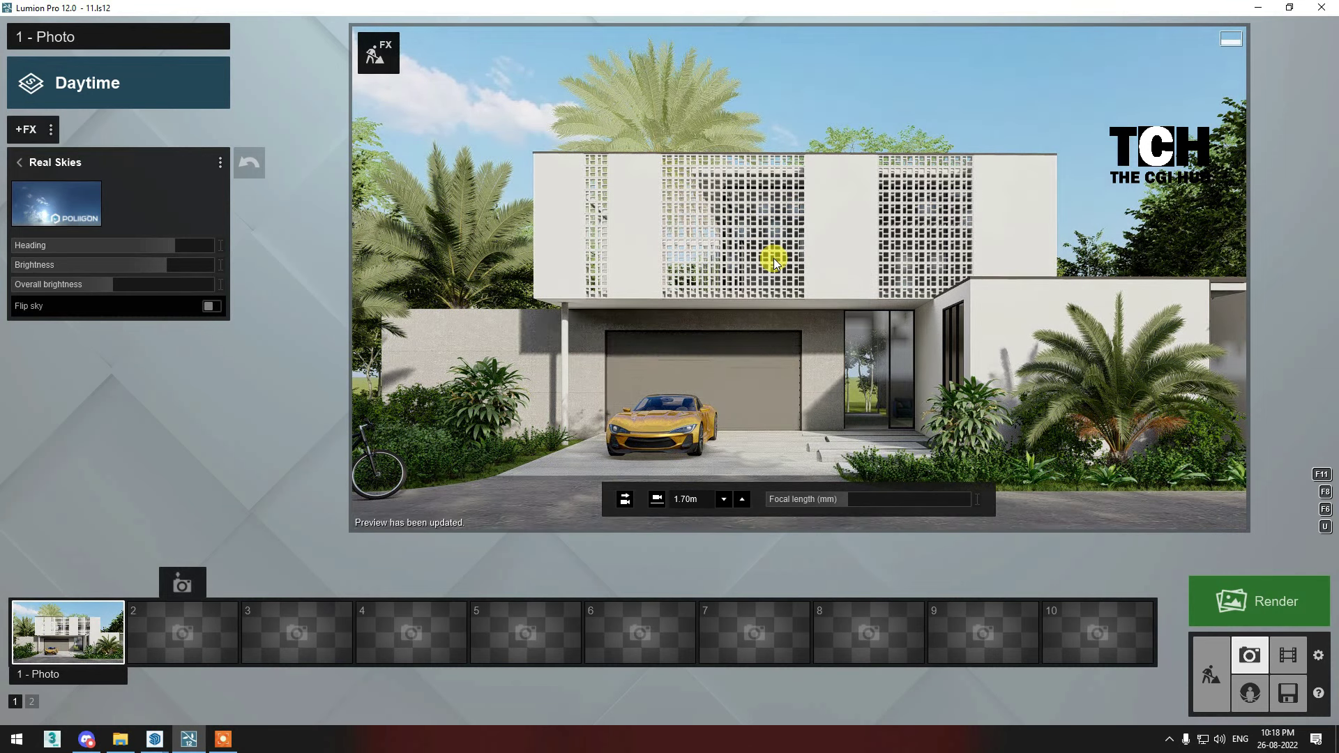
# Re-render Photo 1 at 1920x1080, overwriting the existing JPG image 1.
pyautogui.click(1228, 594)
pyautogui.click(586, 551)
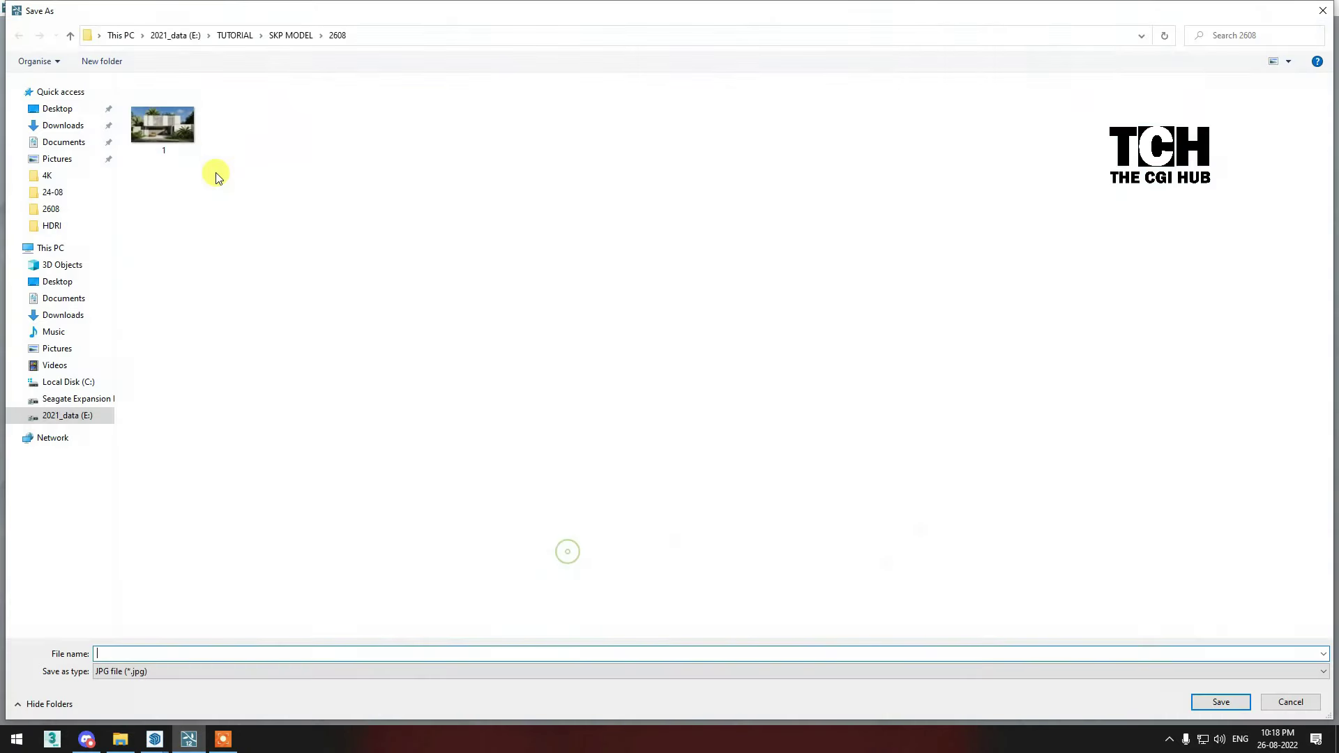
pyautogui.doubleClick(191, 135)
pyautogui.click(680, 427)
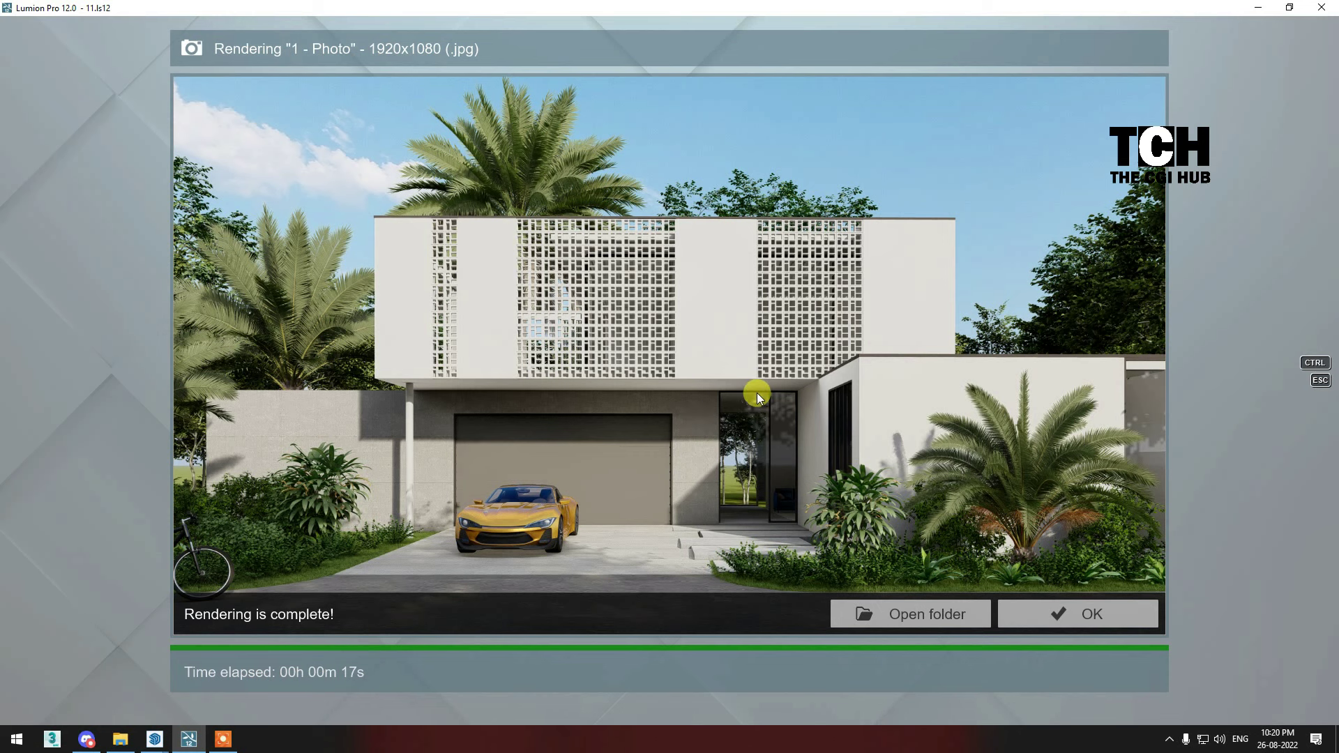
pyautogui.click(1085, 590)
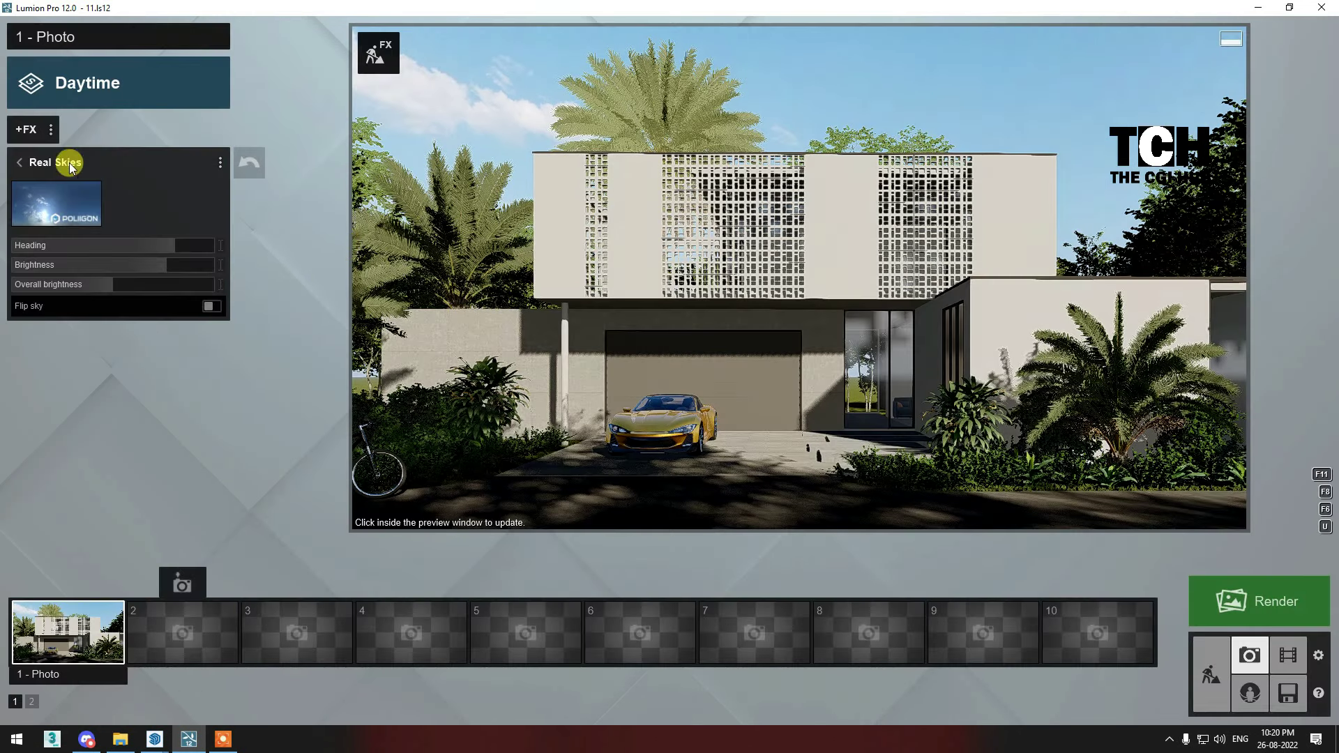
# In Color Correction, raise Limit low and cool the colour temperature.
pyautogui.click(63, 162)
pyautogui.click(91, 263)
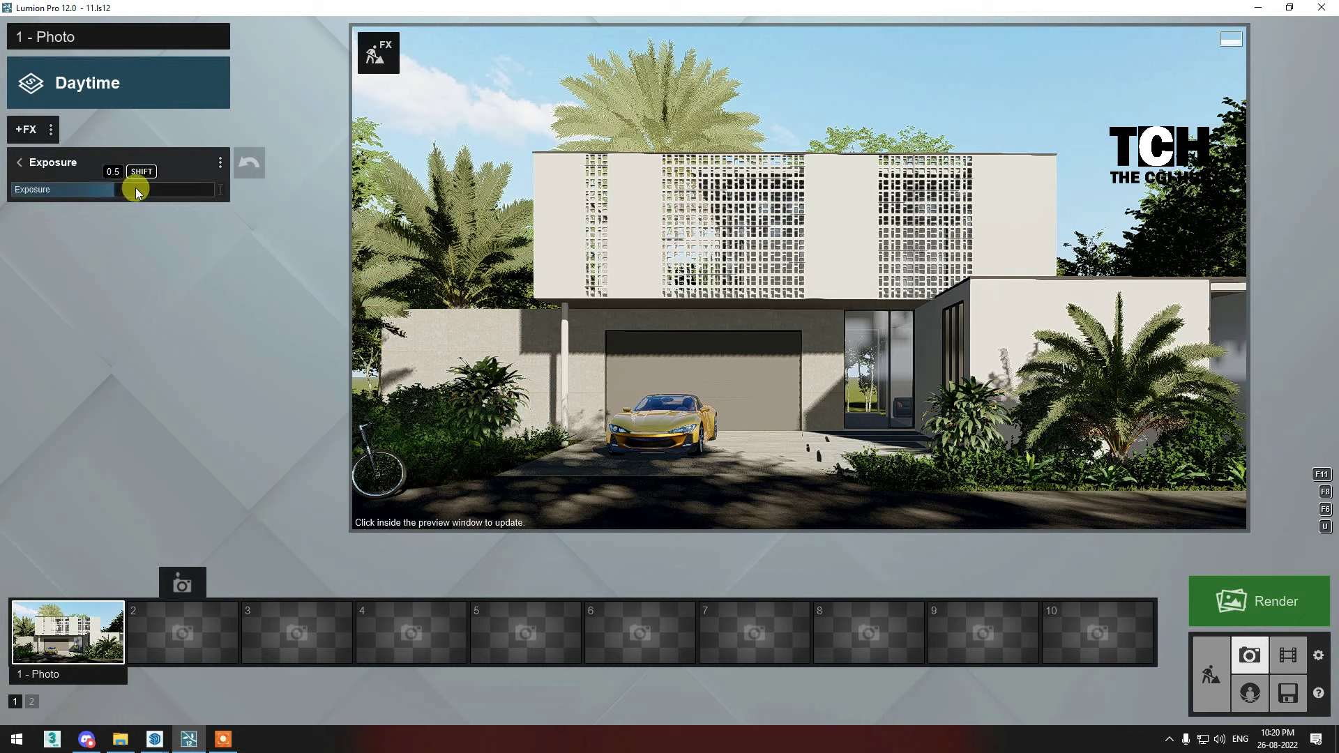
pyautogui.click(62, 163)
pyautogui.click(98, 300)
pyautogui.moveTo(44, 329); pyautogui.dragTo(59, 330)
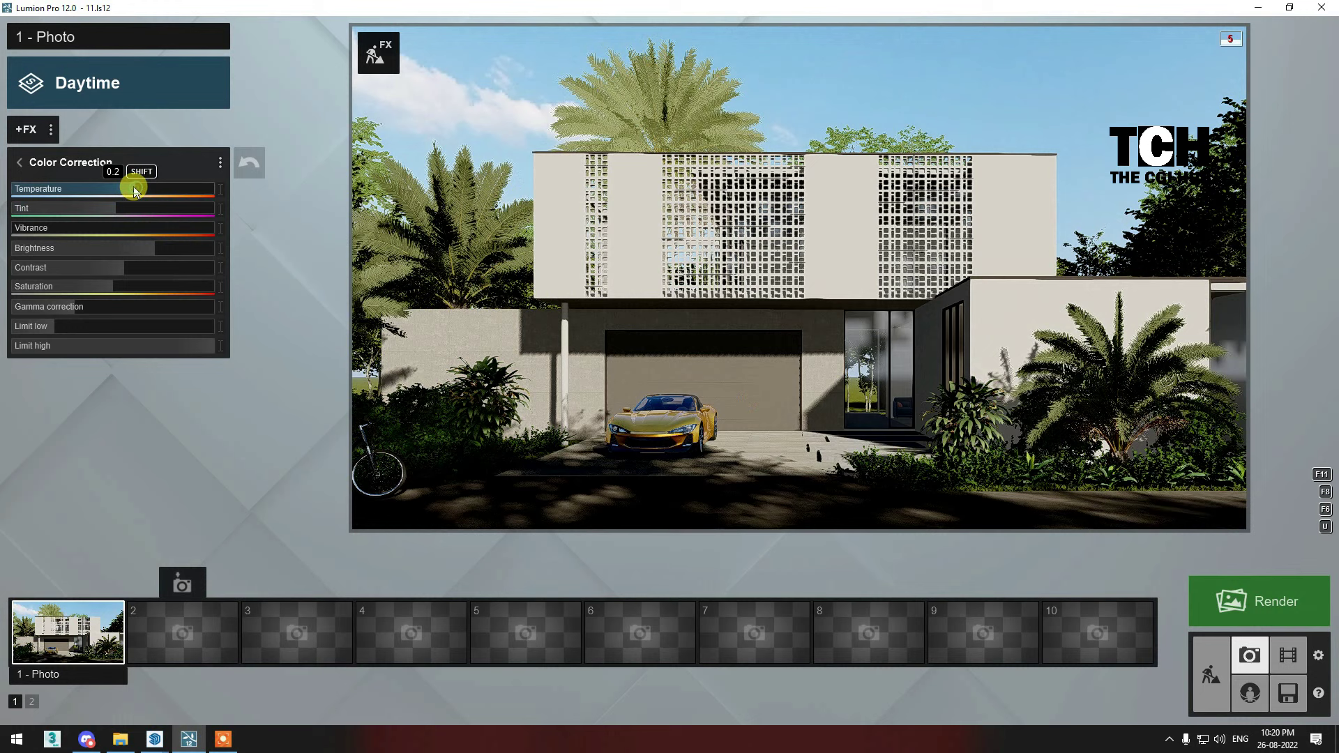
pyautogui.click(124, 190)
pyautogui.moveTo(366, 268)
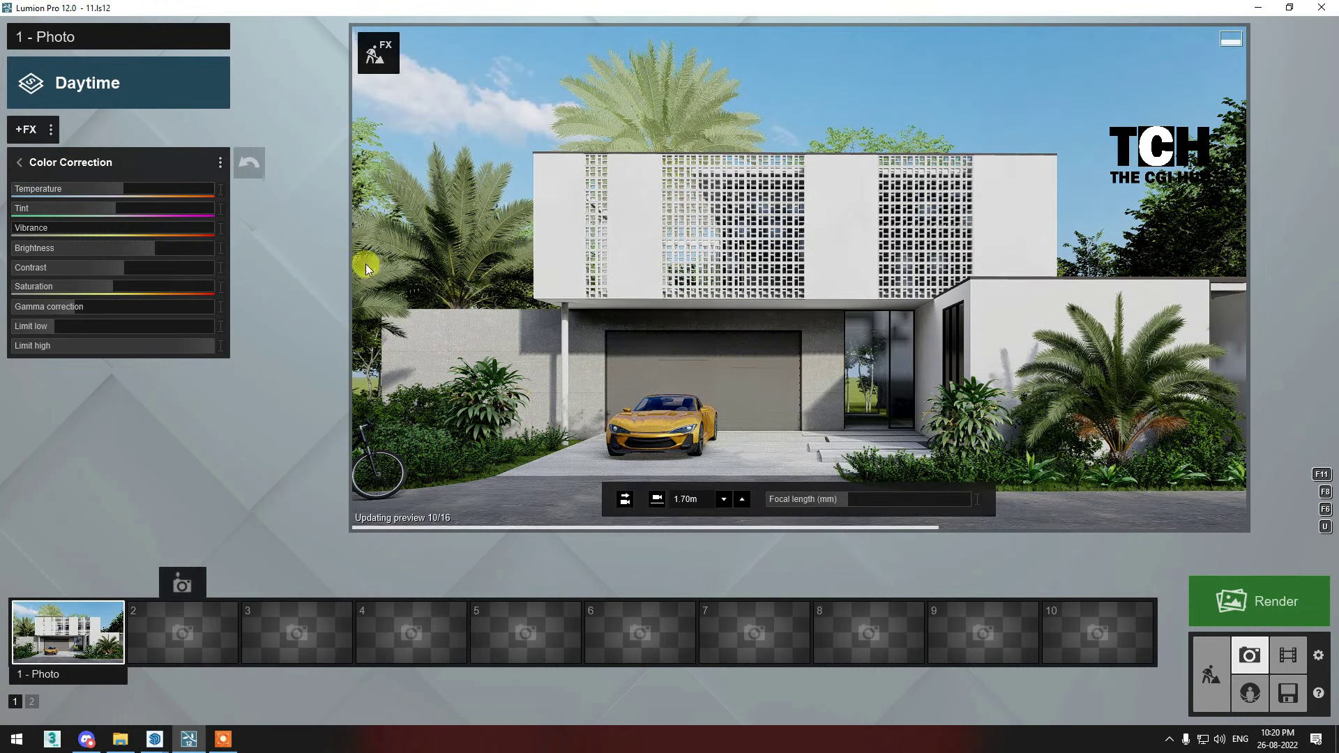
# Add the Sky/Weather Precipitation effect and adjust its precipitation phase.
pyautogui.click(28, 130)
pyautogui.click(429, 292)
pyautogui.click(472, 336)
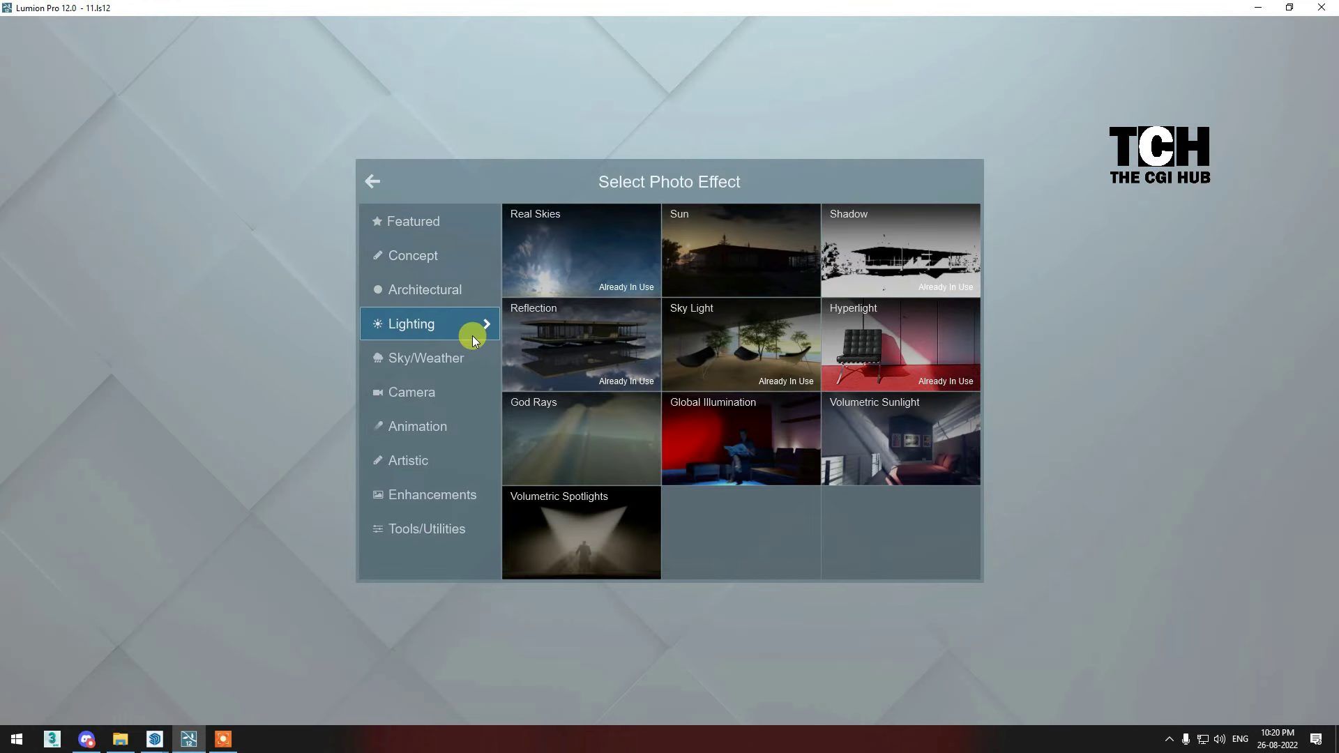
pyautogui.click(415, 359)
pyautogui.click(609, 345)
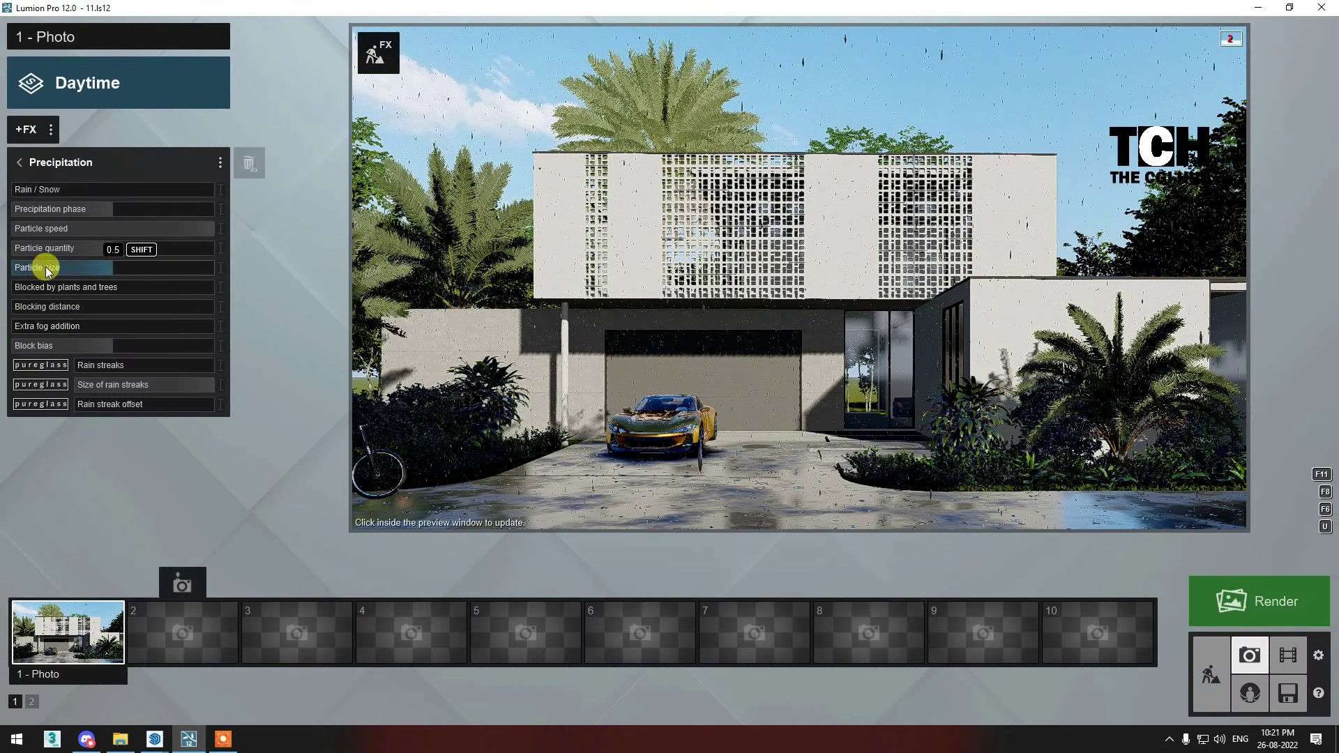
pyautogui.moveTo(105, 209); pyautogui.dragTo(76, 216)
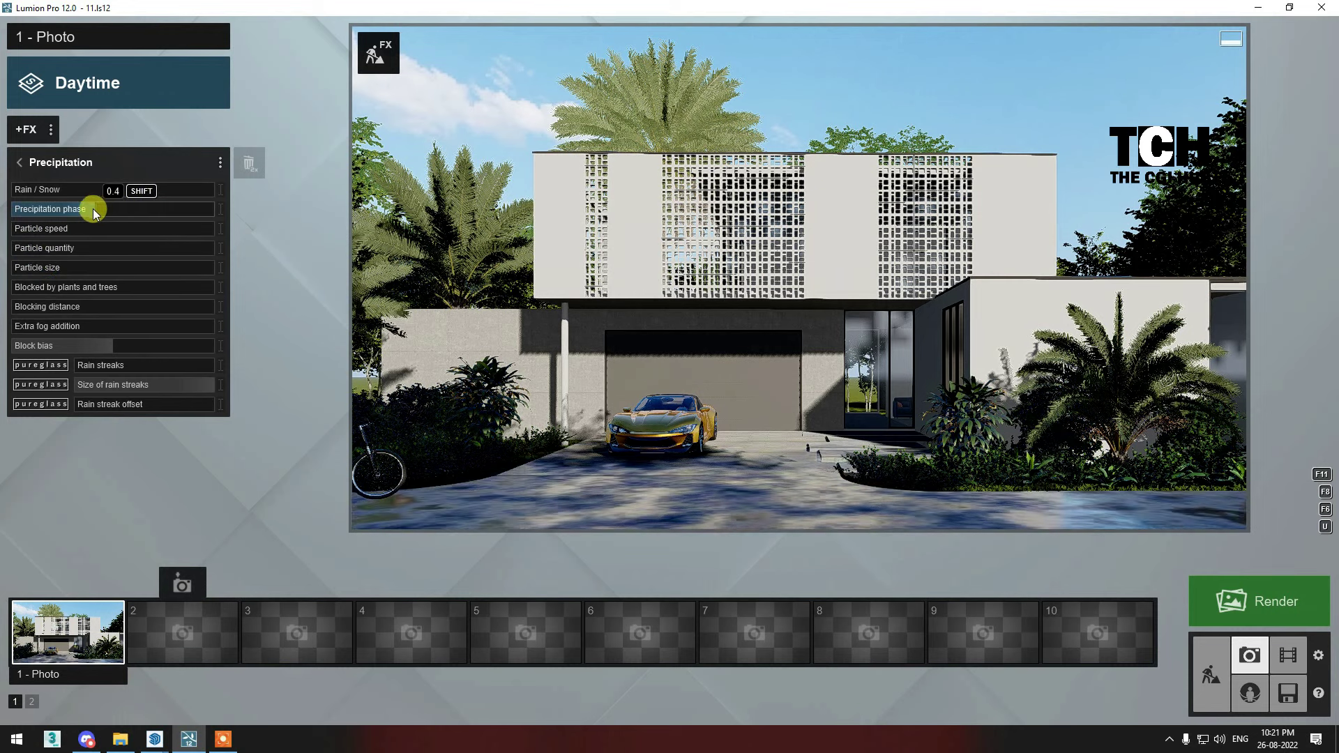
pyautogui.click(664, 354)
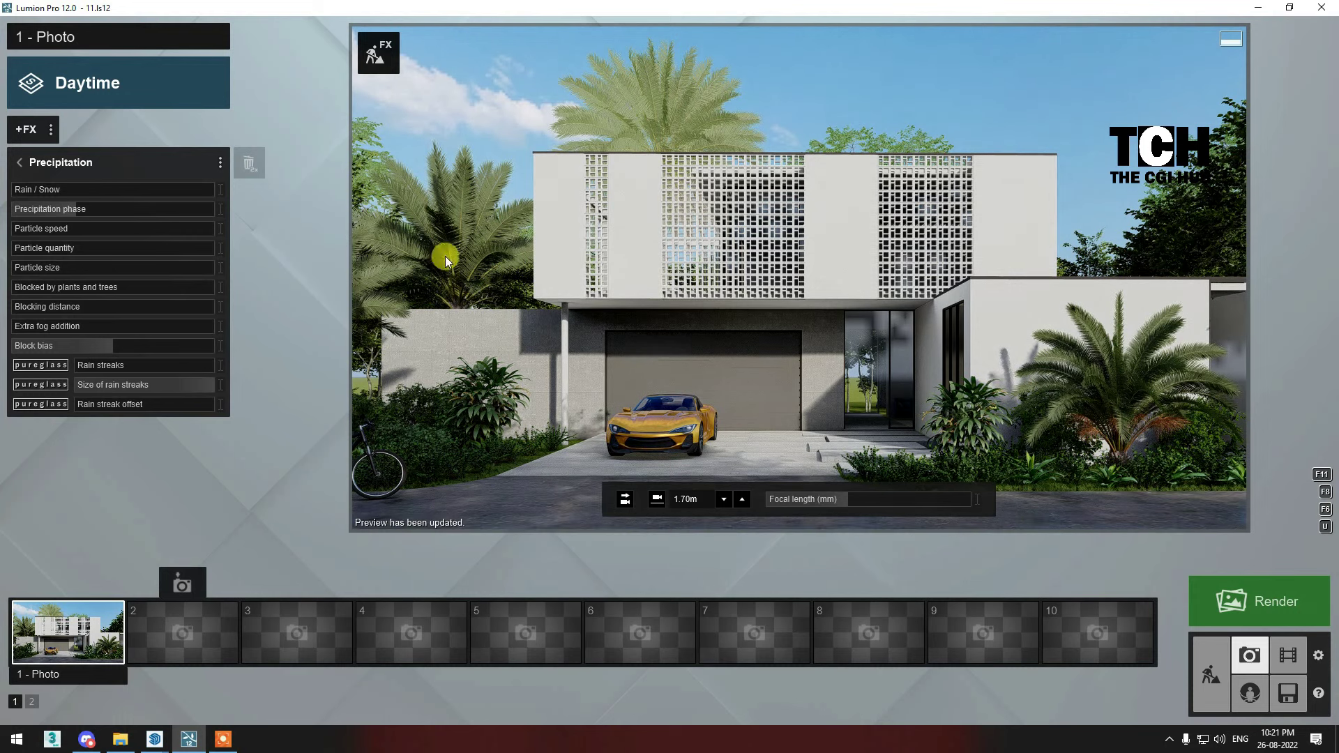
# Add the Camera Chromatic Aberrations effect to the photo.
pyautogui.click(70, 169)
pyautogui.click(25, 125)
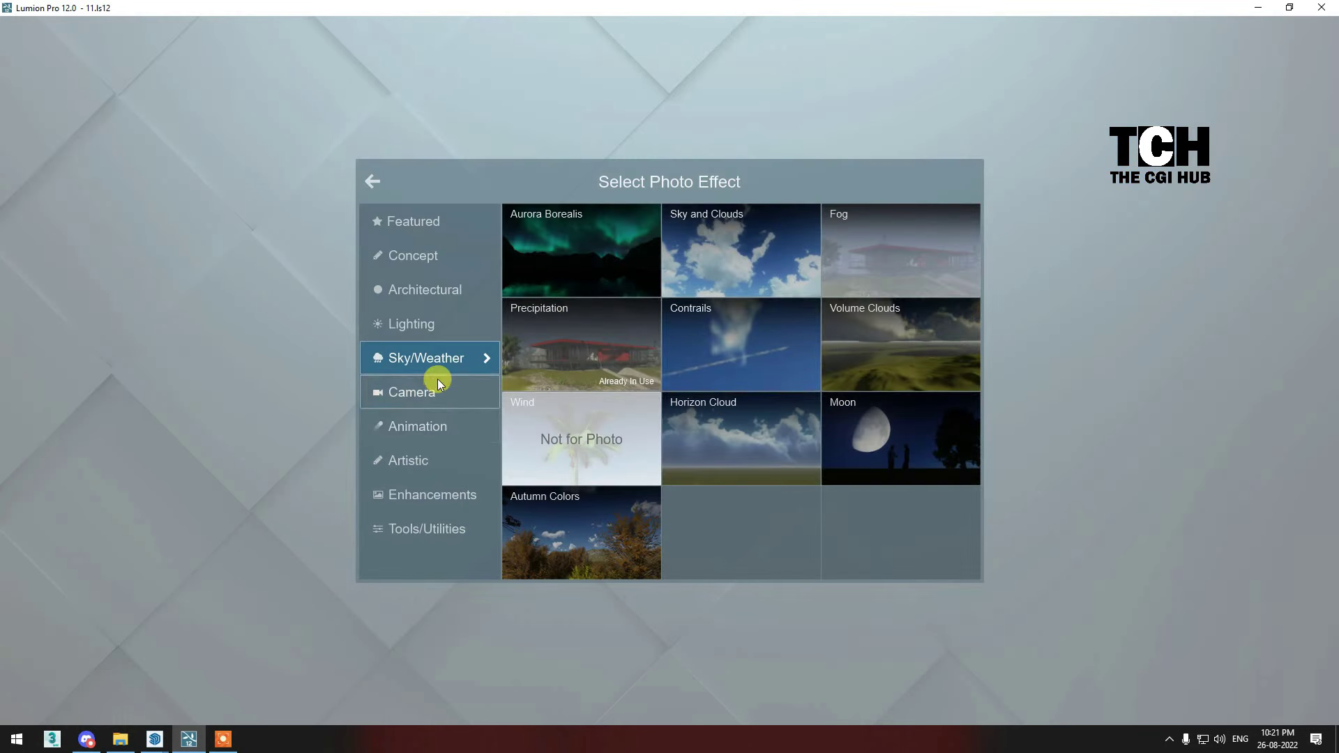
pyautogui.click(432, 390)
pyautogui.click(739, 342)
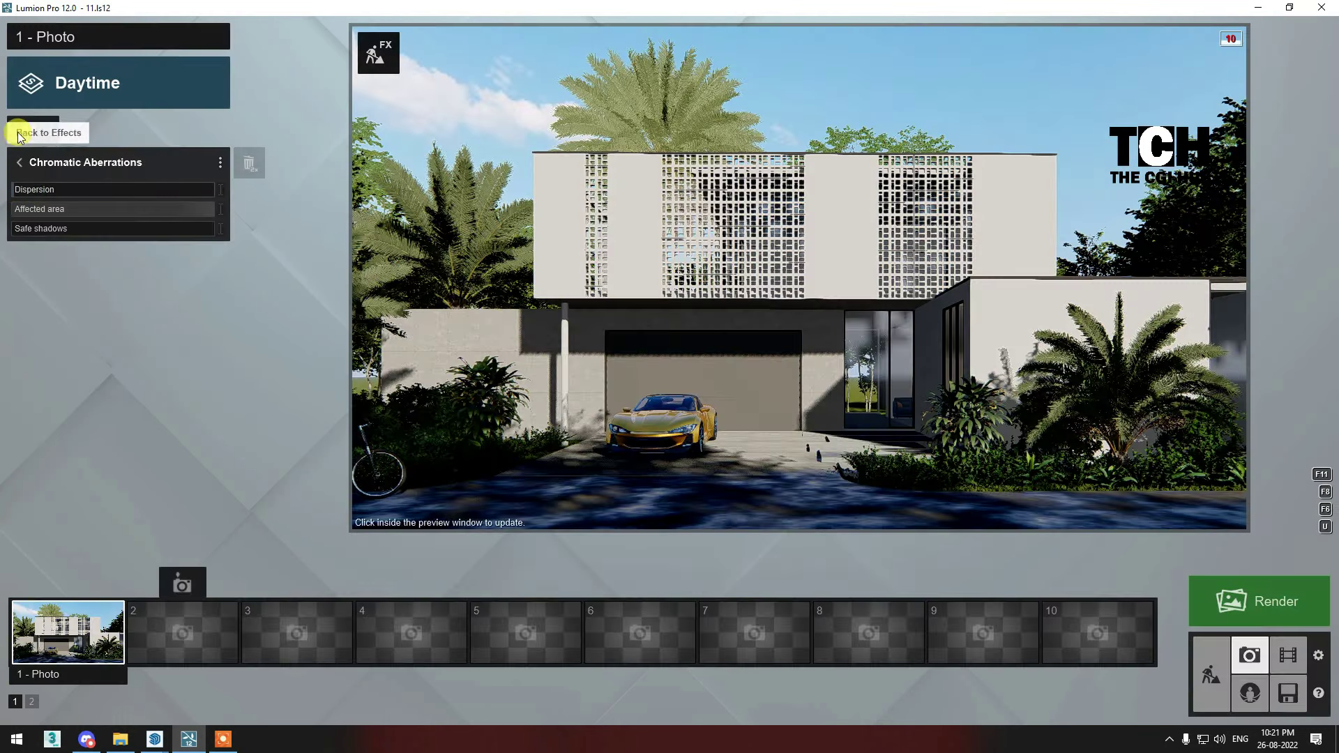
pyautogui.click(25, 130)
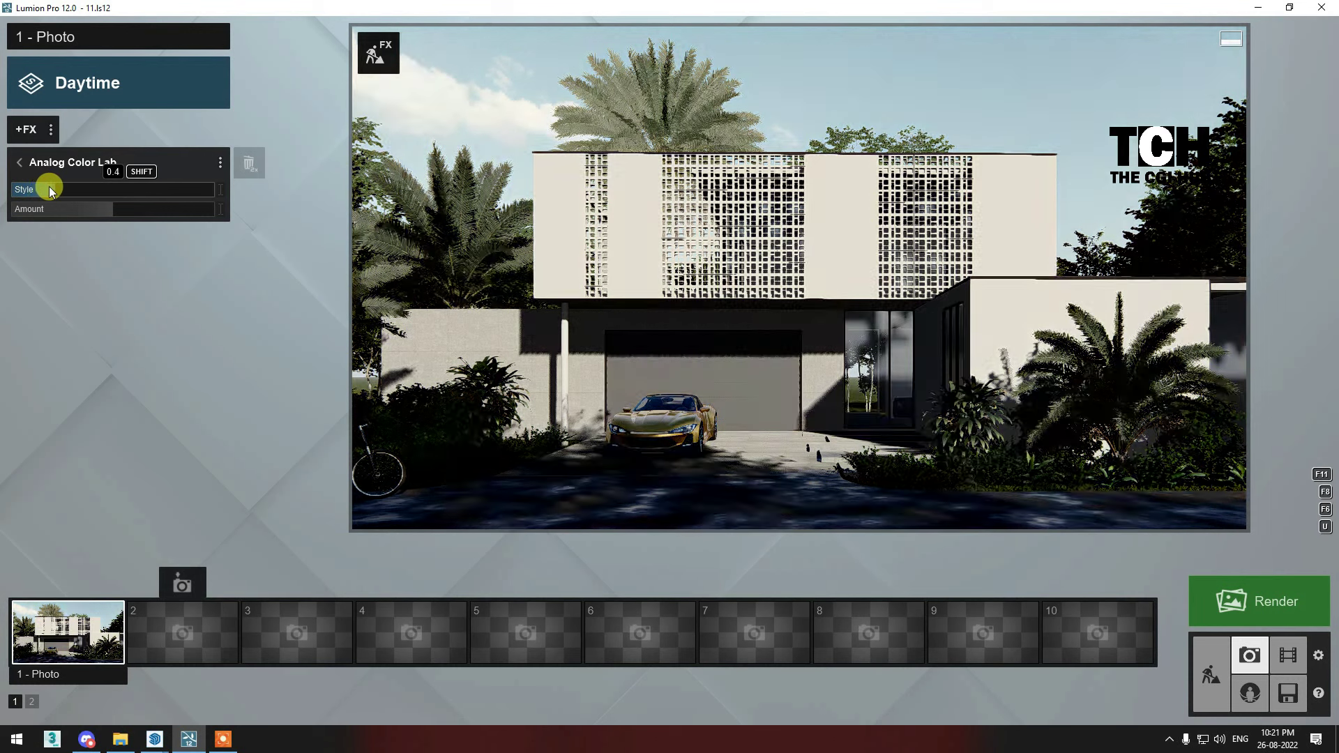
pyautogui.click(419, 300)
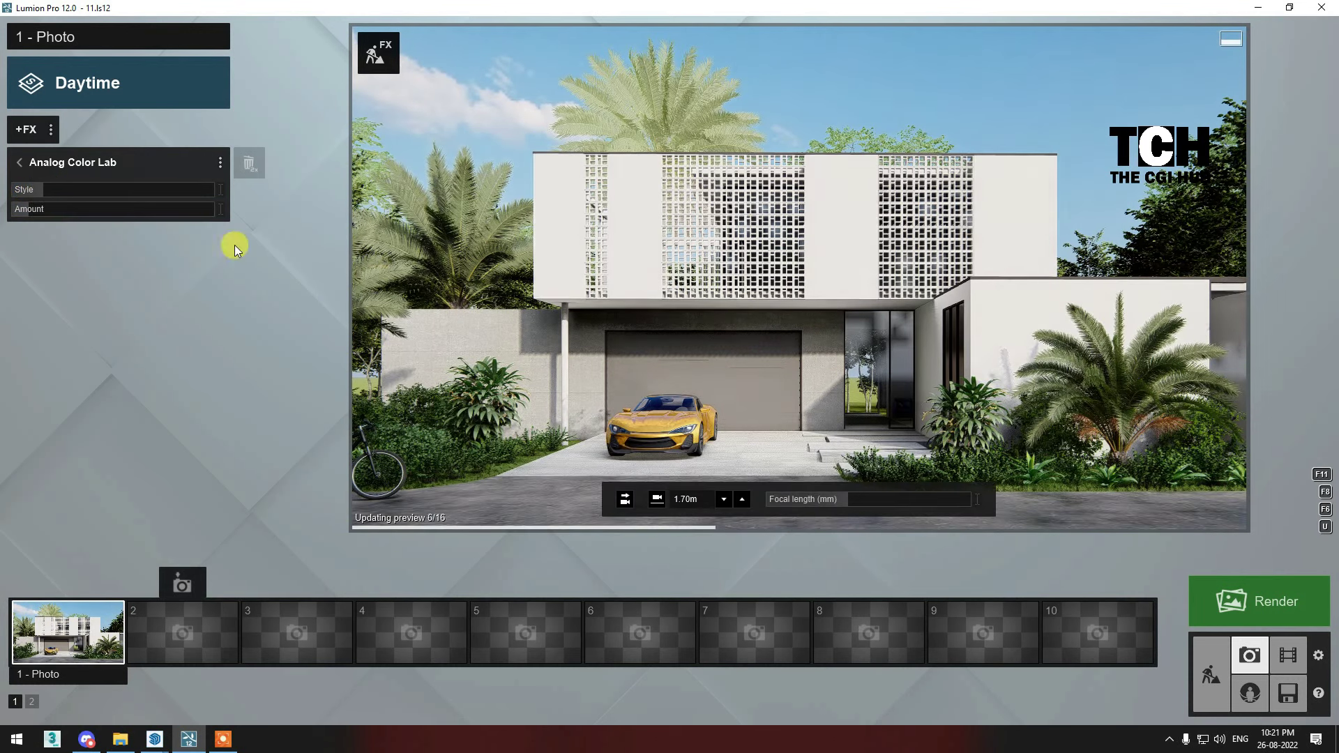
# Raise the Analog Color Lab Style to 1.2 and reduce its Amount to nearly zero.
pyautogui.click(66, 191)
pyautogui.click(32, 211)
pyautogui.click(527, 241)
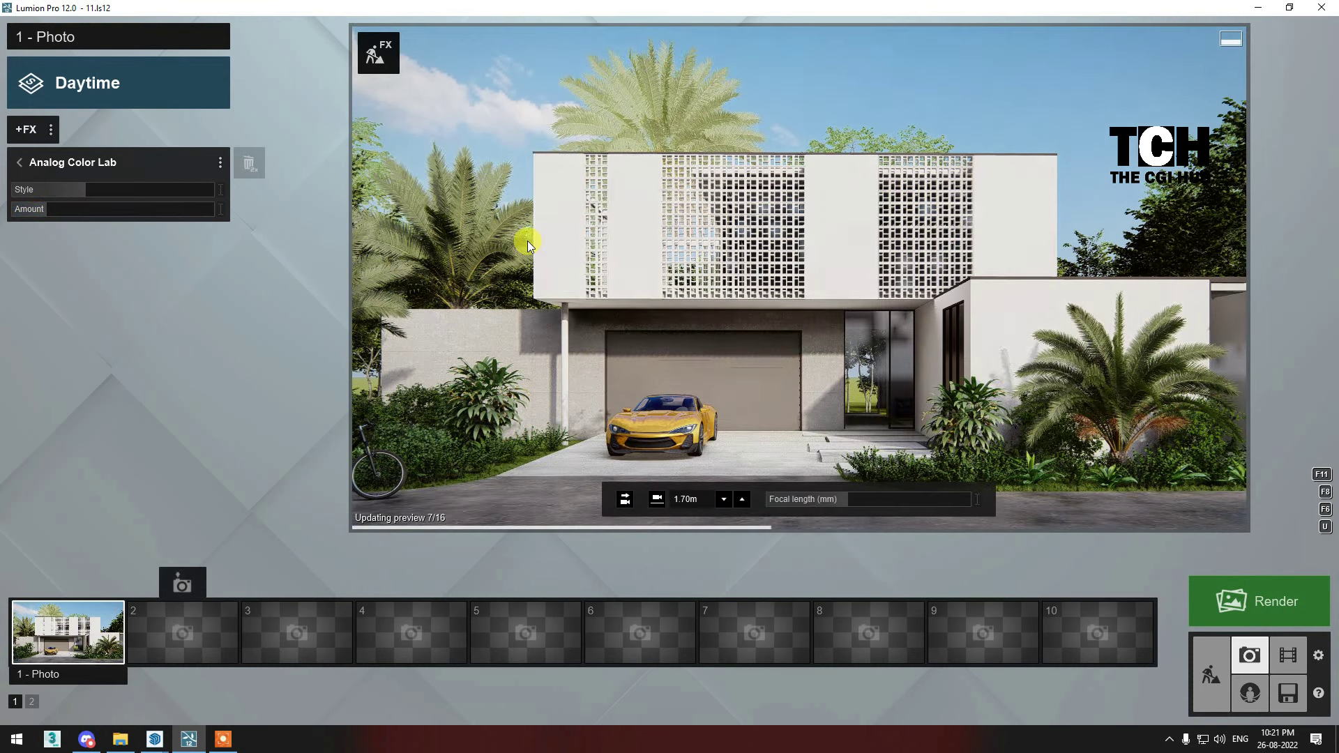
pyautogui.click(115, 188)
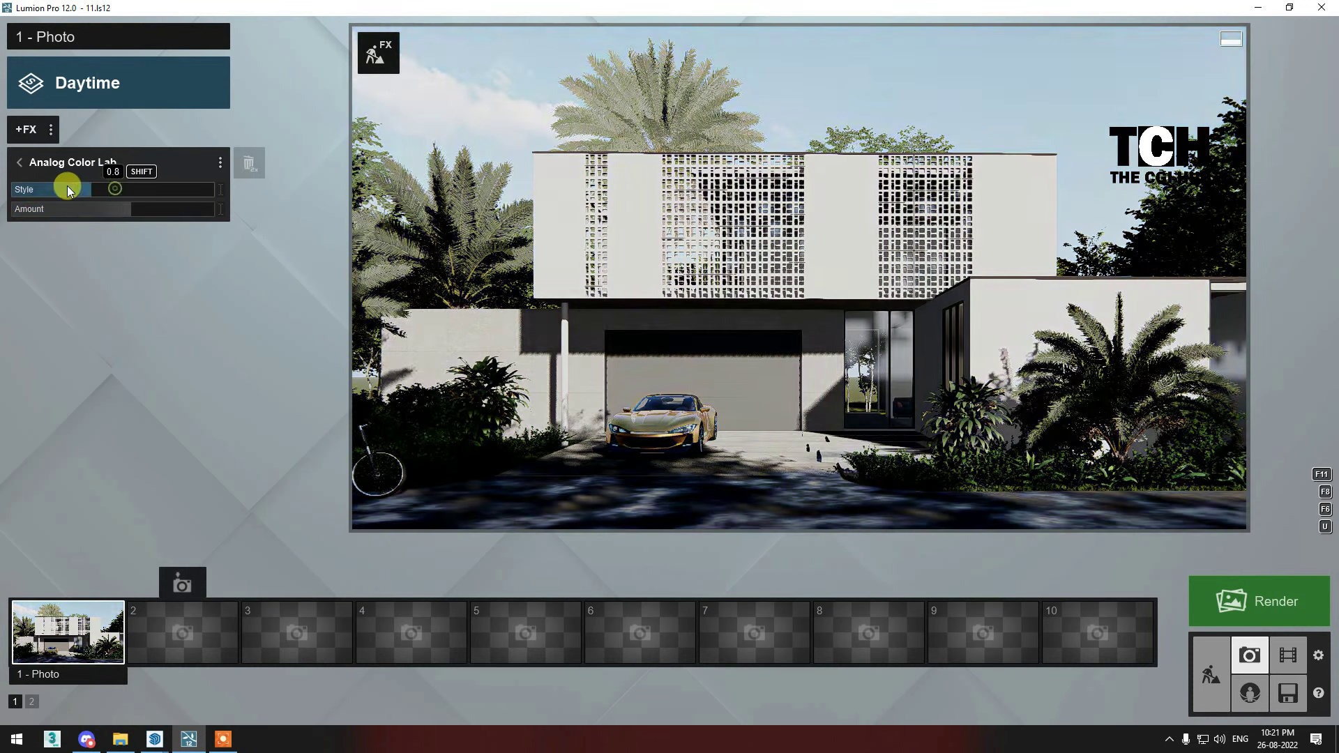
pyautogui.click(129, 189)
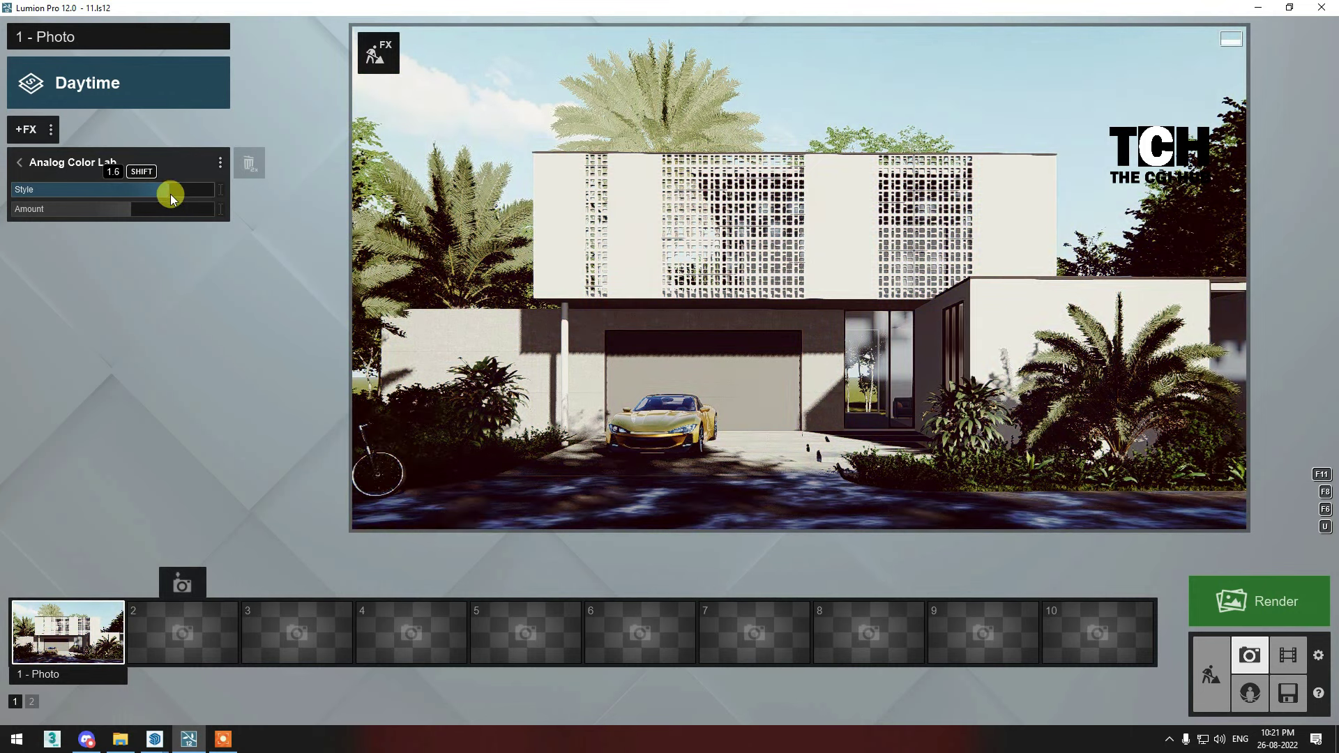
pyautogui.click(170, 194)
pyautogui.moveTo(81, 210); pyautogui.dragTo(35, 209)
pyautogui.click(539, 241)
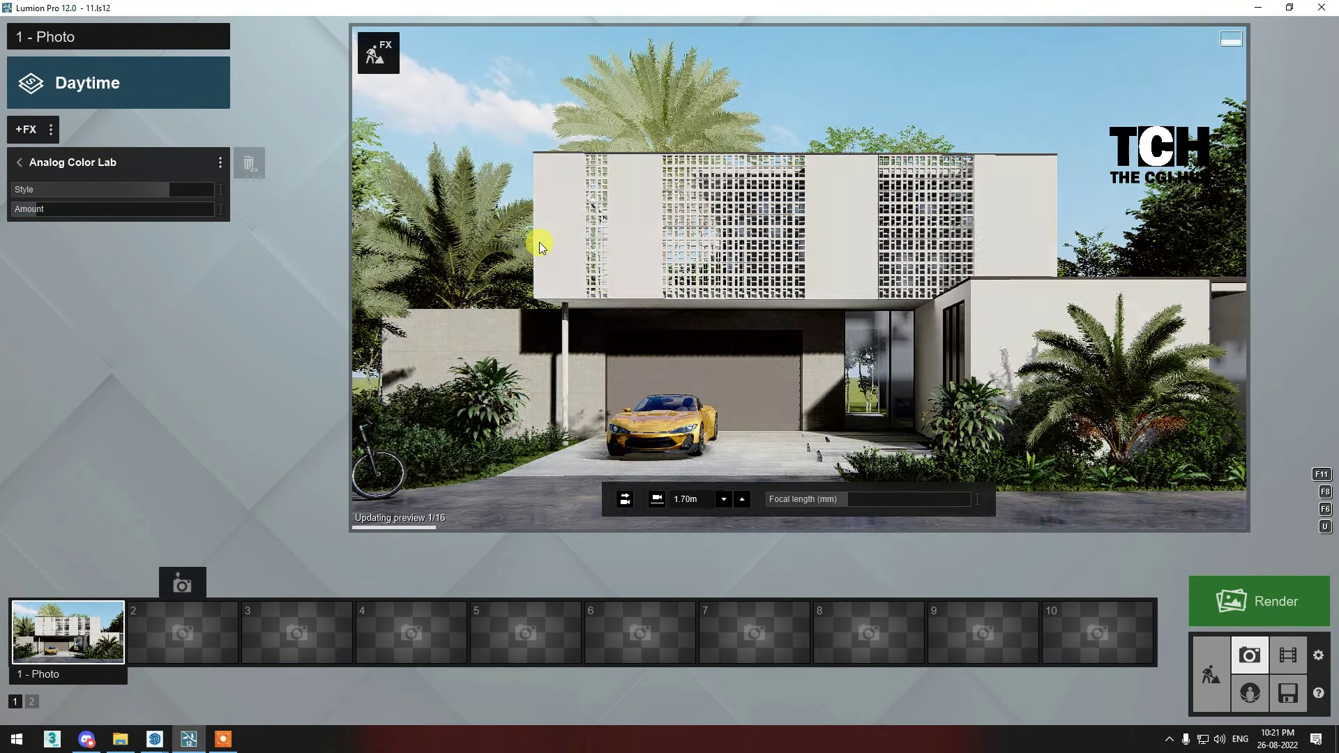
# Render Photo 1 at 1920x1080 as JPG 01 into the 2608 folder.
pyautogui.click(1286, 597)
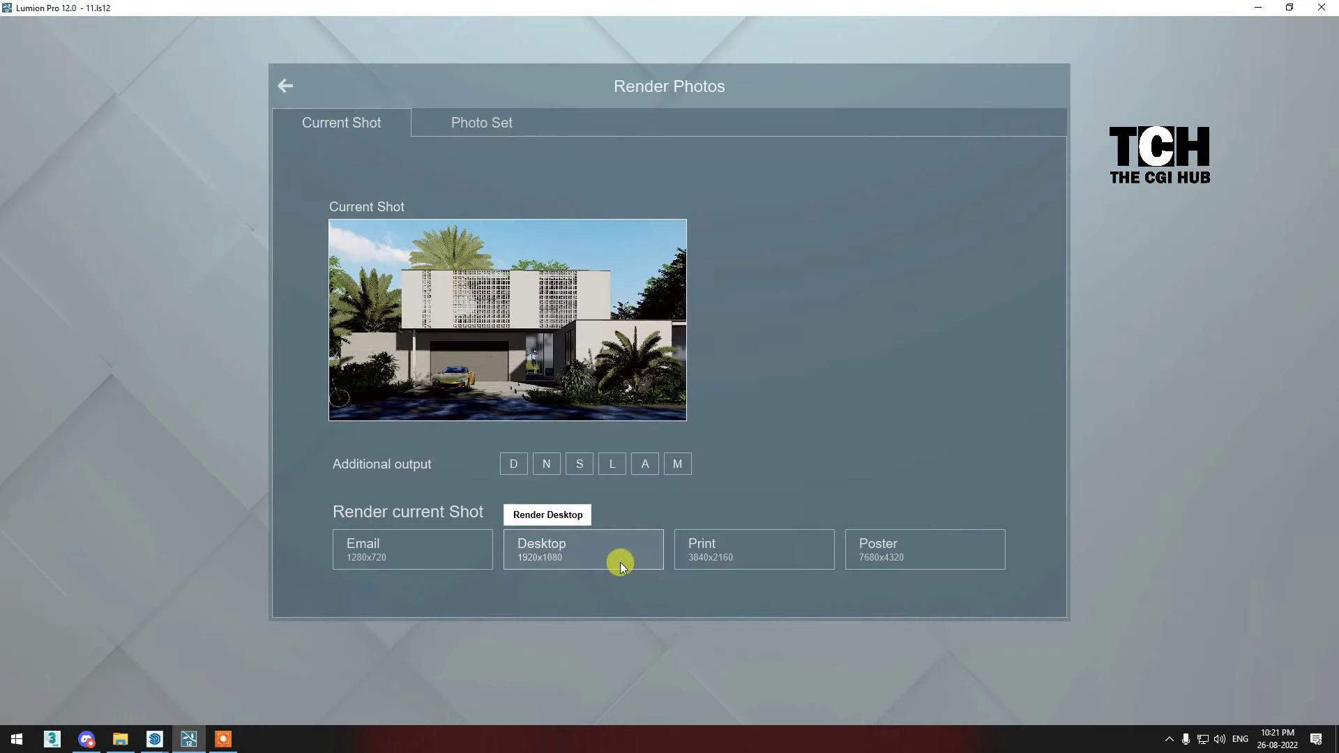
pyautogui.click(619, 563)
pyautogui.write('01f')
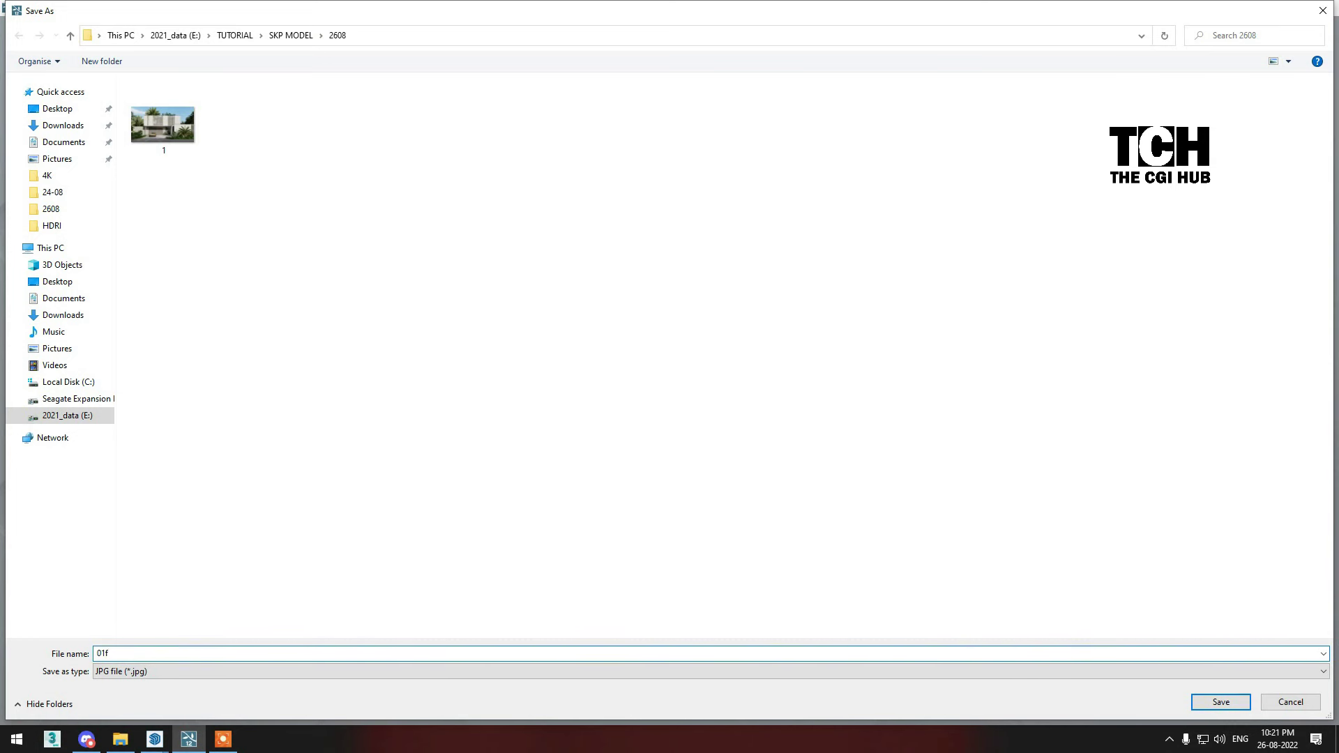
pyautogui.press('Return')
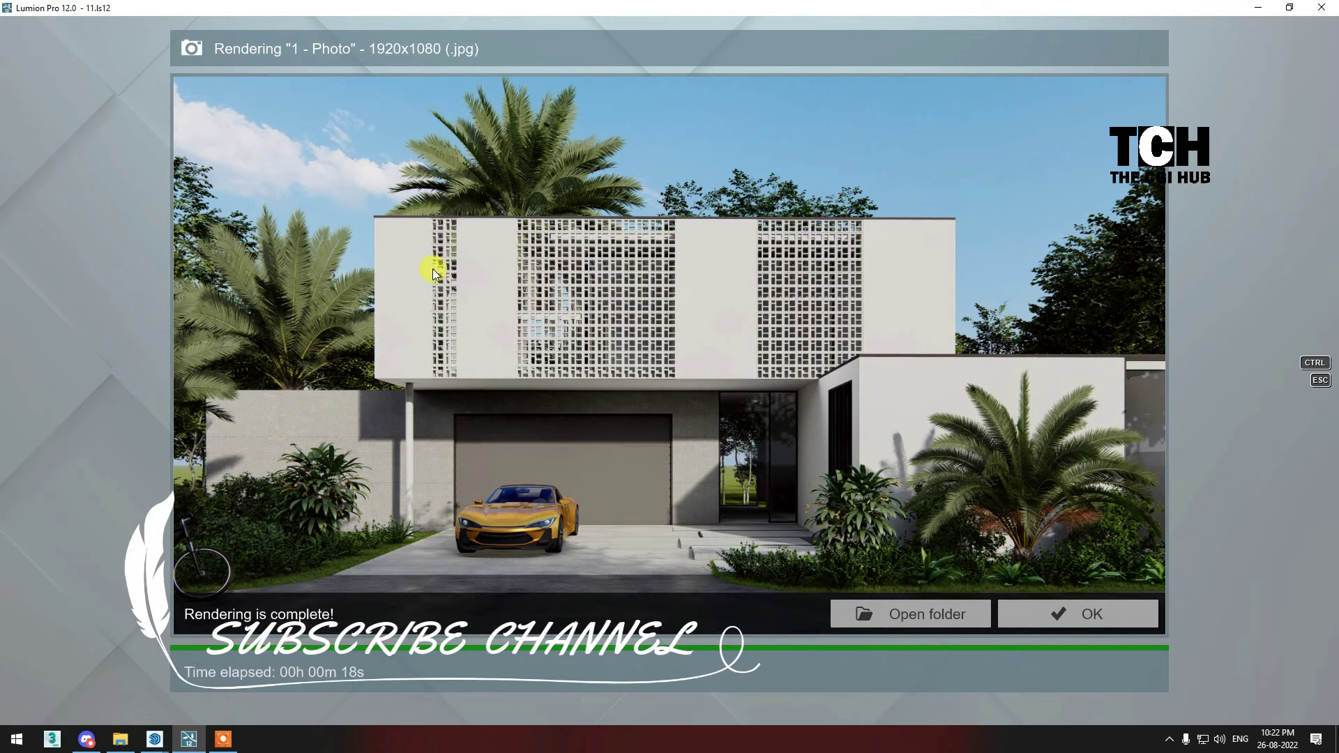
# Preview the rendered 01f image in the viewer from File Explorer.
pyautogui.click(1059, 614)
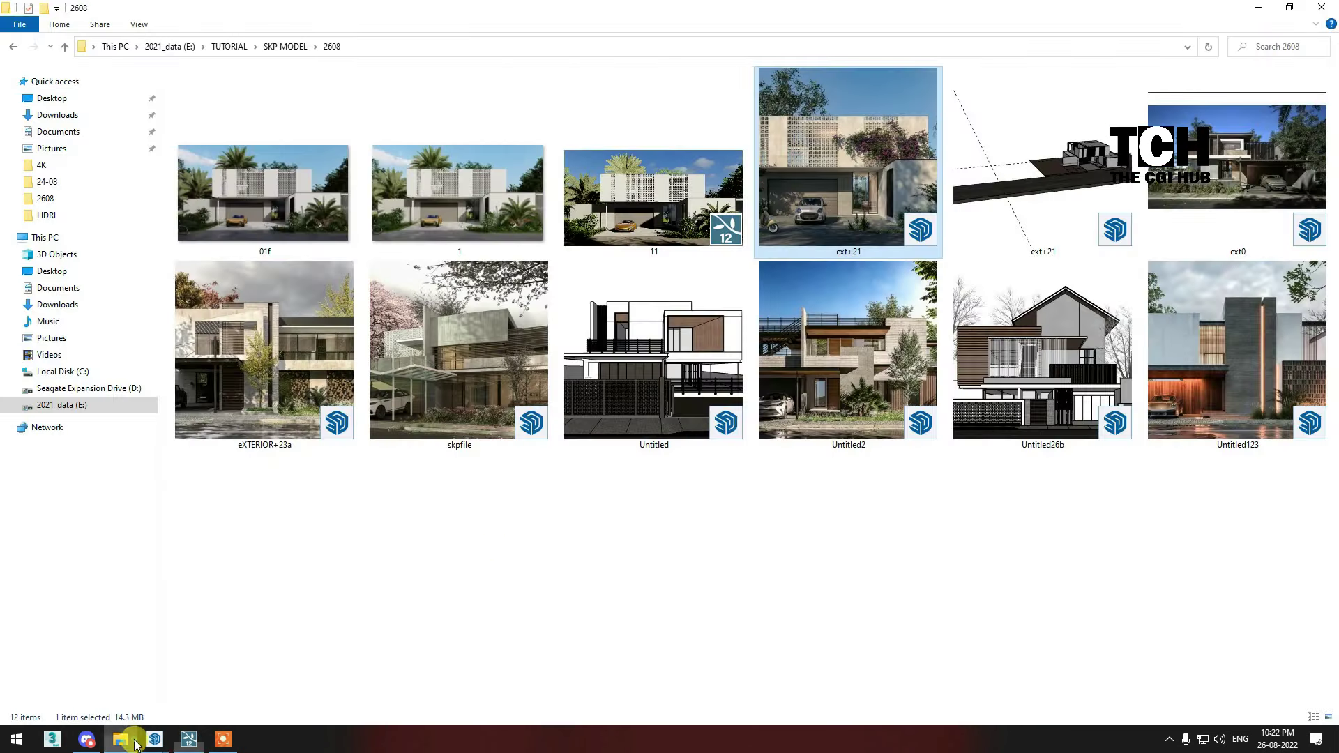
pyautogui.doubleClick(291, 183)
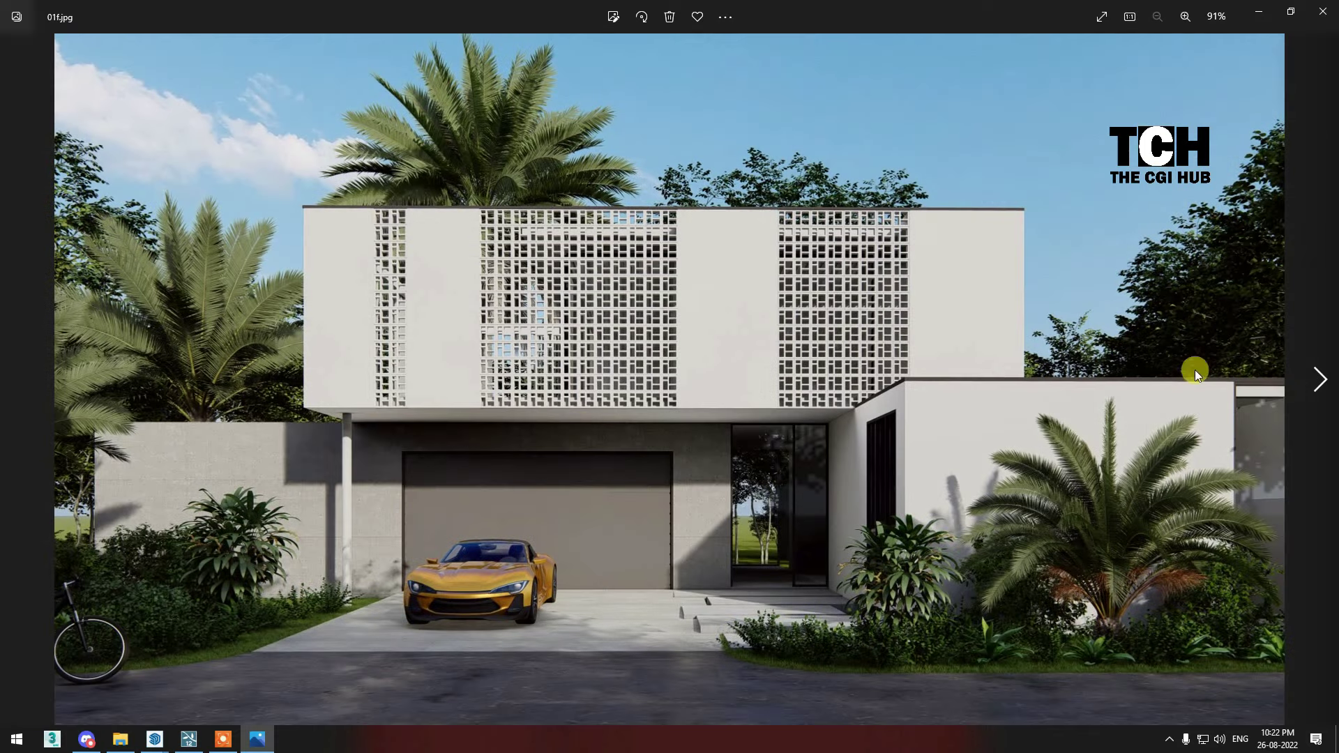
pyautogui.click(1331, 14)
# Open 01f in Adobe Photoshop 2022 and launch the Camera Raw filter.
pyautogui.rightClick(233, 190)
pyautogui.click(487, 467)
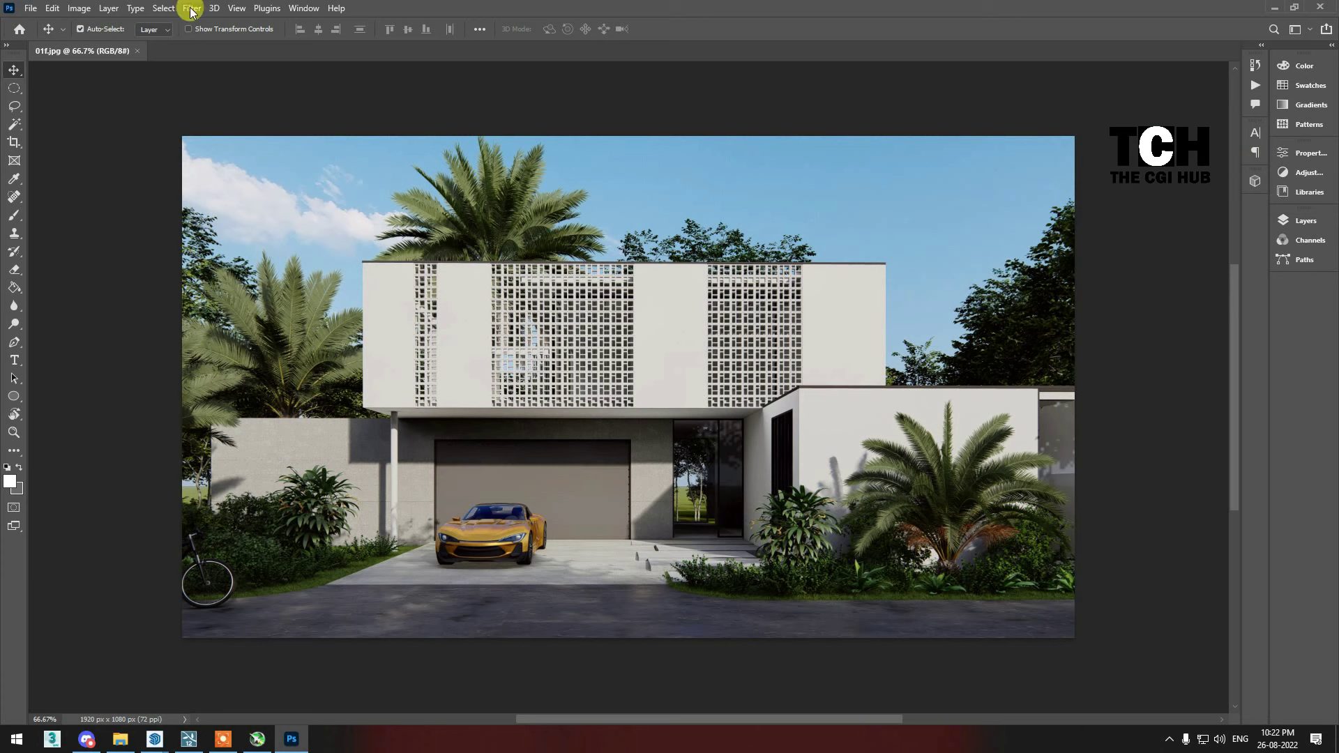
pyautogui.click(191, 12)
pyautogui.click(254, 115)
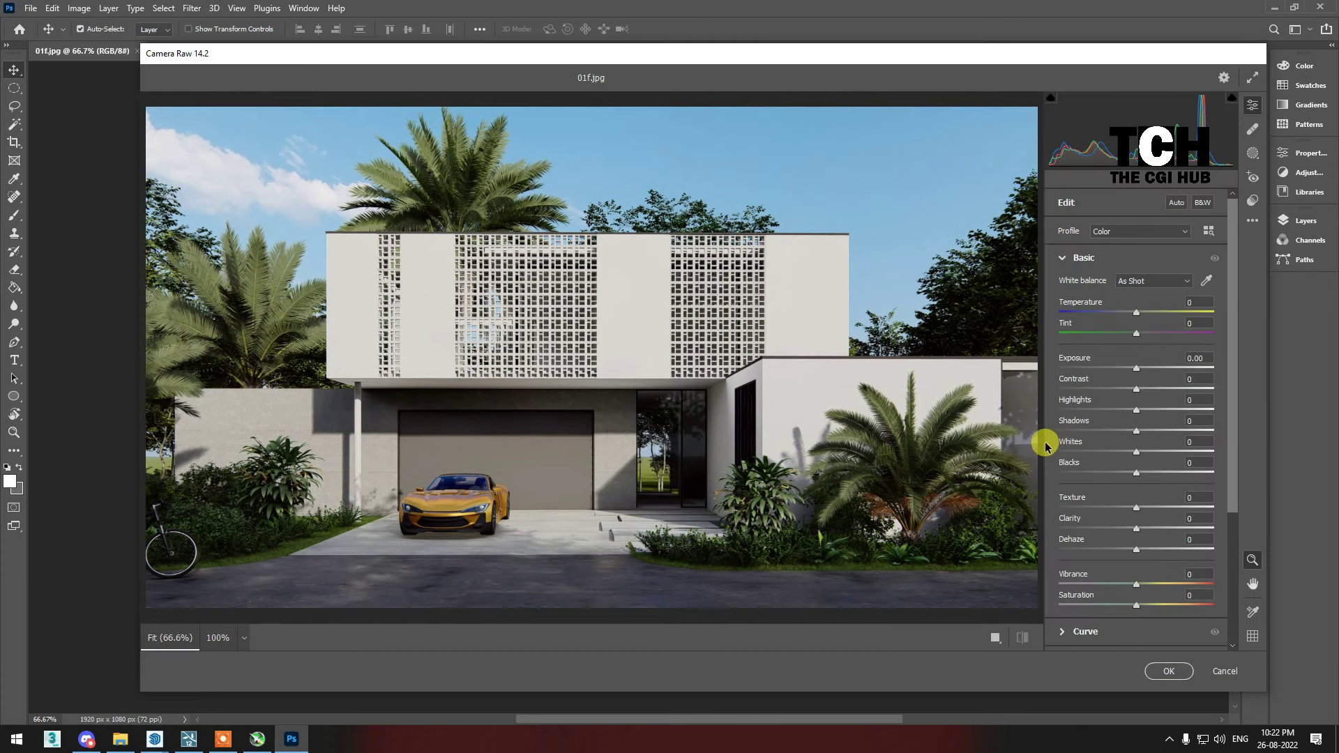
# Set Exposure to +0.35, lower Highlights, and boost Texture and Clarity.
pyautogui.click(1098, 412)
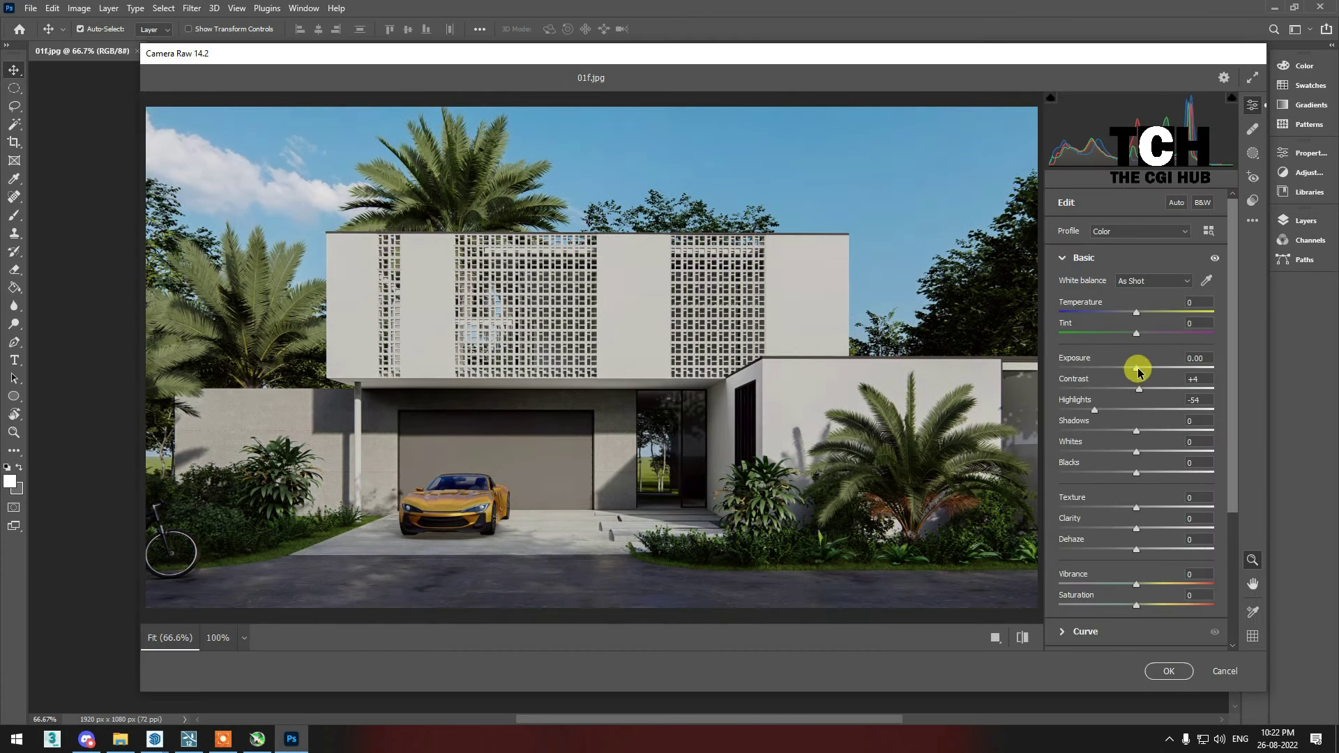
pyautogui.moveTo(1139, 373); pyautogui.dragTo(1144, 375)
pyautogui.moveTo(1138, 507)
pyautogui.mouseDown()
pyautogui.moveTo(1161, 508)
pyautogui.moveTo(1153, 528)
pyautogui.mouseUp()
# Pull down the Darks and Shadows in the tone curve, then return to Basic adjustments.
pyautogui.scroll(-5, 1138, 555)
pyautogui.scroll(-3, 1175, 547)
pyautogui.click(1084, 465)
pyautogui.moveTo(1137, 561)
pyautogui.mouseDown()
pyautogui.moveTo(1129, 582)
pyautogui.moveTo(1139, 542)
pyautogui.moveTo(1153, 544)
pyautogui.moveTo(1142, 522)
pyautogui.mouseUp()
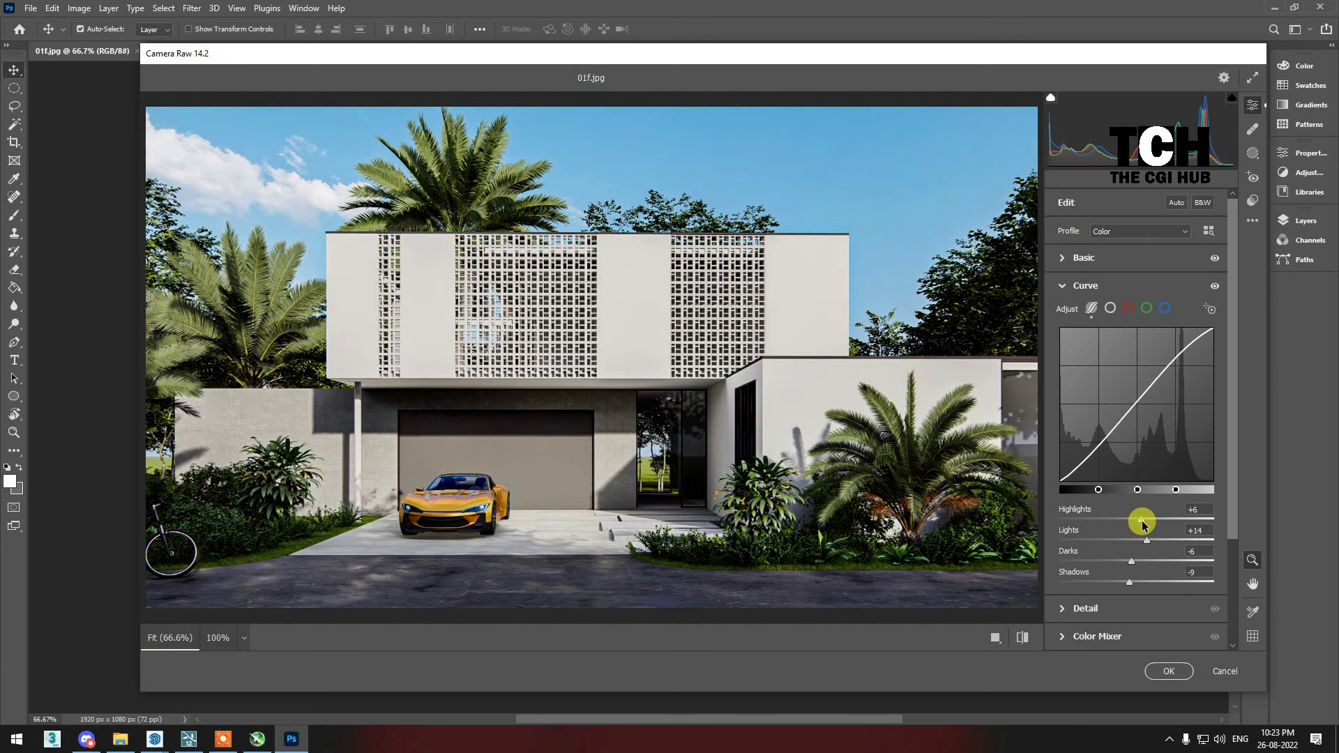
pyautogui.scroll(-2, 1142, 521)
pyautogui.click(1086, 541)
pyautogui.click(1084, 260)
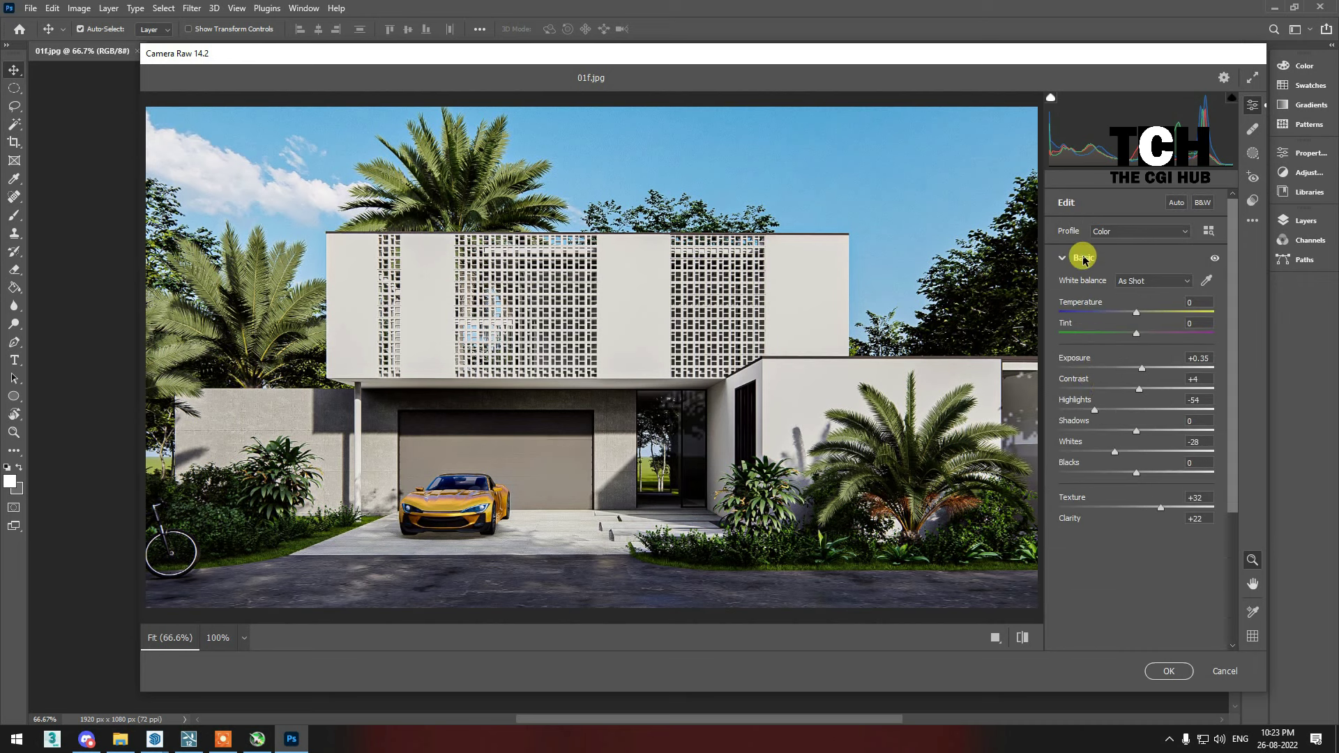